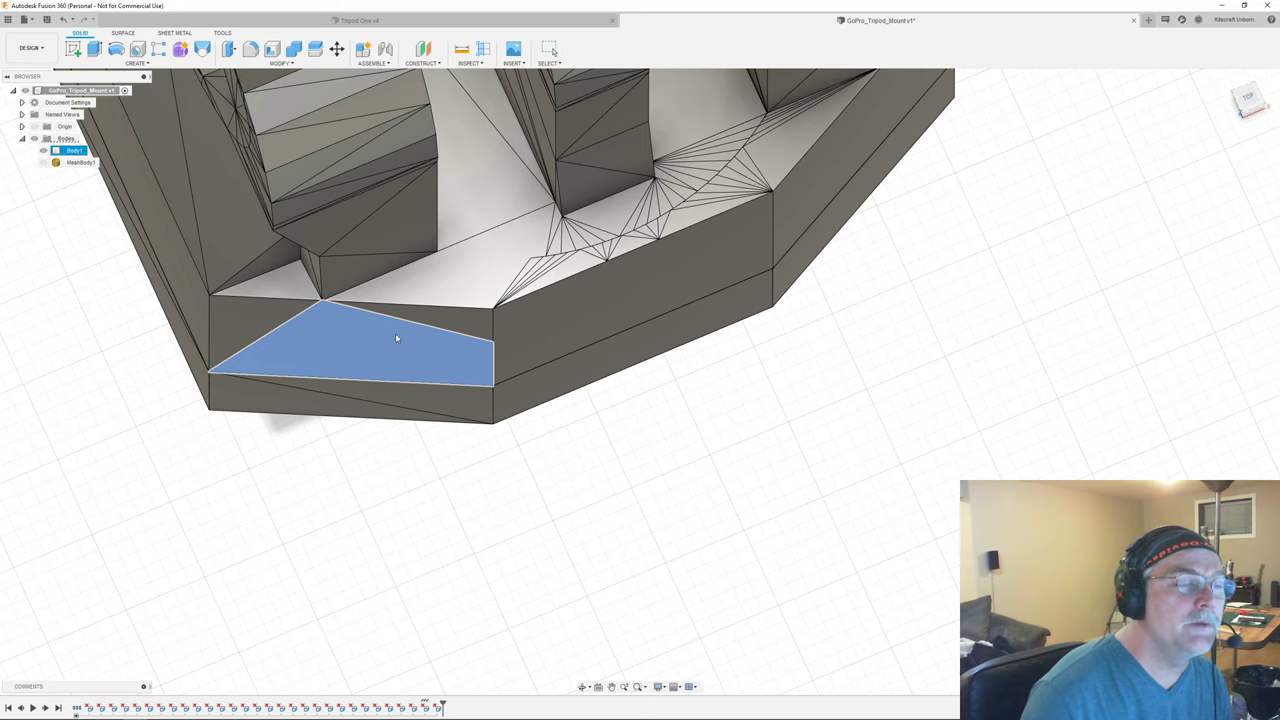
- Delete the redundant triangular faces on the base's outer side wall so that its facets merge into larger flat faces
click(266, 312)
key(Delete)
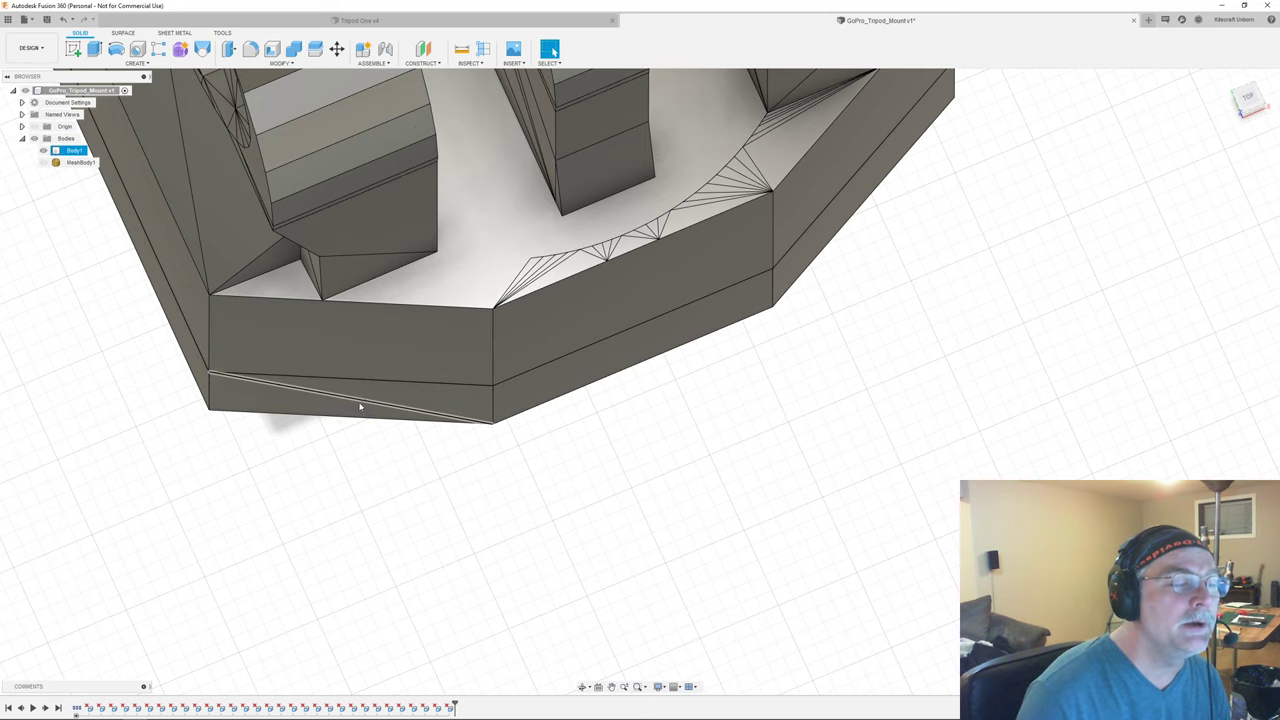
shift+middle_drag(345, 409, 550, 416)
scroll(465, 385, up, 4)
middle_drag(358, 372, 424, 377)
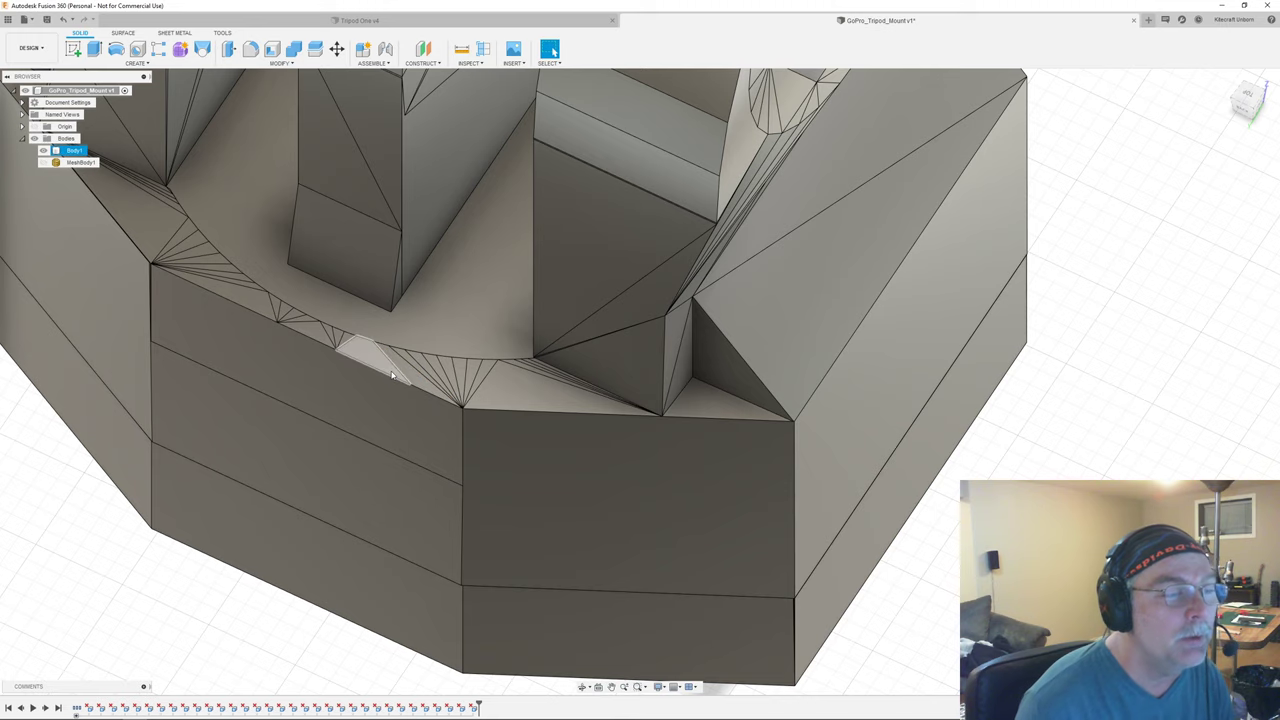
- Delete the small triangular faces on the base's top rim that fan out from the corner beside the cleaned side wall
click(407, 372)
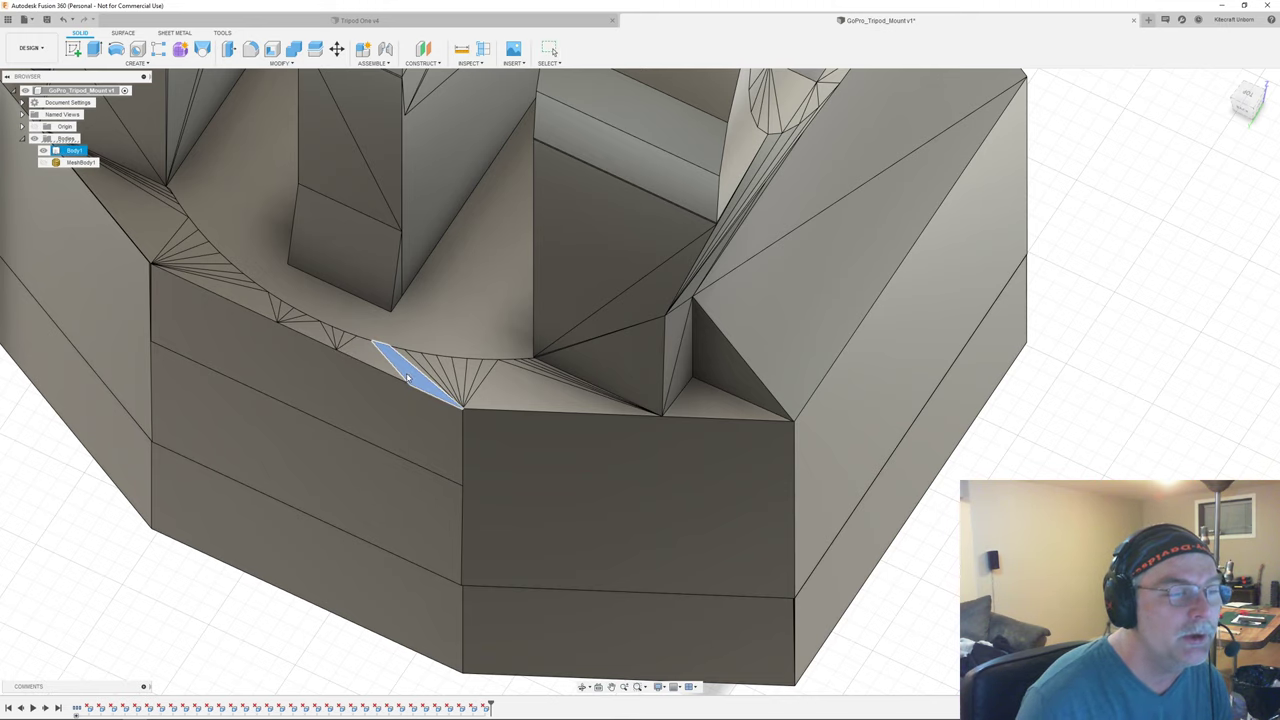
scroll(417, 361, up, 3)
click(418, 360)
key(Delete)
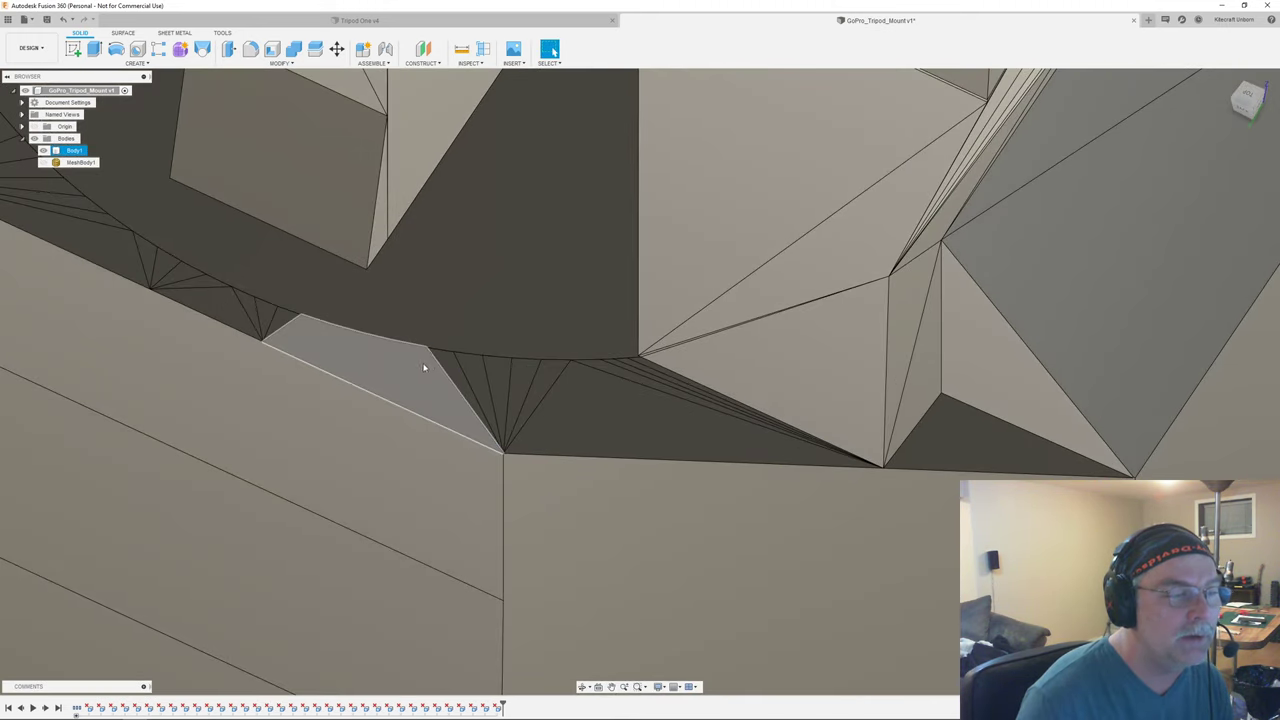
click(454, 372)
key(Delete)
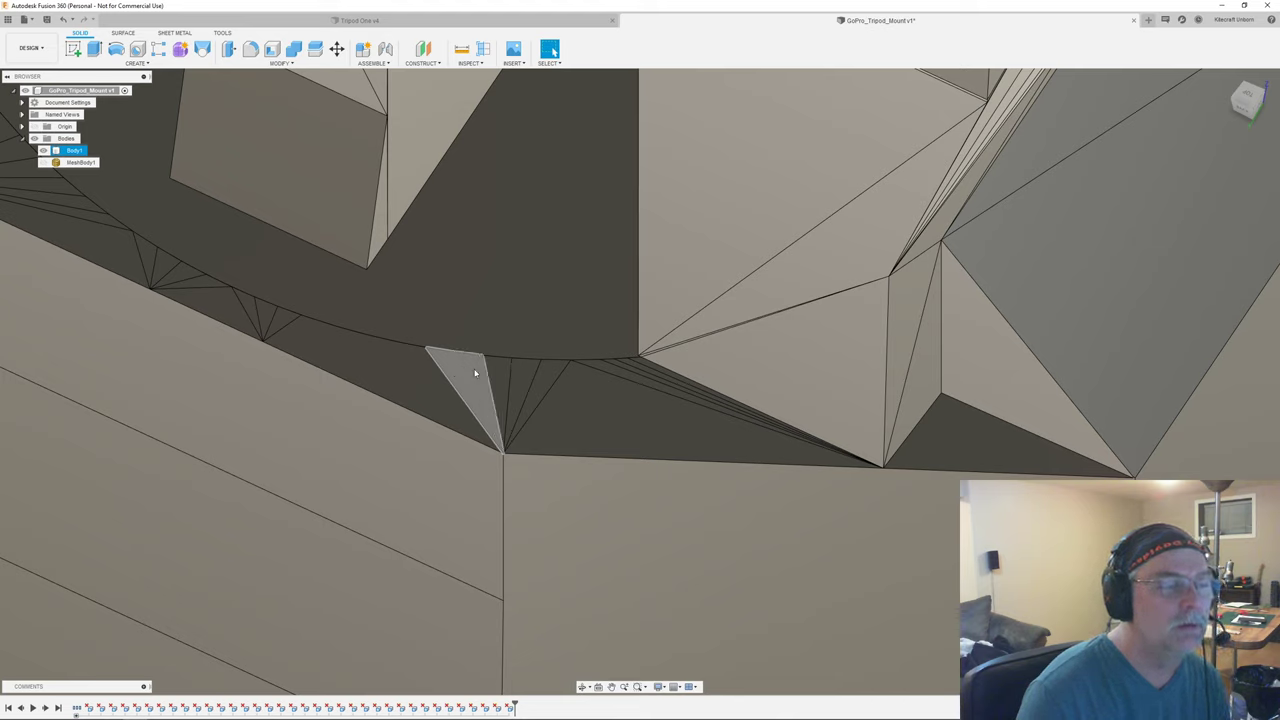
click(476, 372)
key(Delete)
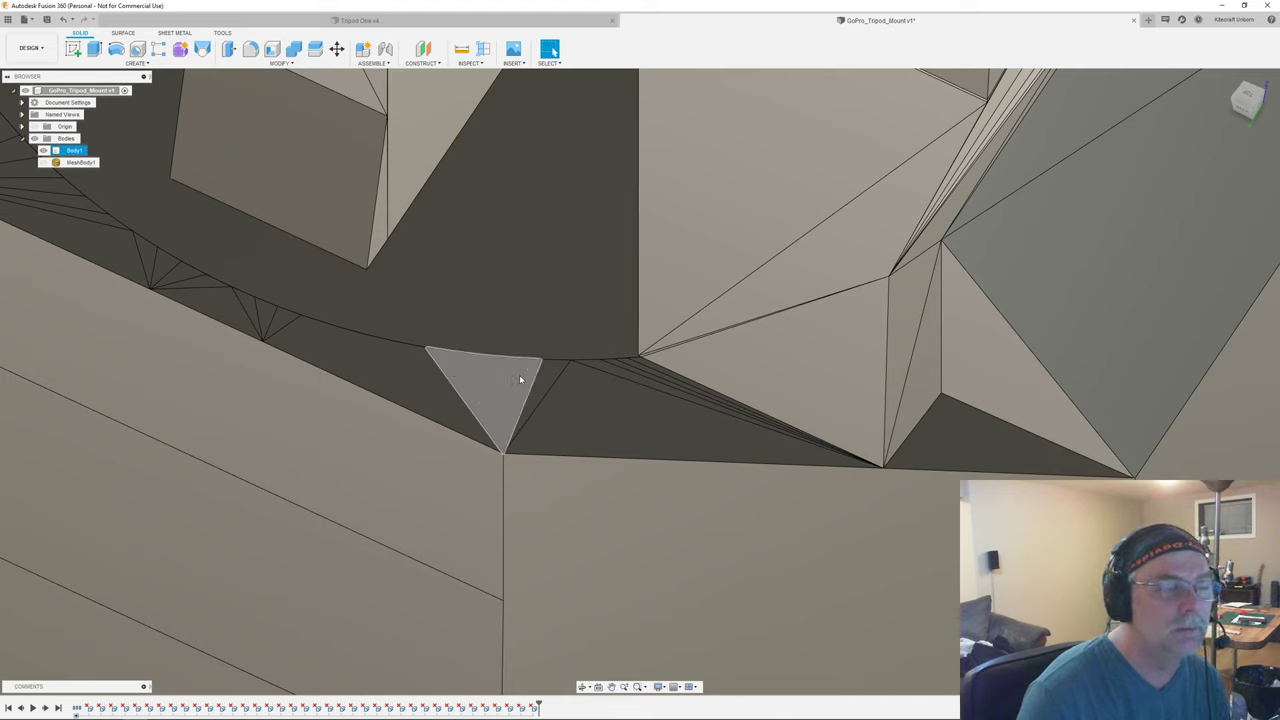
click(519, 376)
key(Delete)
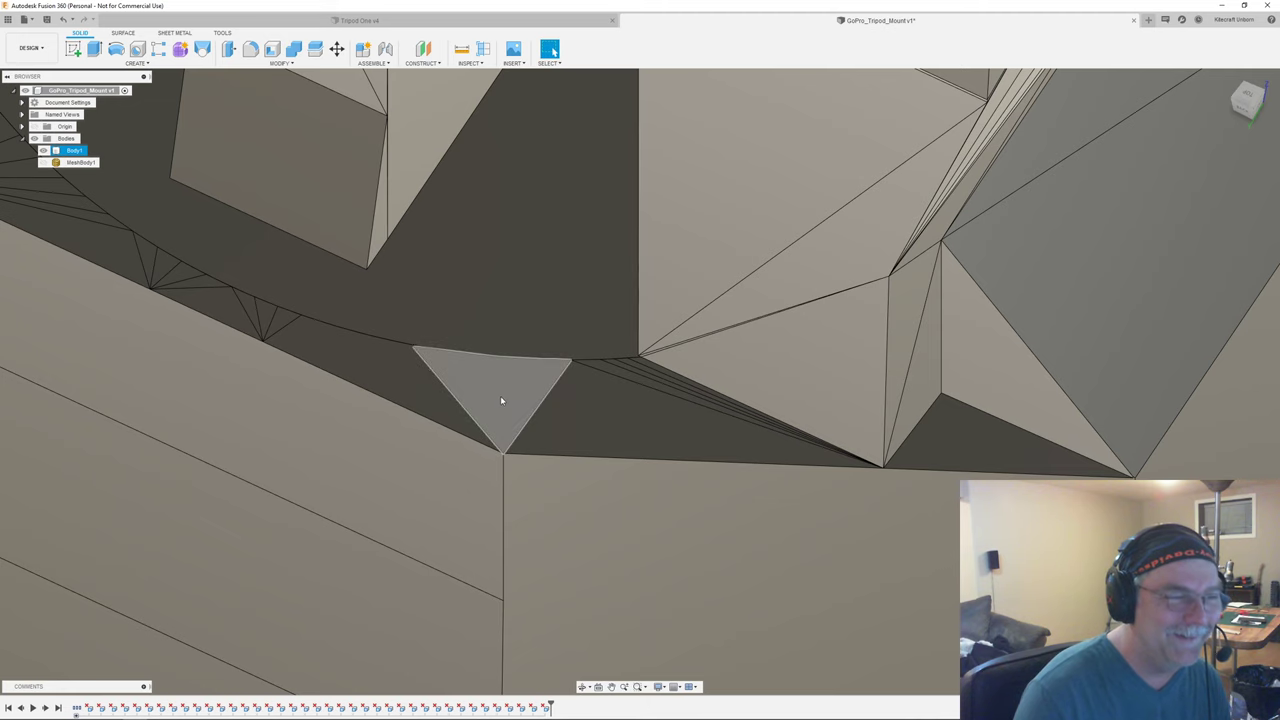
- Delete the small triangular faces along the outer edge of the adjoining rim section, between its two corners
middle_drag(375, 380, 722, 411)
scroll(677, 397, down, 2)
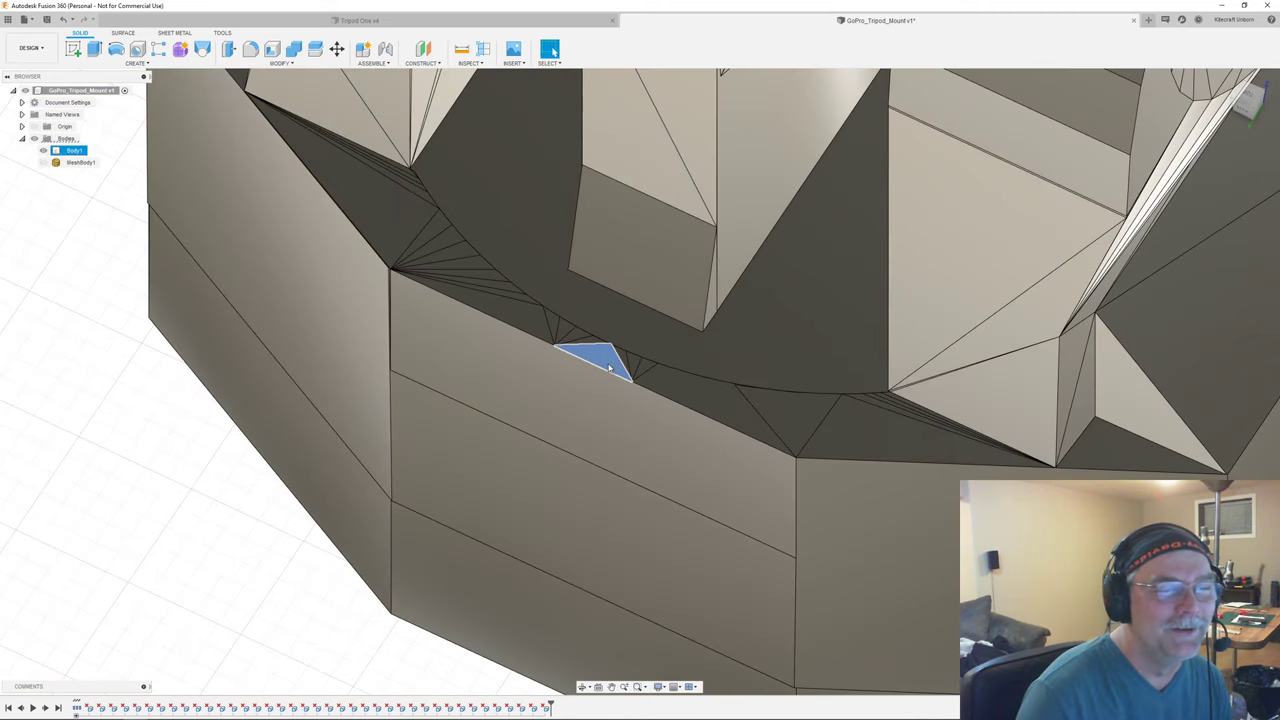
key(Delete)
click(510, 309)
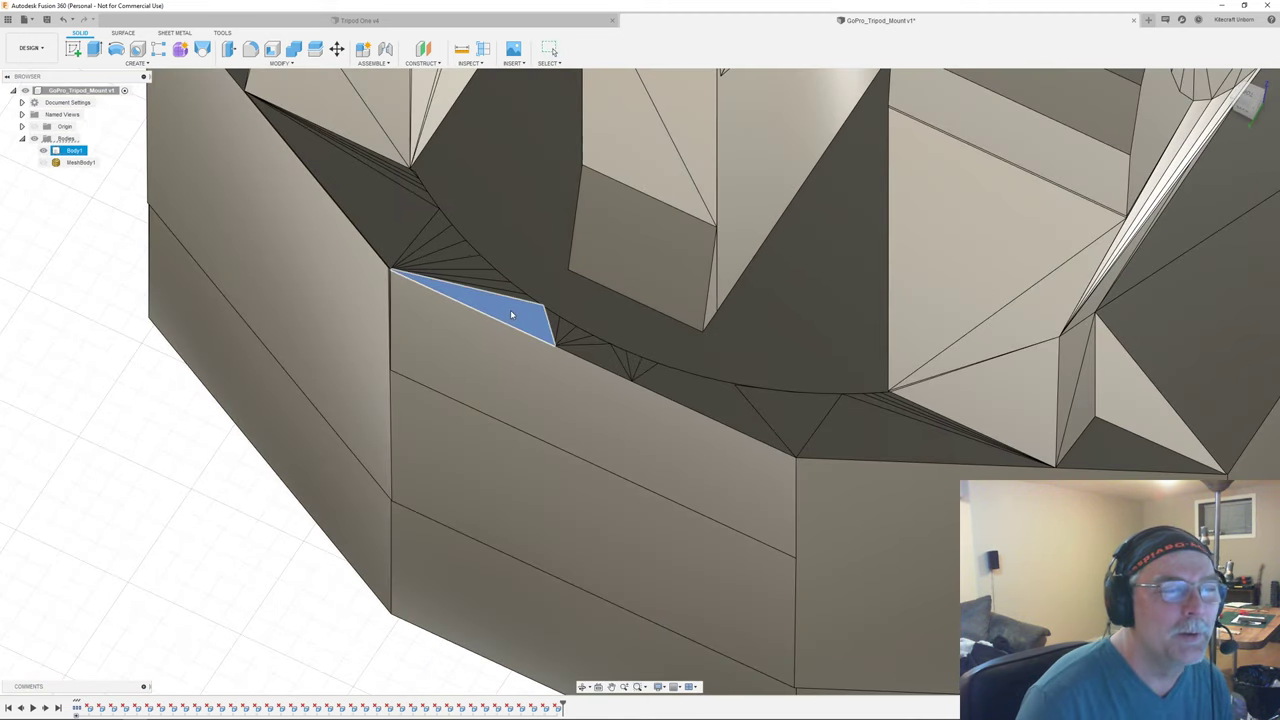
key(Delete)
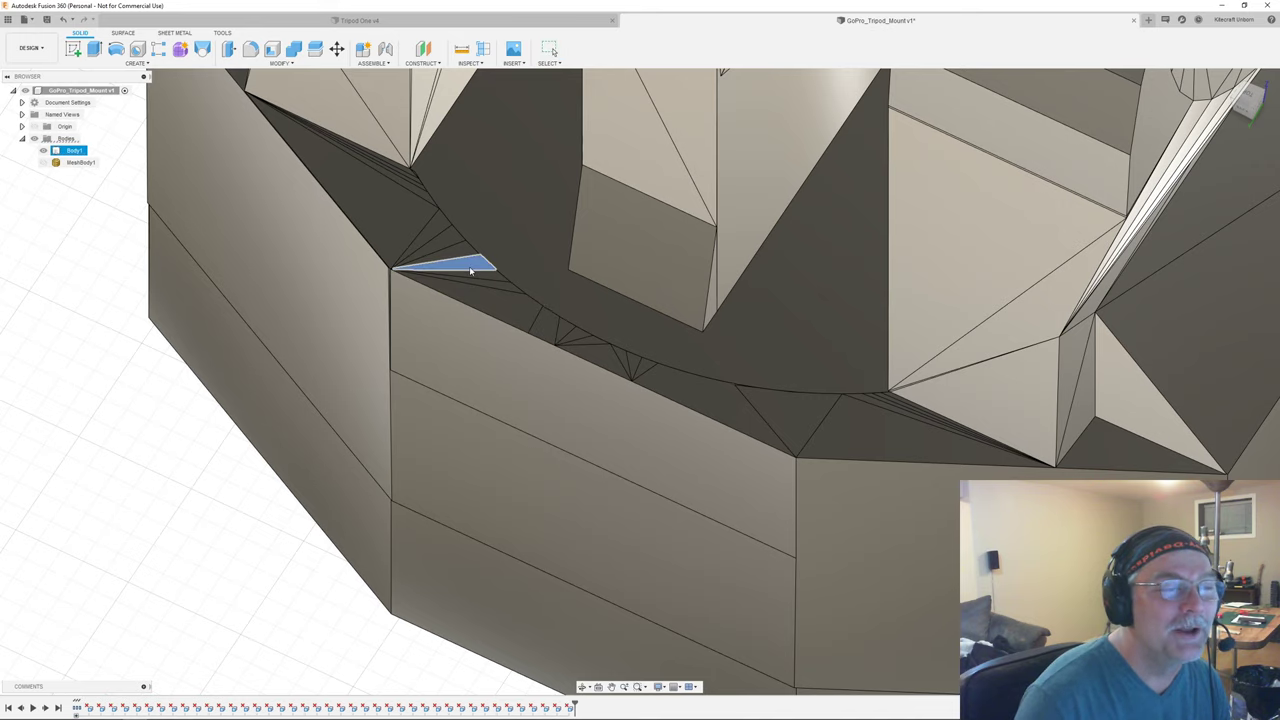
- Delete the narrow triangular faces fanning out from the far corner of the same rim section
key(Delete)
click(443, 250)
key(Delete)
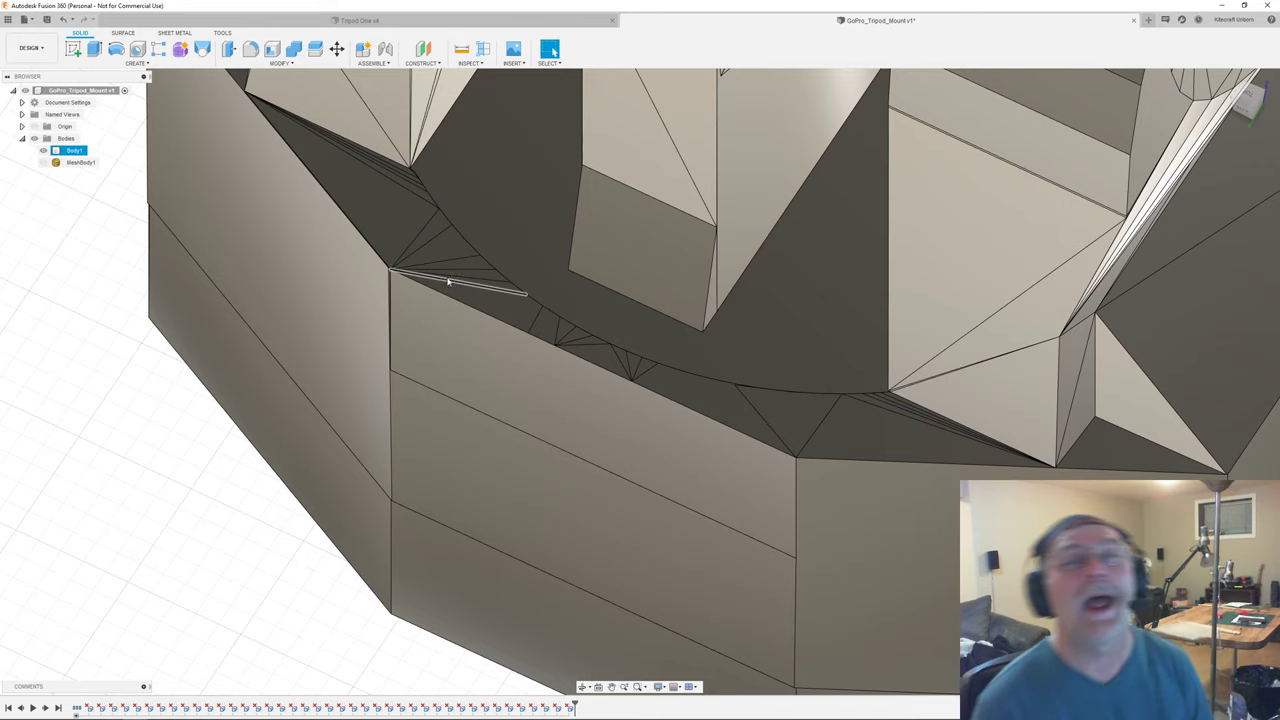
click(449, 281)
key(Delete)
scroll(449, 278, up, 2)
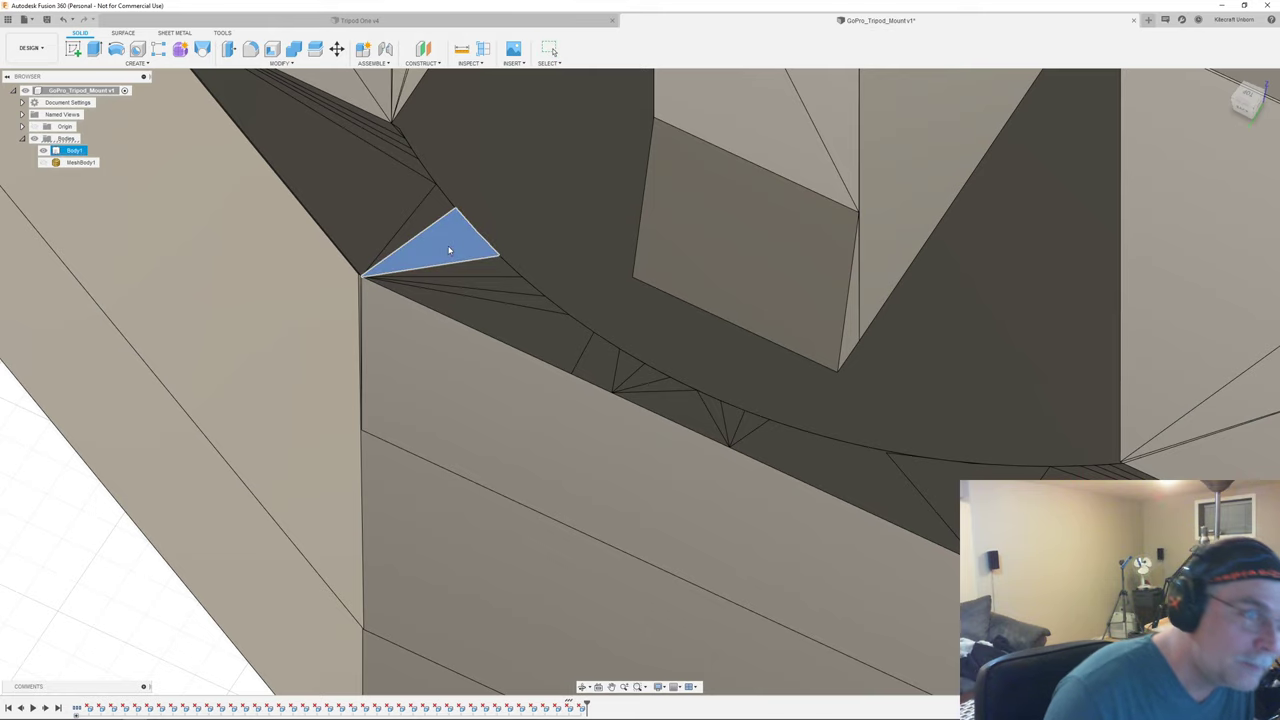
key(Delete)
click(480, 280)
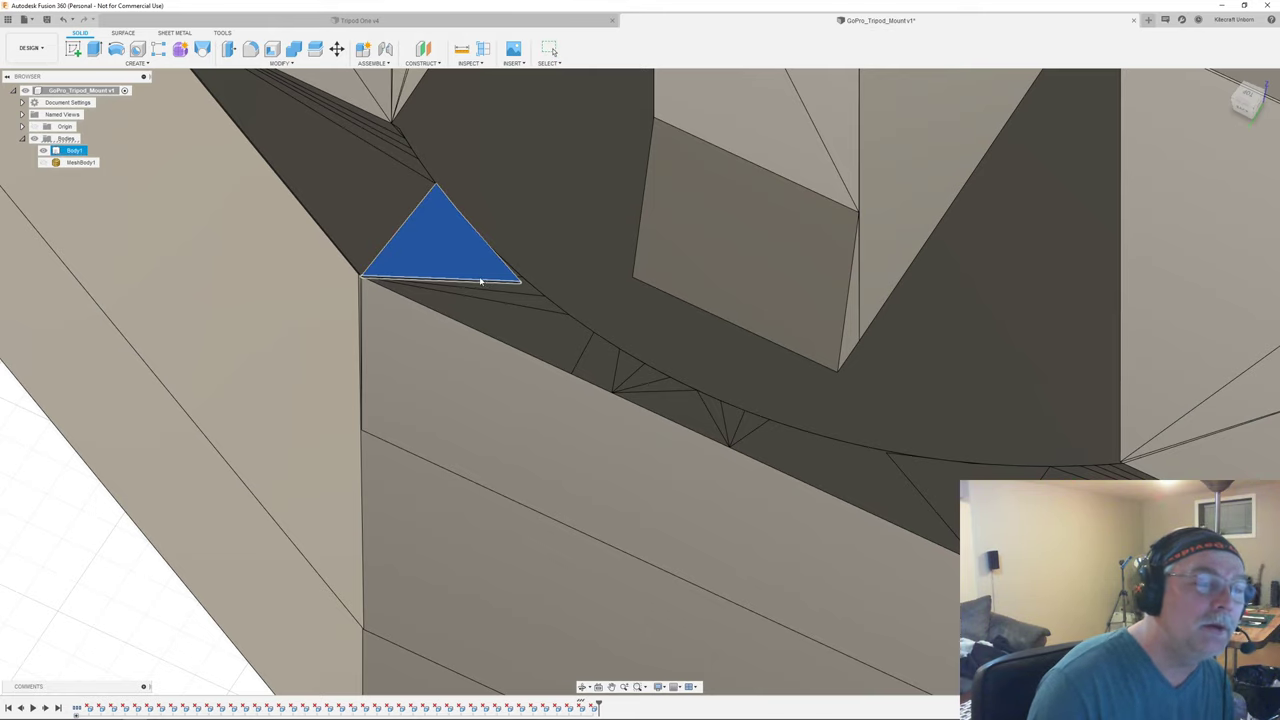
key(Delete)
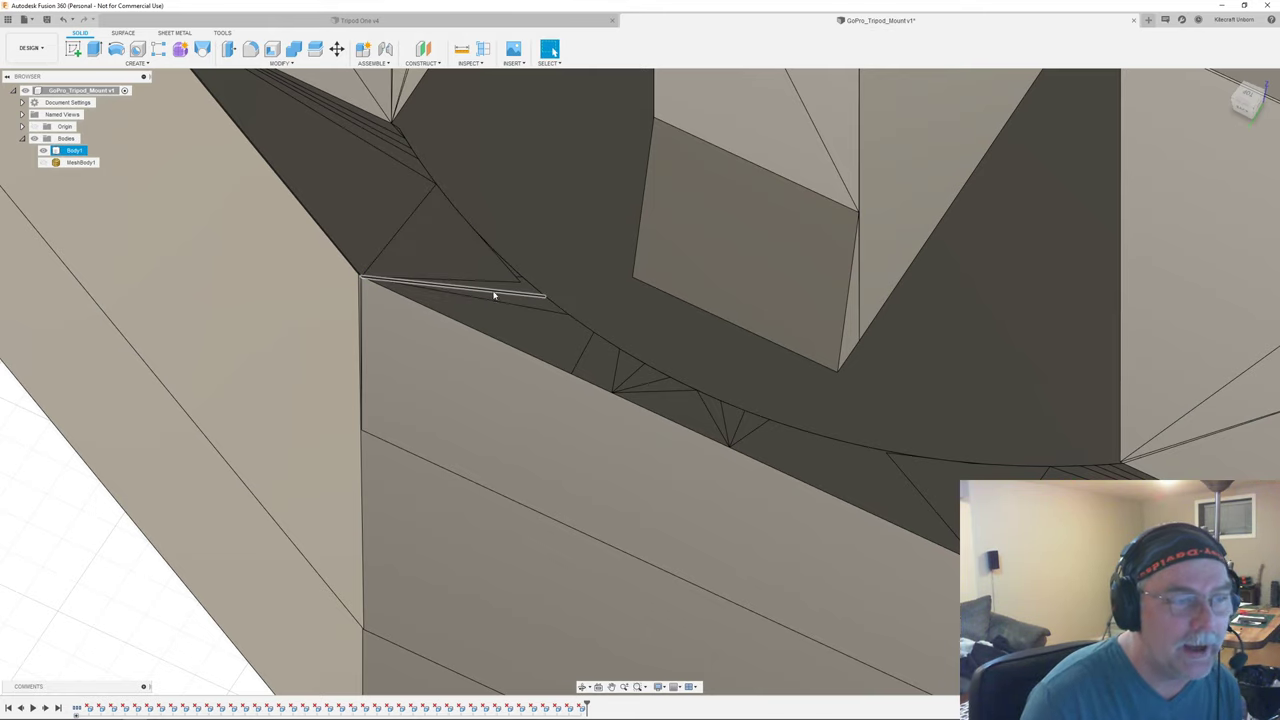
- Try to delete the remaining thin sliver faces that run from the far rim corner to the curved inner edge
scroll(506, 287, up, 1)
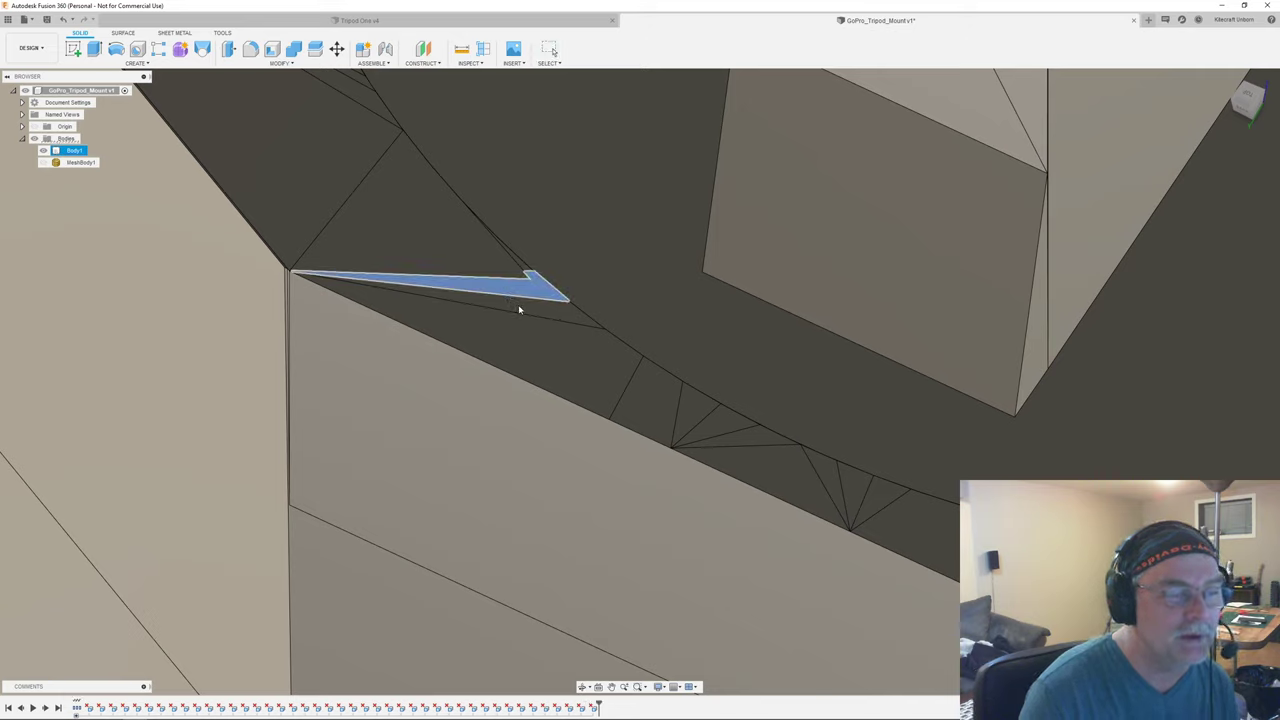
key(Delete)
click(541, 307)
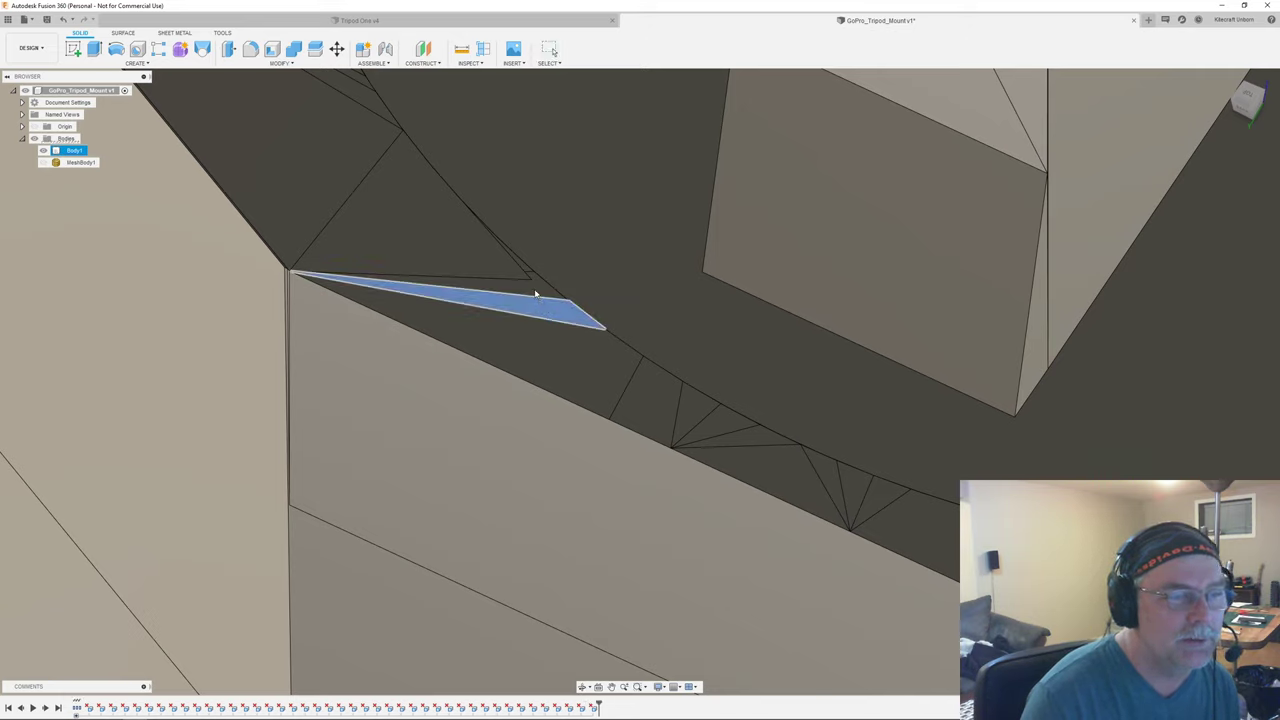
key(Delete)
click(535, 292)
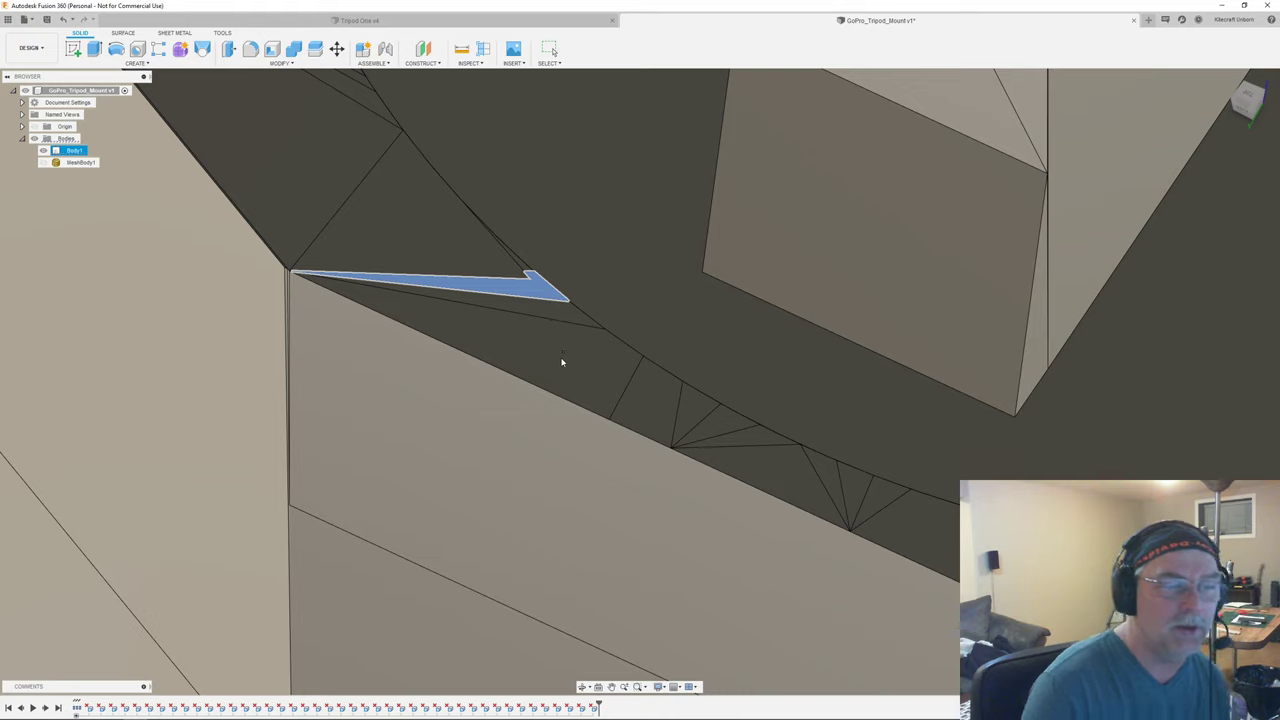
key(Delete)
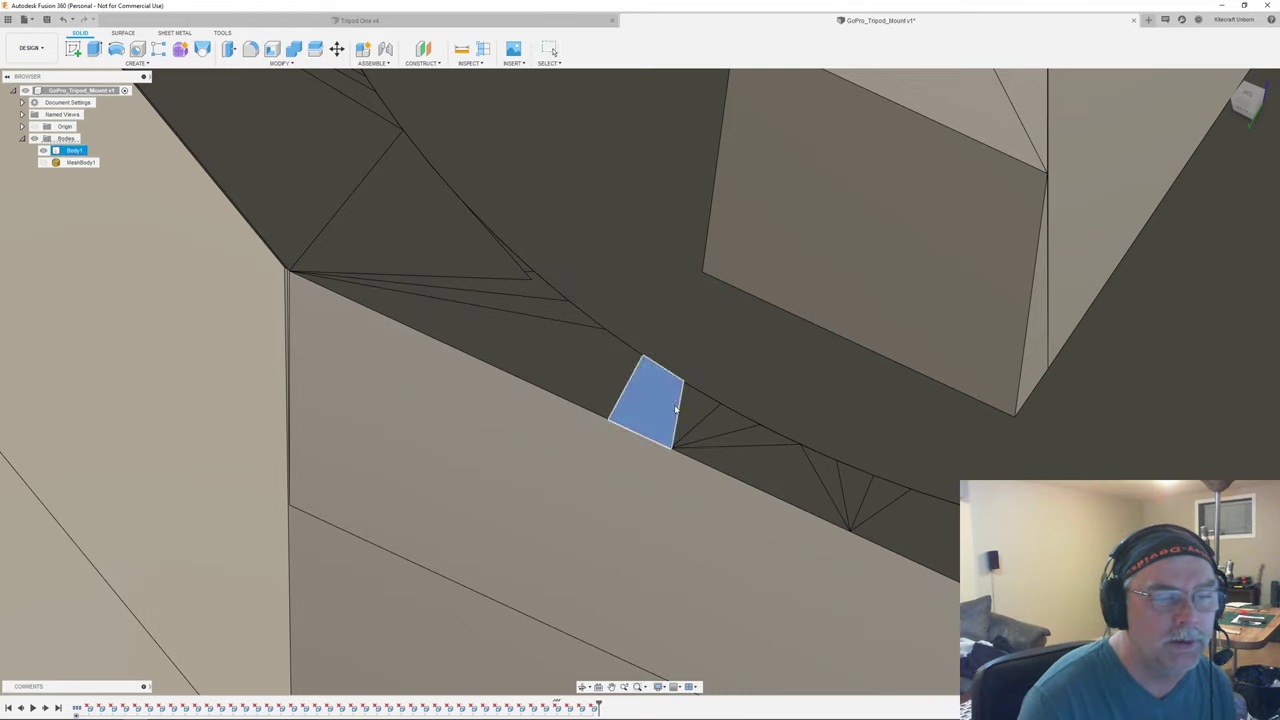
- Delete the four-sided face and the small triangular faces in the middle of the rim section, along the curved inner edge
key(Delete)
click(713, 430)
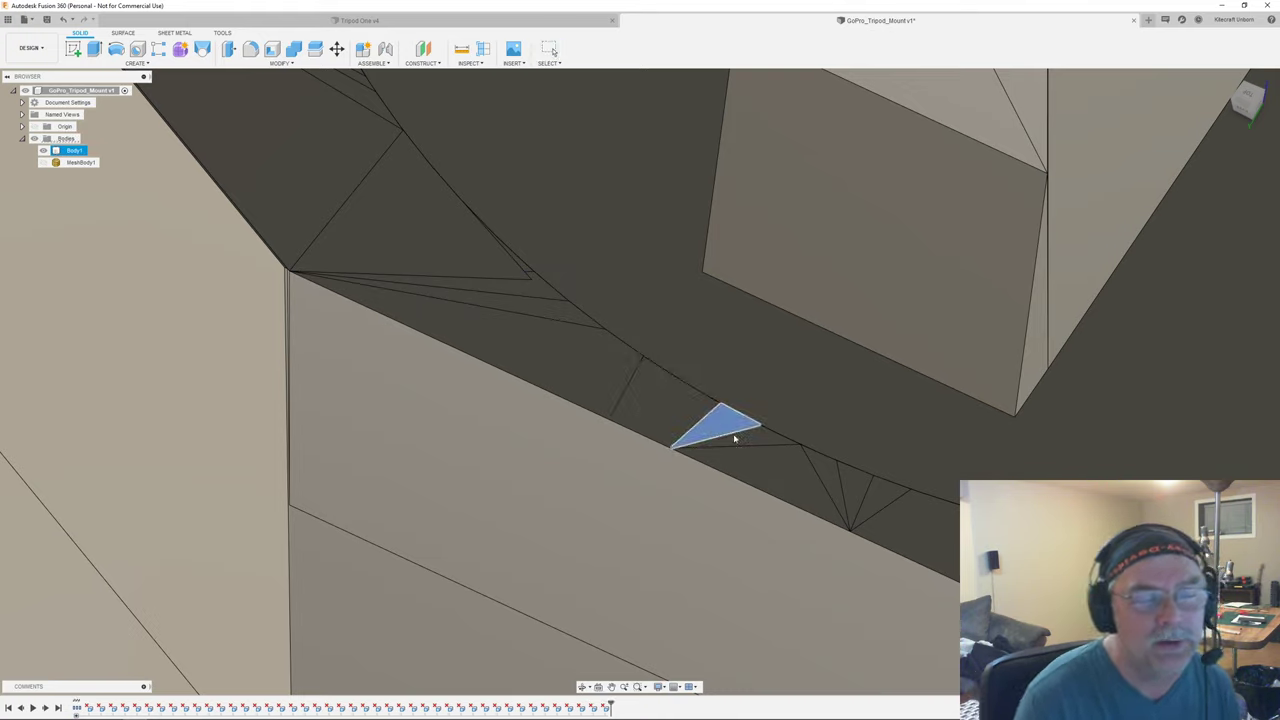
key(Delete)
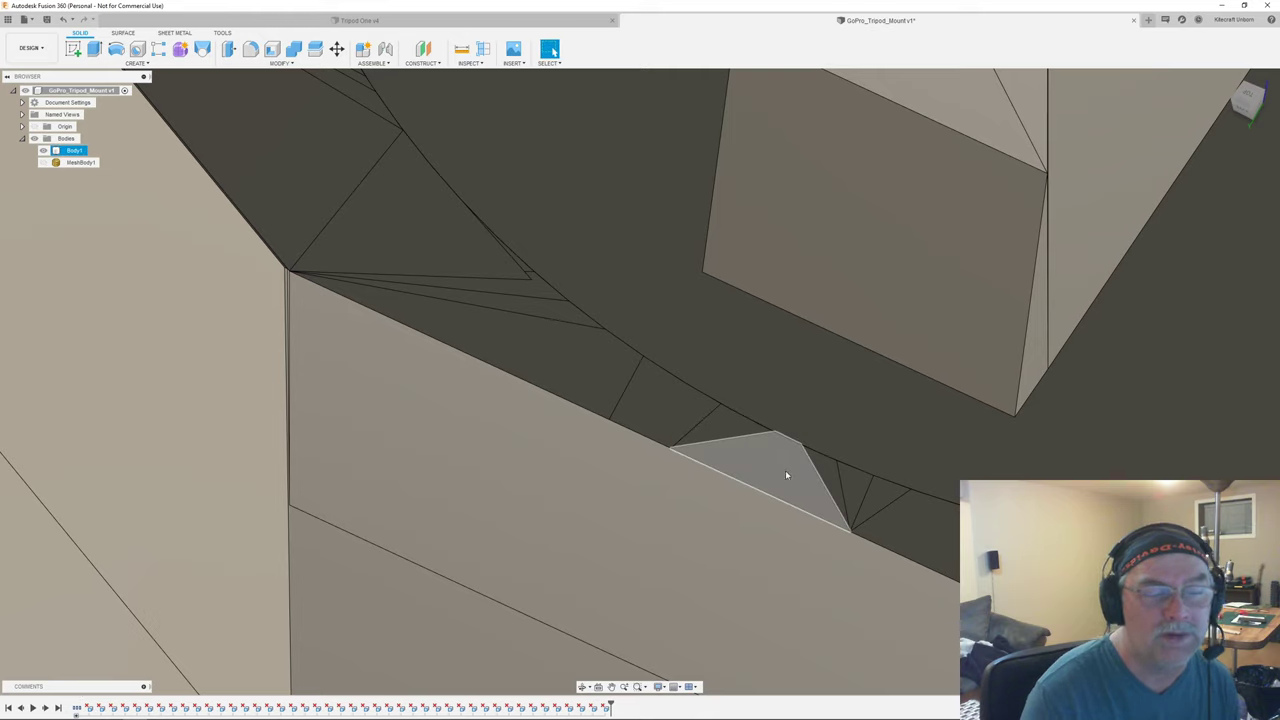
click(823, 480)
key(Delete)
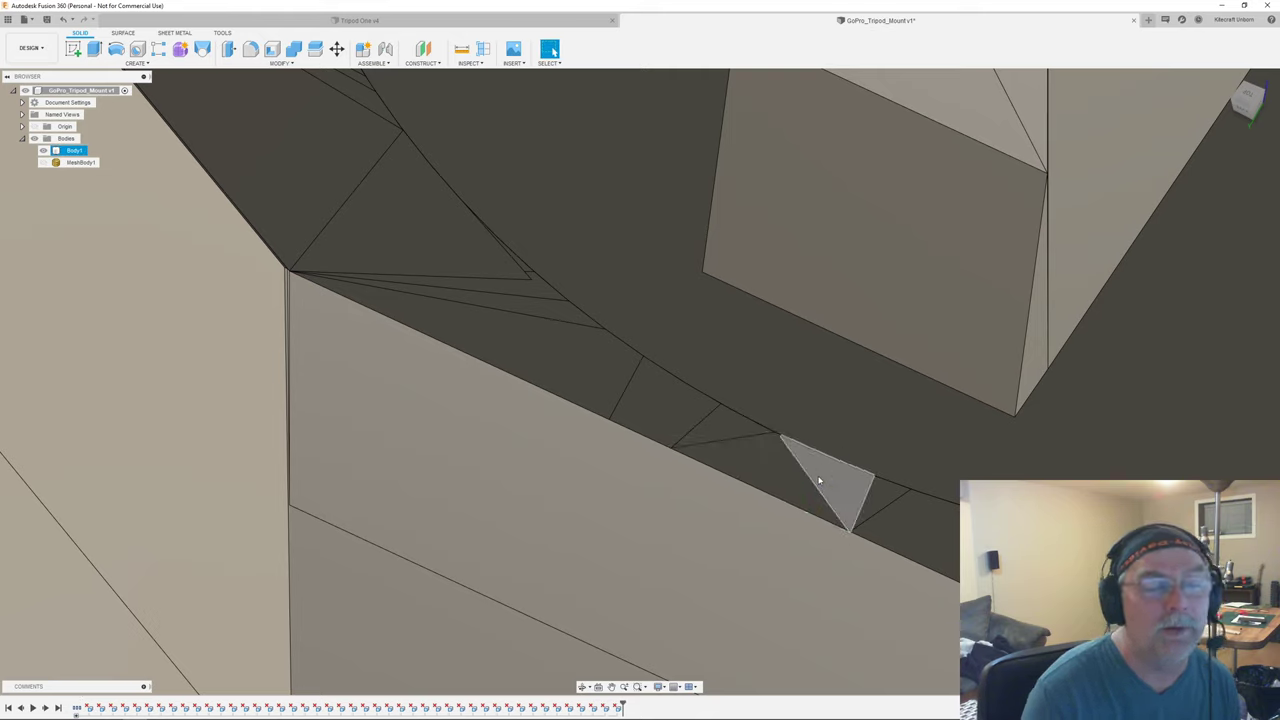
click(803, 480)
key(Delete)
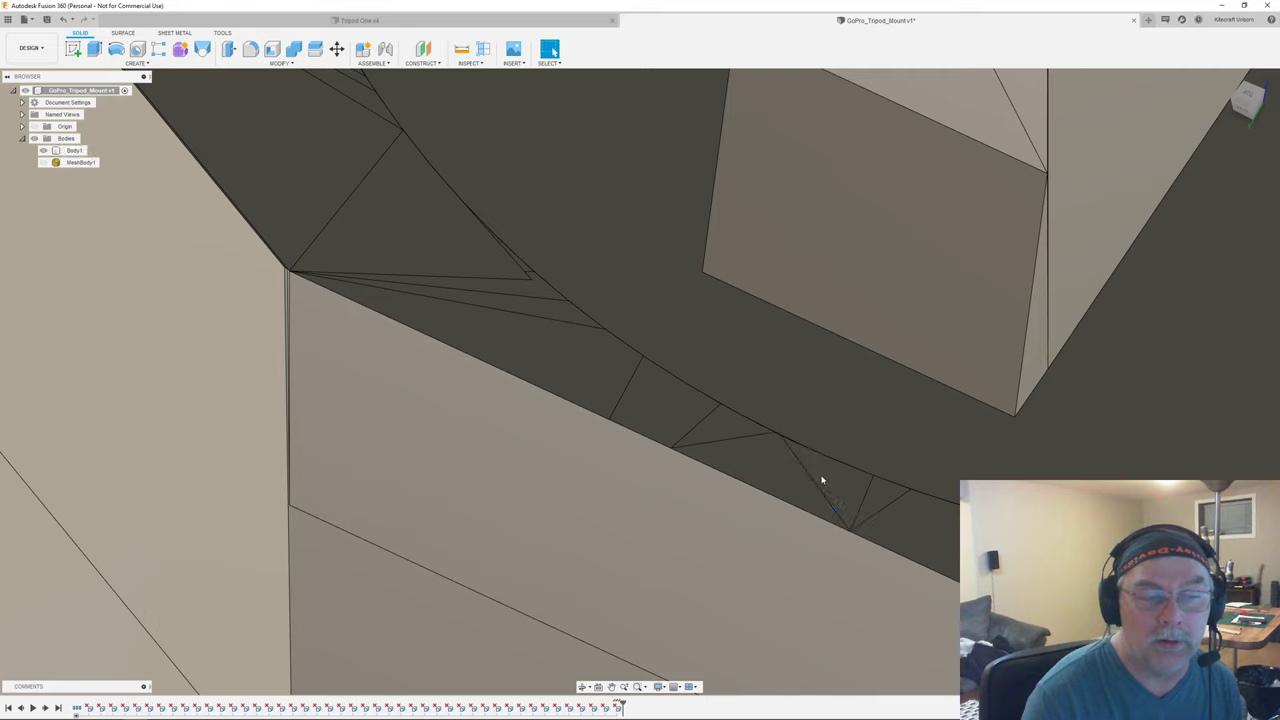
key(Delete)
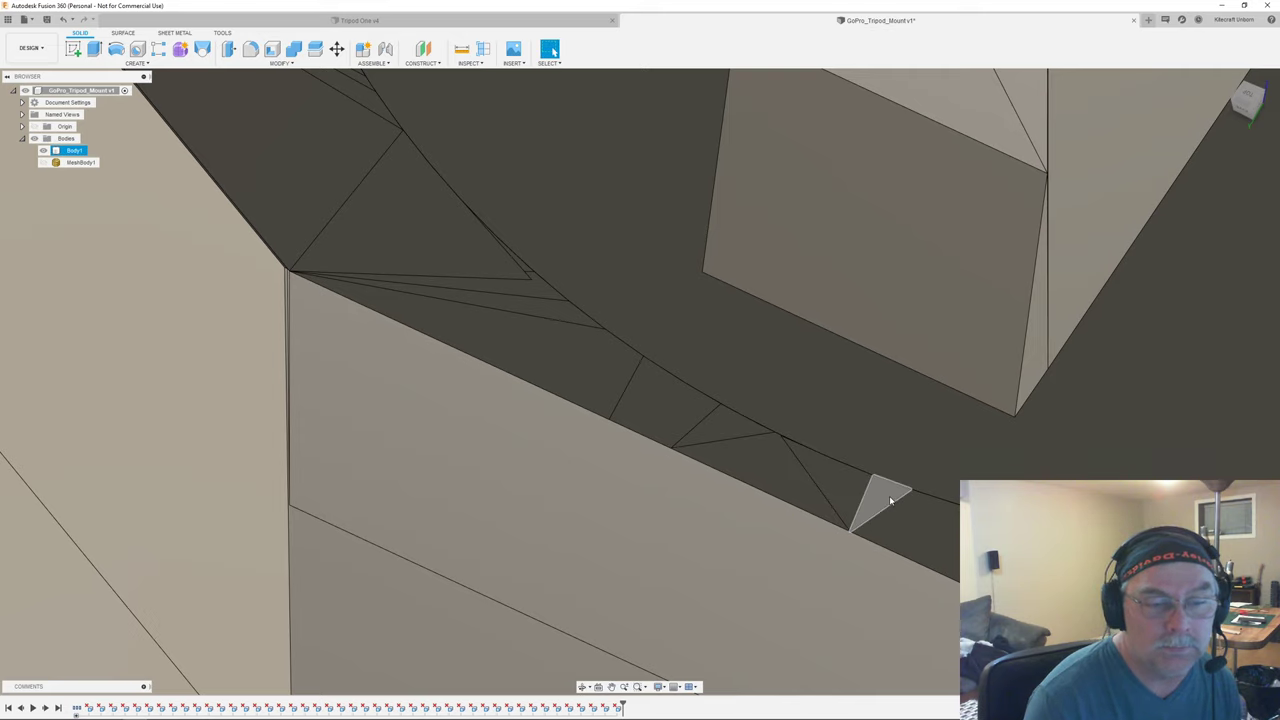
key(Delete)
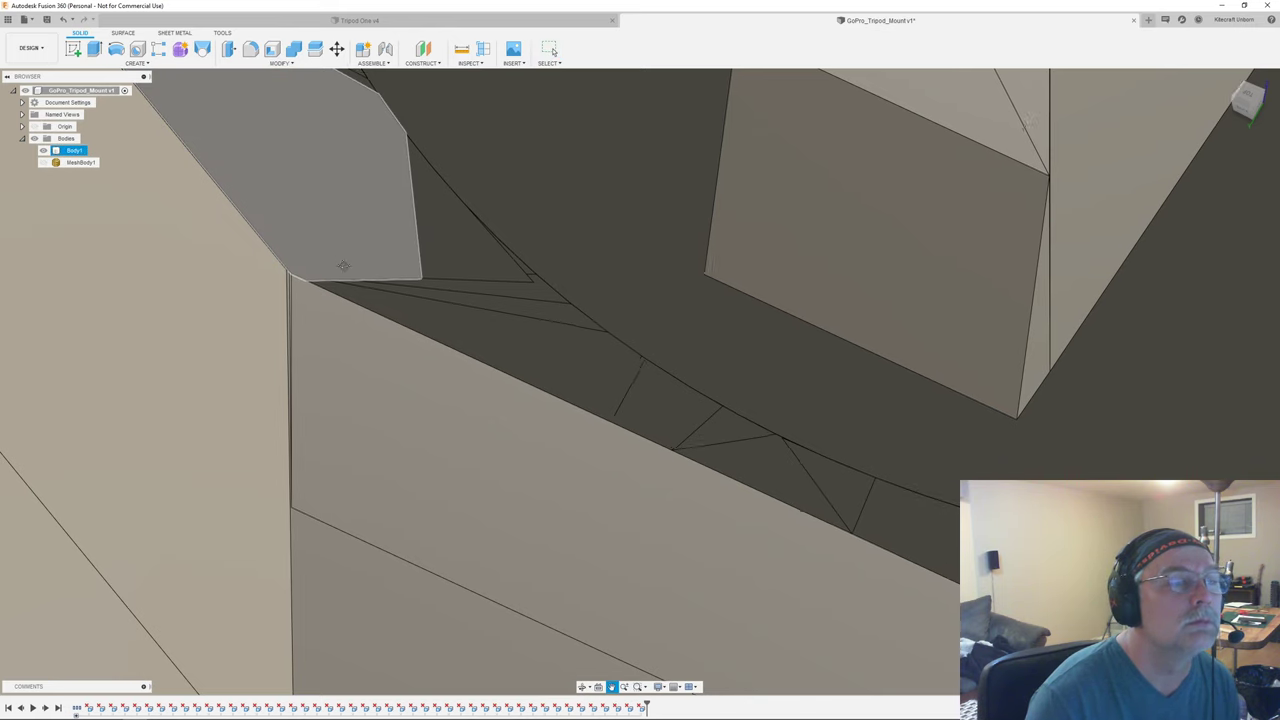
- Try to delete the large triangular face rising beside the sliver faces of the neighbouring rim section
middle_drag(343, 266, 509, 494)
click(377, 297)
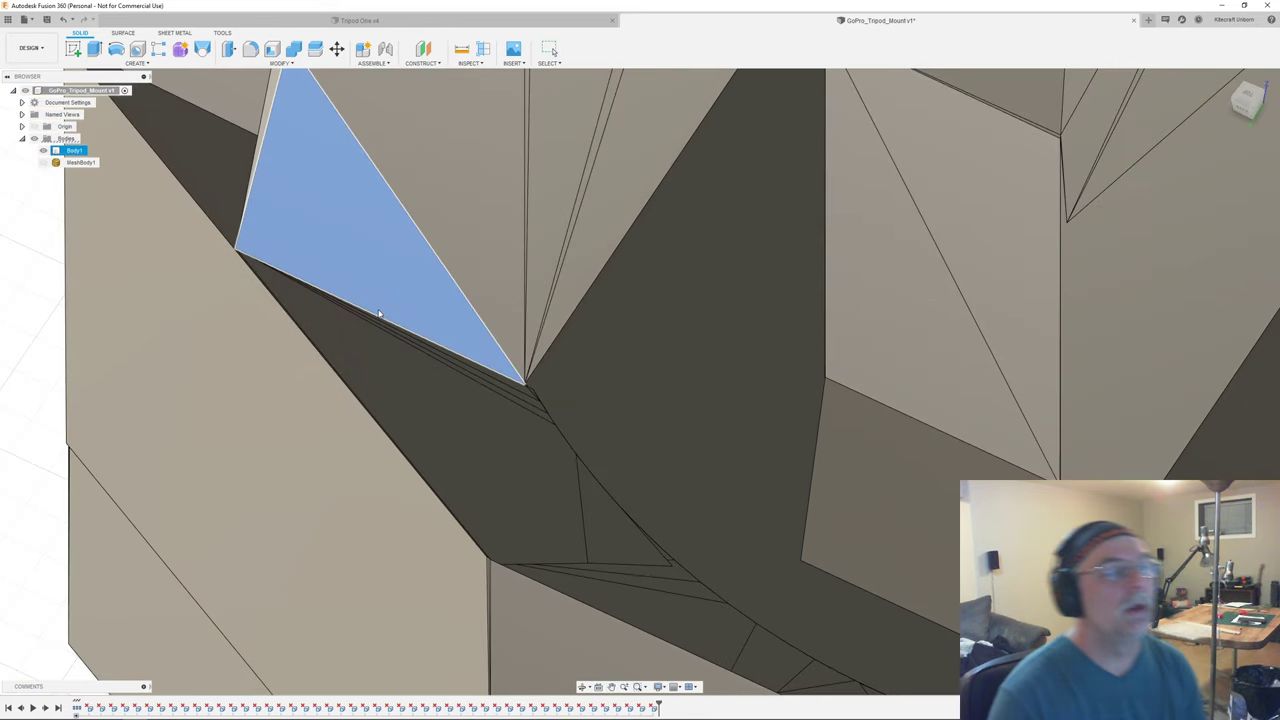
key(Delete)
- Inspect the remaining triangulated faces around the base rim, the hexagonal nut recess and the mounting fingers from several angles
scroll(372, 338, down, 6)
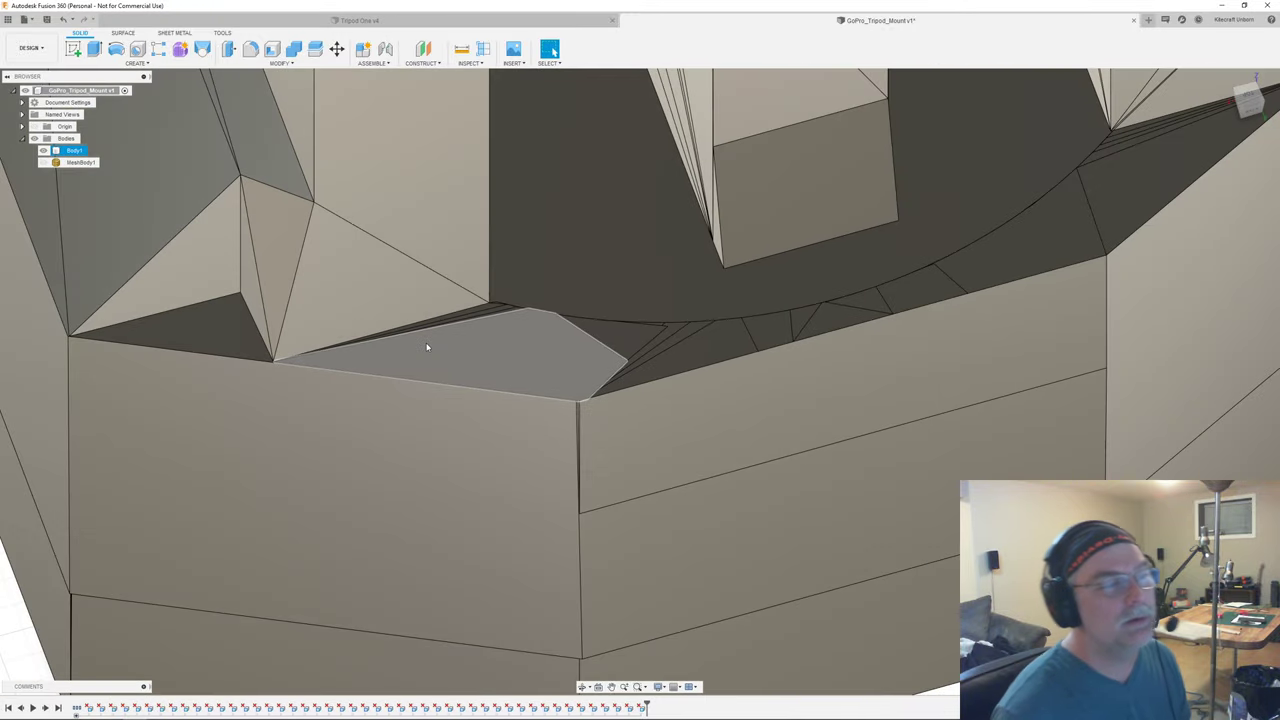
scroll(425, 348, up, 8)
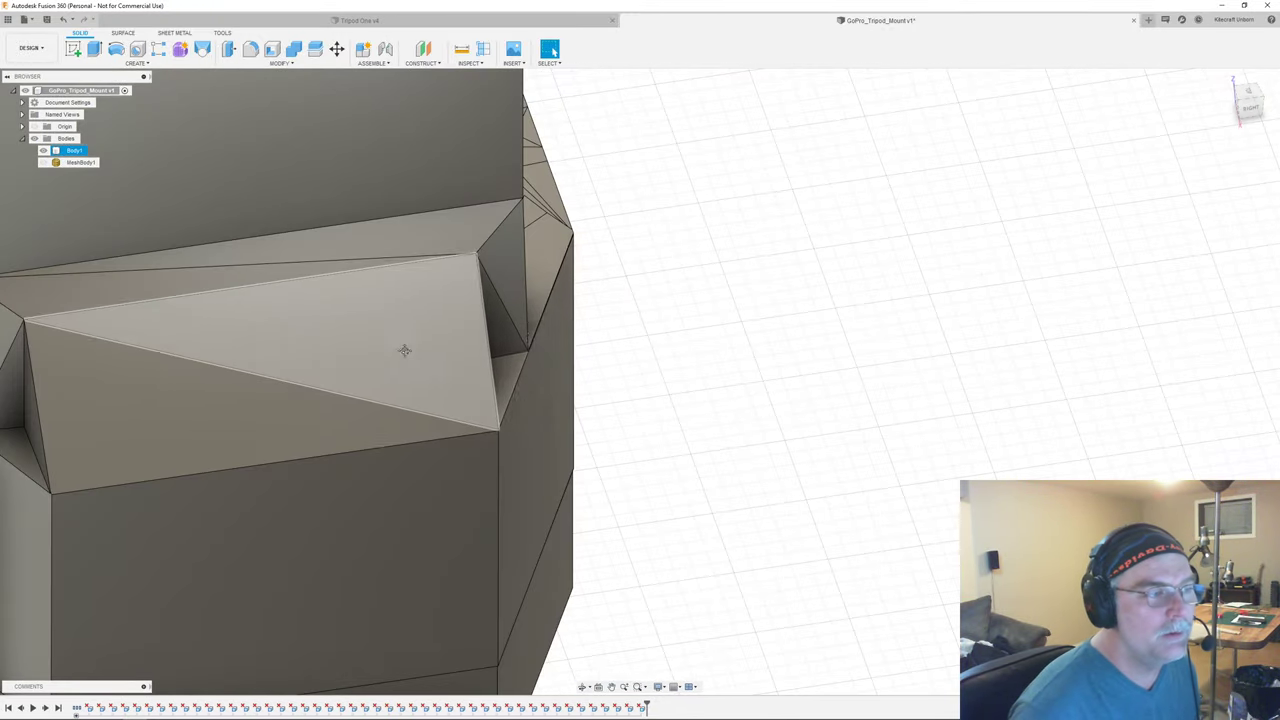
scroll(437, 343, down, 1)
middle_drag(405, 350, 520, 370)
middle_drag(290, 334, 675, 320)
shift+middle_drag(675, 320, 709, 440)
scroll(760, 333, down, 3)
scroll(688, 246, up, 2)
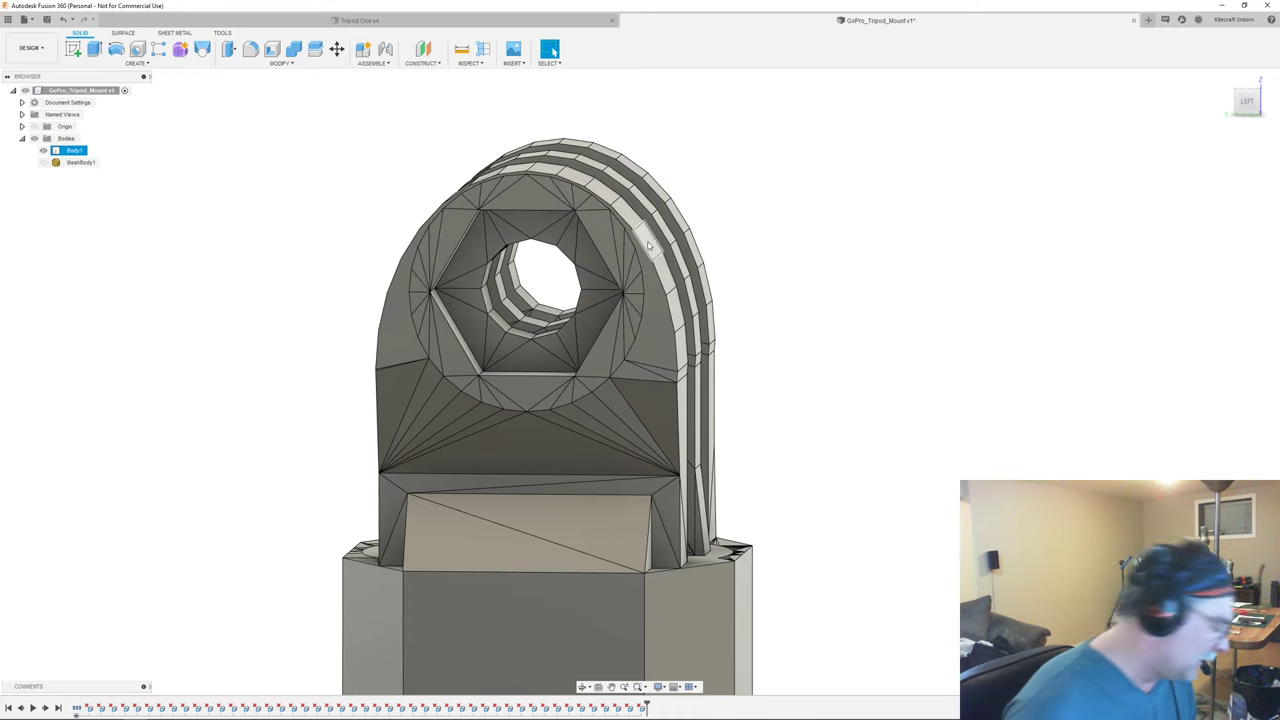
shift+middle_drag(648, 259, 666, 264)
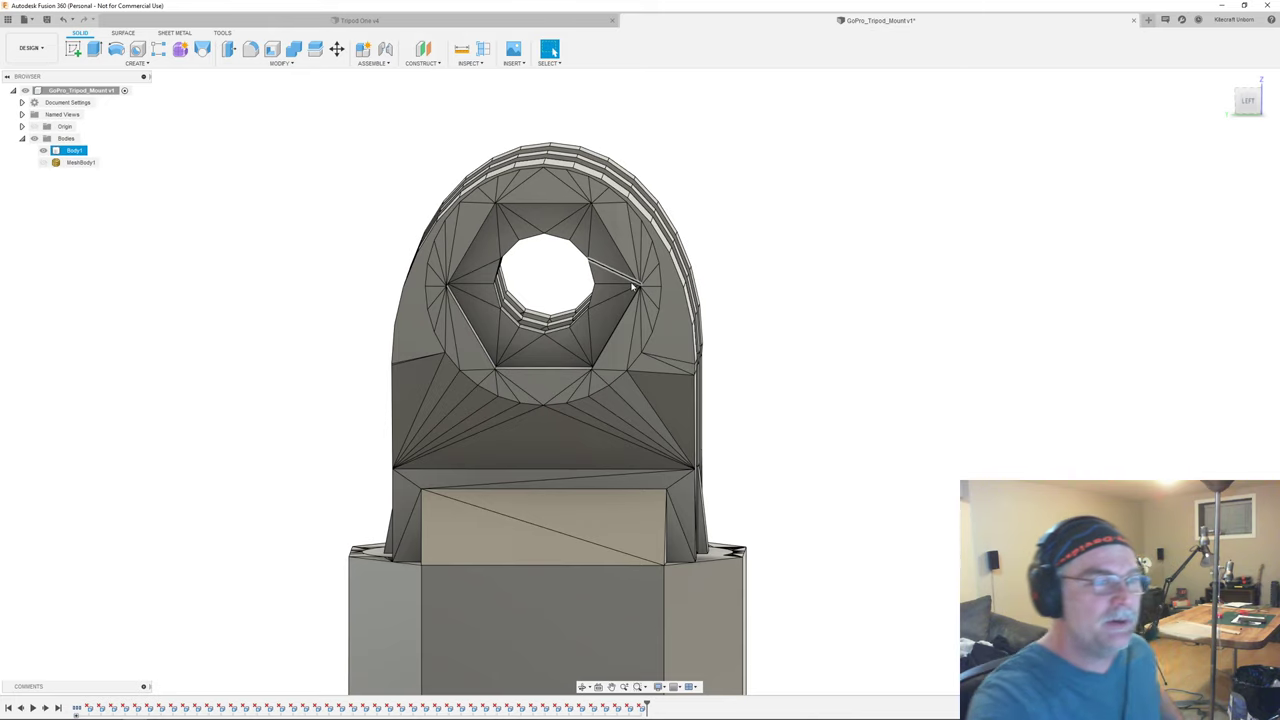
click(503, 197)
shift+middle_drag(503, 197, 580, 262)
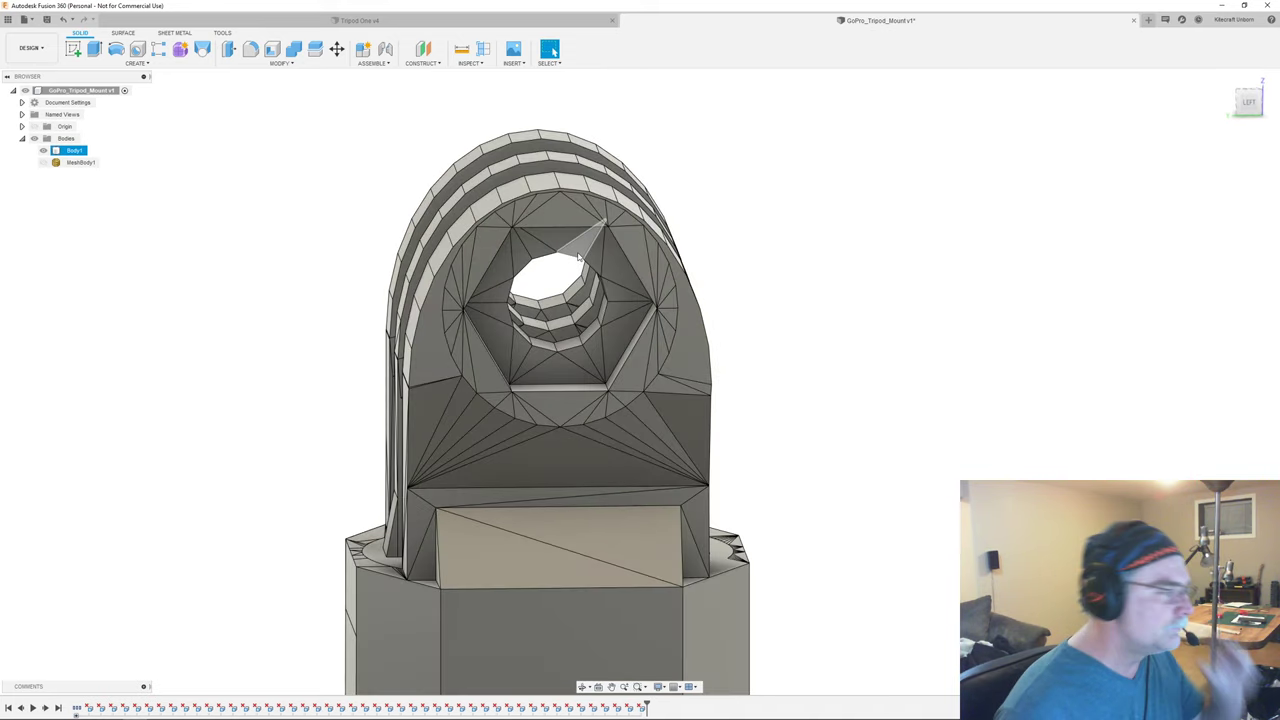
key(Escape)
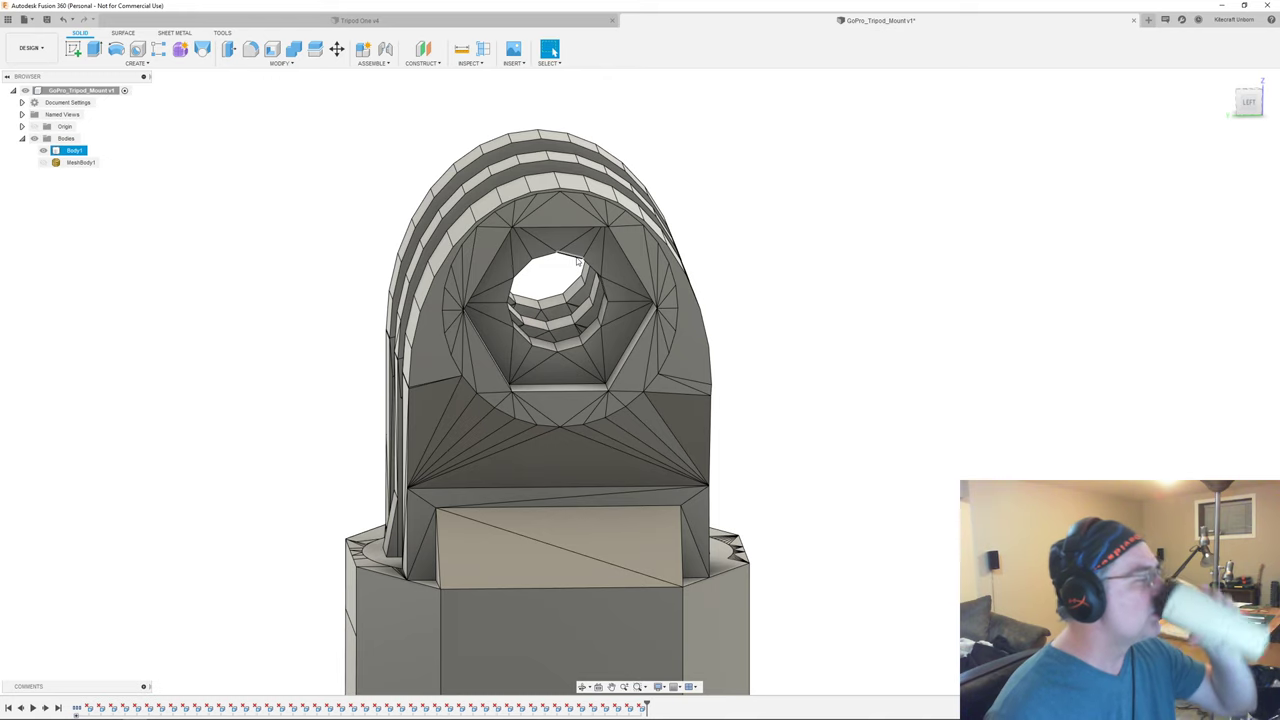
click(580, 296)
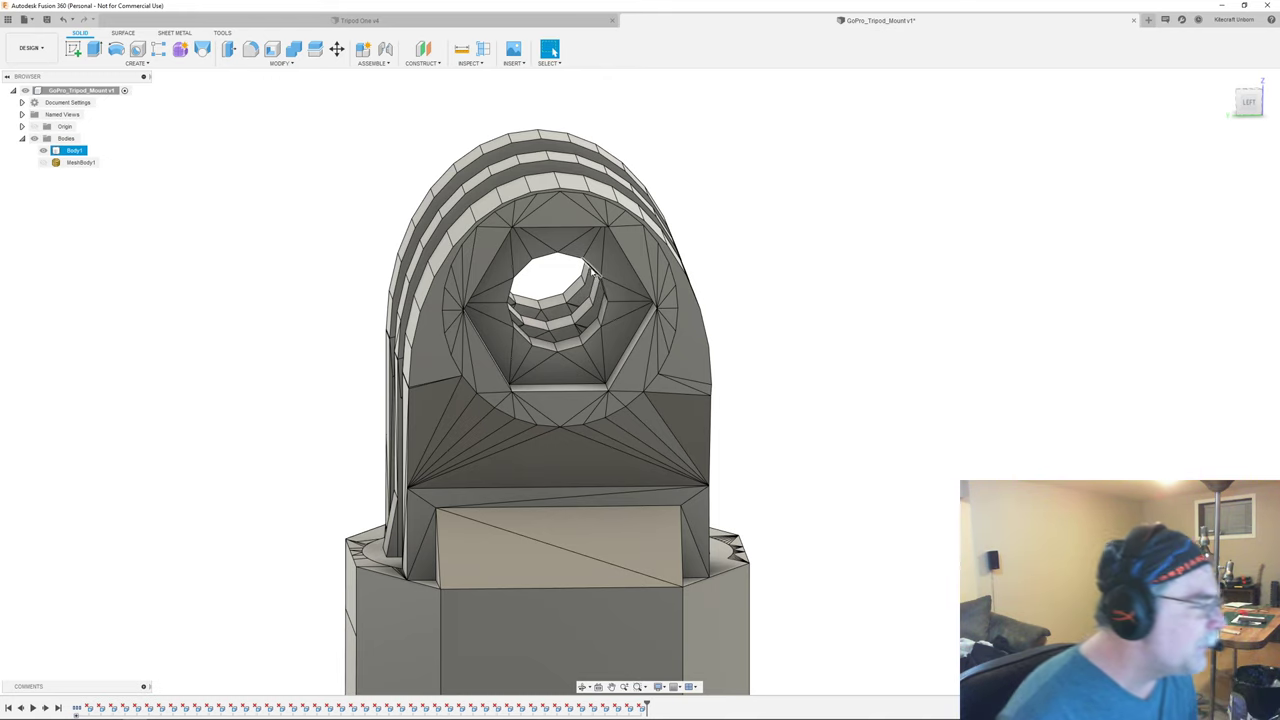
click(762, 253)
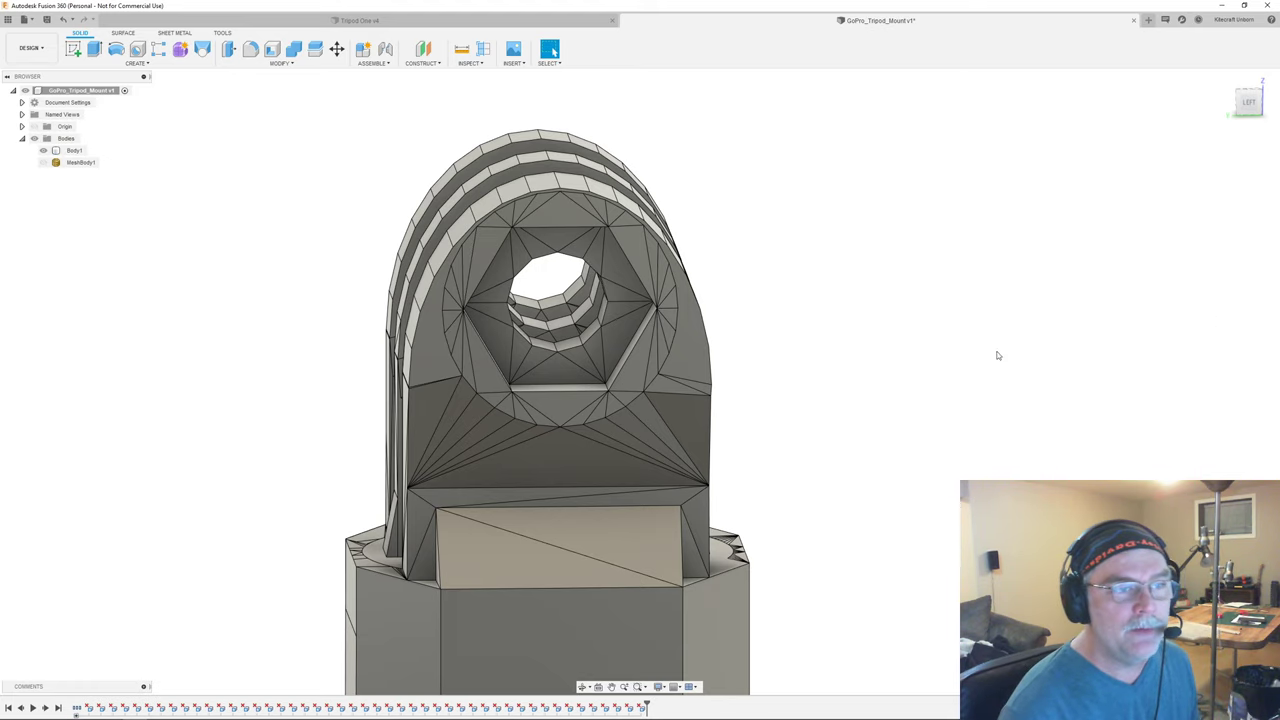
middle_drag(925, 360, 1024, 277)
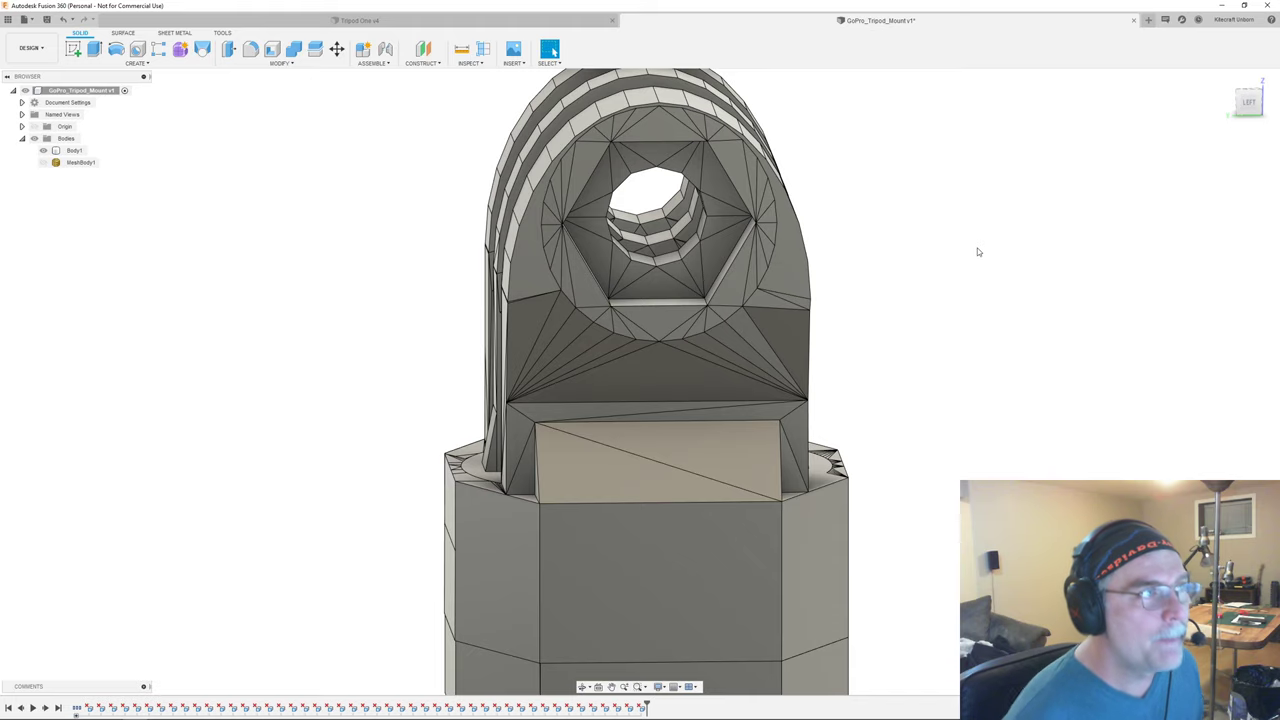
scroll(944, 286, down, 4)
shift+middle_drag(945, 288, 910, 260)
scroll(925, 289, down, 1)
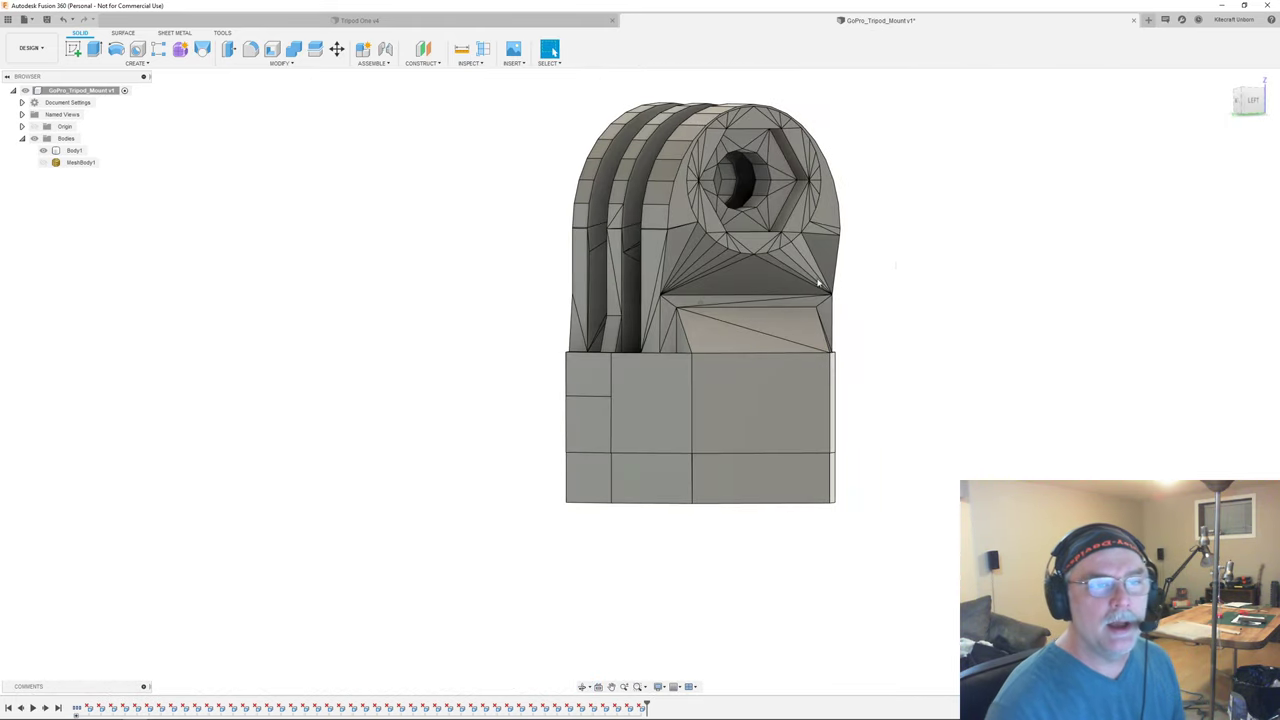
- Delete the redundant triangular faces on the sloped shoulder below the outer finger without the nut recess
scroll(746, 172, up, 1)
shift+middle_drag(780, 112, 860, 163)
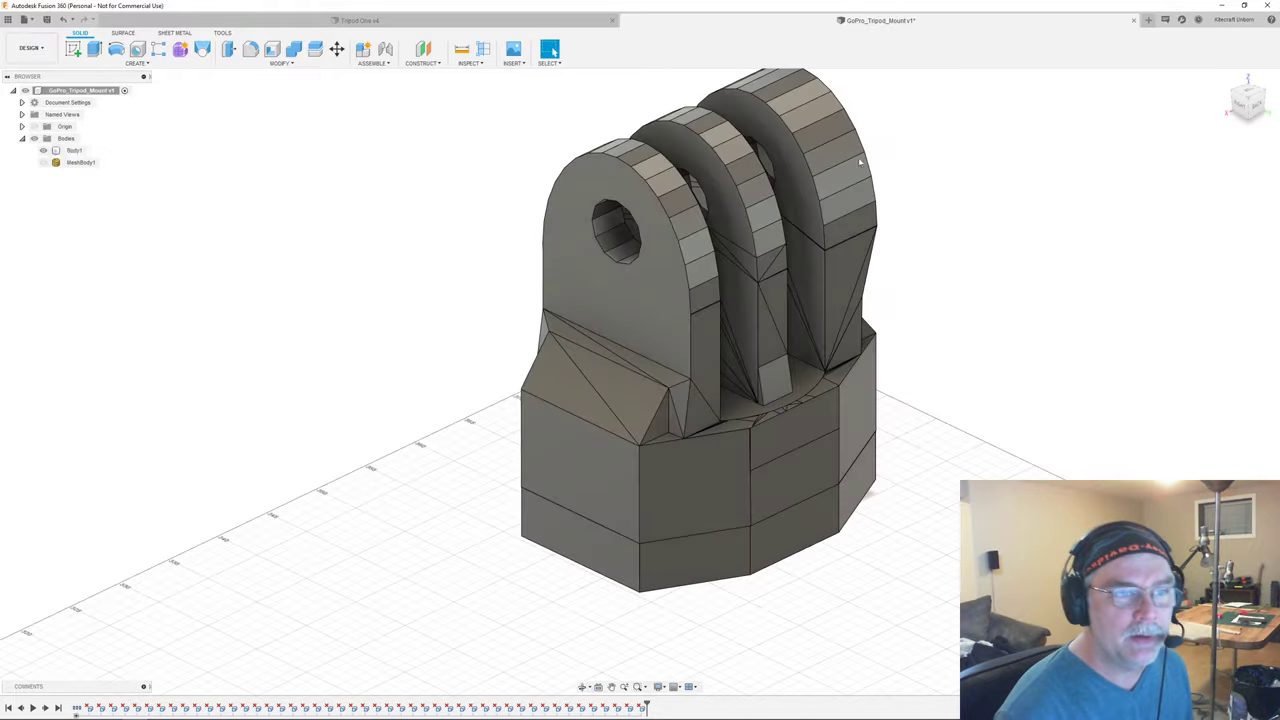
shift+middle_drag(878, 290, 821, 325)
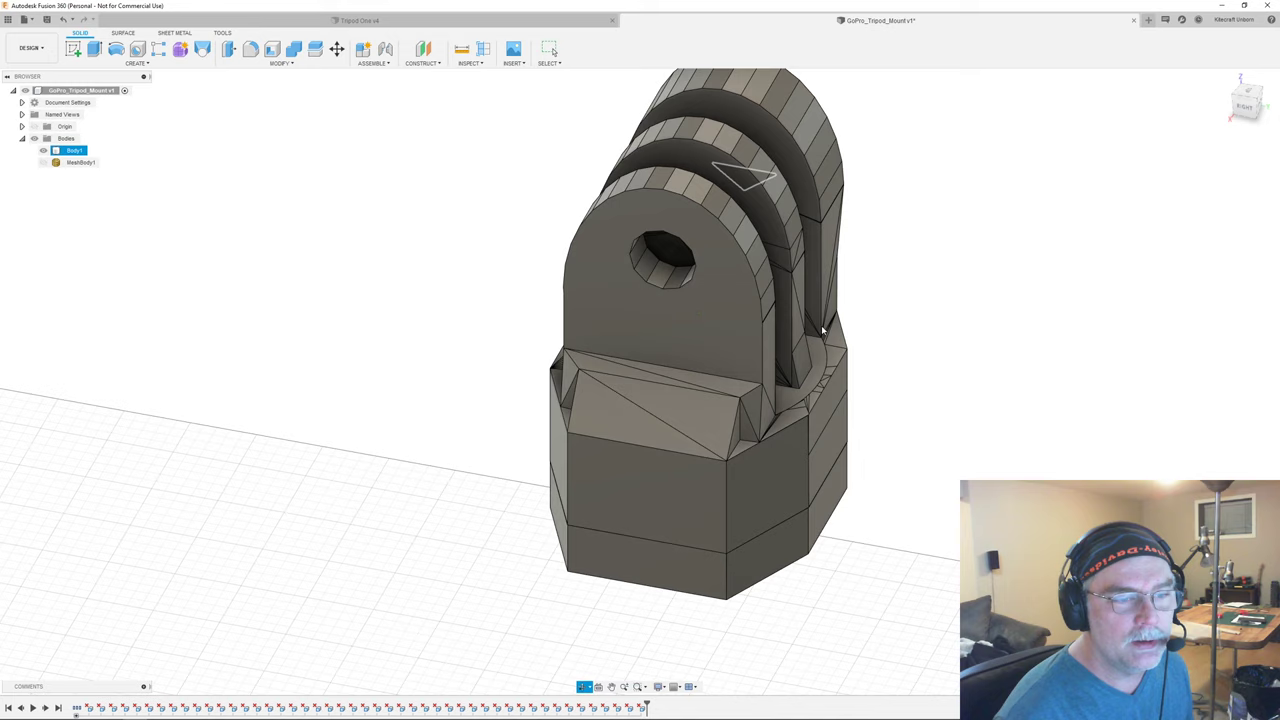
click(729, 386)
scroll(733, 384, up, 4)
key(Delete)
click(687, 448)
key(Delete)
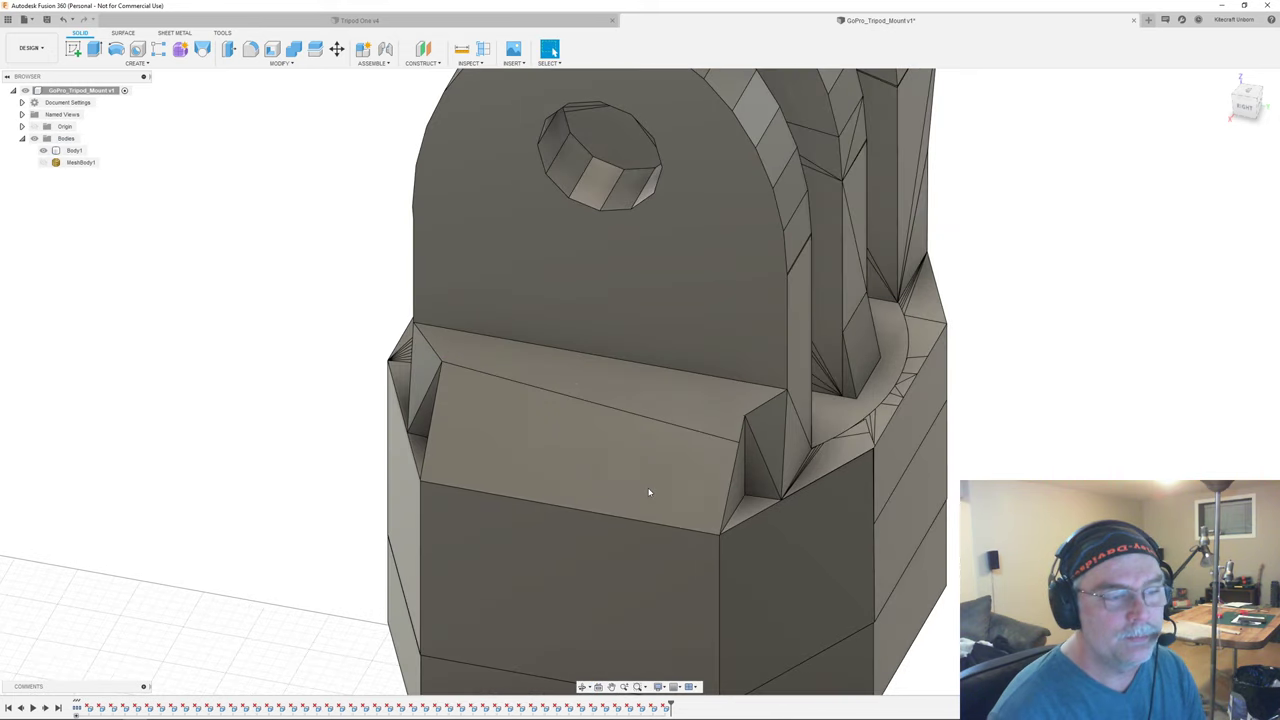
- Delete the narrow band face along the upper edge of that same sloped shoulder
shift+middle_drag(773, 485, 731, 449)
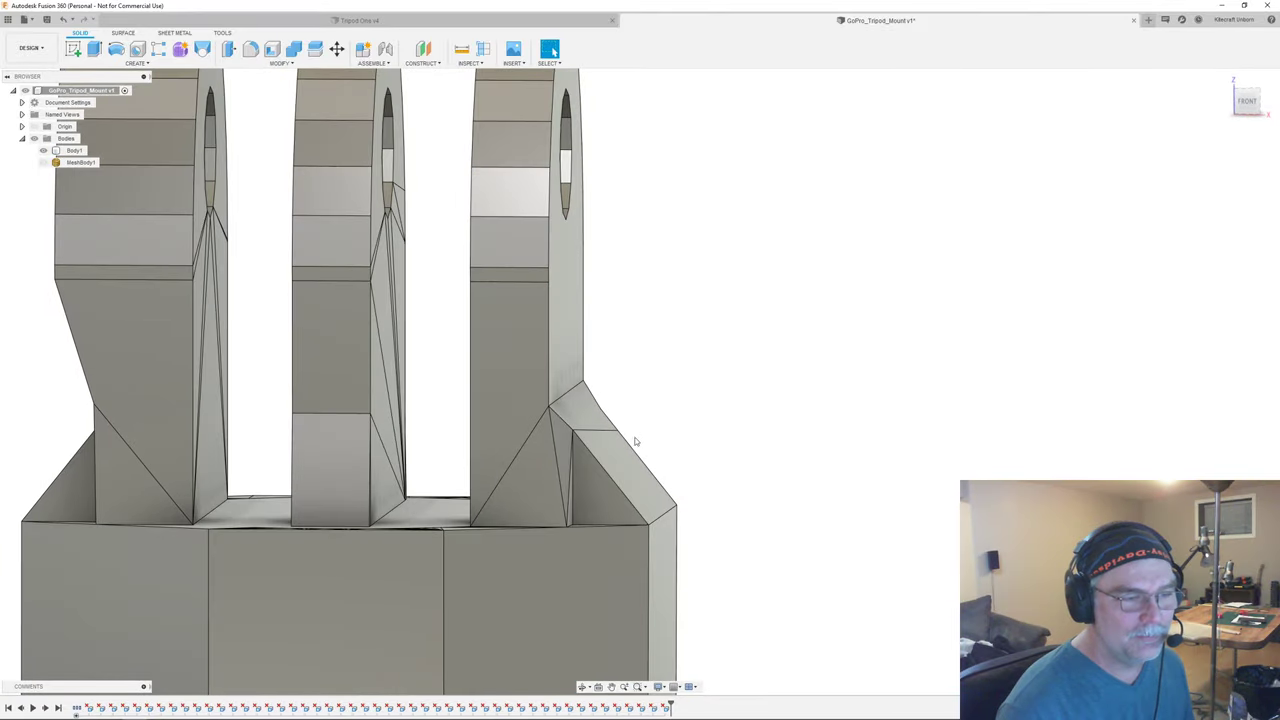
click(590, 423)
key(Delete)
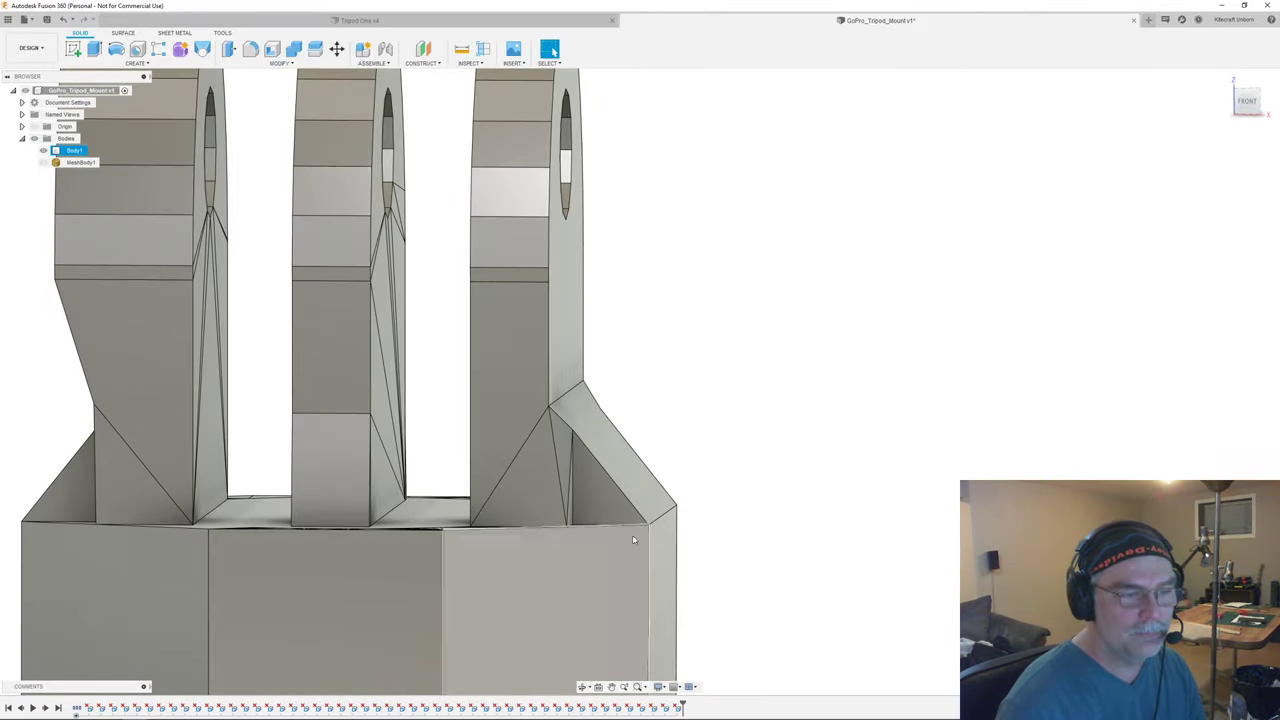
- Examine the base's side faces, its underside hole and the finger side of the mount from several angles
shift+middle_drag(686, 523, 830, 540)
scroll(628, 374, down, 1)
middle_drag(454, 506, 600, 348)
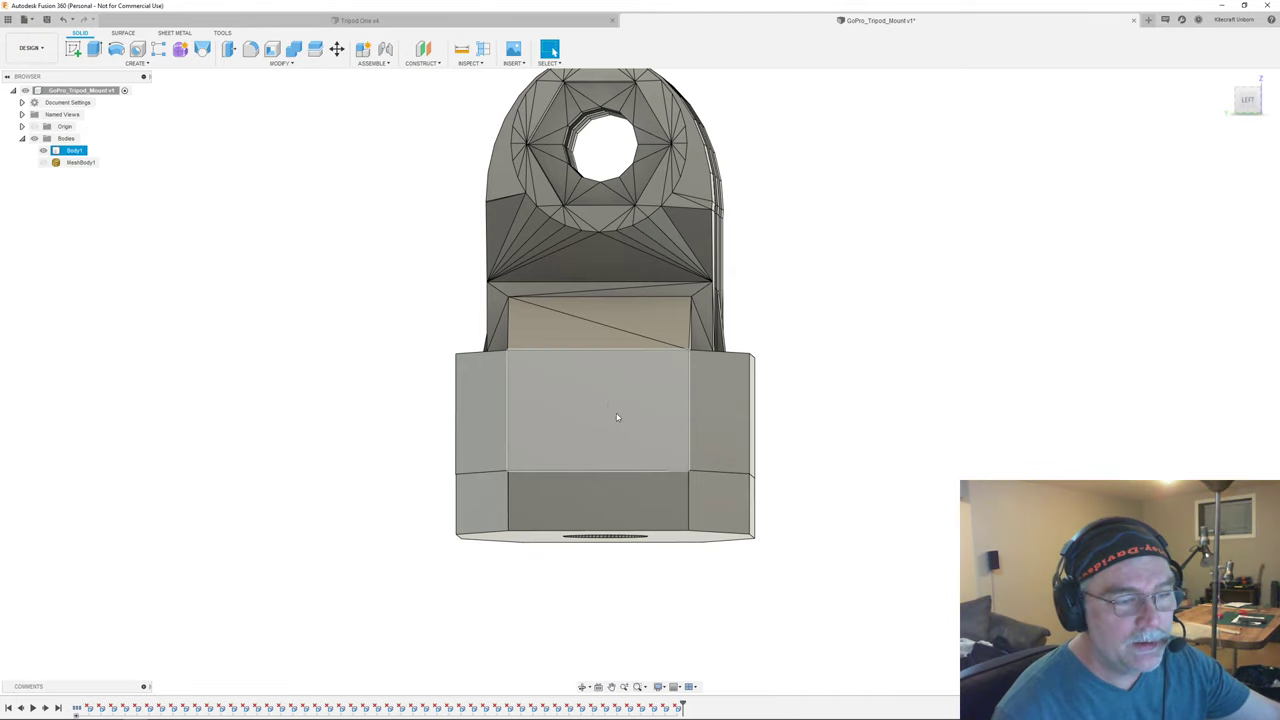
click(775, 407)
shift+middle_drag(811, 410, 892, 336)
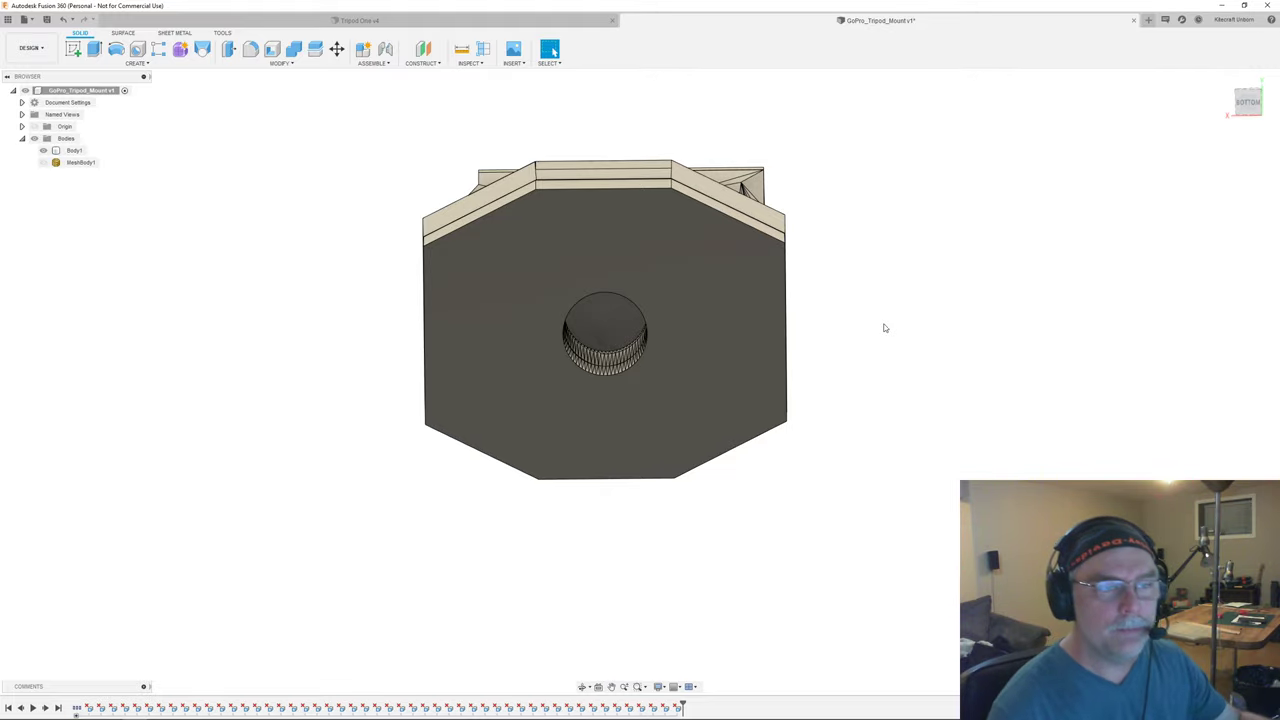
scroll(805, 382, down, 2)
shift+middle_drag(794, 400, 1040, 462)
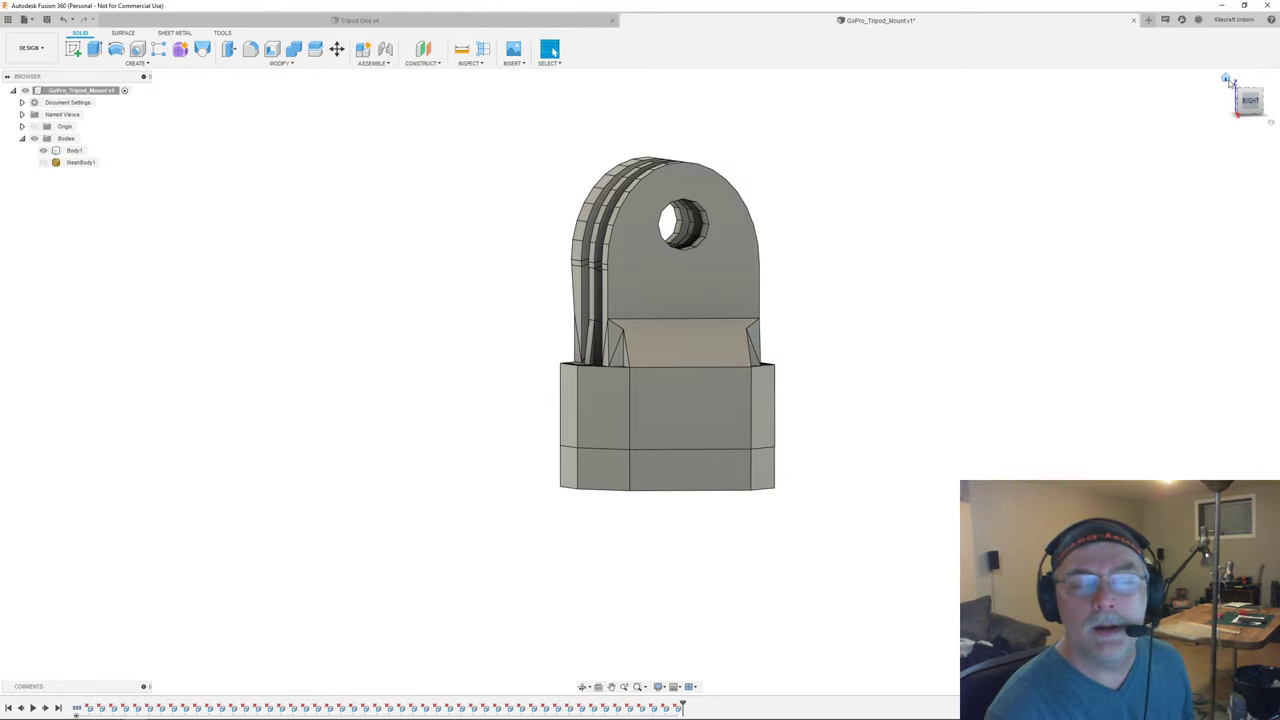
click(1226, 78)
shift+middle_drag(844, 361, 830, 340)
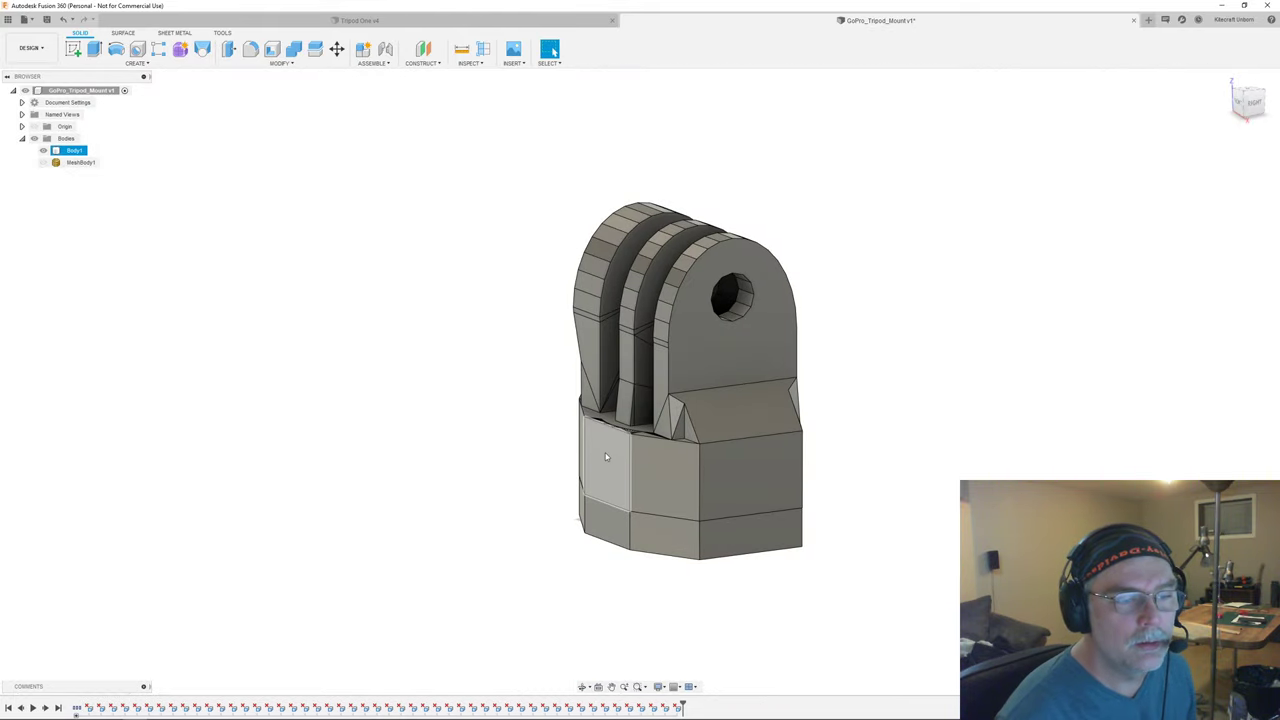
shift+middle_drag(605, 457, 787, 478)
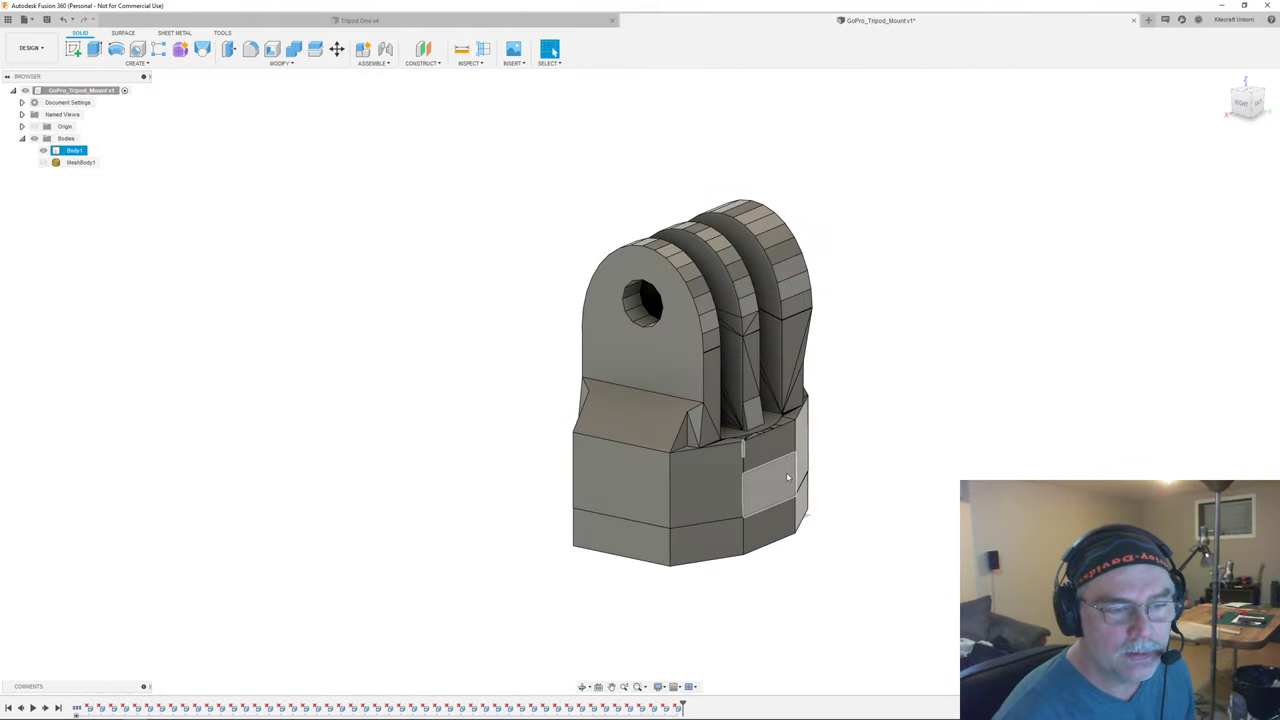
scroll(787, 478, up, 3)
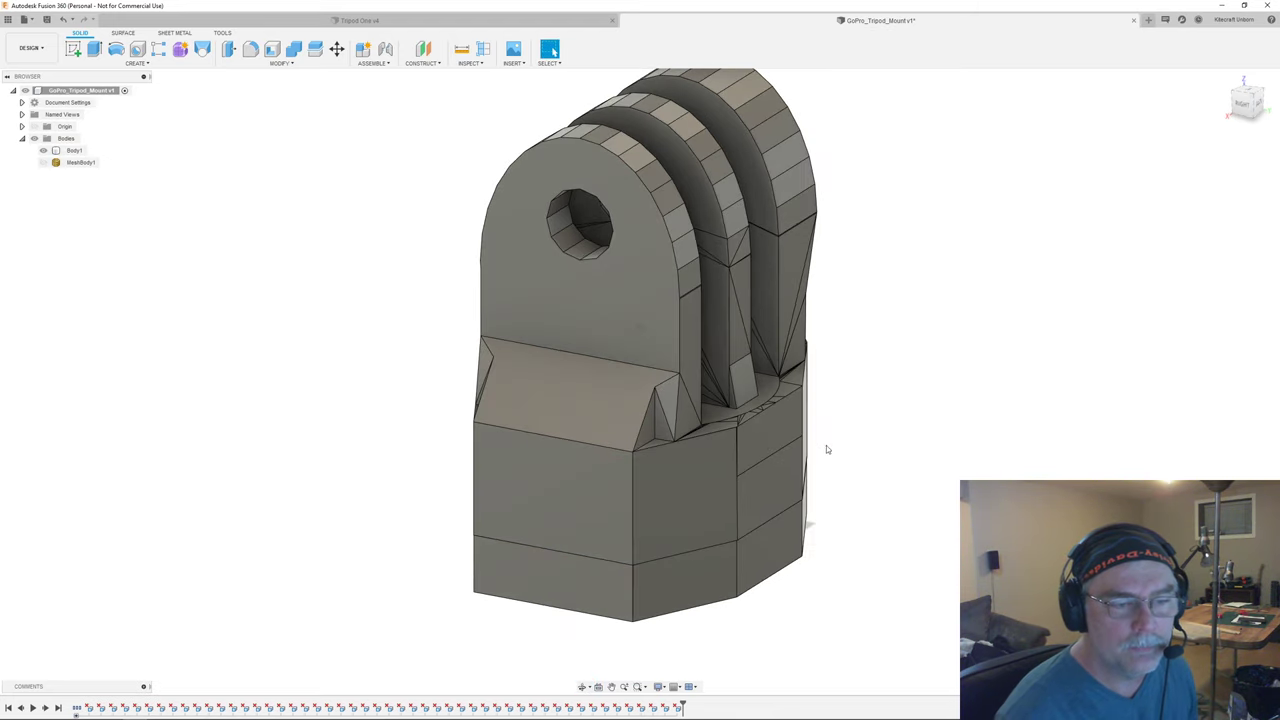
scroll(810, 378, up, 2)
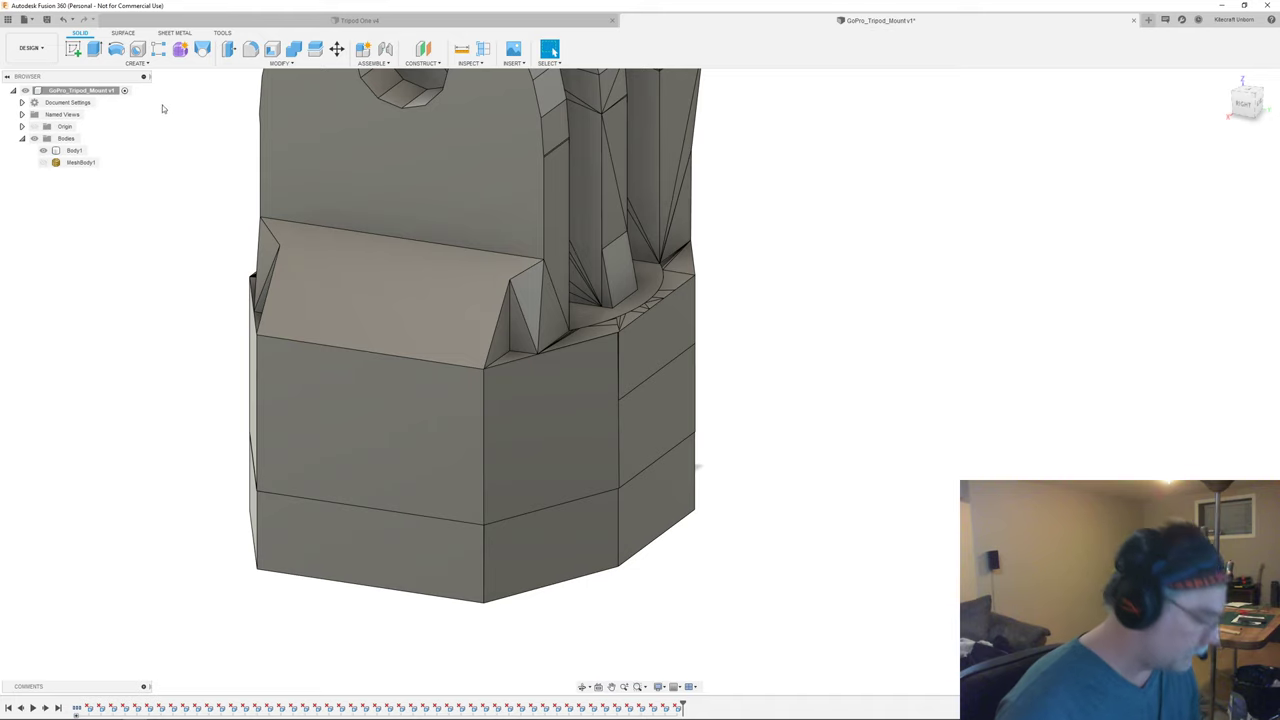
- Create an offset plane at 0.00 mm on the middle panel of the base's divided side face
key(s)
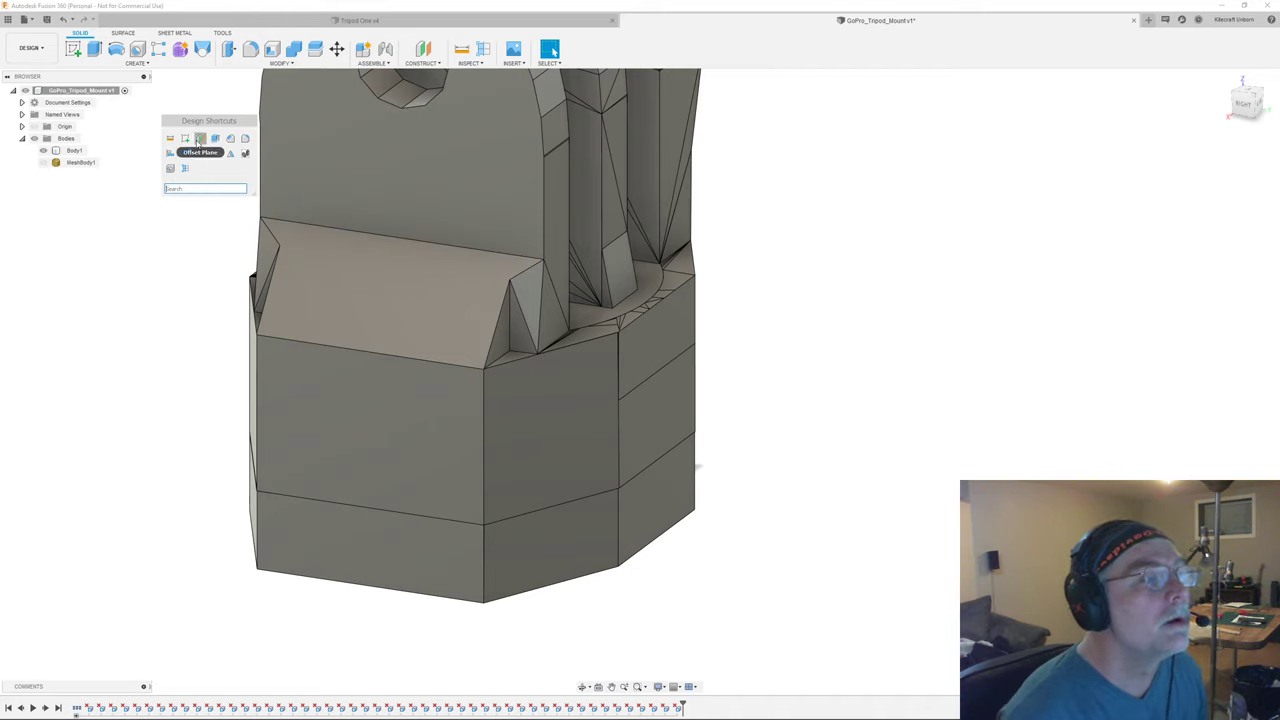
click(199, 139)
click(656, 409)
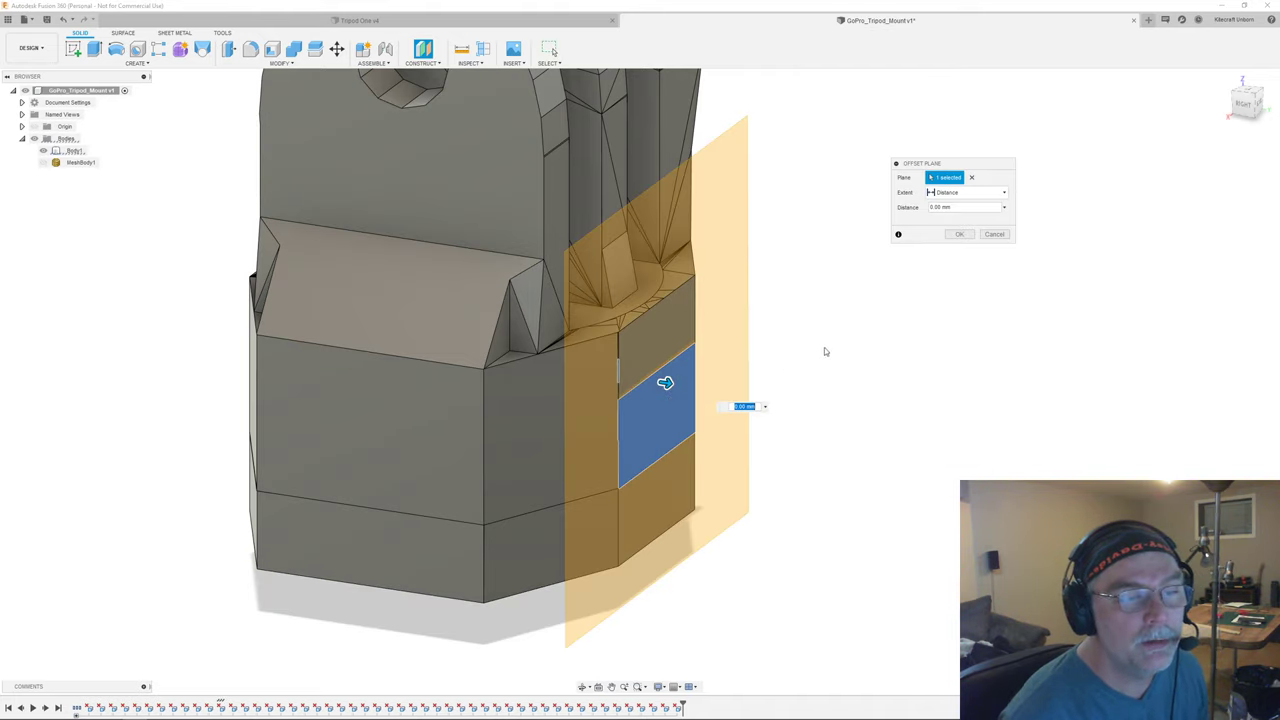
click(959, 234)
shift+middle_drag(946, 242, 889, 283)
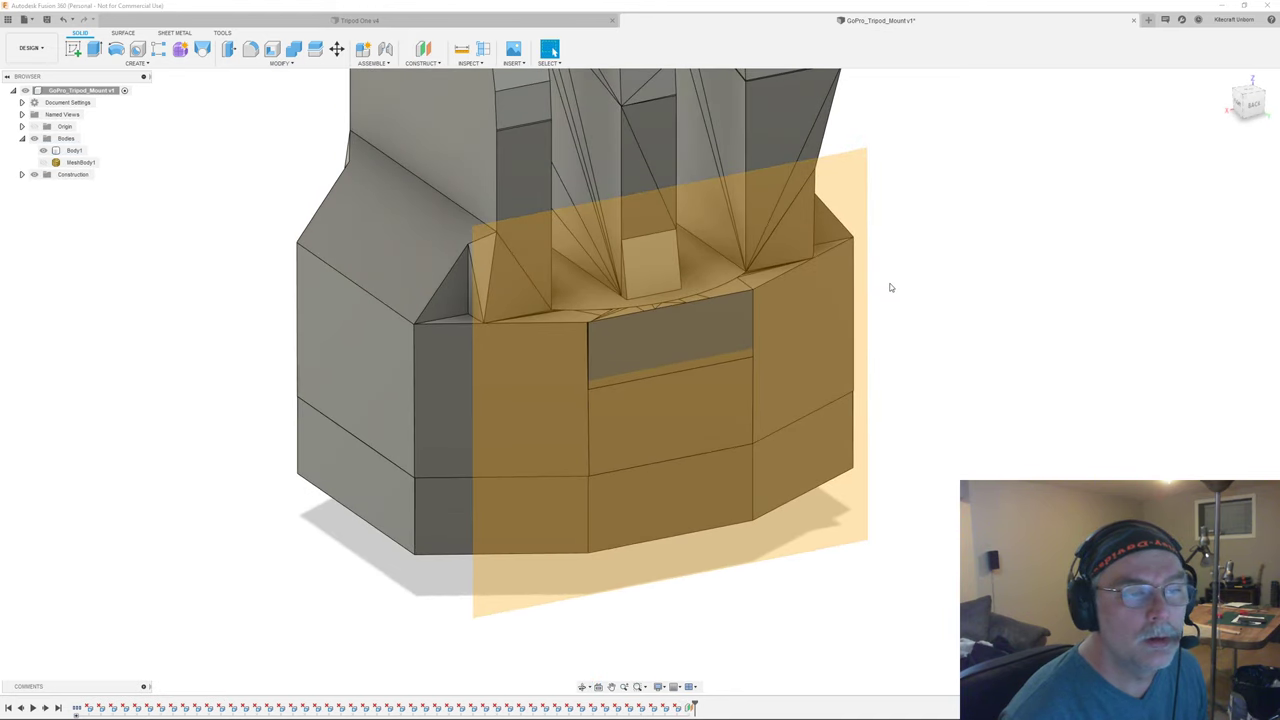
- Start a new sketch on the offset plane at the base's divided side face
key(s)
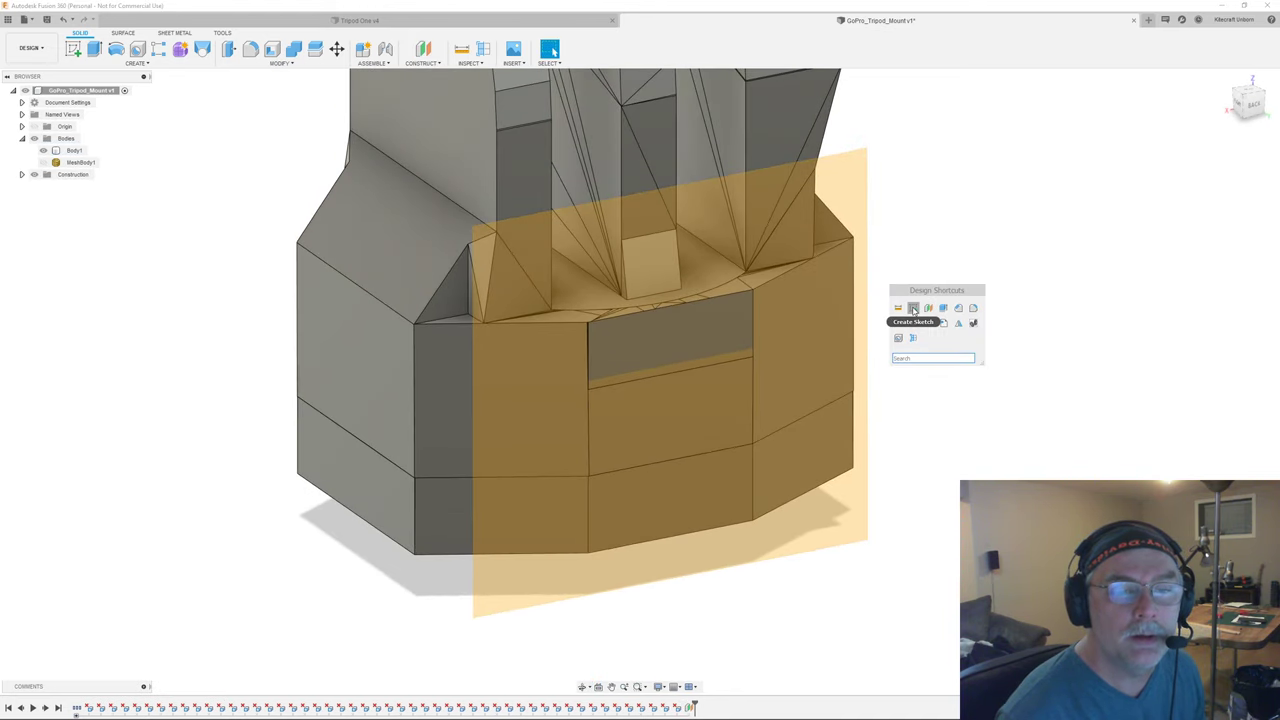
click(913, 310)
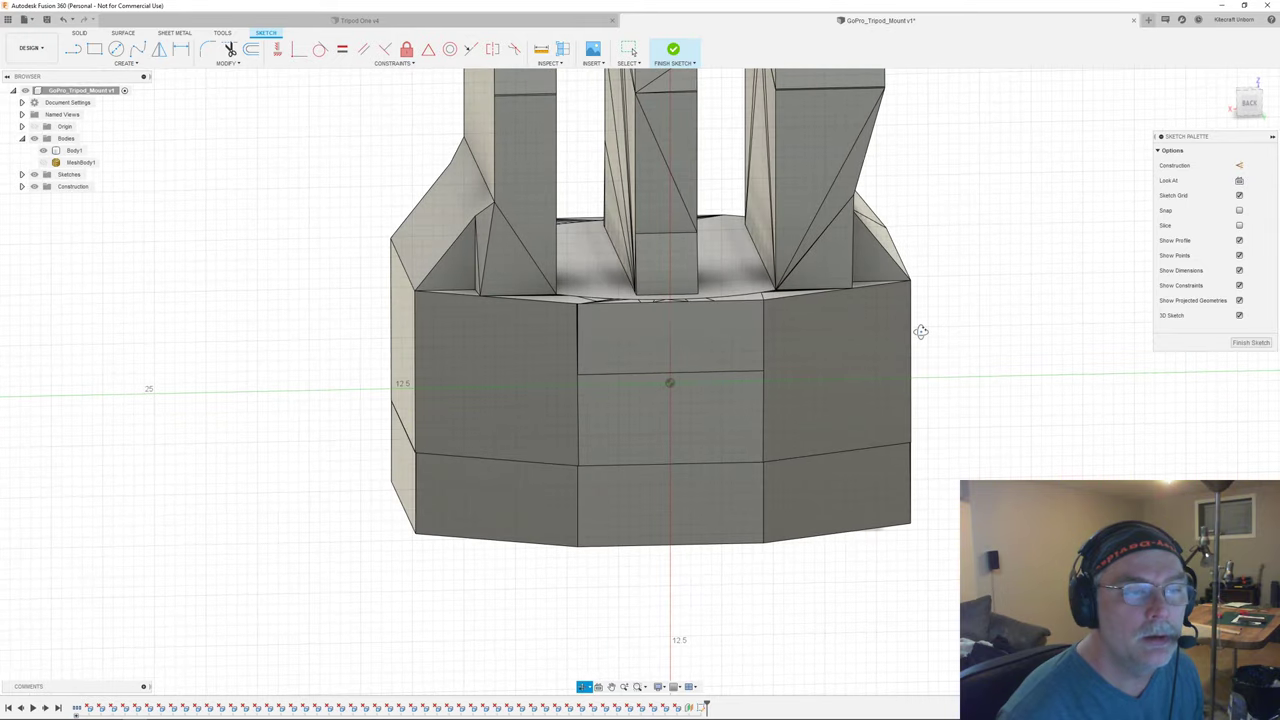
key(s)
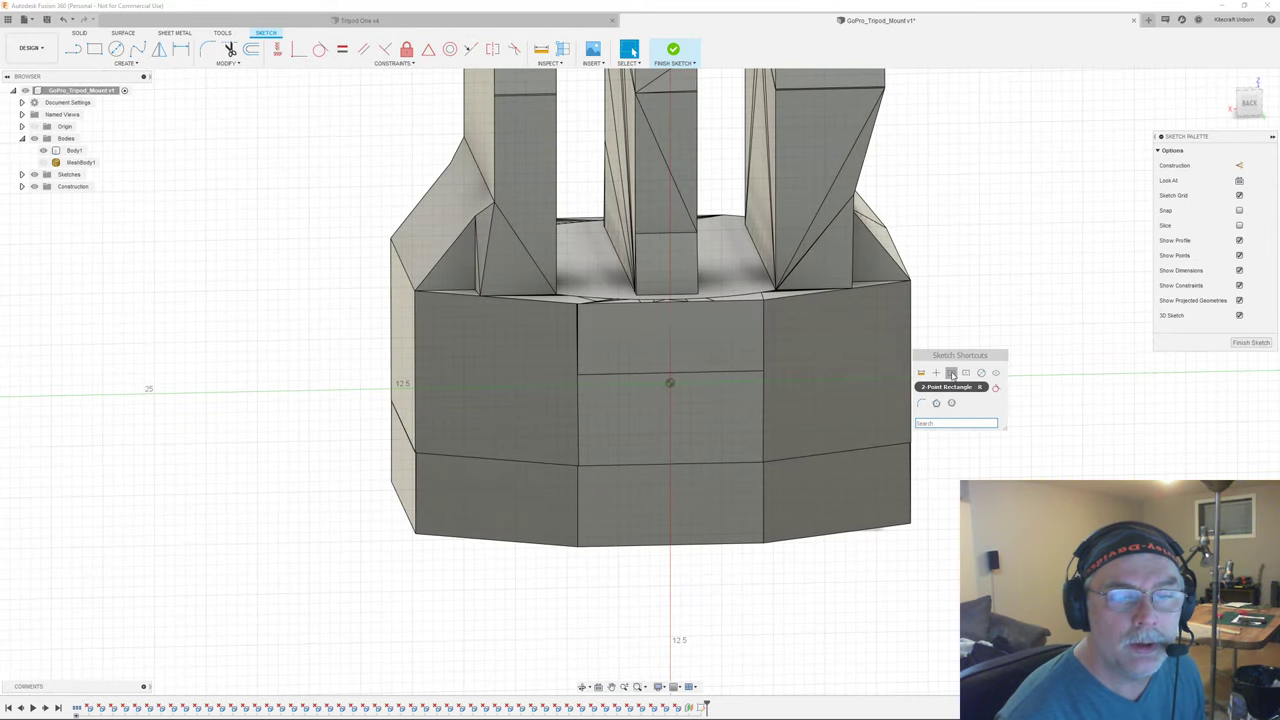
click(935, 374)
scroll(749, 334, up, 3)
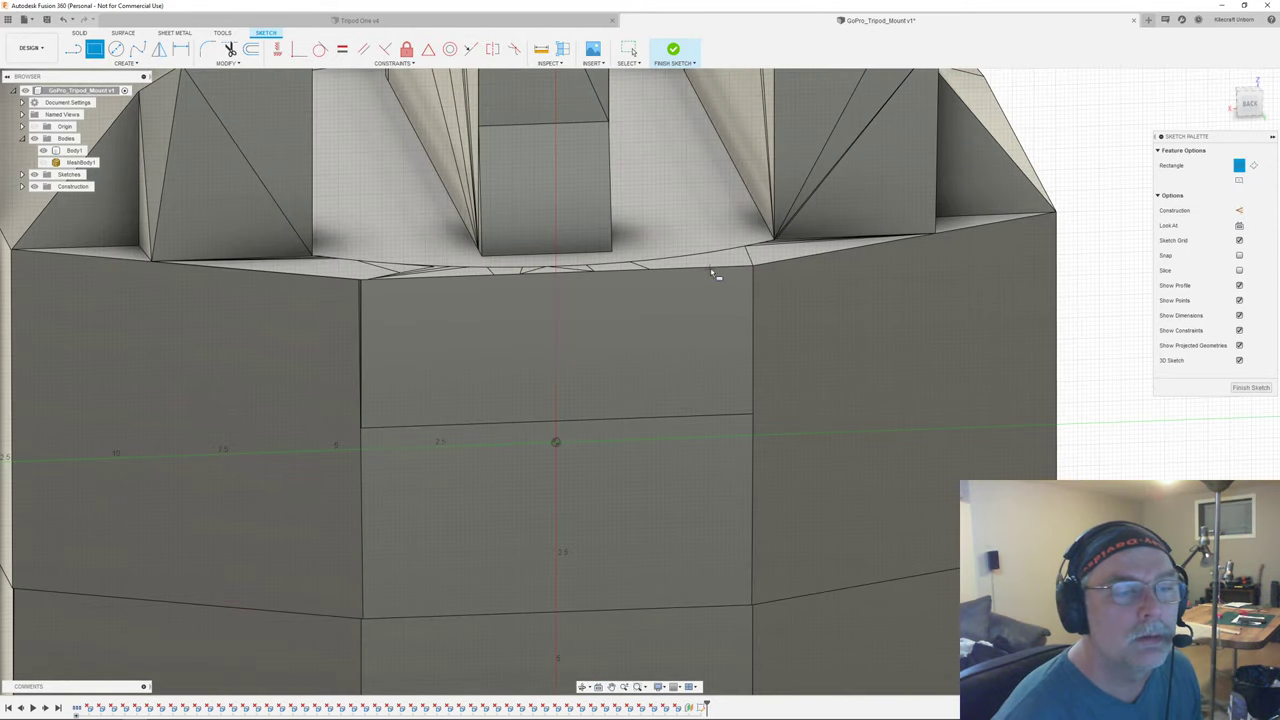
- Project the two upper corner points of the divided side face into the sketch
key(s)
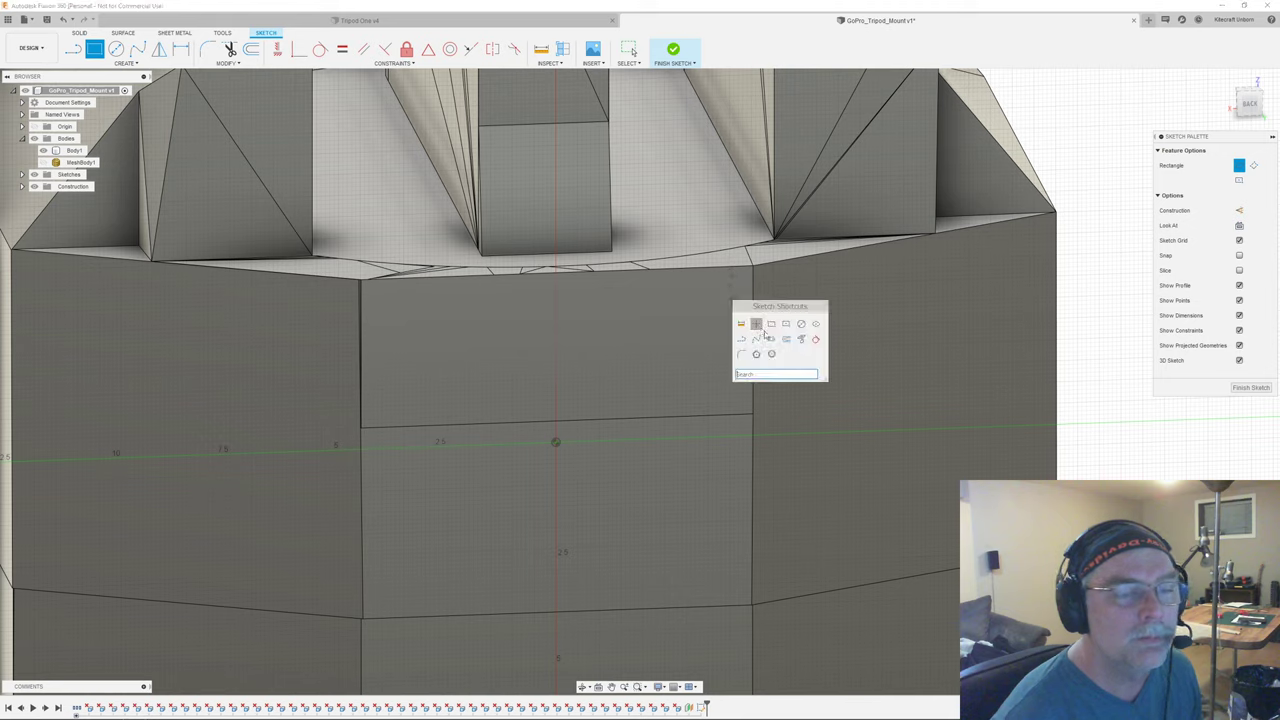
click(802, 341)
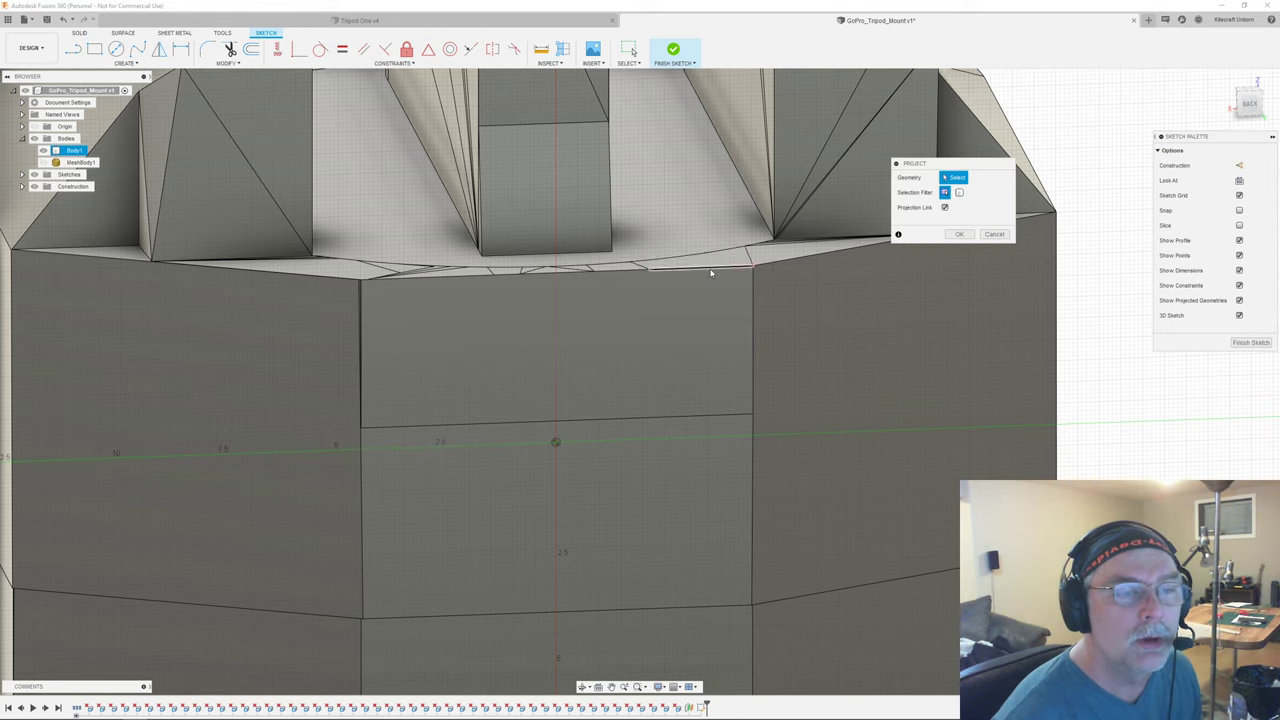
click(363, 282)
scroll(355, 281, up, 3)
scroll(355, 290, up, 5)
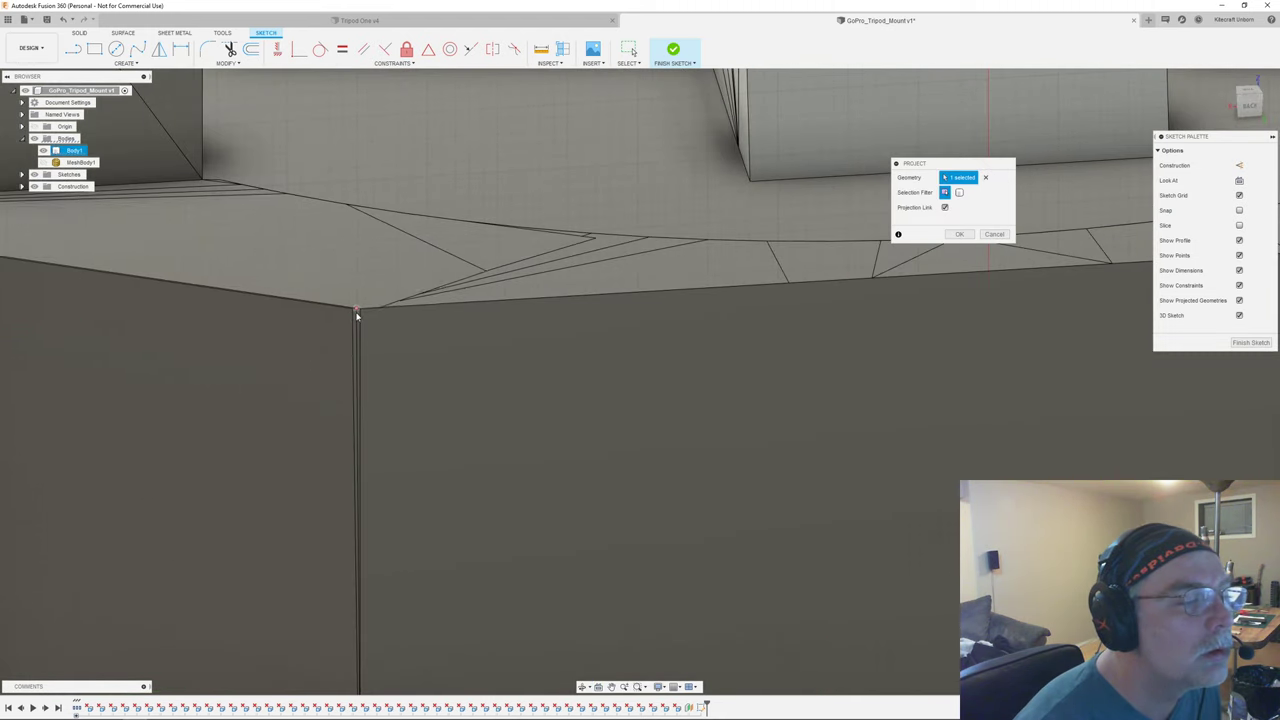
scroll(363, 312, down, 4)
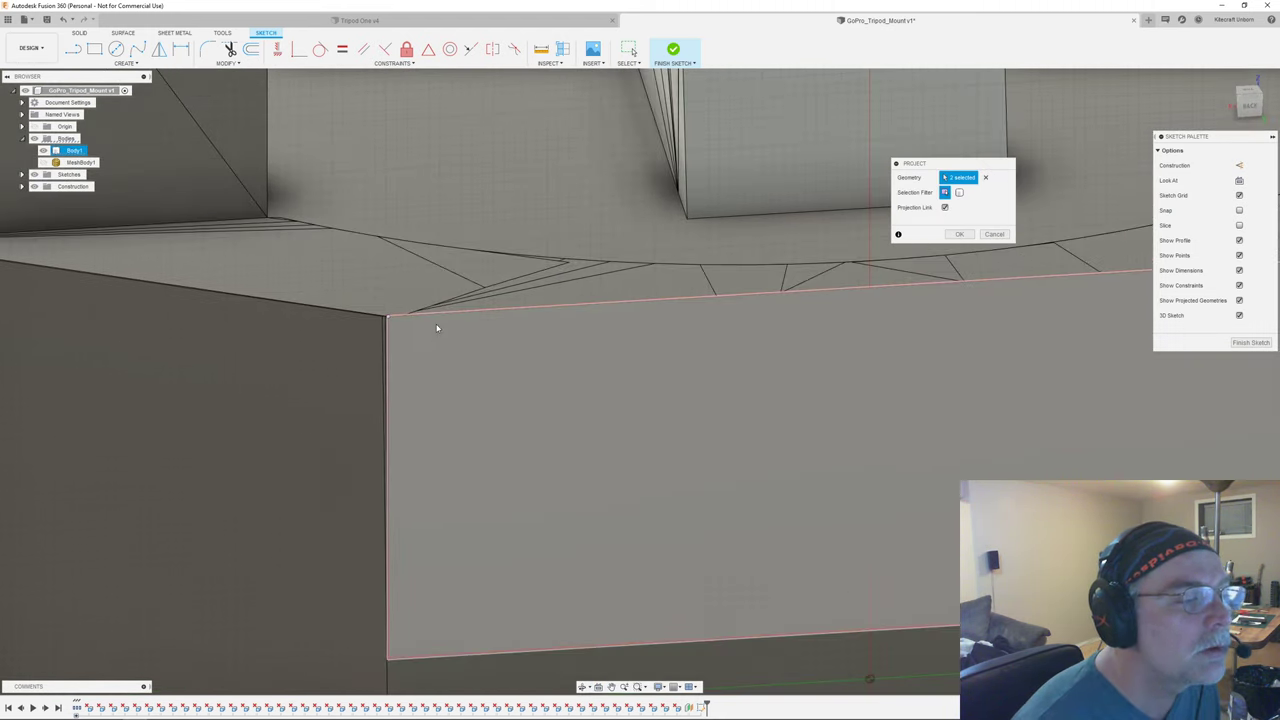
click(451, 343)
scroll(504, 345, down, 5)
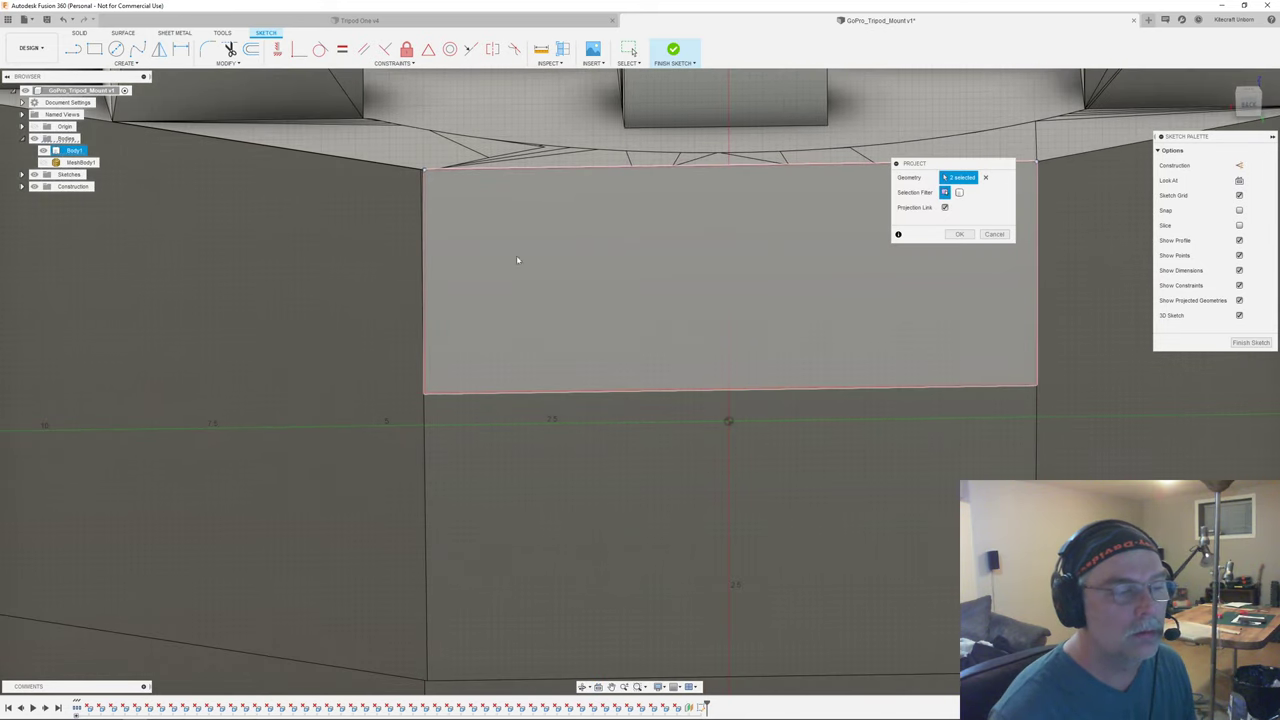
scroll(465, 593, up, 3)
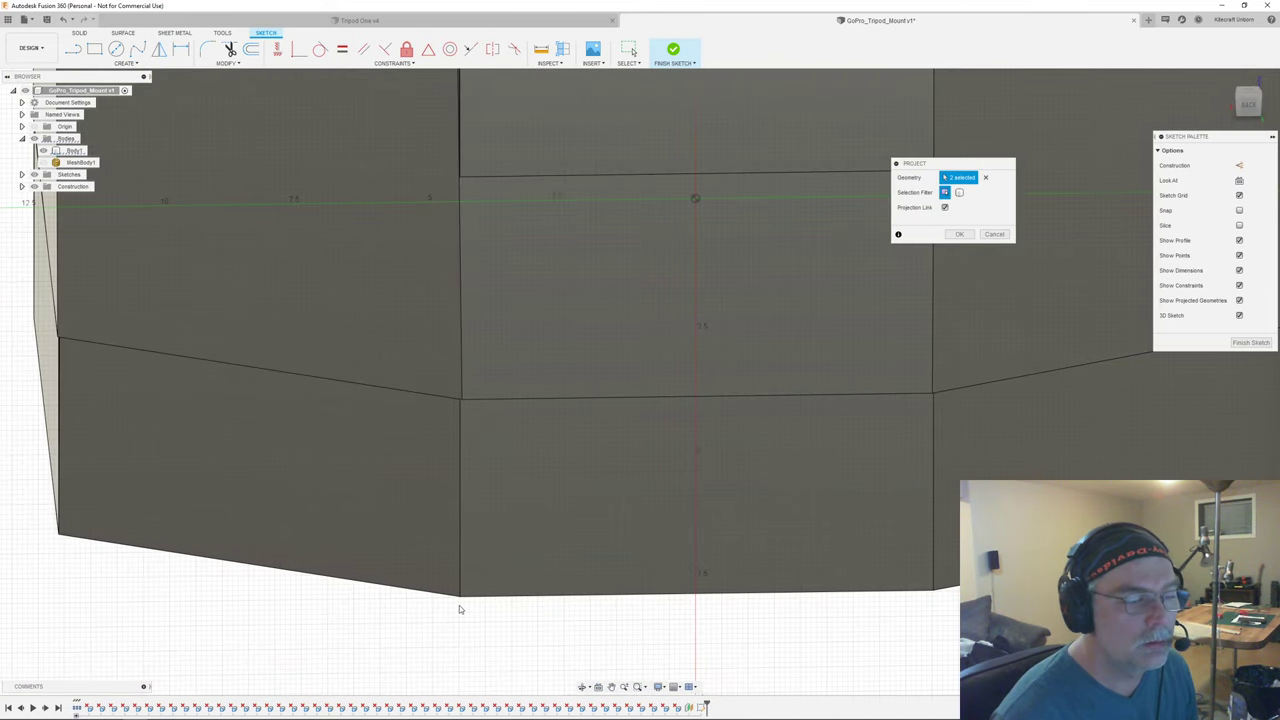
click(958, 236)
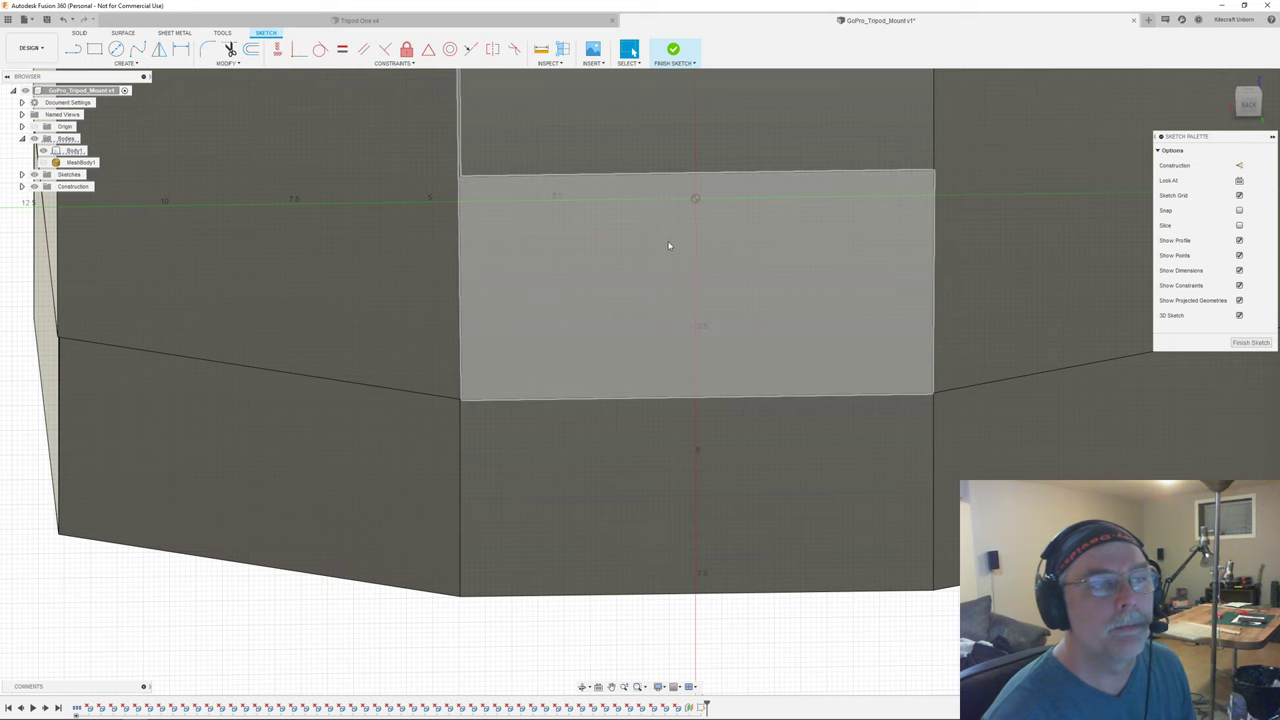
- Sketch a rectangle about 9 mm wide and 13 mm high from the projected corners to below the base, and finish the sketch
middle_drag(671, 243, 603, 463)
key(s)
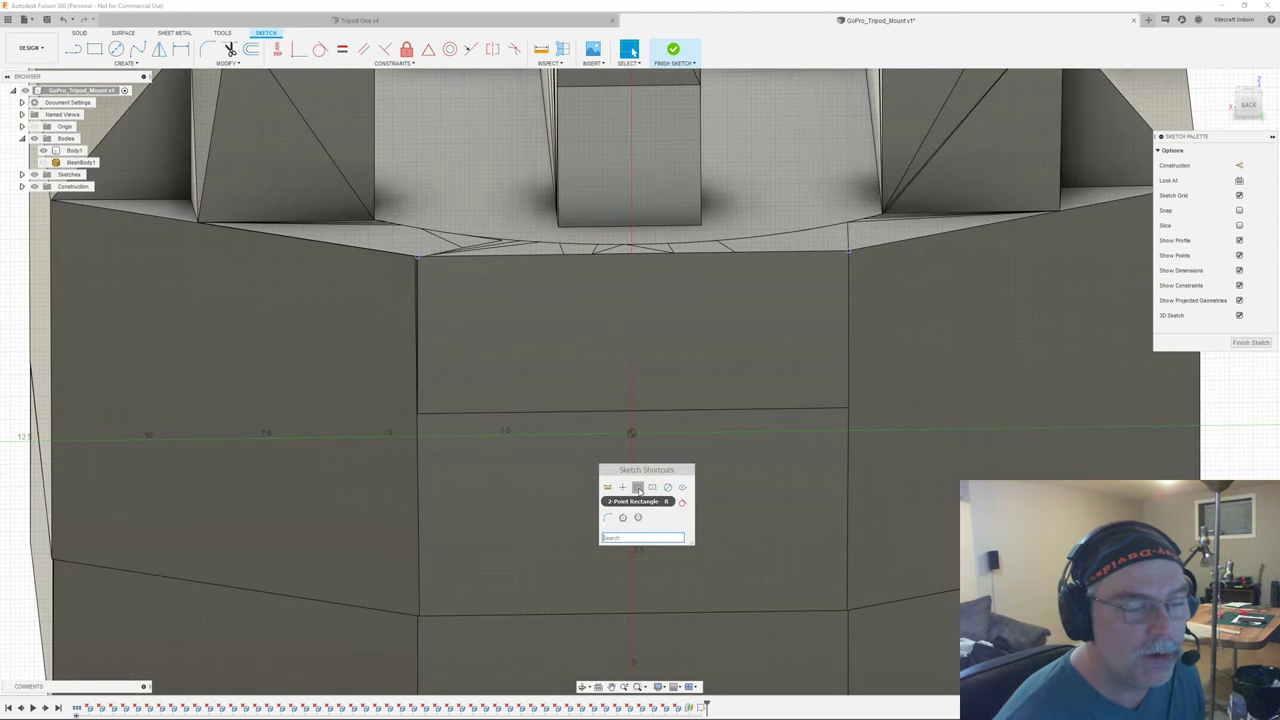
click(639, 489)
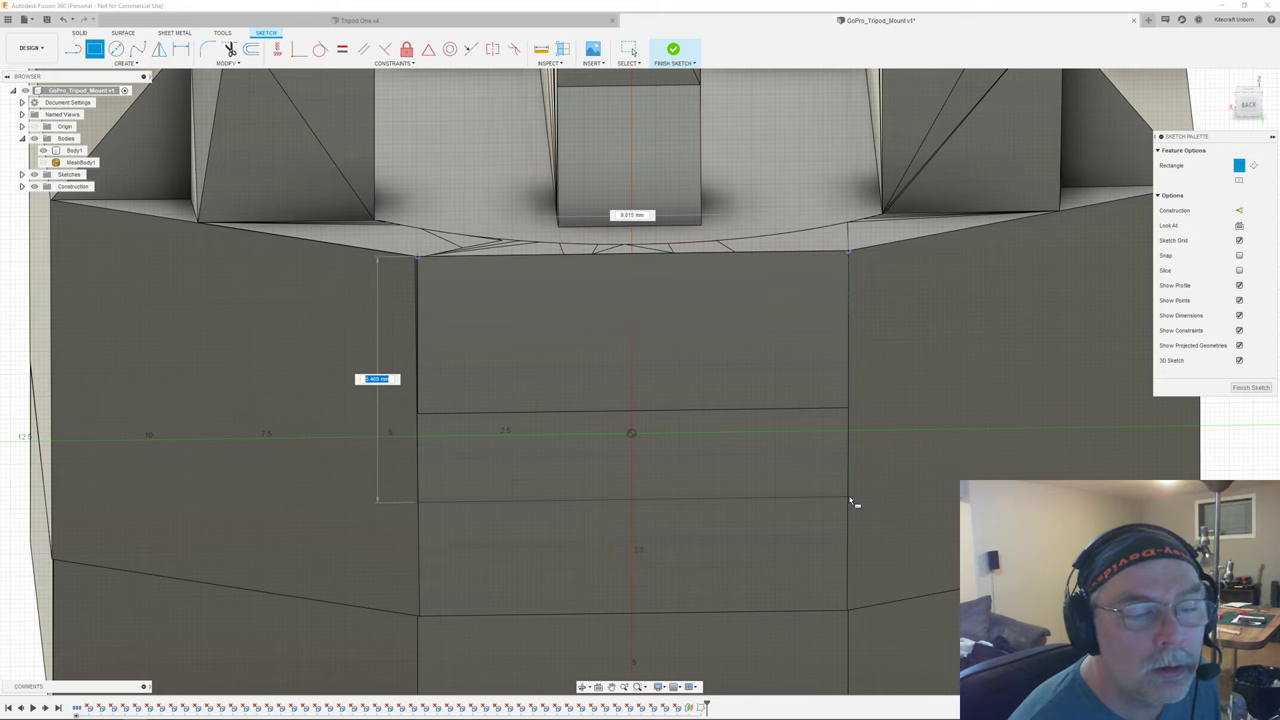
scroll(851, 600, down, 3)
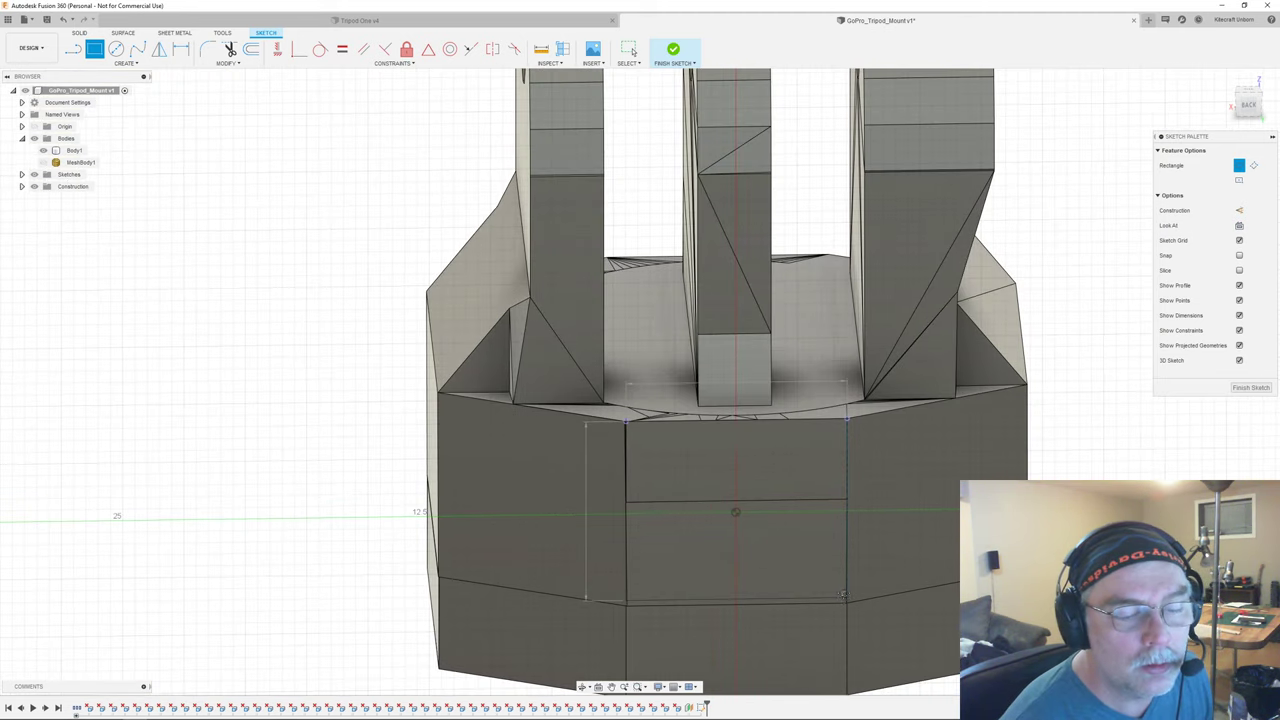
middle_drag(843, 595, 837, 400)
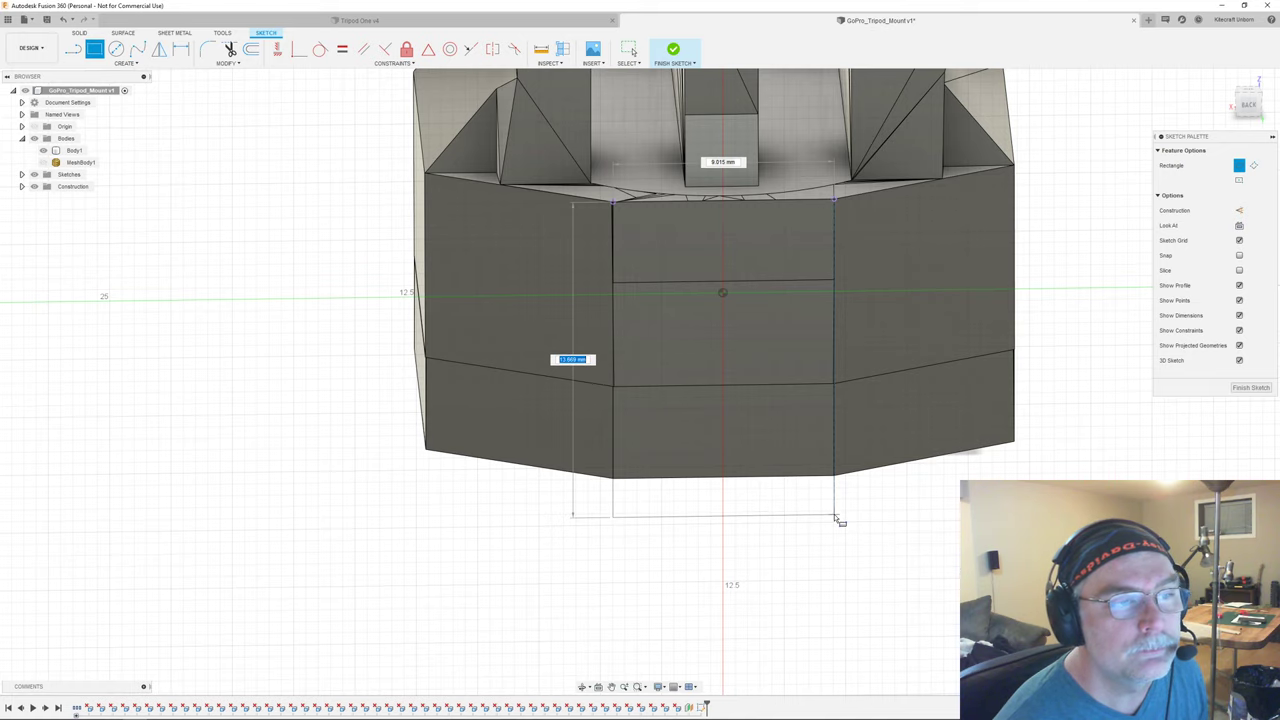
click(835, 517)
click(1252, 388)
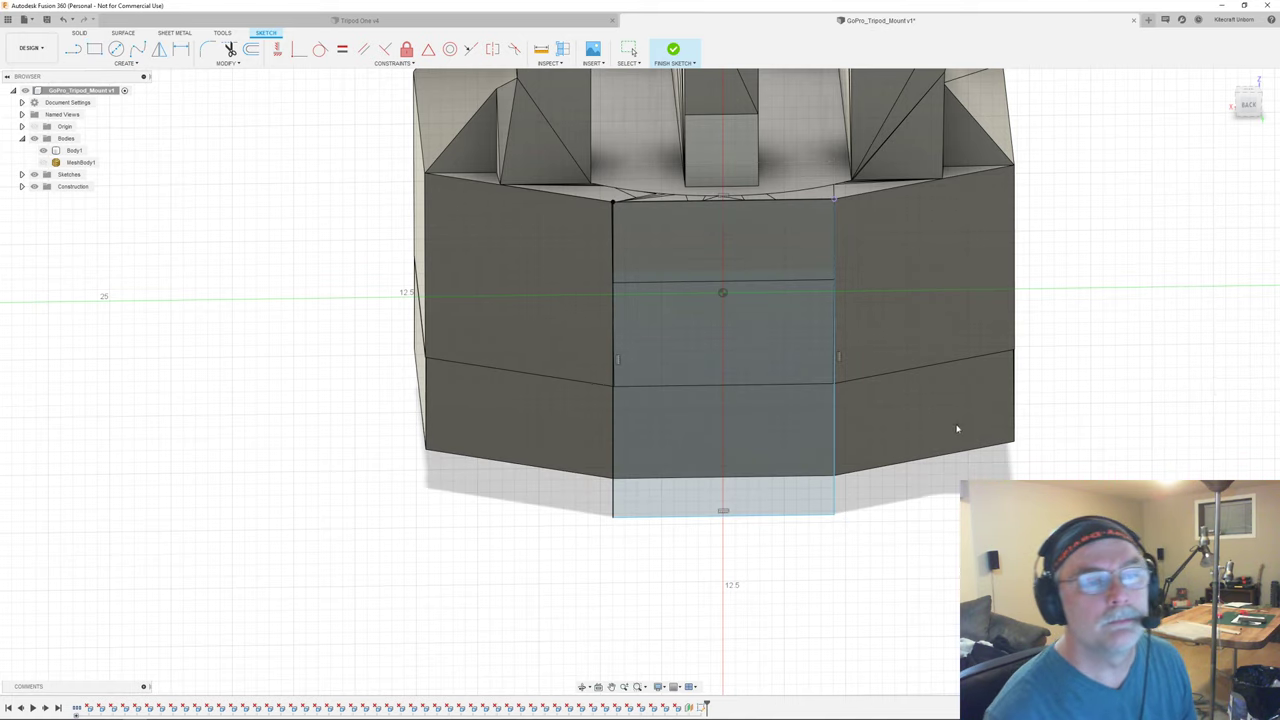
click(43, 150)
click(802, 334)
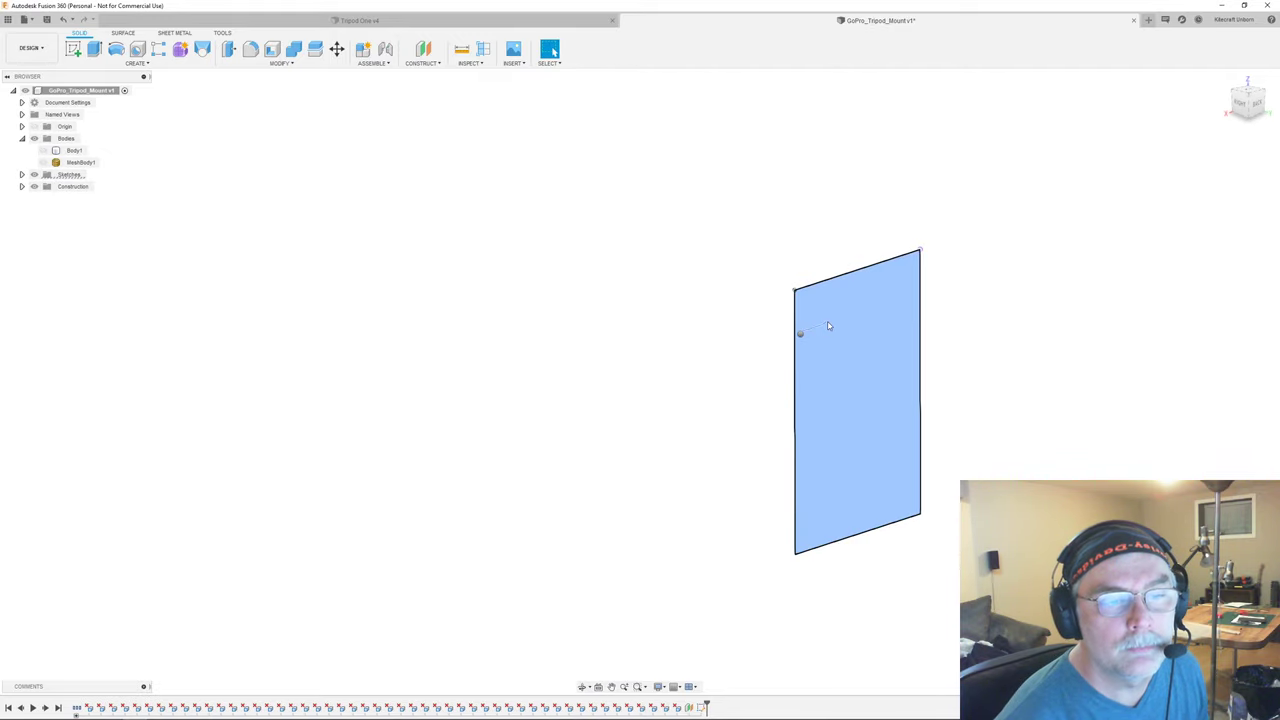
right_click(828, 326)
click(834, 320)
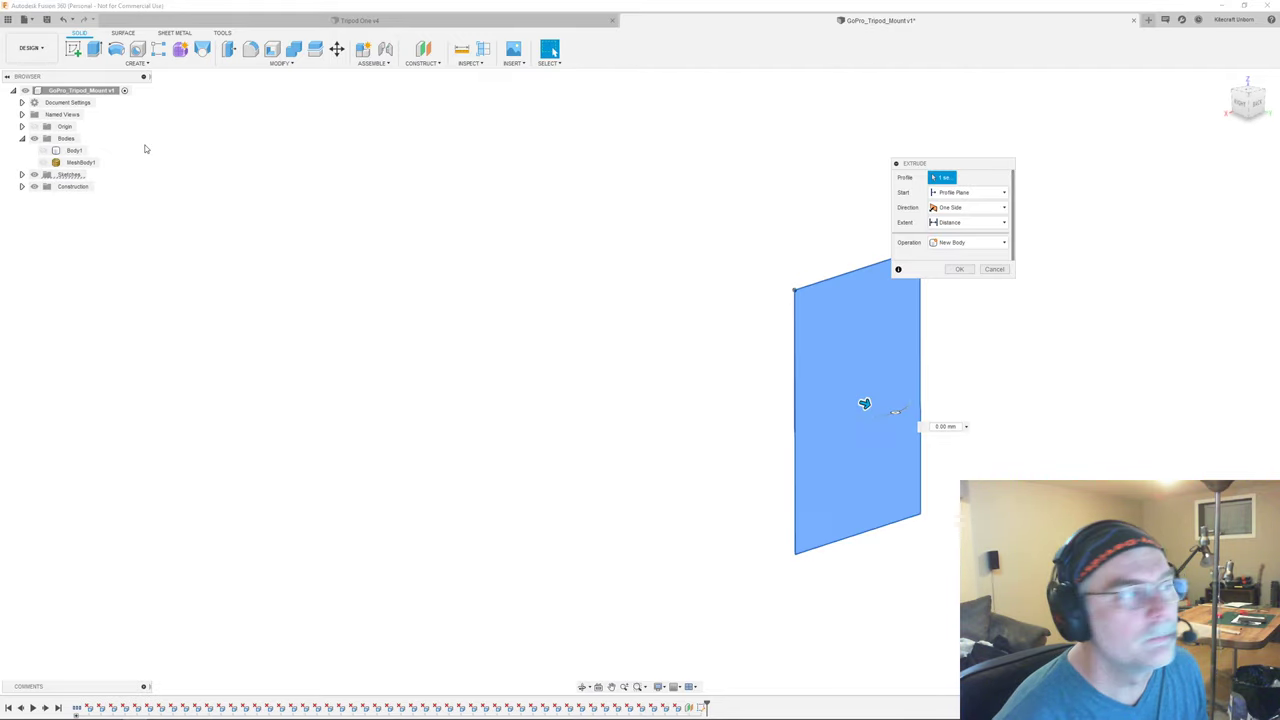
click(43, 150)
middle_drag(768, 315, 446, 259)
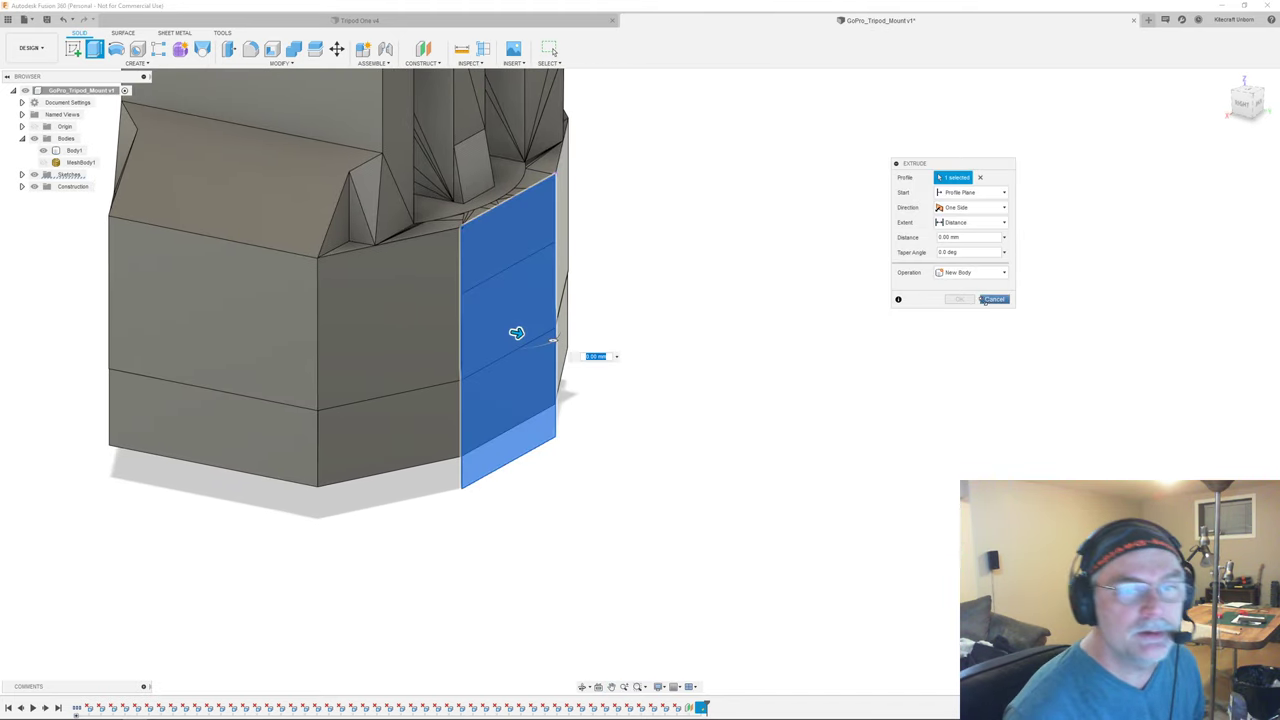
drag(517, 334, 483, 327)
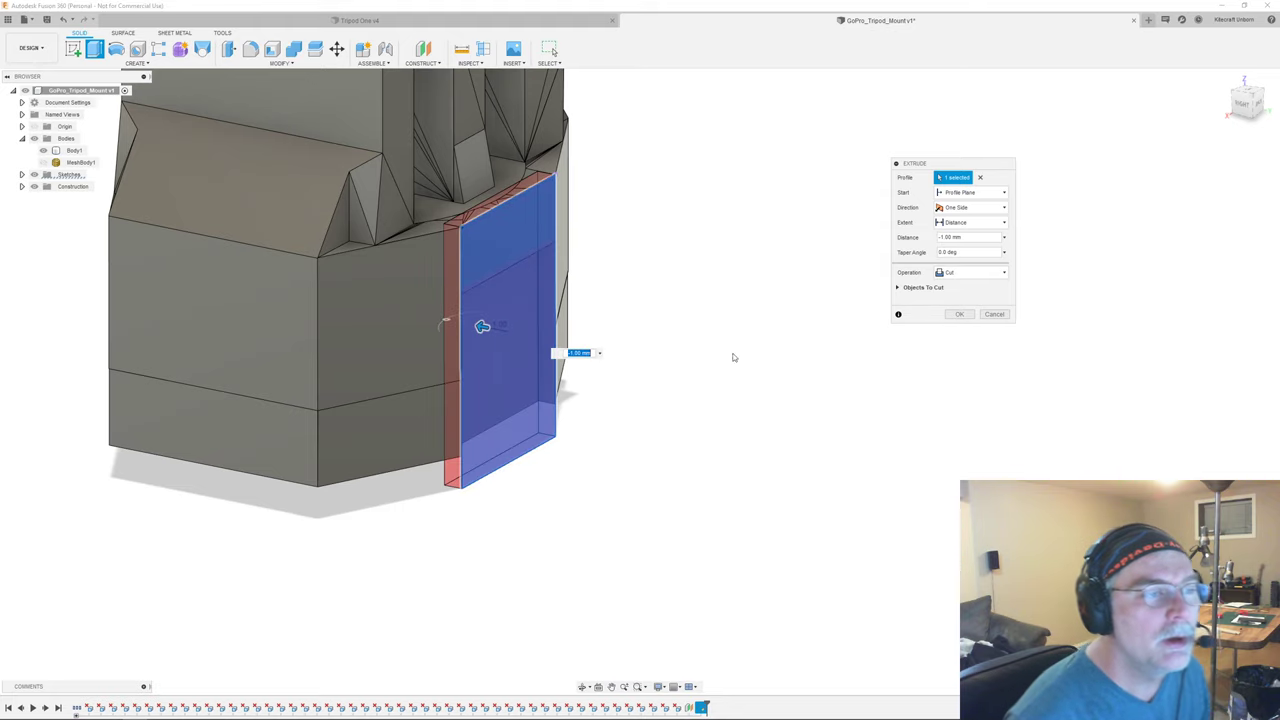
key(Escape)
- Reopen the rectangle's sketch on the base's side face for editing and hide Body1
scroll(618, 362, up, 2)
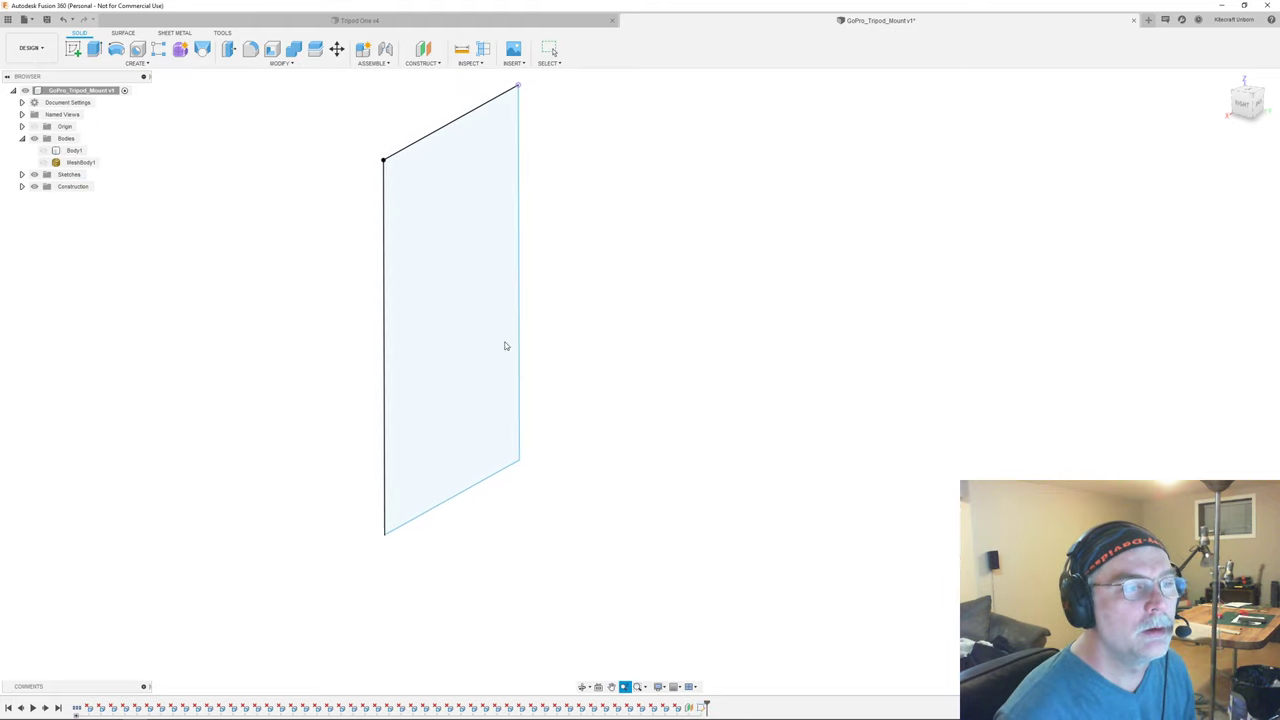
mouse_move(506, 346)
shift+middle_down()
mouse_move(589, 326)
mouse_move(858, 423)
shift+middle_up()
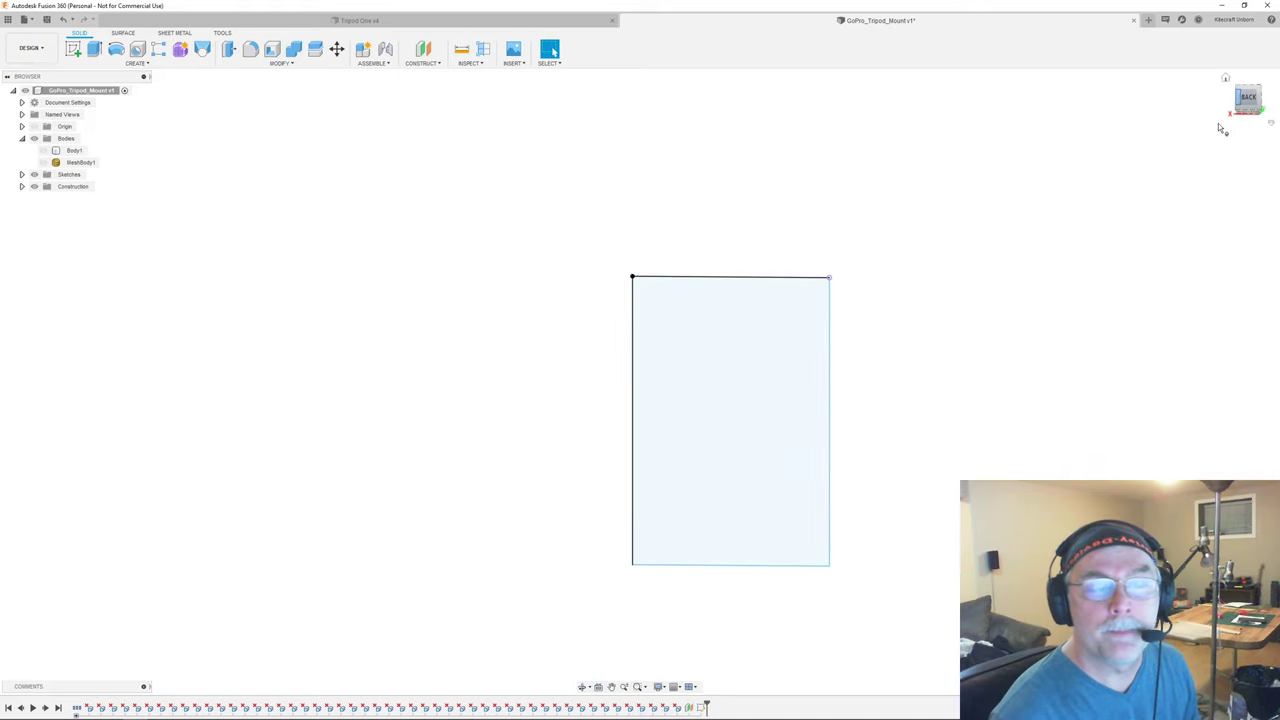
click(1238, 98)
click(1253, 100)
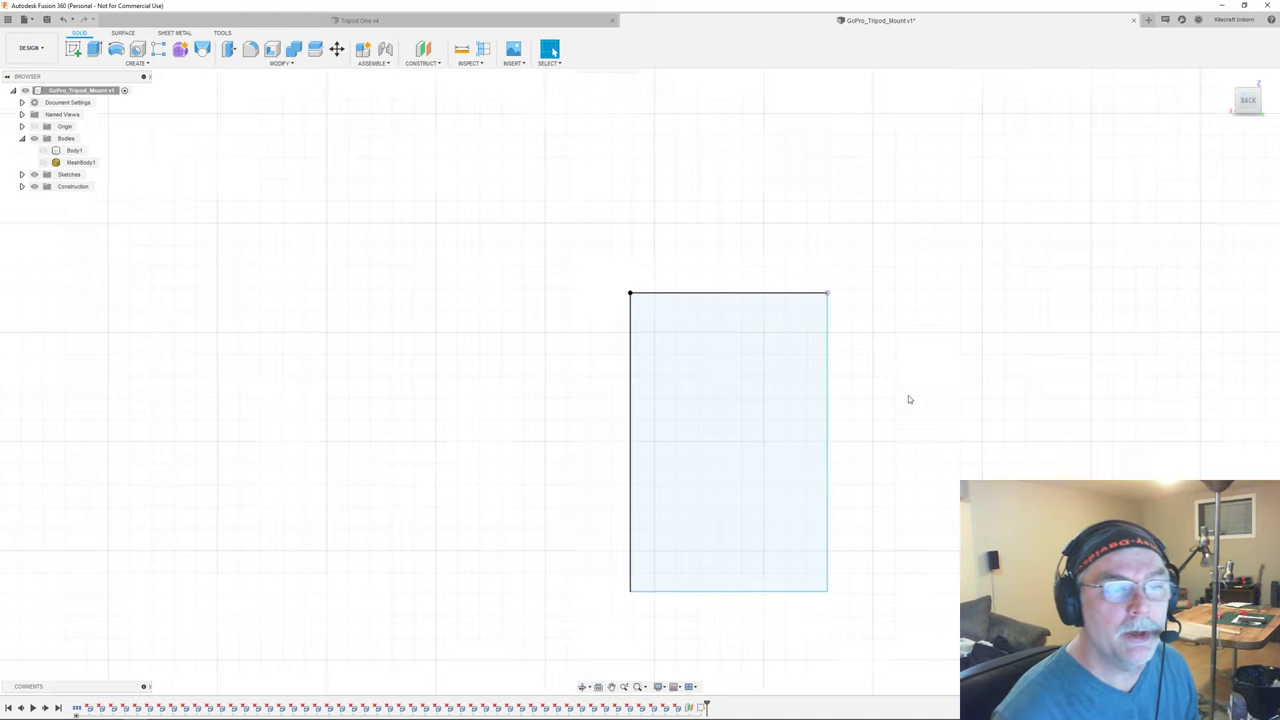
key(s)
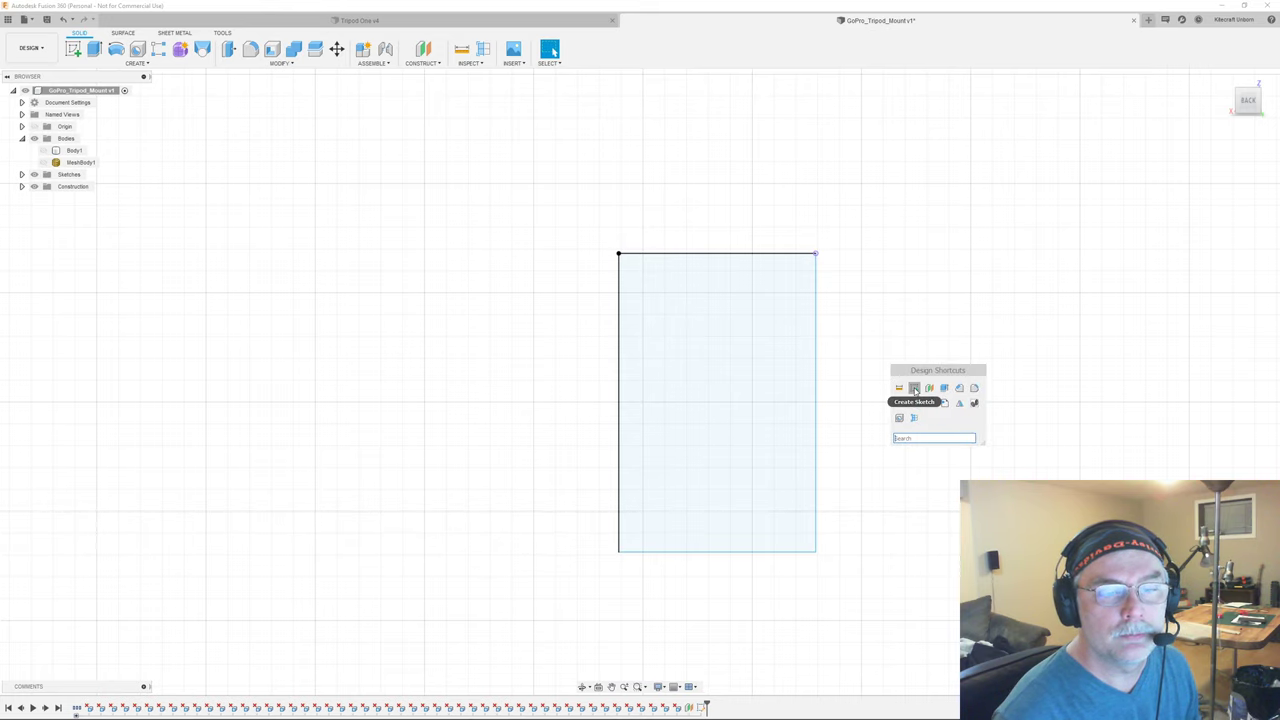
click(914, 389)
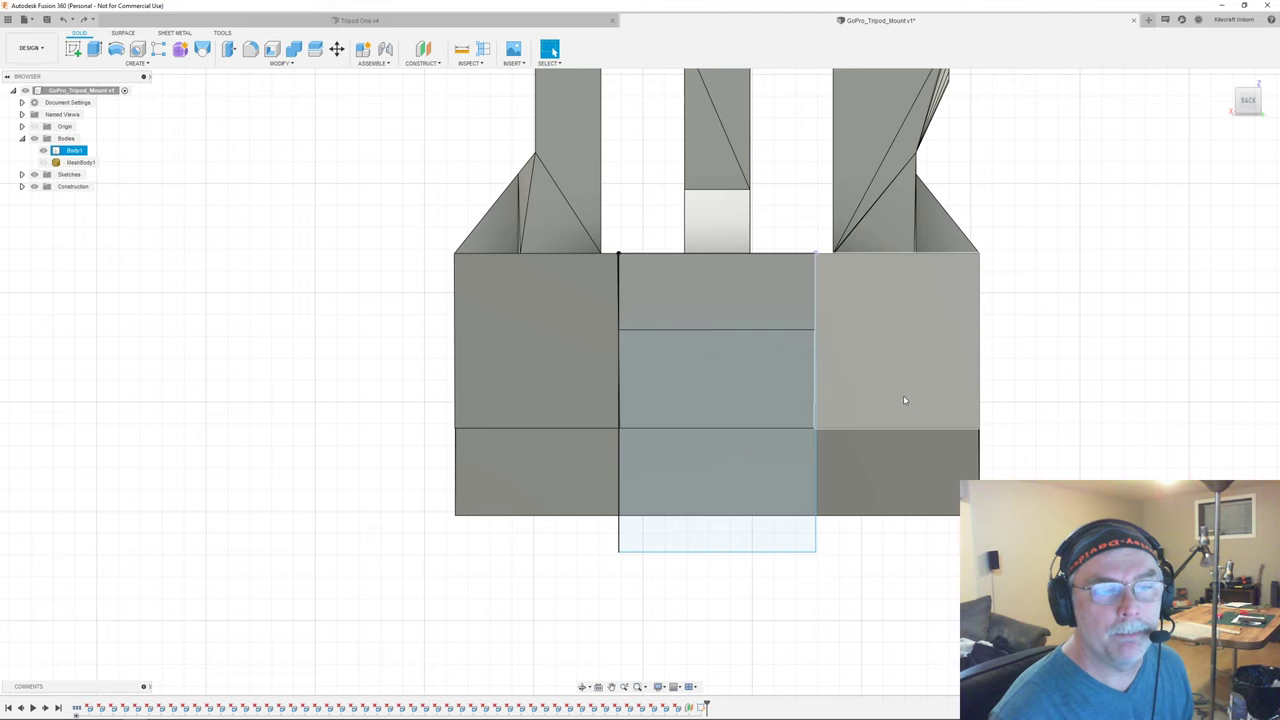
click(904, 400)
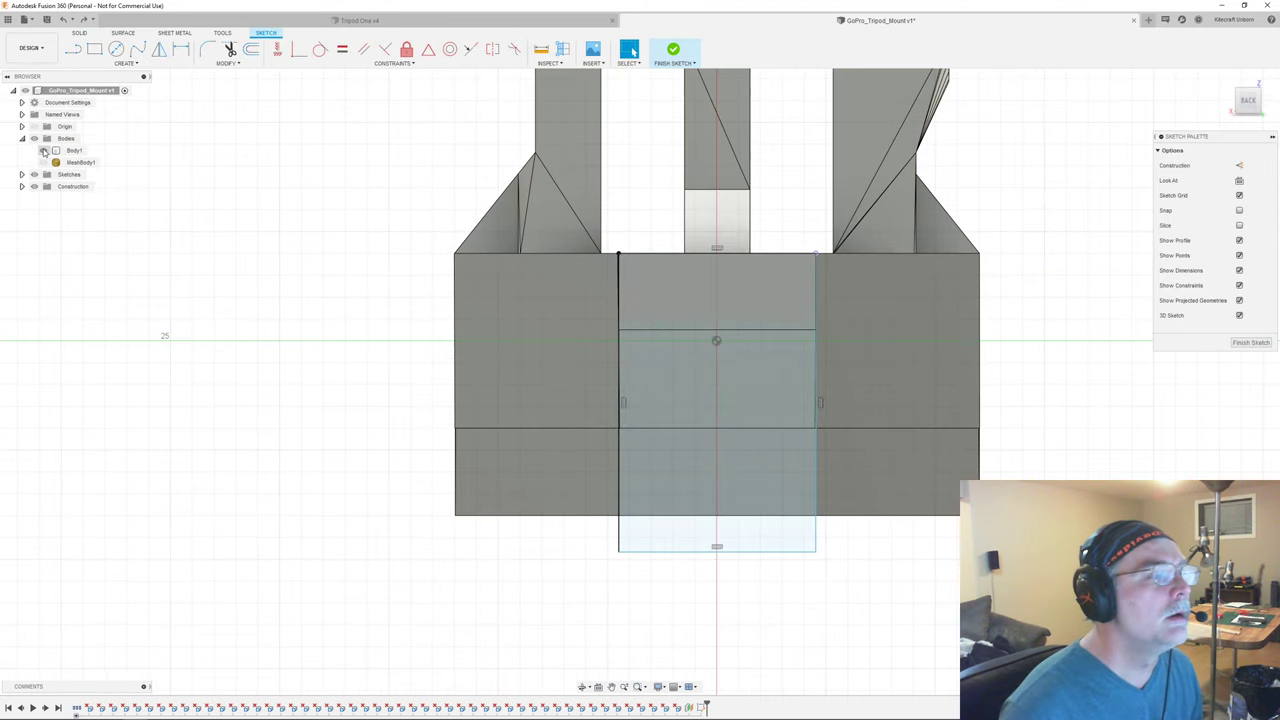
click(44, 150)
- Sketch a second rectangle of the same height from the middle rectangle's upper corner on the +Y side, reaching well past the body's outer edge
key(s)
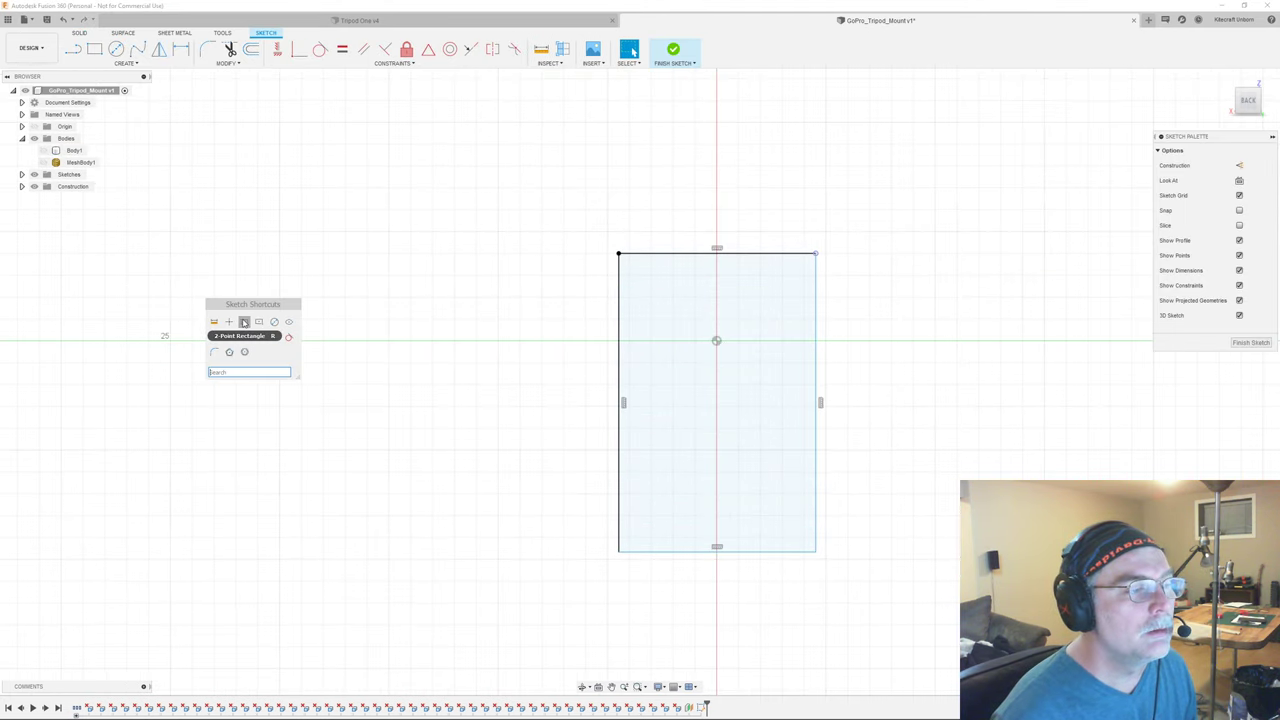
click(213, 322)
click(817, 255)
middle_drag(835, 310, 545, 235)
scroll(545, 235, down, 2)
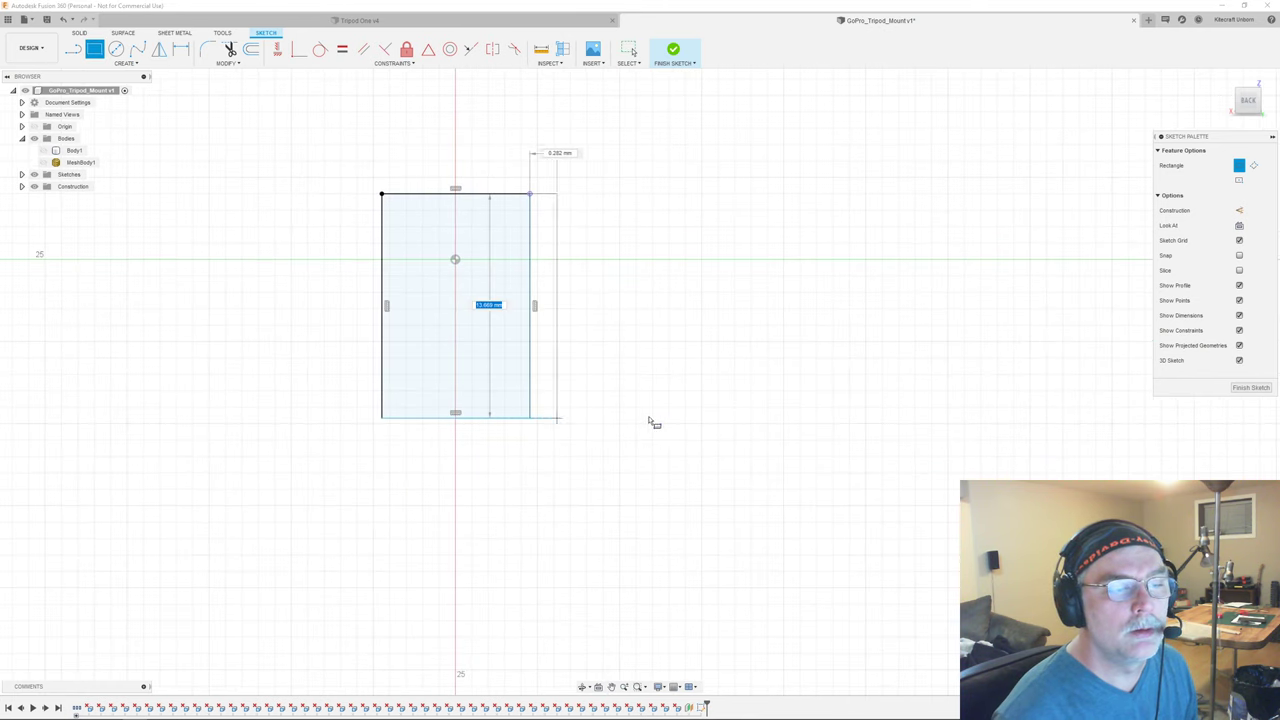
click(856, 424)
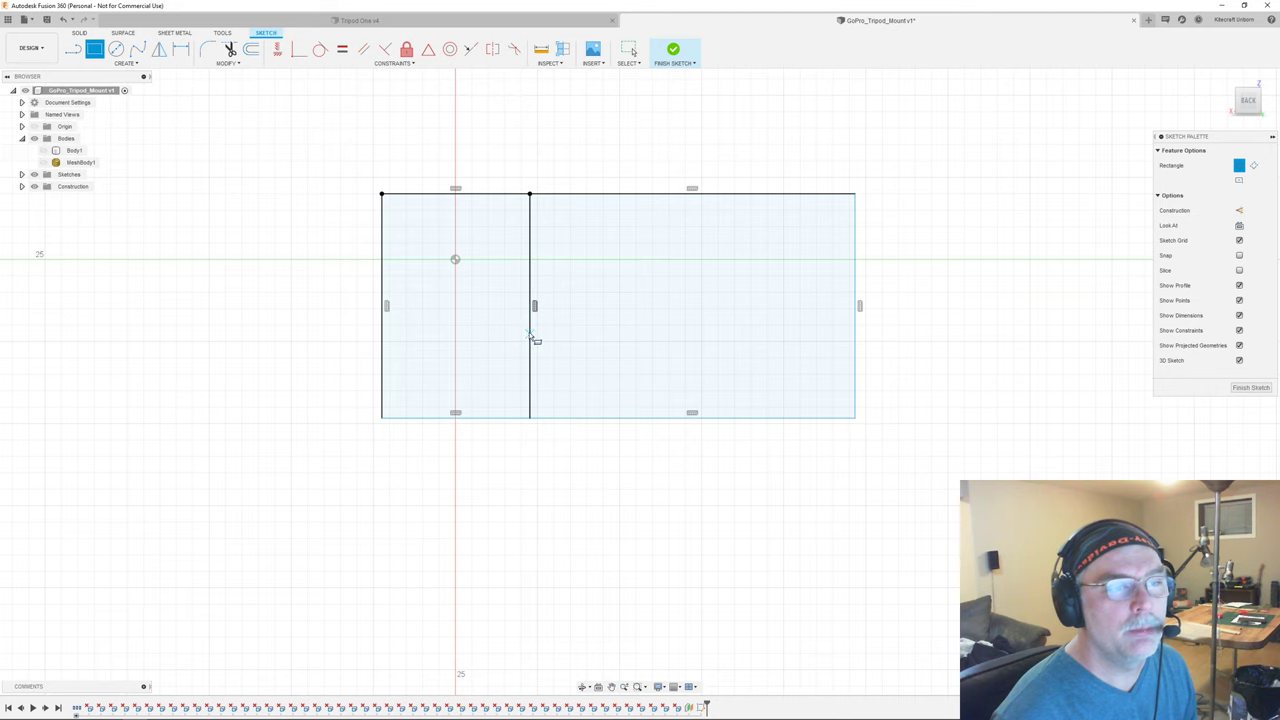
- Sketch a third rectangle of the same height on the opposite side of the middle one, past the body's edge, and finish the sketch
middle_drag(381, 219, 581, 244)
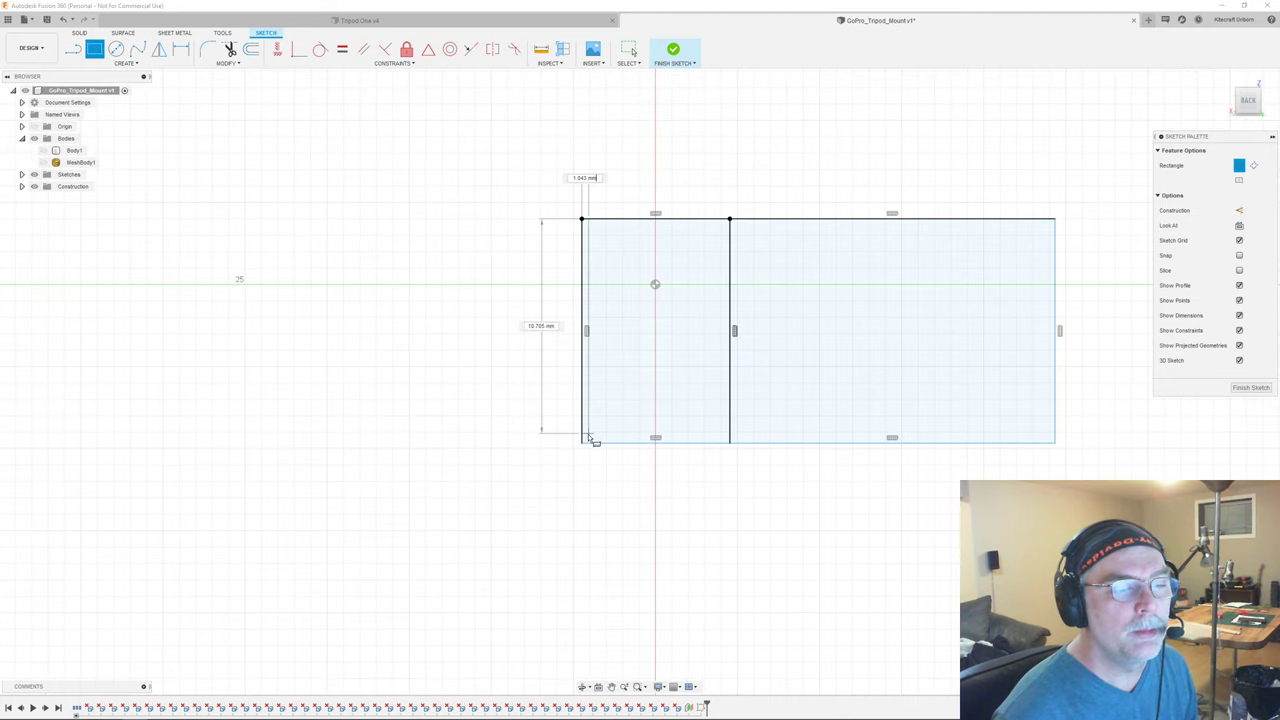
click(294, 442)
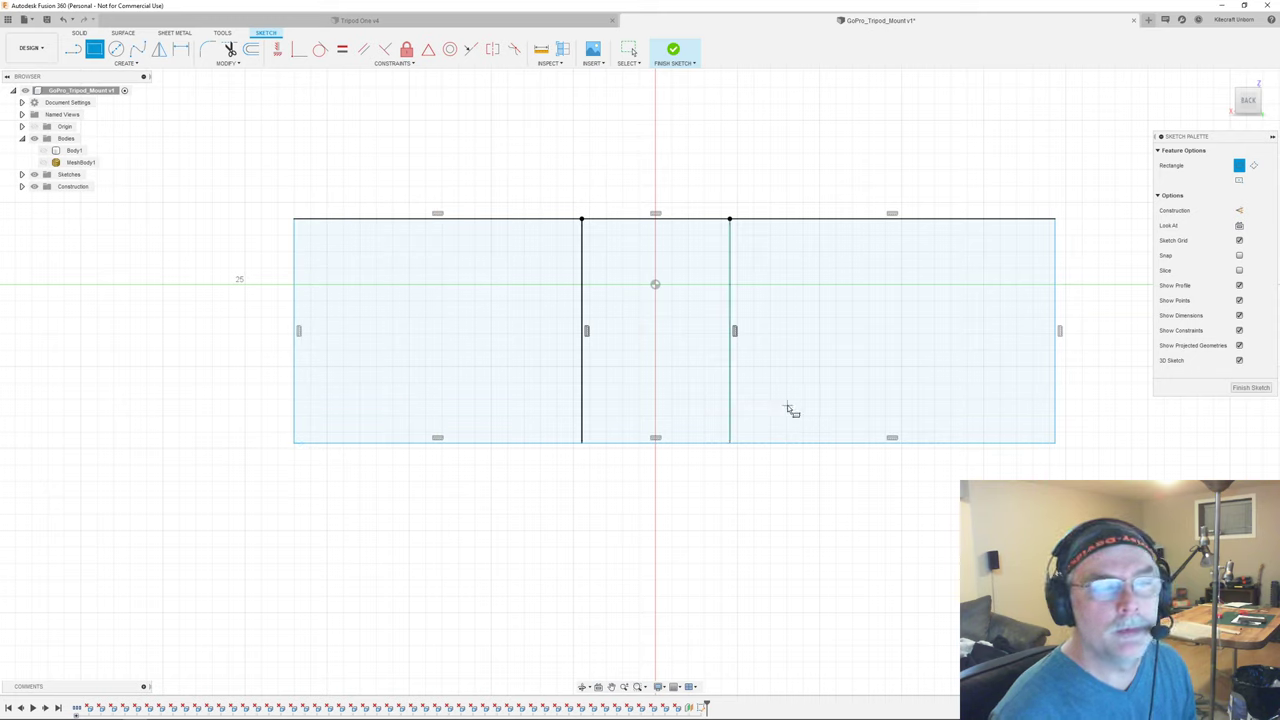
key(Escape)
click(731, 391)
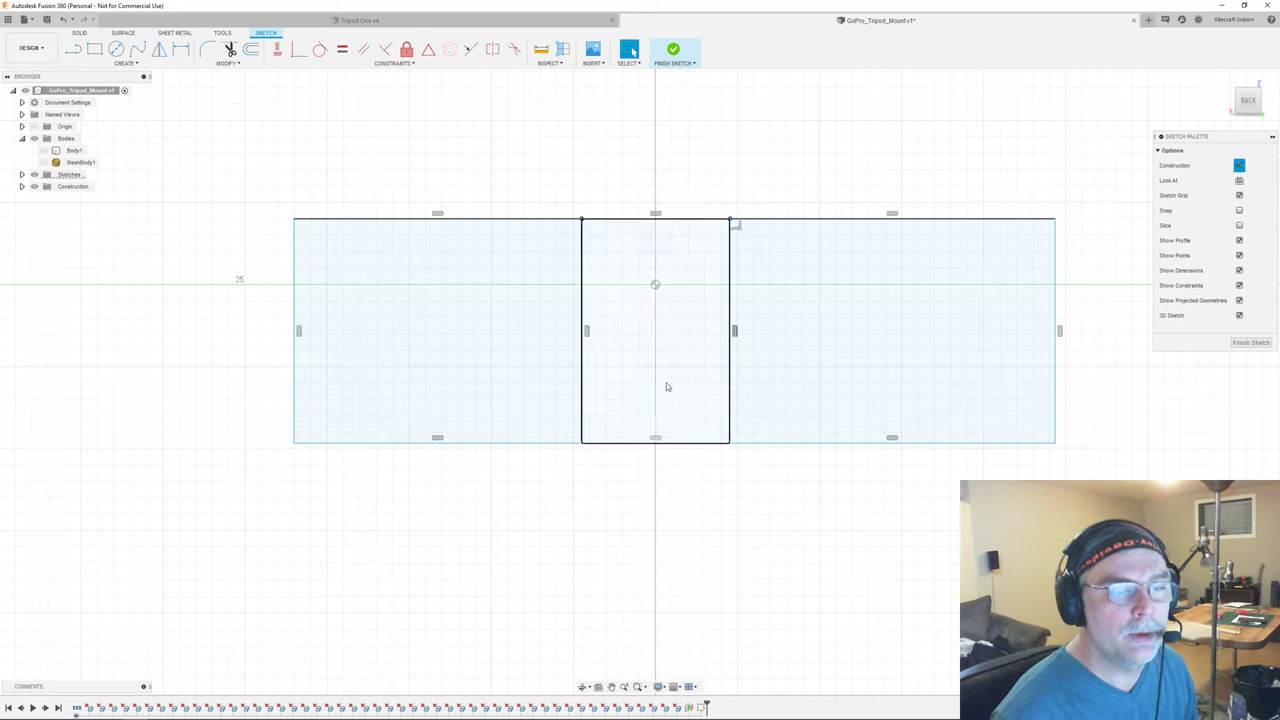
click(736, 369)
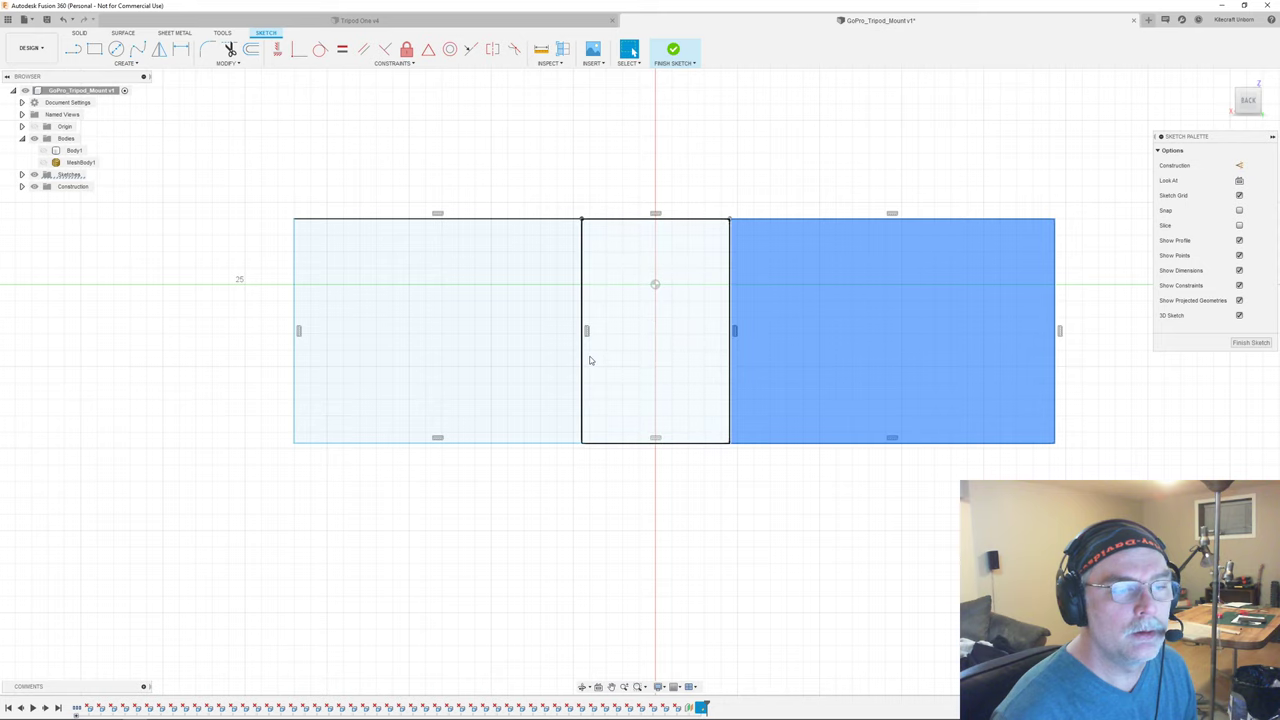
key(Escape)
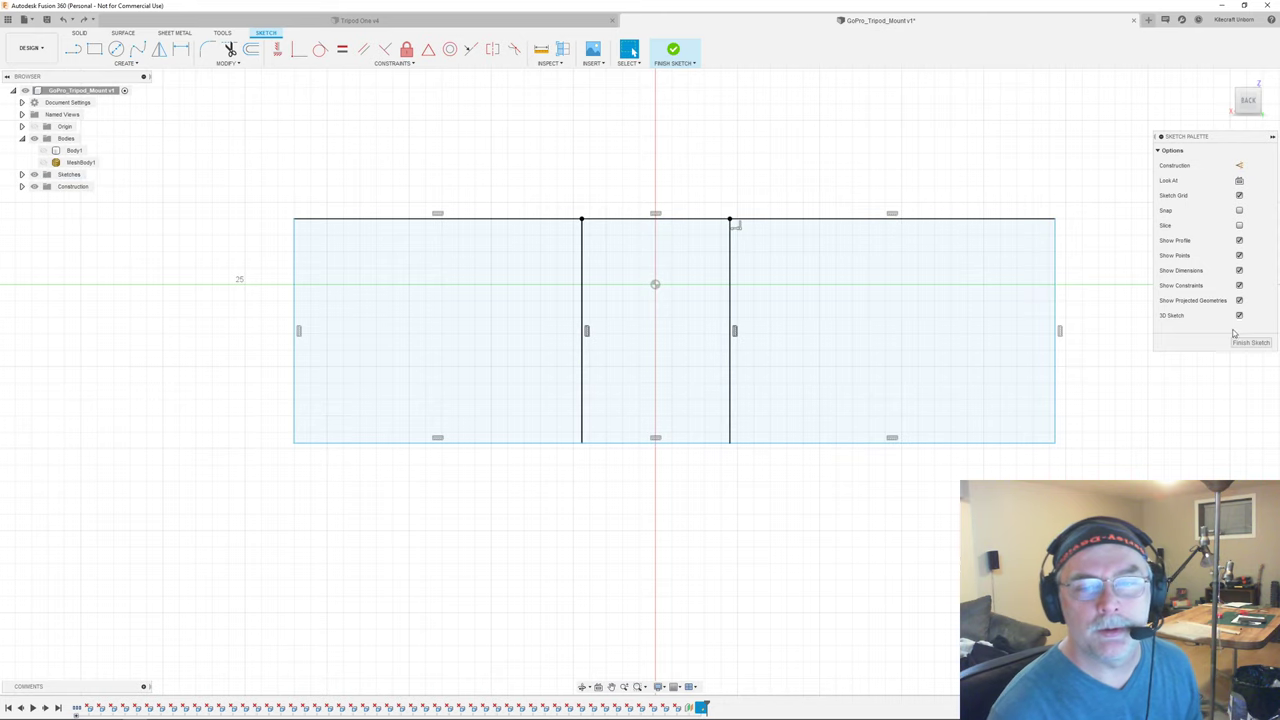
click(1242, 343)
- Show Body1 and extrude all three sketch rectangles 3.00 mm outward from the base's side as a cut
click(48, 150)
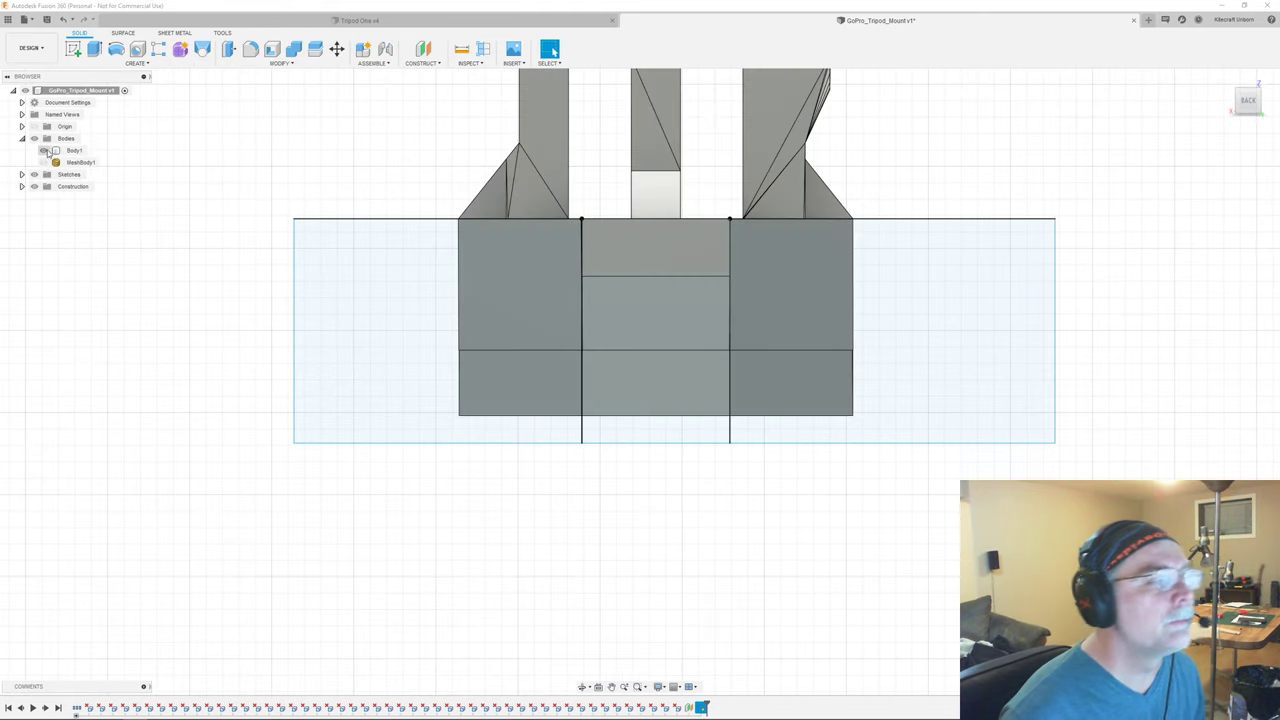
click(412, 258)
right_drag(421, 253, 426, 246)
click(654, 243)
click(841, 256)
shift+middle_drag(907, 257, 747, 230)
drag(748, 229, 795, 236)
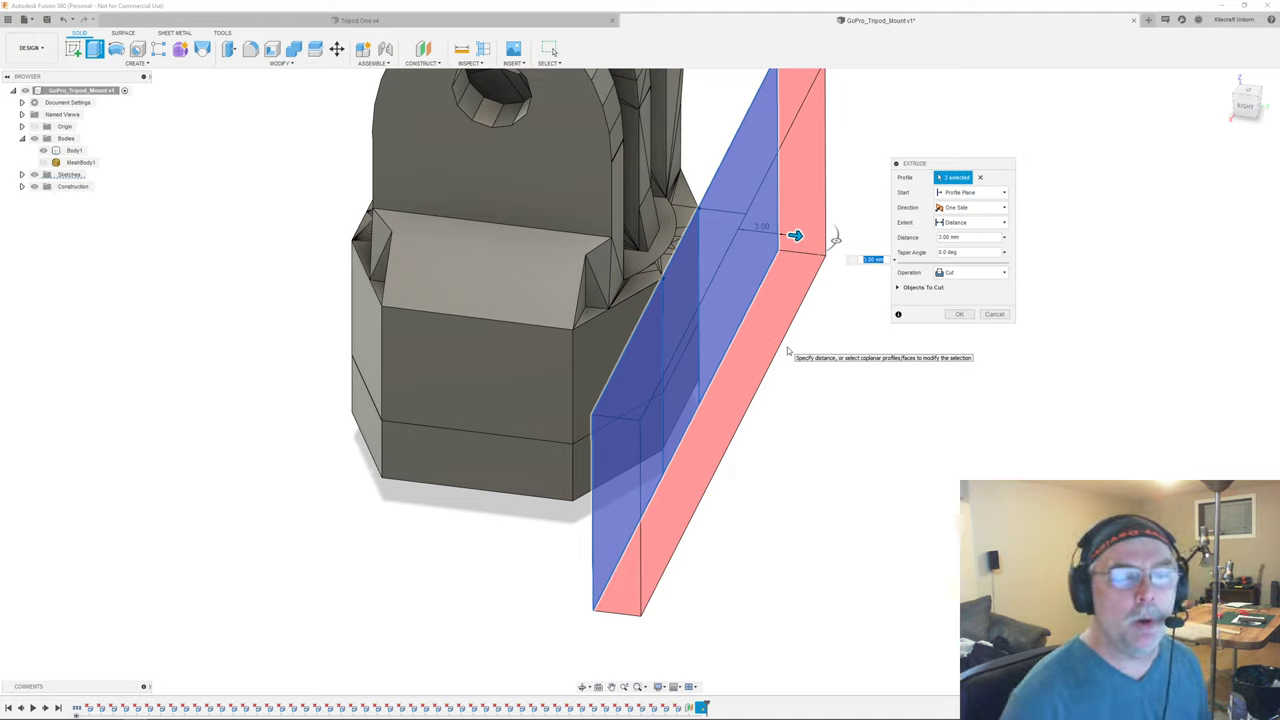
click(956, 313)
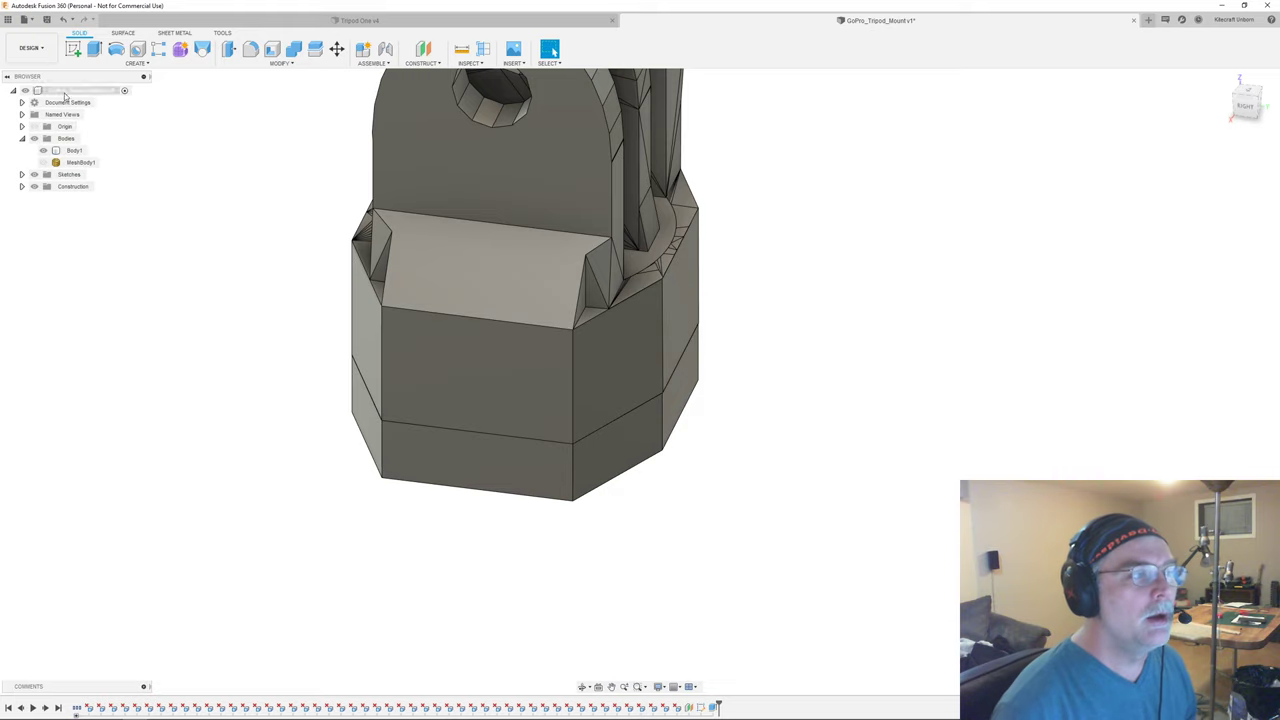
- Show Sketch1 again and set up a 2.00 mm extrude cut into the body from the middle rectangle and the outer one toward the left view
click(43, 186)
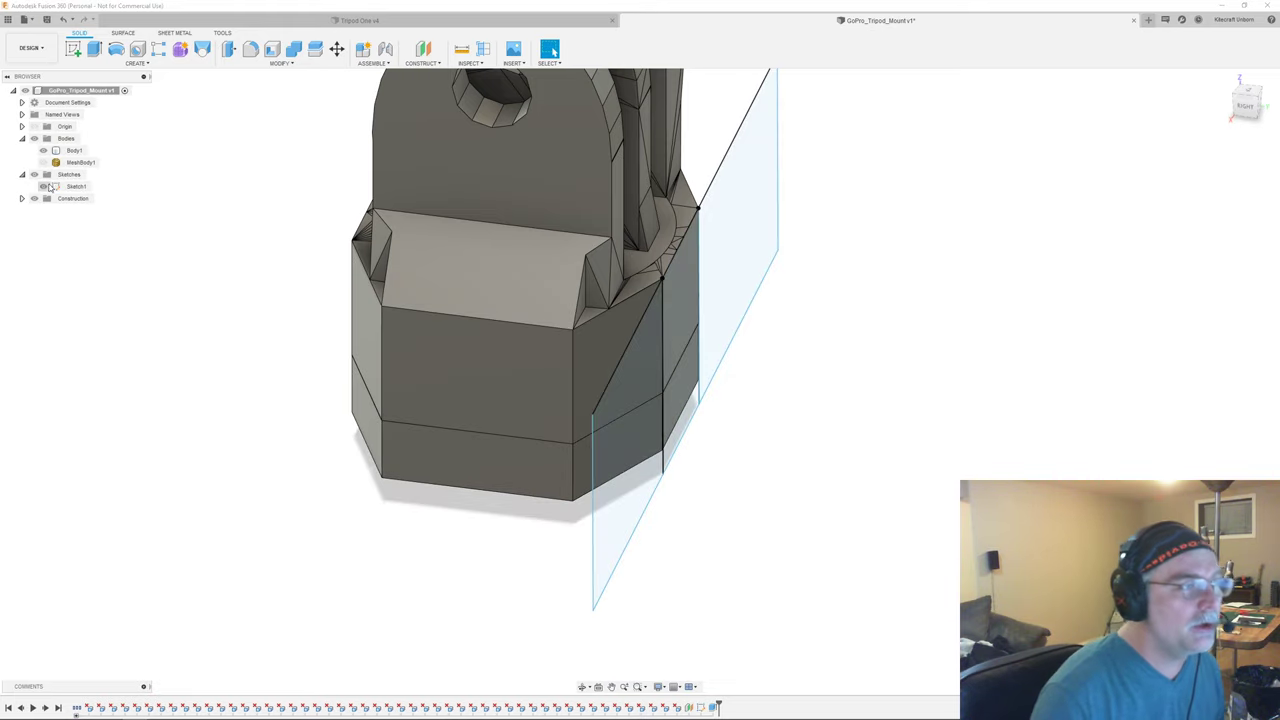
shift+middle_drag(958, 252, 772, 269)
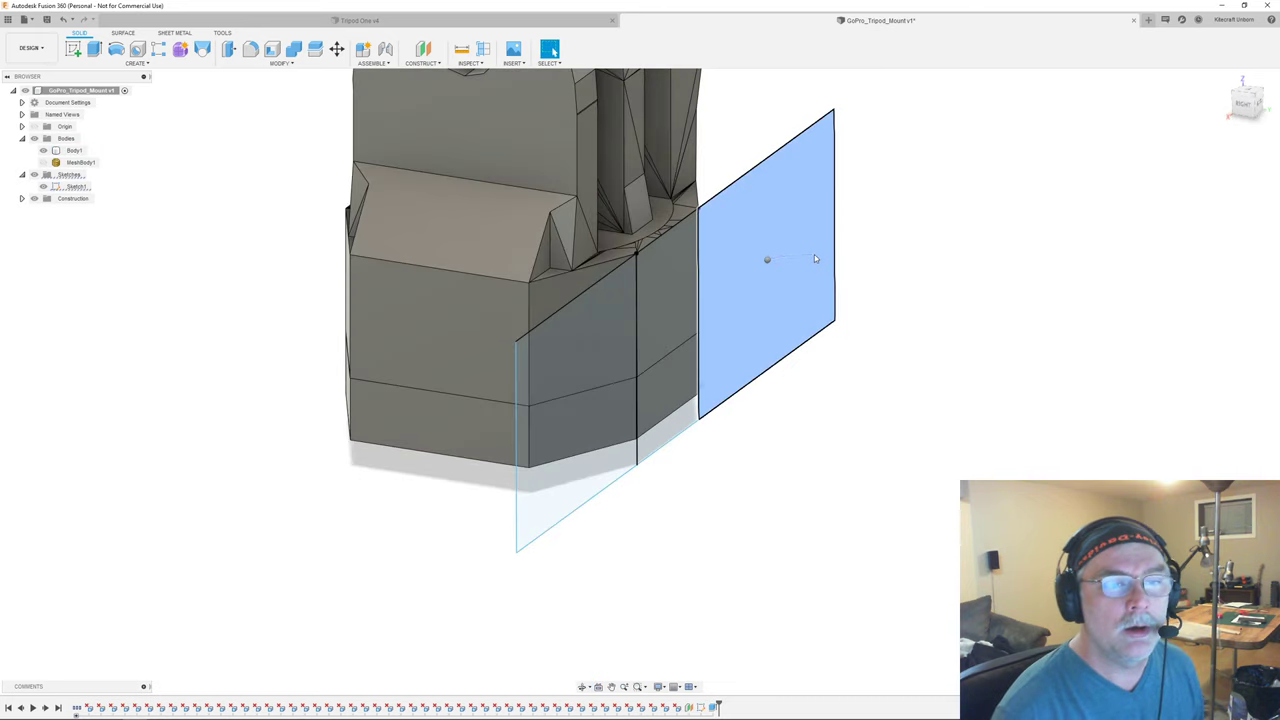
right_click(812, 256)
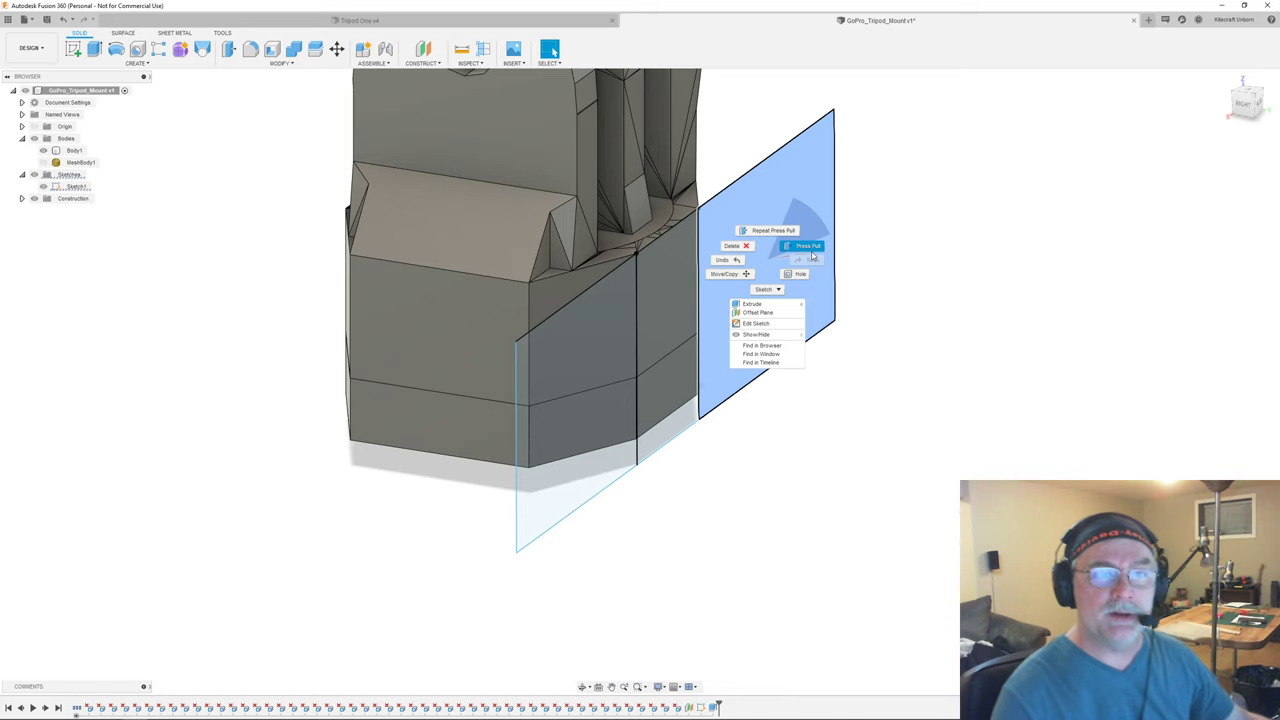
click(808, 246)
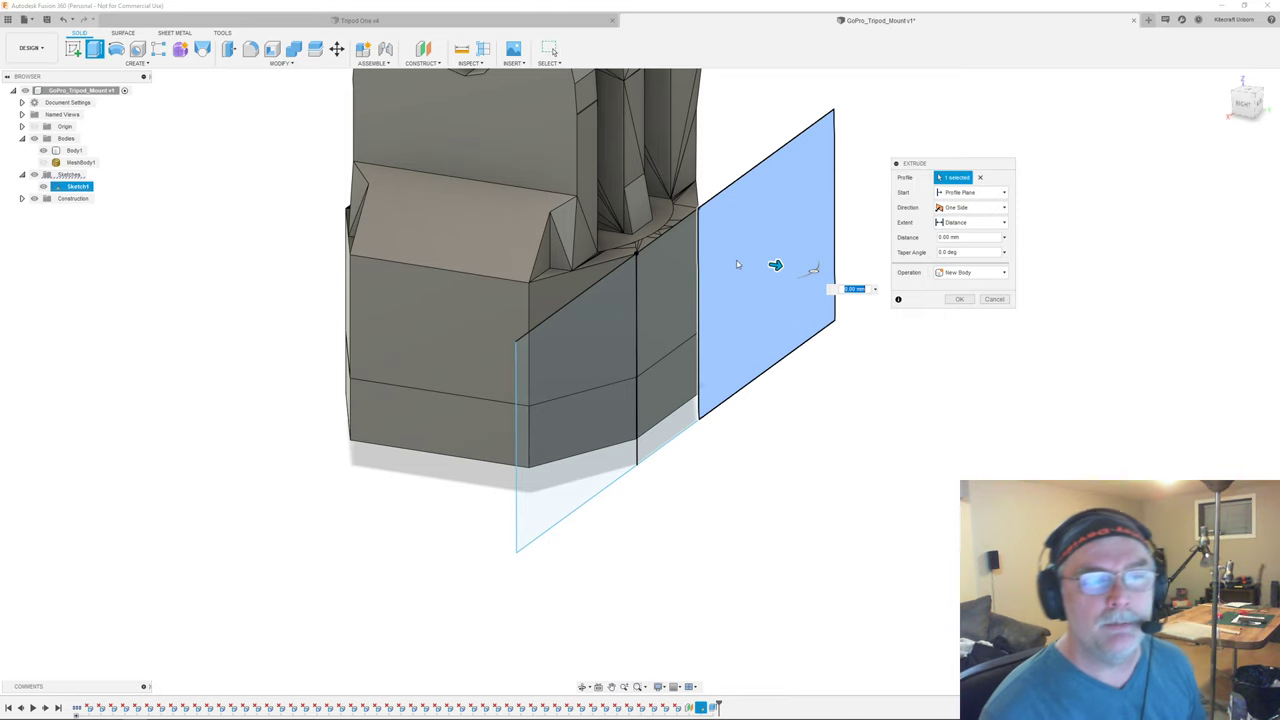
click(580, 325)
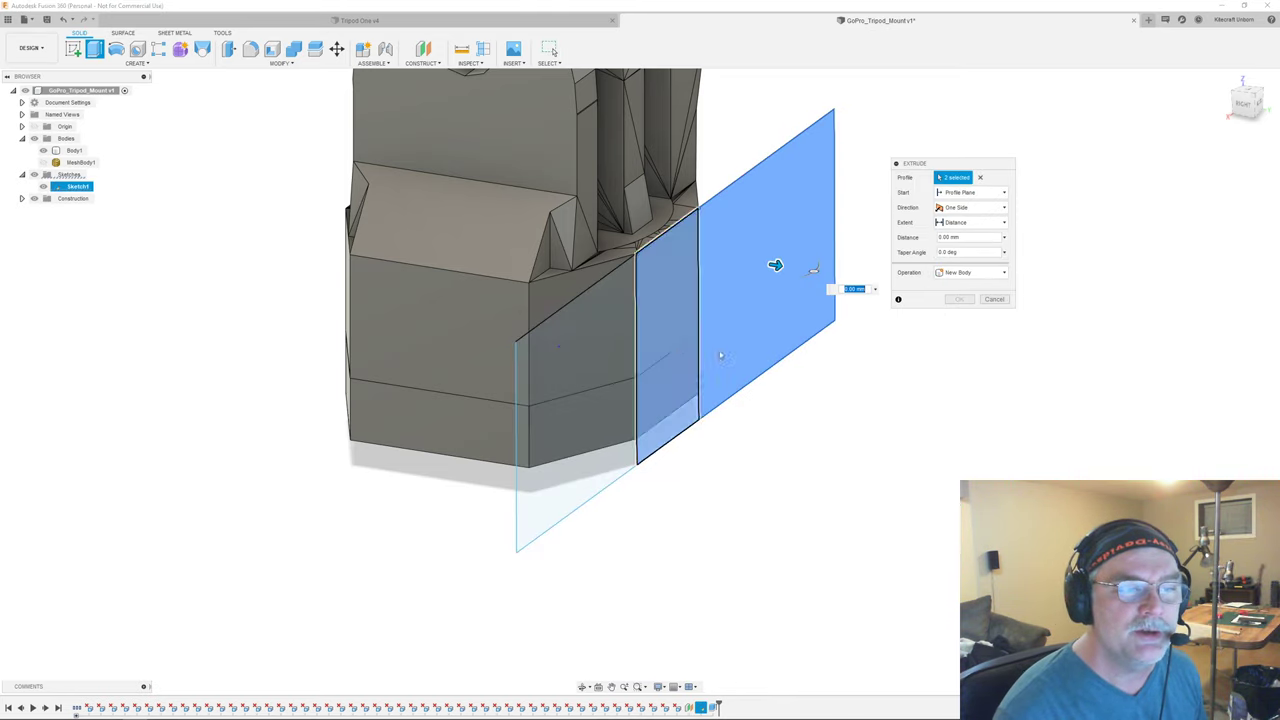
shift+middle_drag(714, 357, 748, 285)
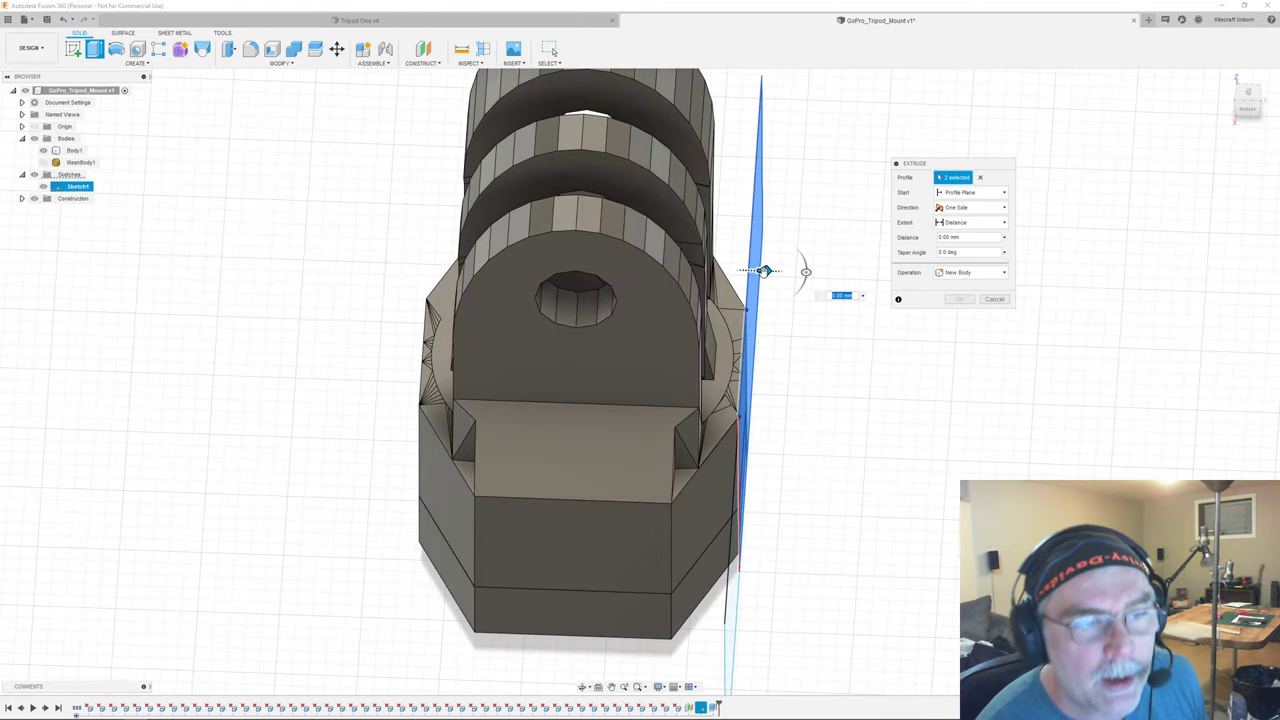
mouse_move(752, 273)
mouse_down()
mouse_move(726, 274)
mouse_move(736, 280)
mouse_up()
scroll(760, 286, up, 2)
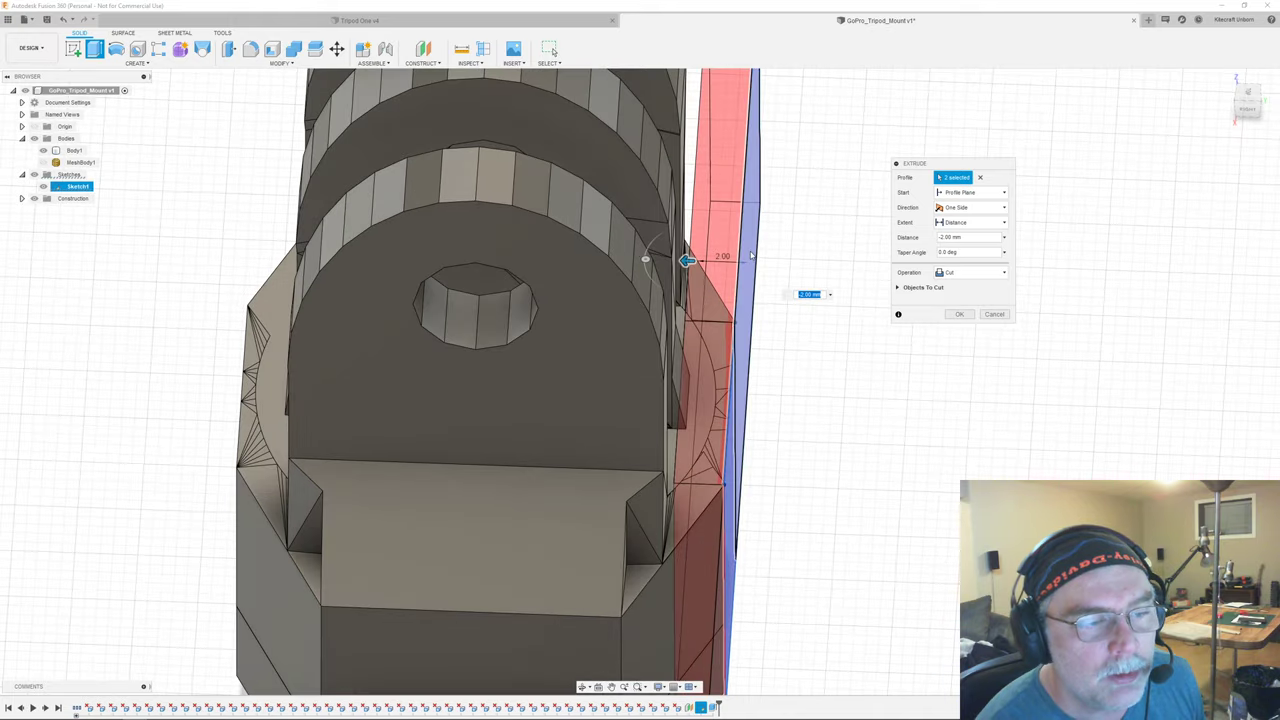
- Set the inward cut distance to -1.60 mm and apply the cut to the base's side
shift+middle_drag(751, 256, 503, 236)
scroll(527, 245, up, 1)
scroll(522, 249, up, 2)
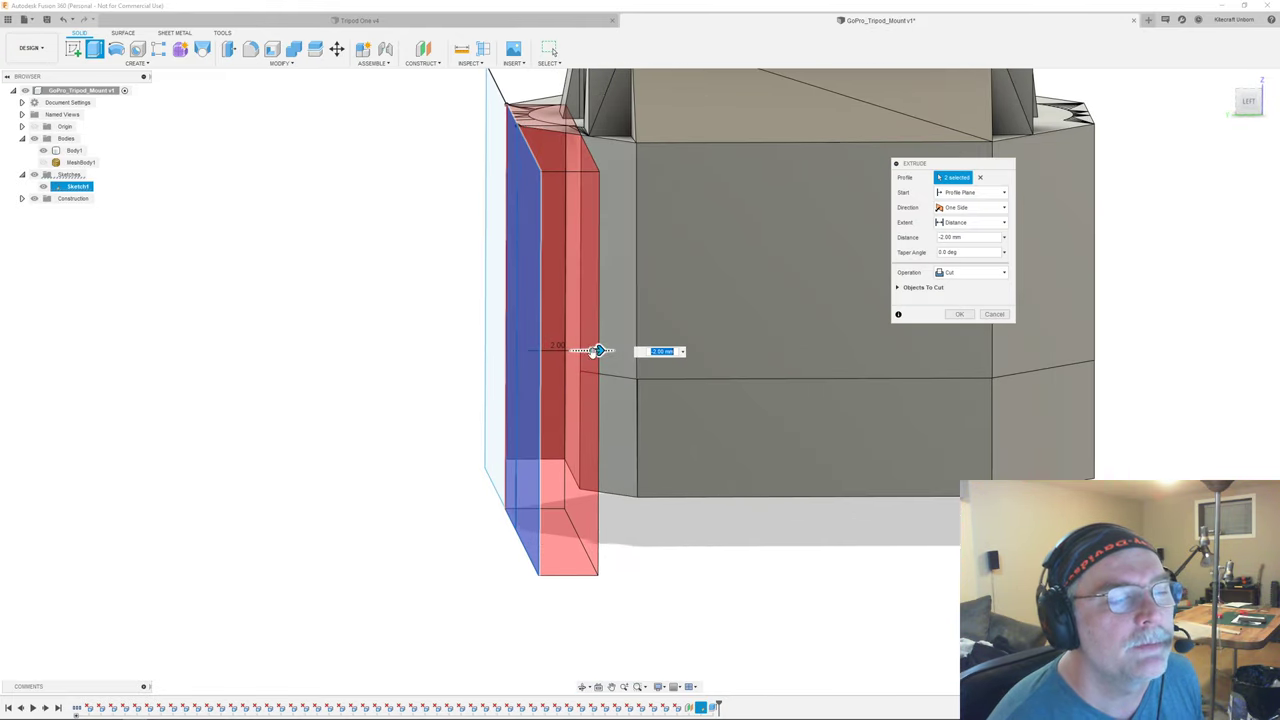
drag(597, 350, 582, 349)
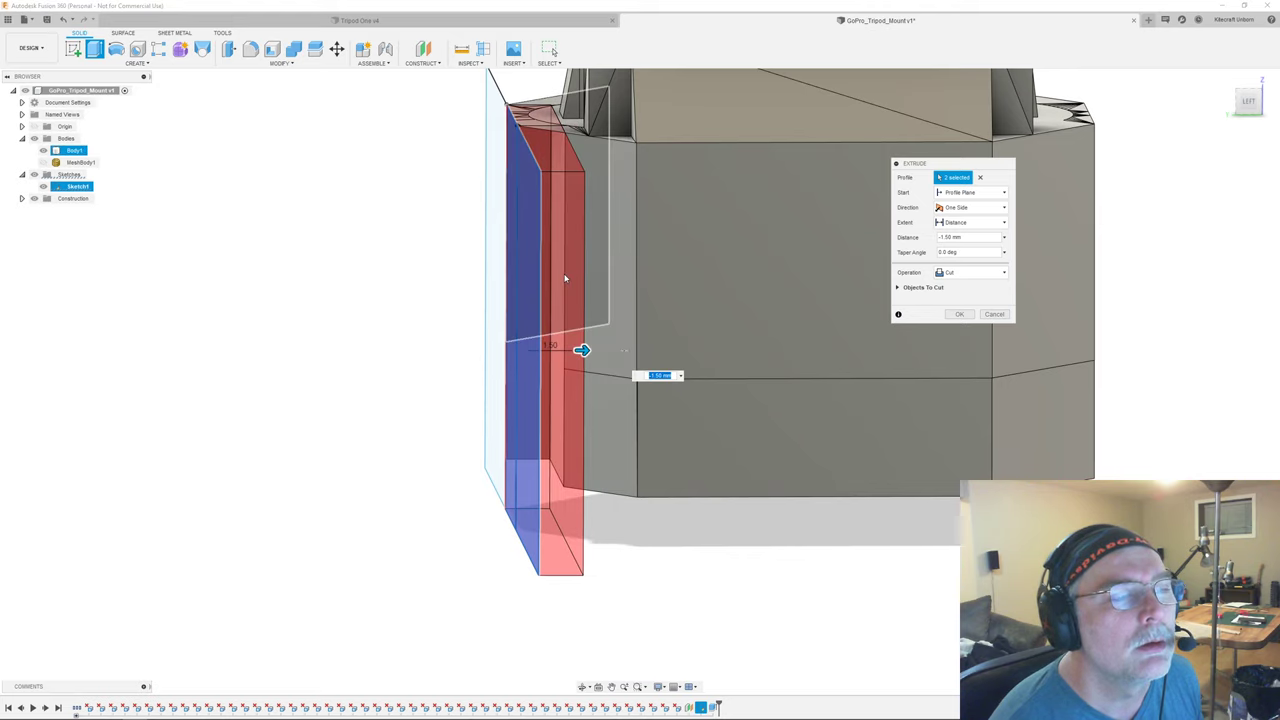
shift+middle_drag(556, 268, 521, 303)
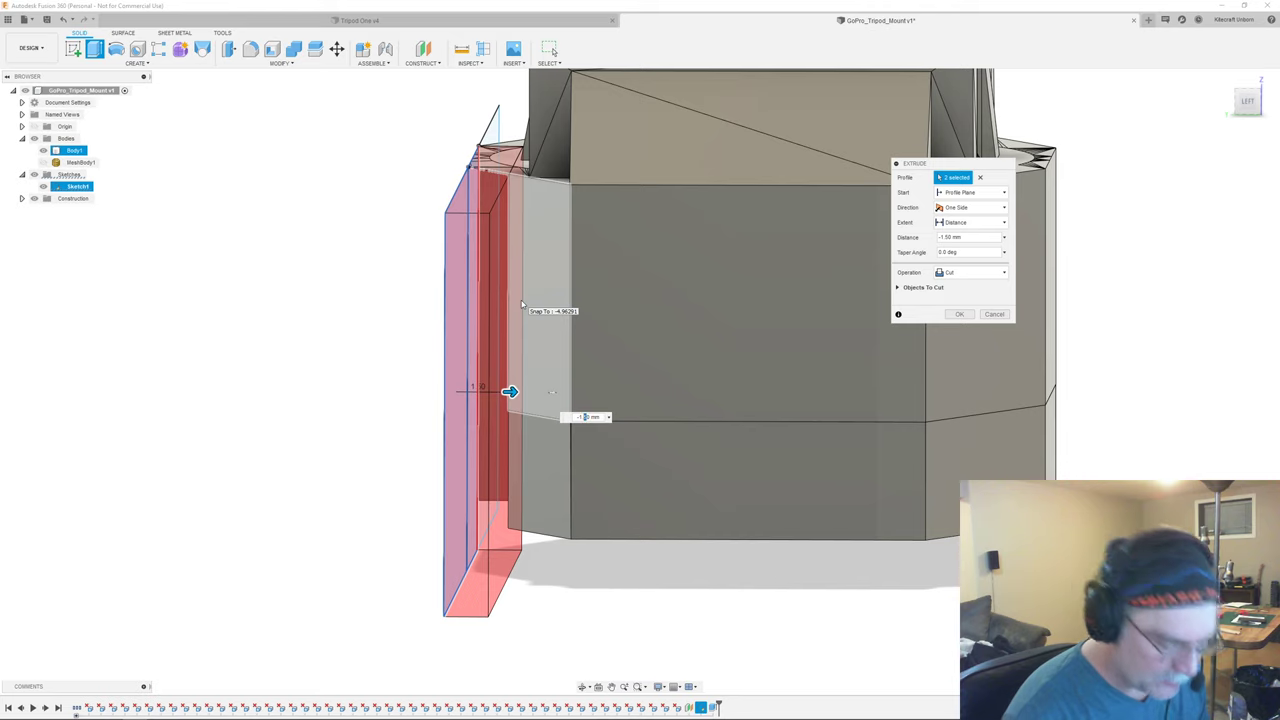
text(6)
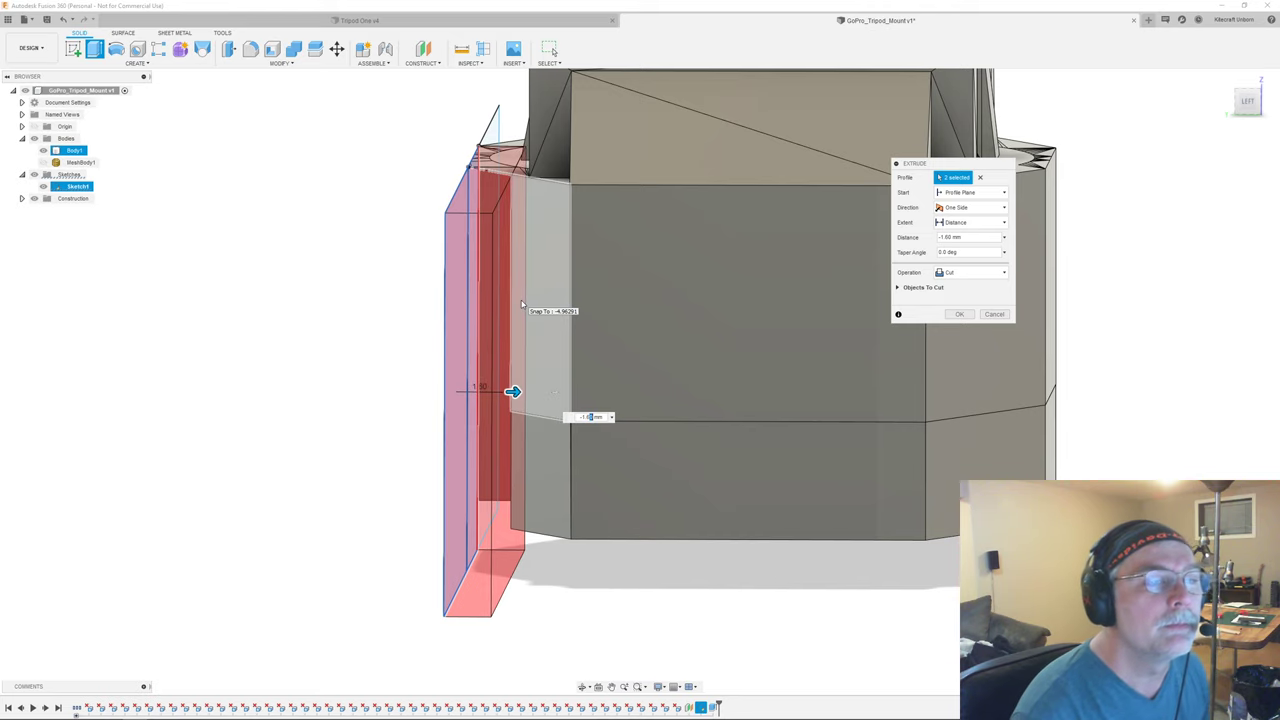
mouse_move(521, 303)
shift+middle_down()
mouse_move(495, 305)
mouse_move(517, 340)
mouse_move(517, 326)
shift+middle_up()
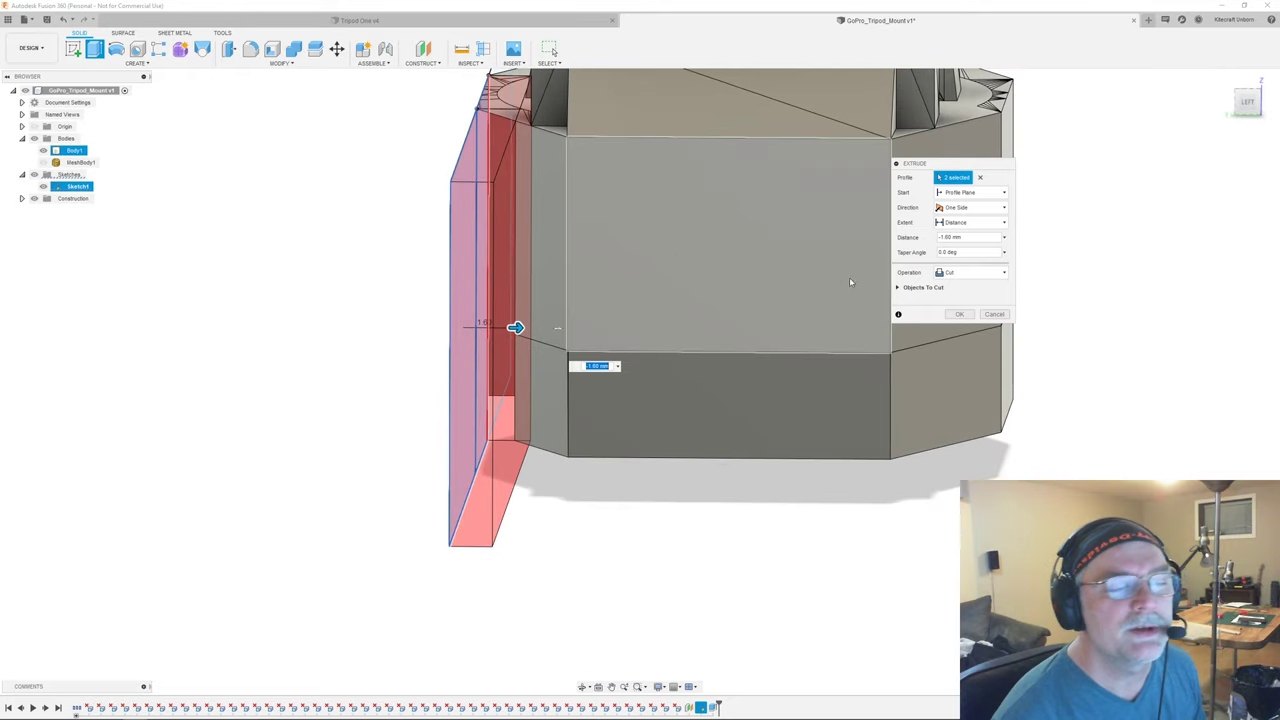
click(958, 314)
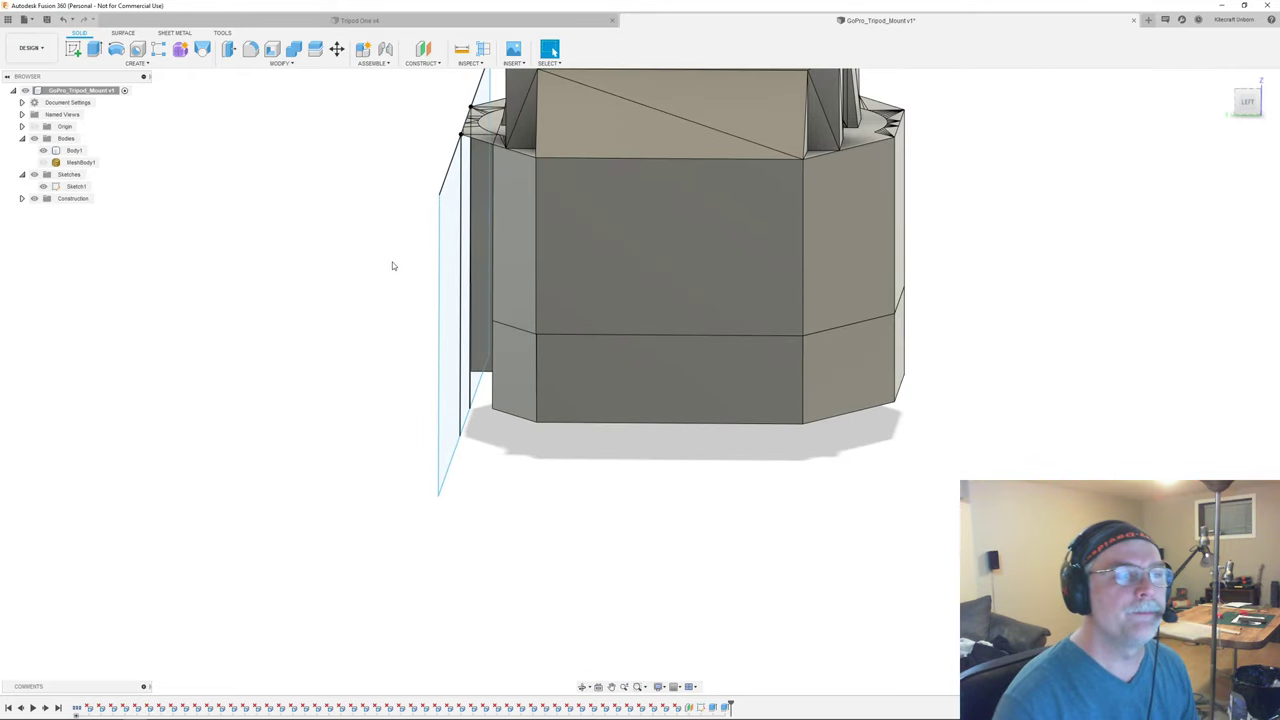
shift+middle_drag(391, 266, 714, 302)
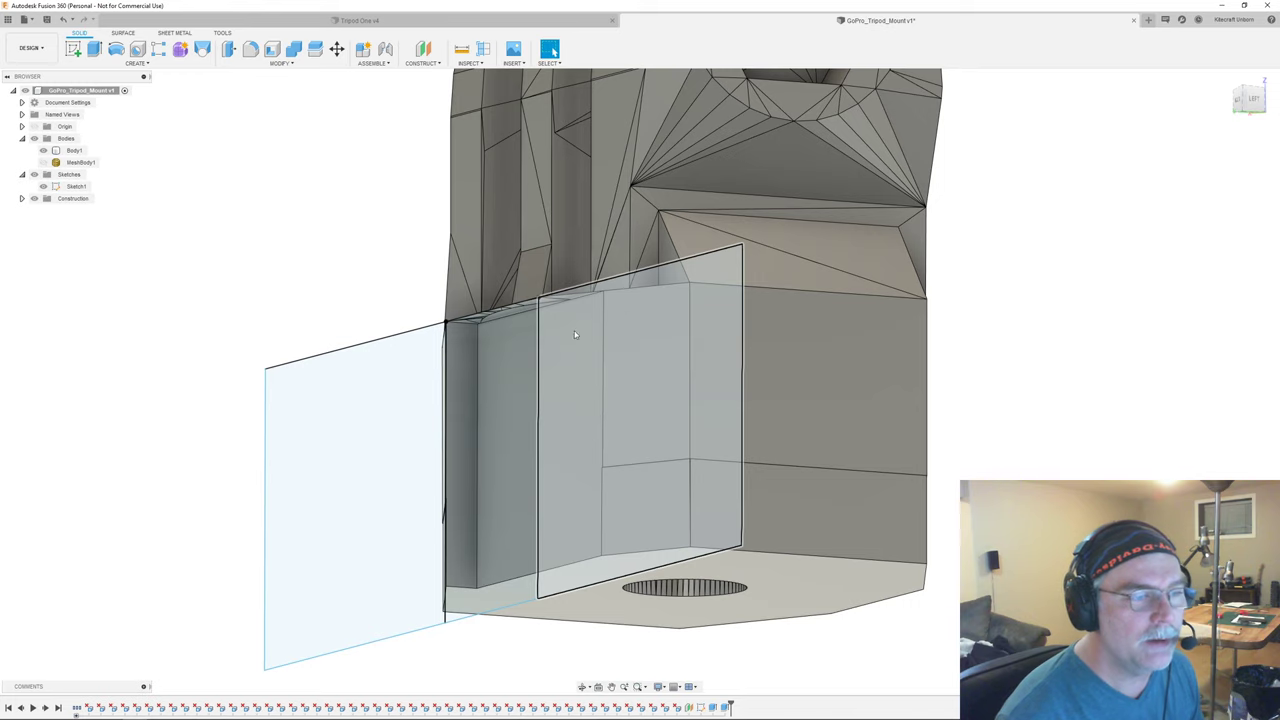
shift+middle_drag(582, 336, 600, 354)
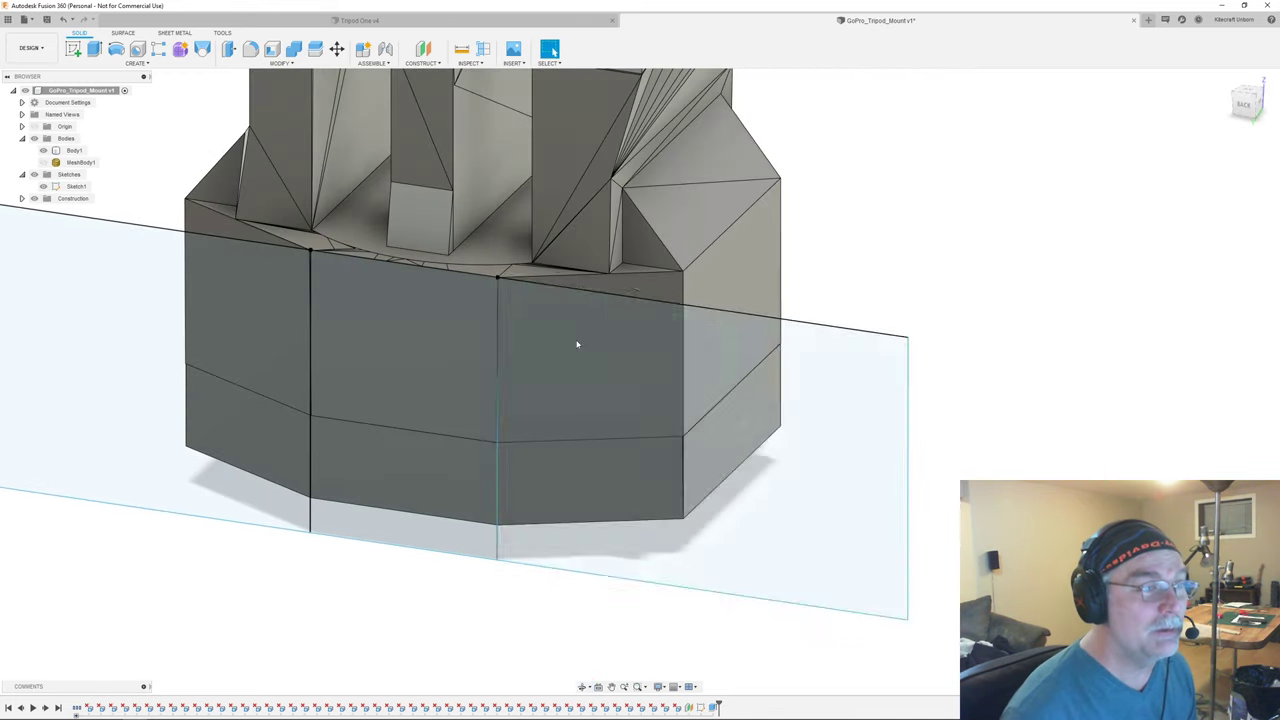
click(581, 419)
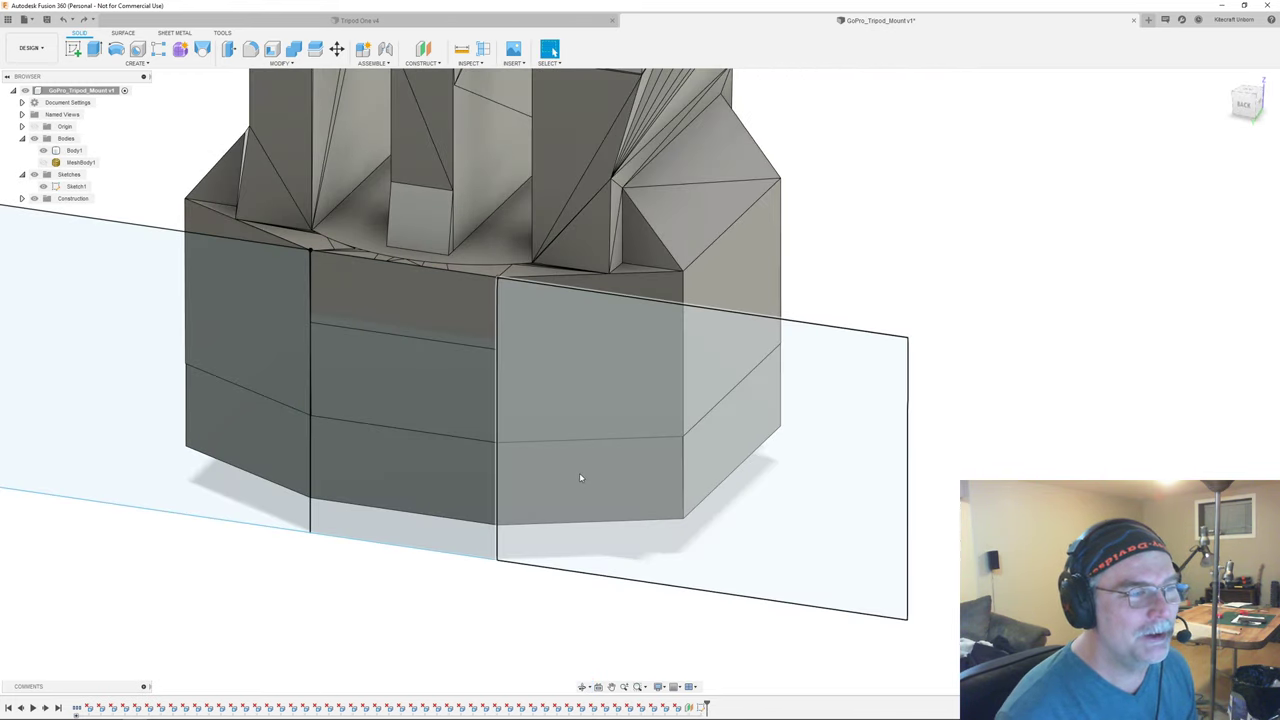
key(v)
key(v)
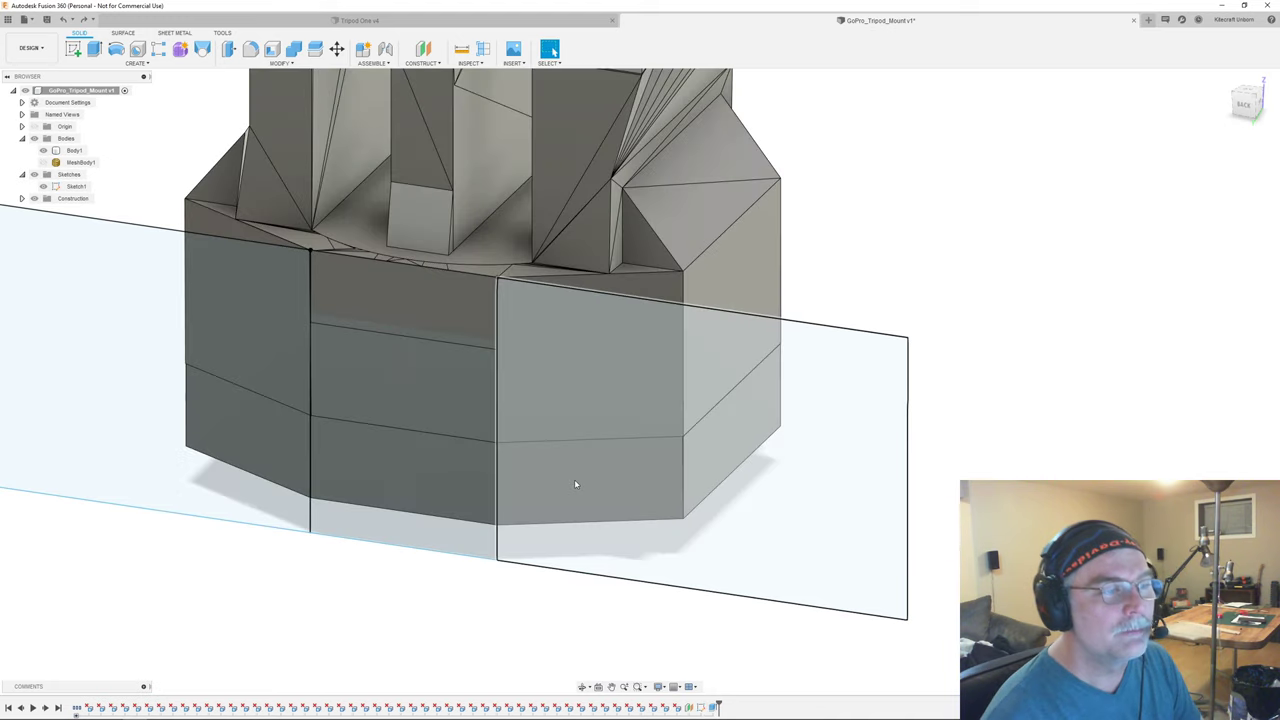
- Edit Sketch1 with Body1 hidden, add a rectangle about 46 mm wide along the upper edge of all three rectangles, finish, and show Body1
shift+middle_drag(574, 479, 403, 527)
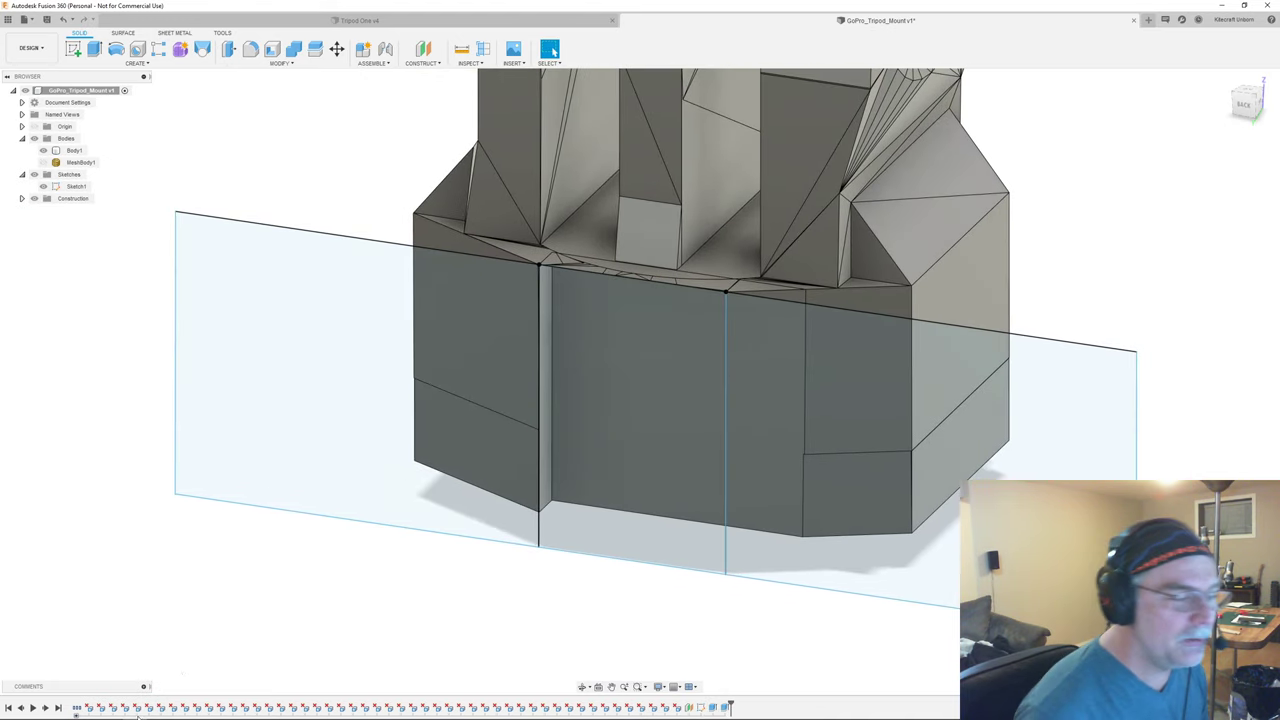
right_click(72, 186)
click(96, 220)
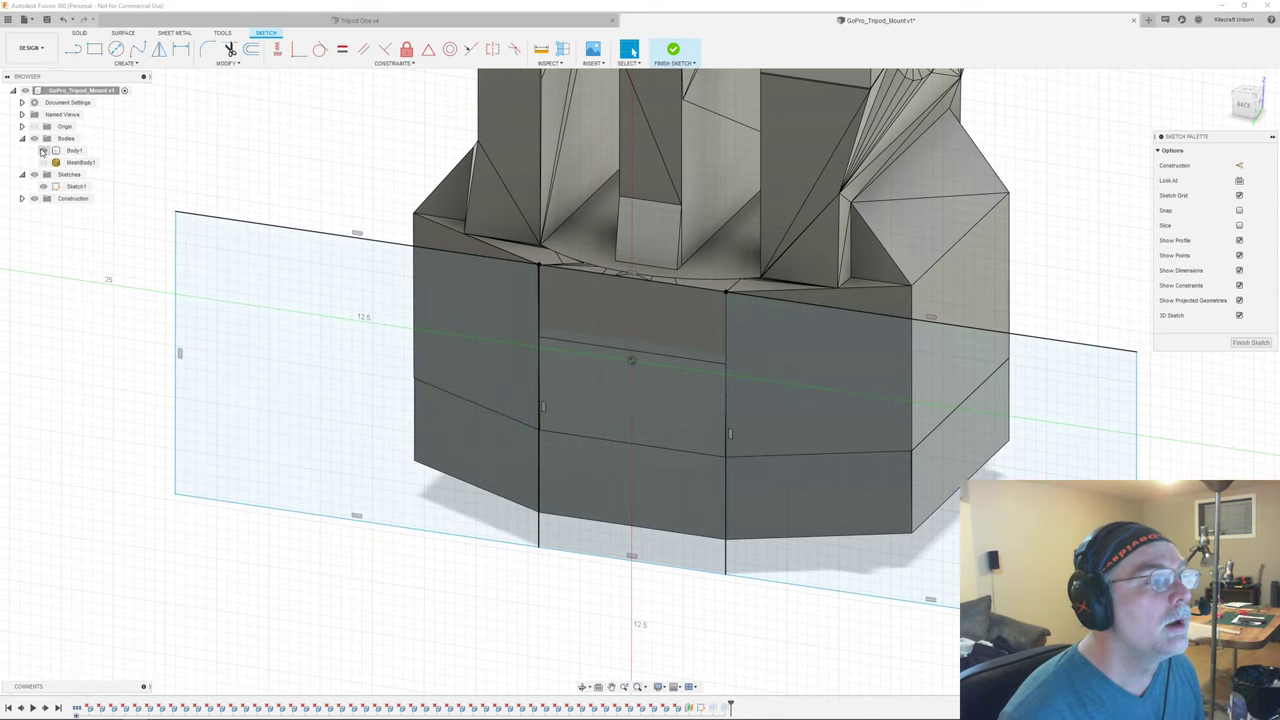
click(43, 150)
key(s)
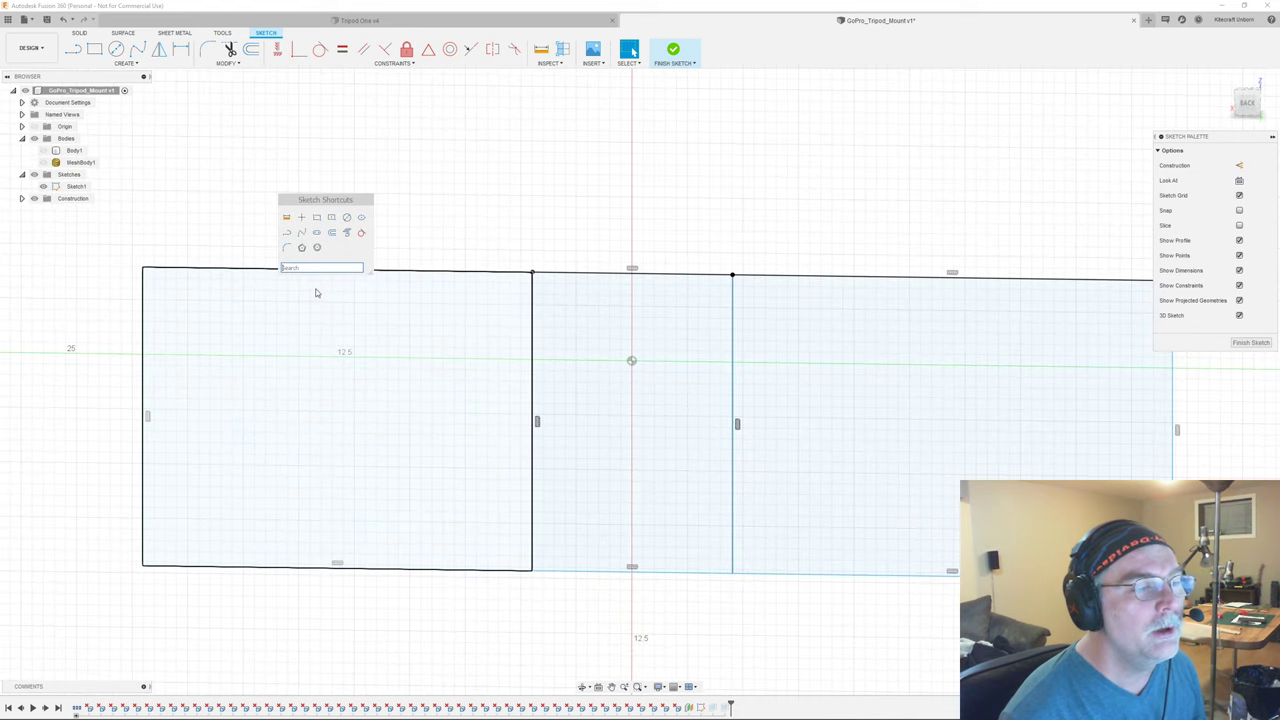
click(302, 218)
click(147, 272)
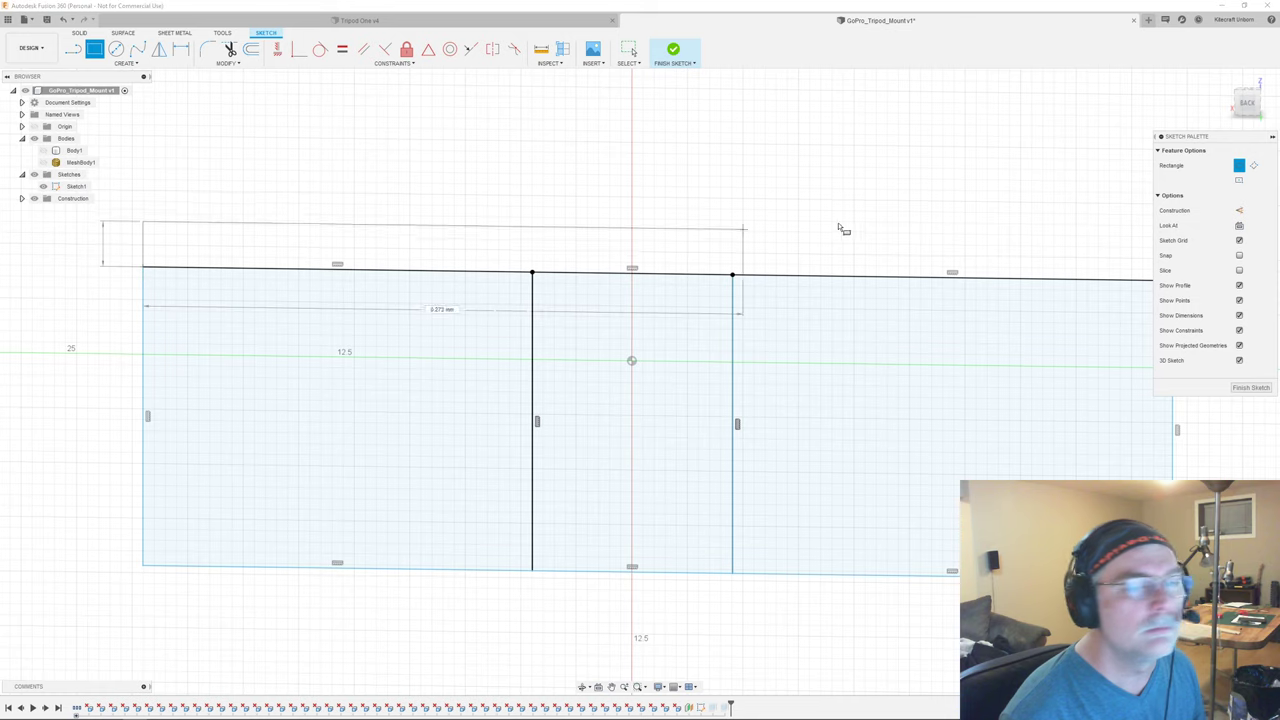
middle_drag(840, 229, 669, 246)
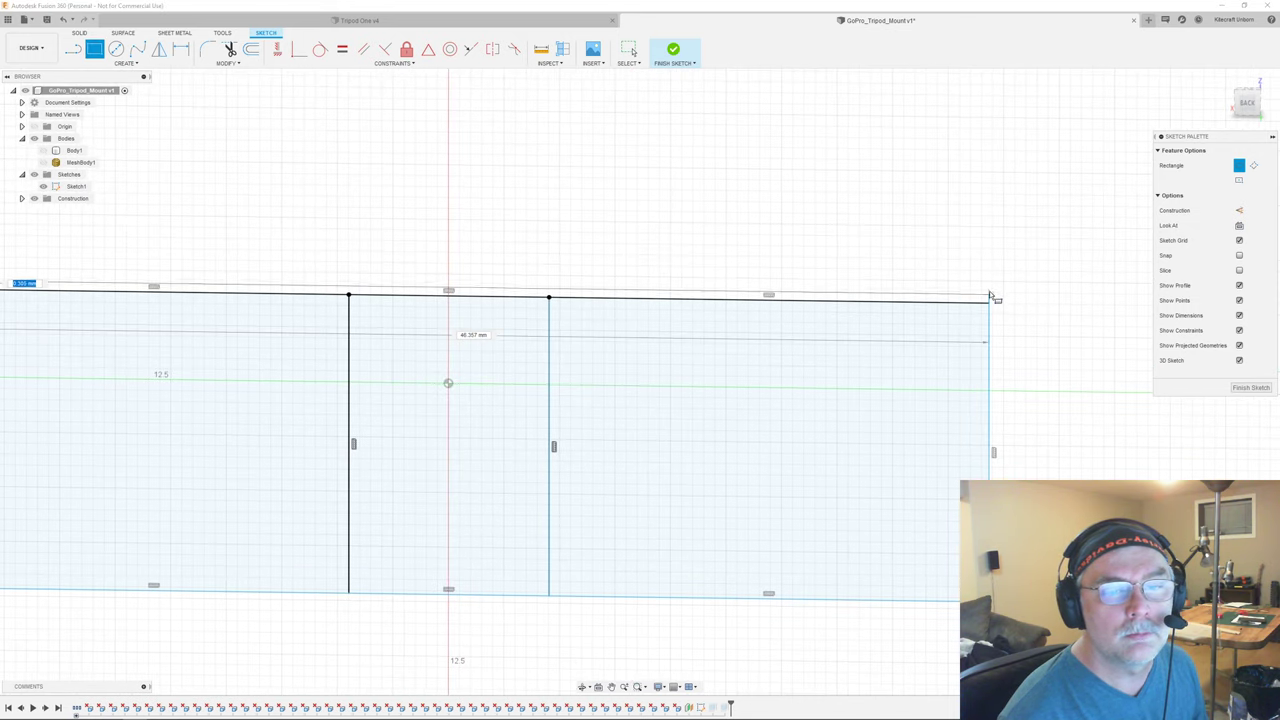
click(991, 229)
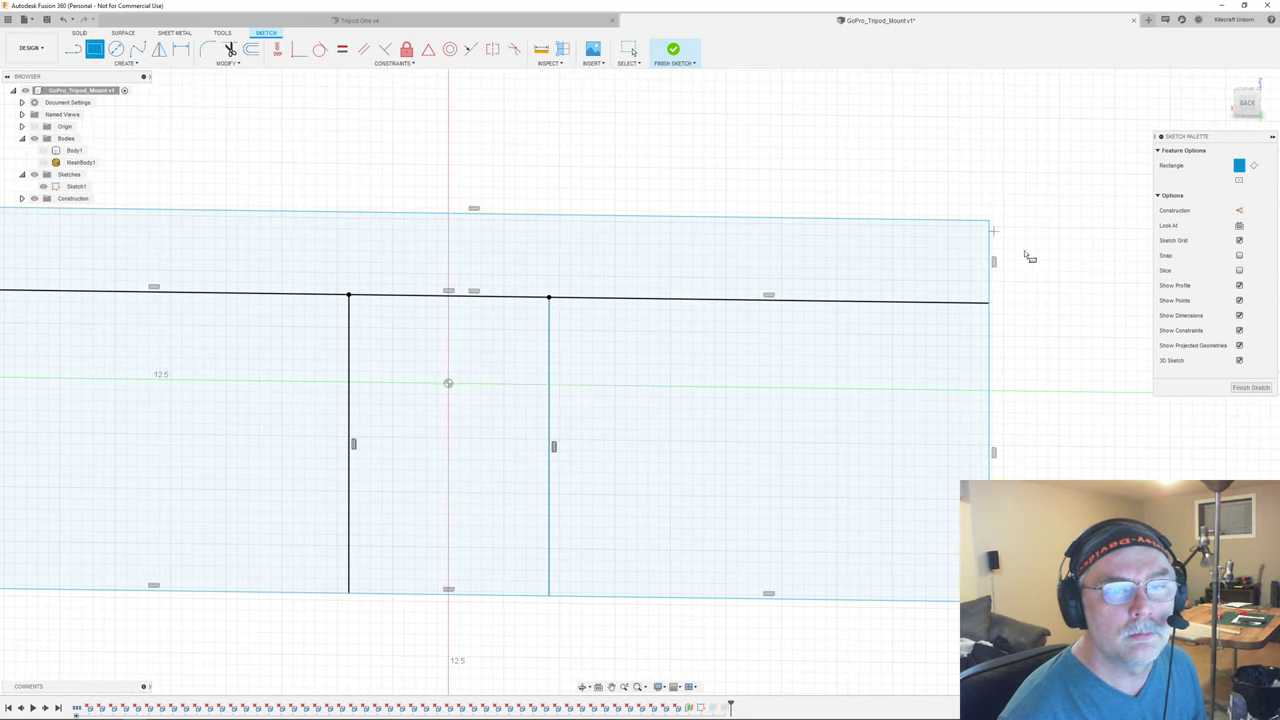
click(1250, 387)
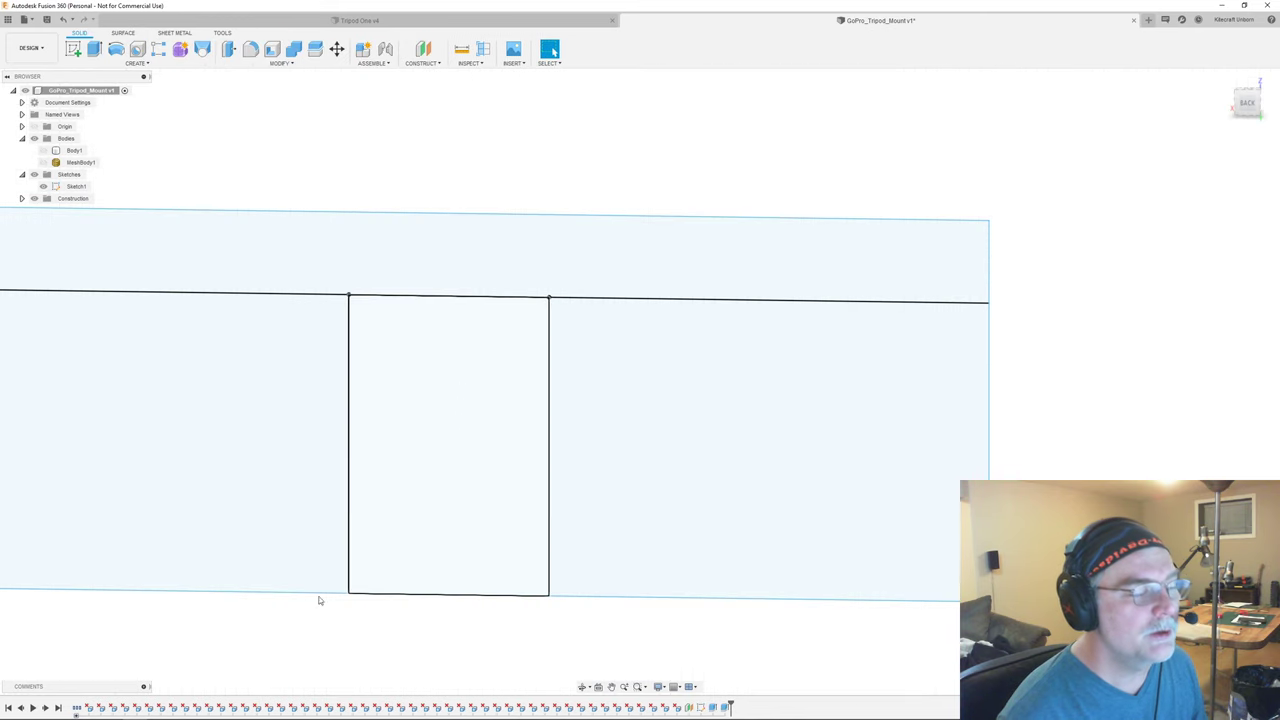
click(43, 150)
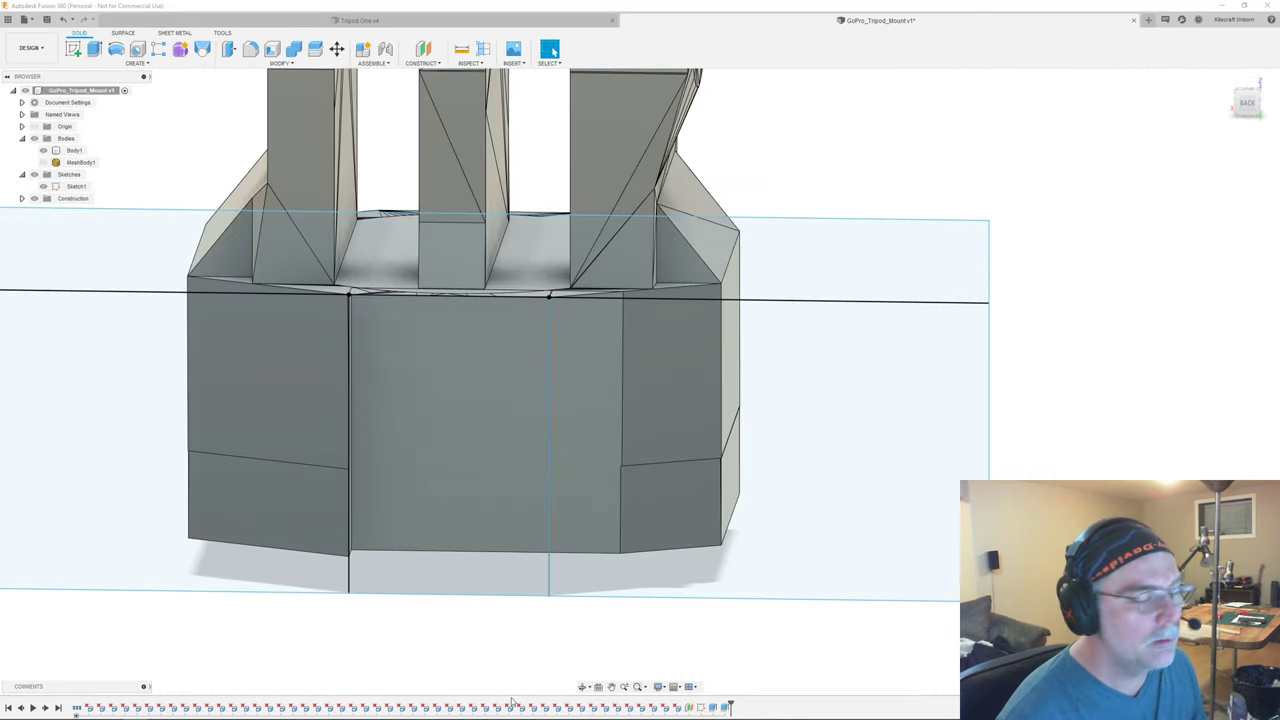
- Group the long run of face-deletion features in the timeline into a single collapsed group
click(677, 707)
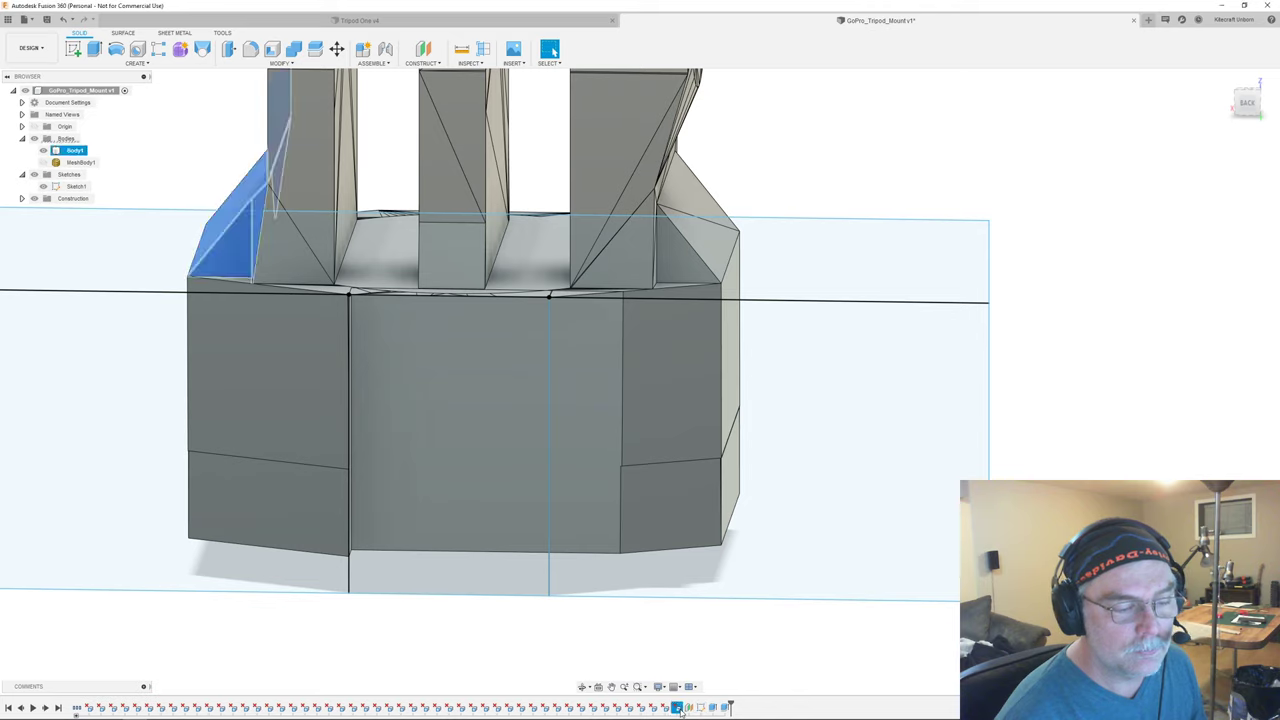
shift+click(99, 709)
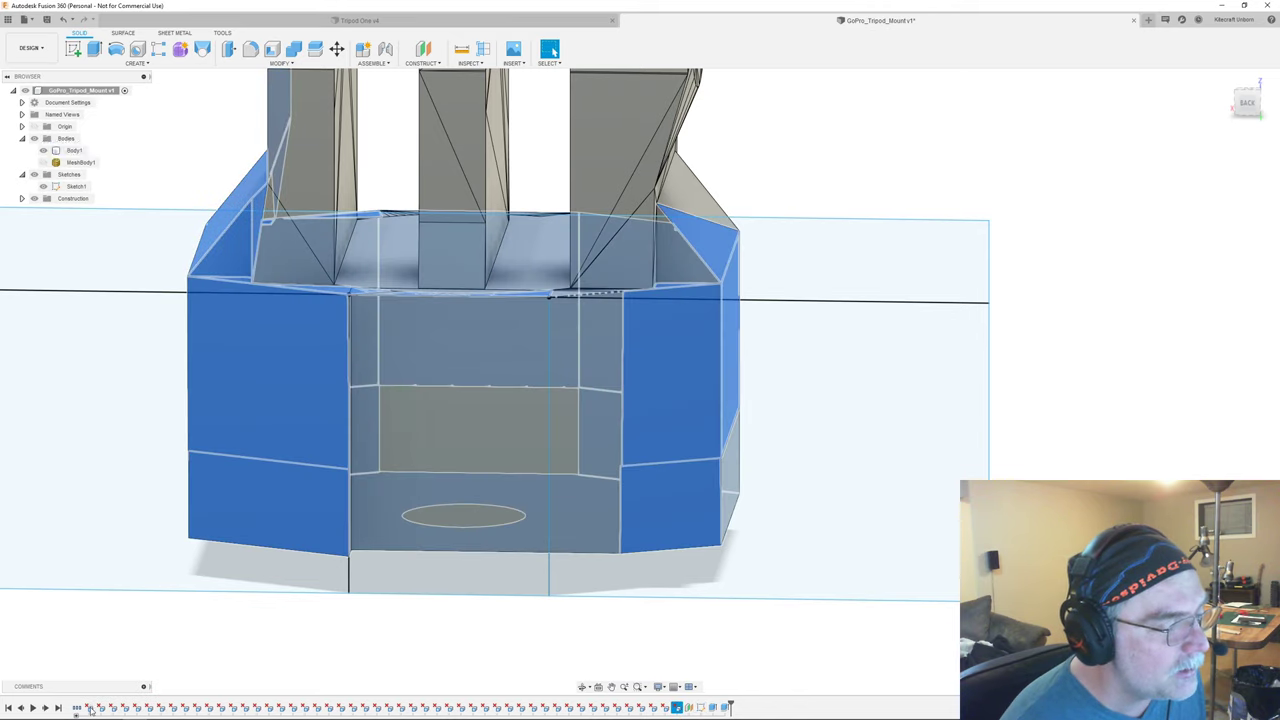
right_click(101, 708)
click(150, 638)
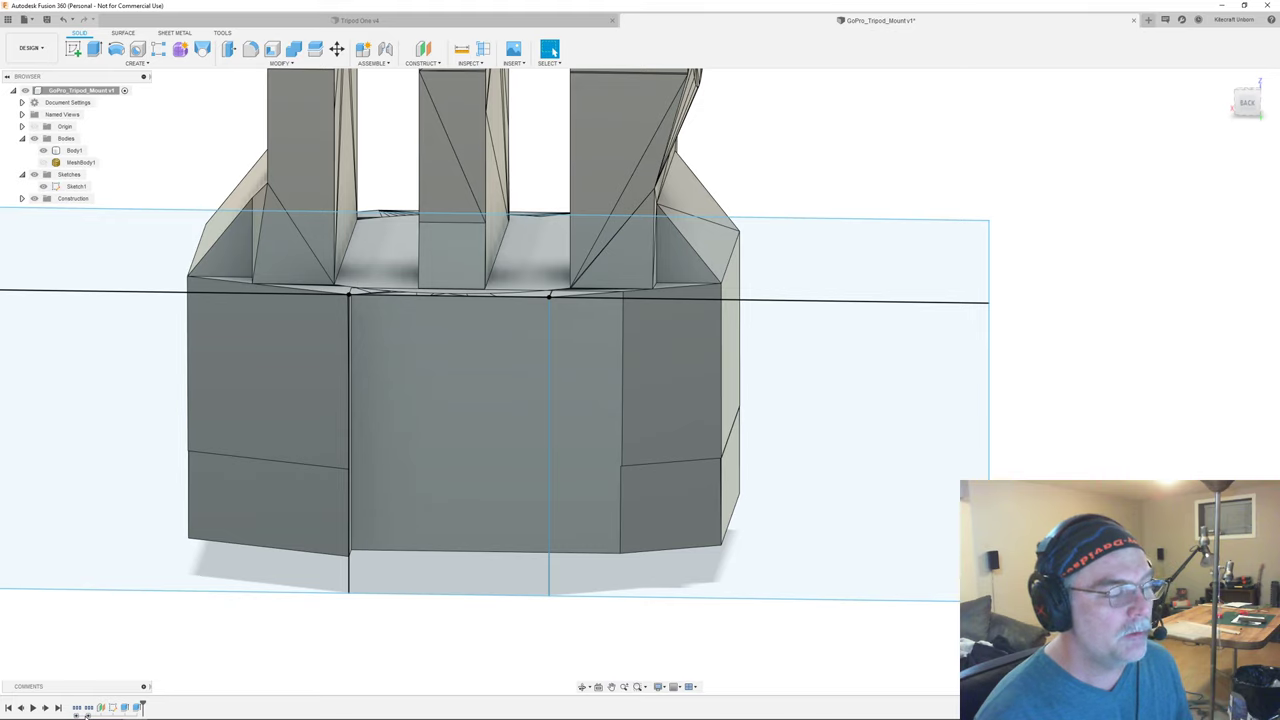
click(87, 713)
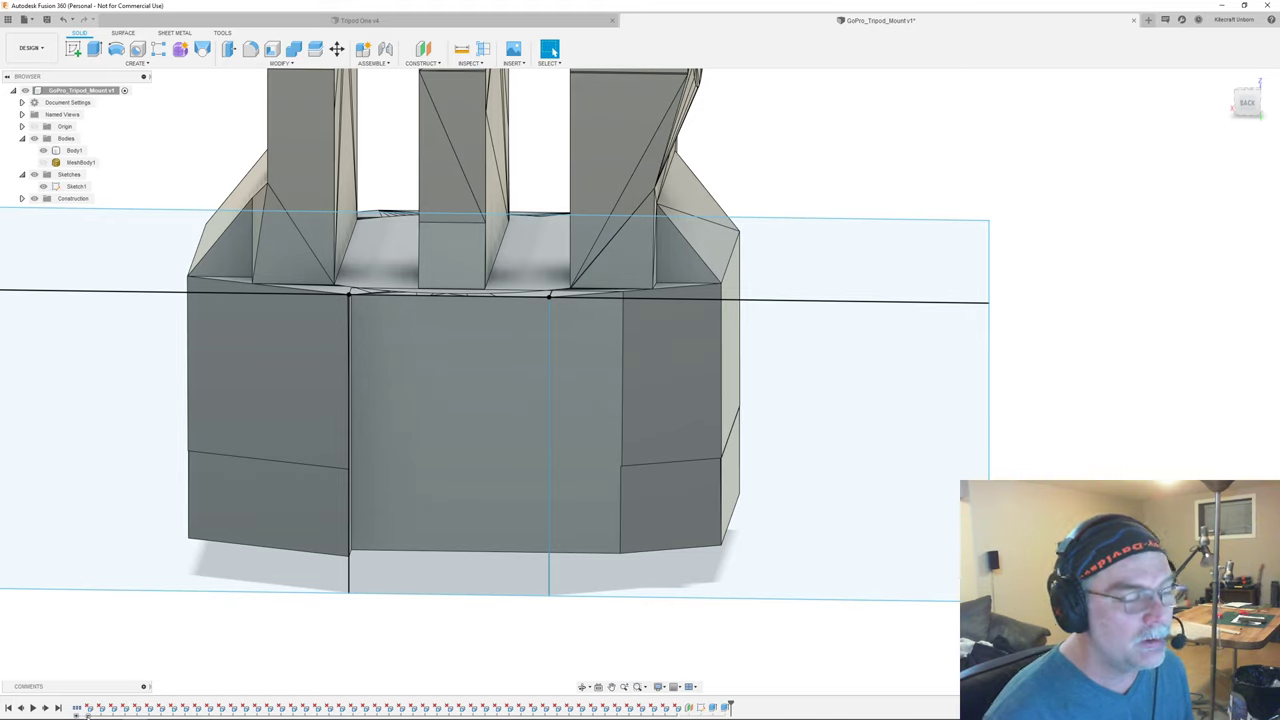
click(87, 713)
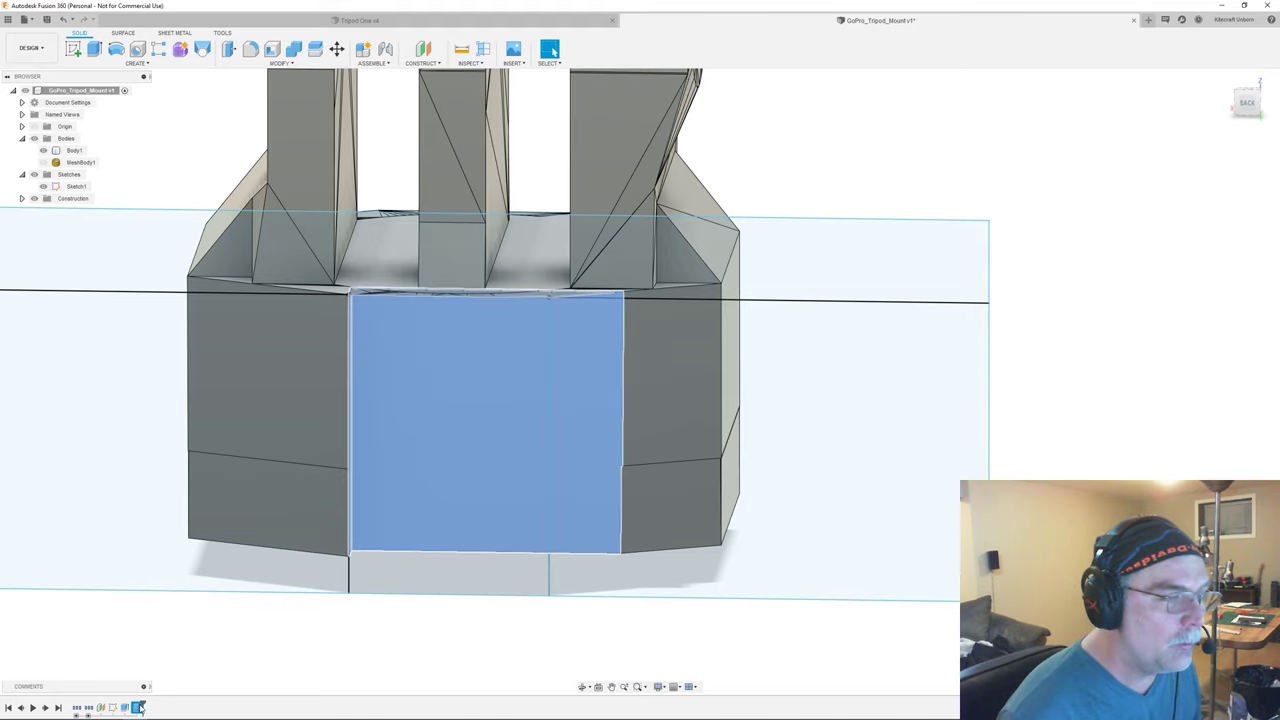
- Edit the last extrude cut to also include the remaining outer rectangle and the new upper strip as profiles
right_click(137, 707)
click(168, 605)
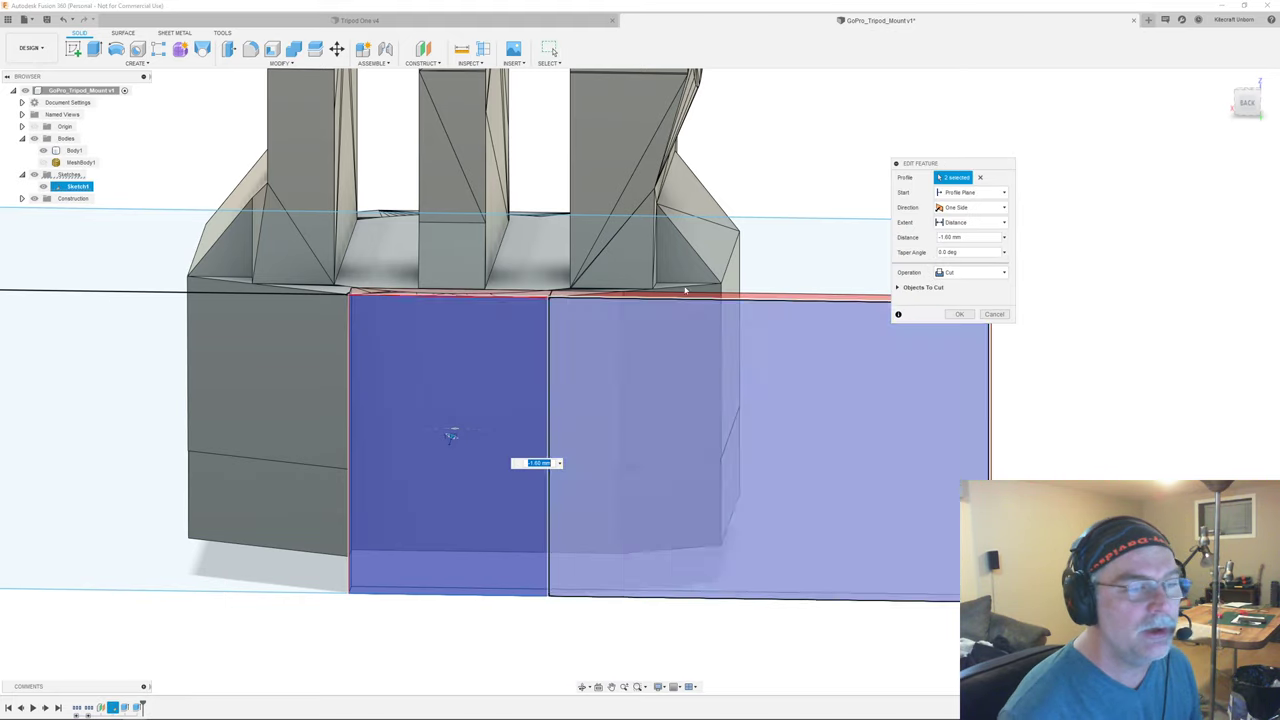
click(206, 331)
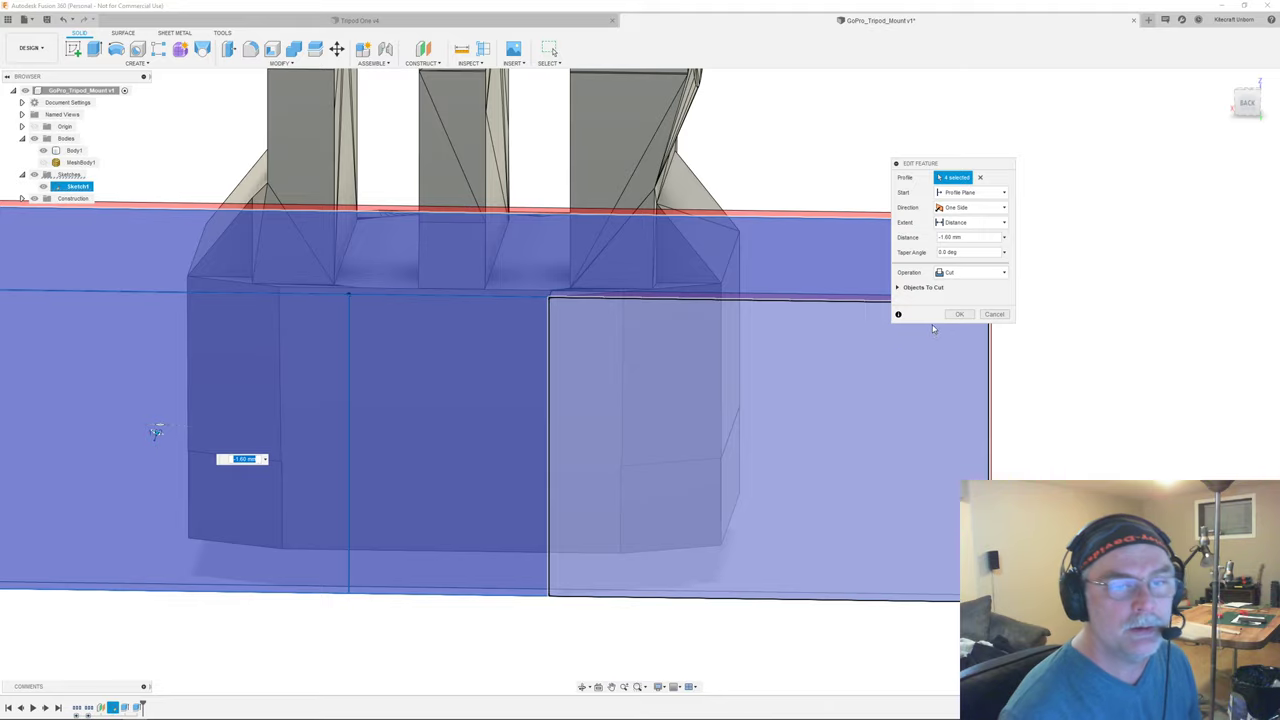
click(959, 314)
mouse_move(914, 343)
shift+middle_down()
mouse_move(737, 346)
mouse_move(631, 294)
mouse_move(627, 307)
shift+middle_up()
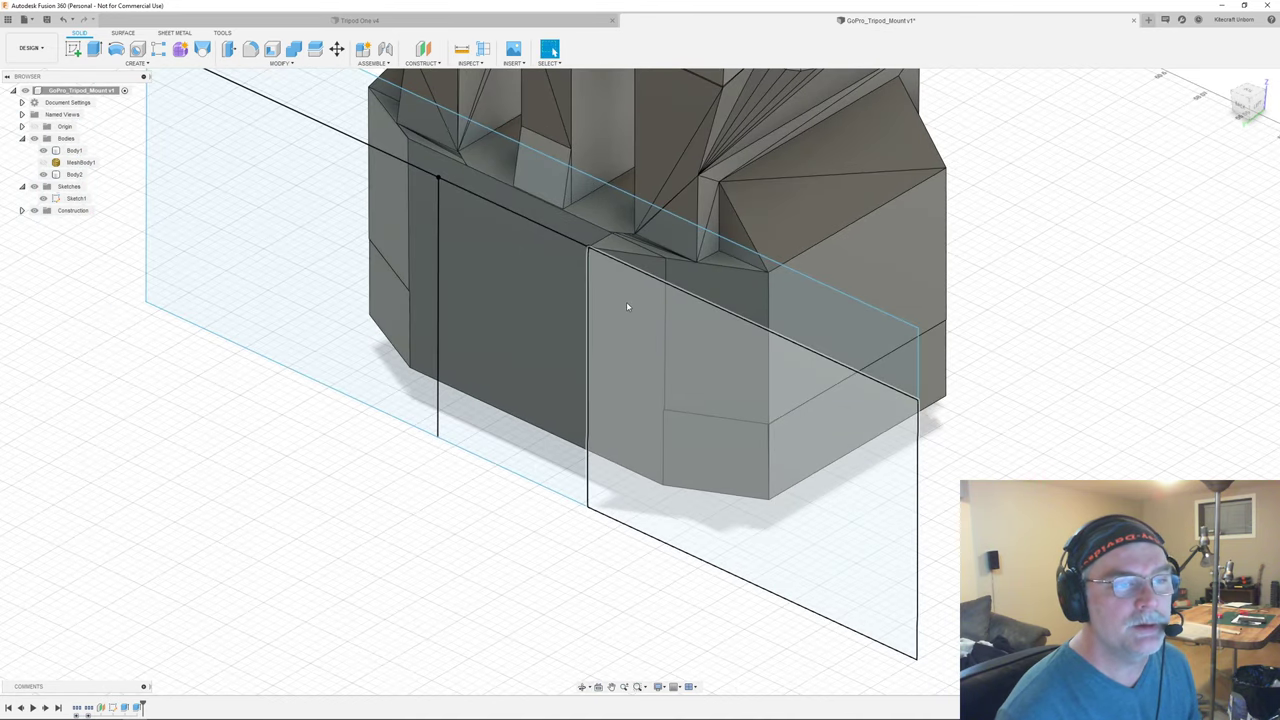
- Reopen the last extrude cut to check its four profiles against the body, accept it, and hide Sketch1
right_click(140, 706)
click(170, 606)
shift+middle_drag(429, 570, 400, 525)
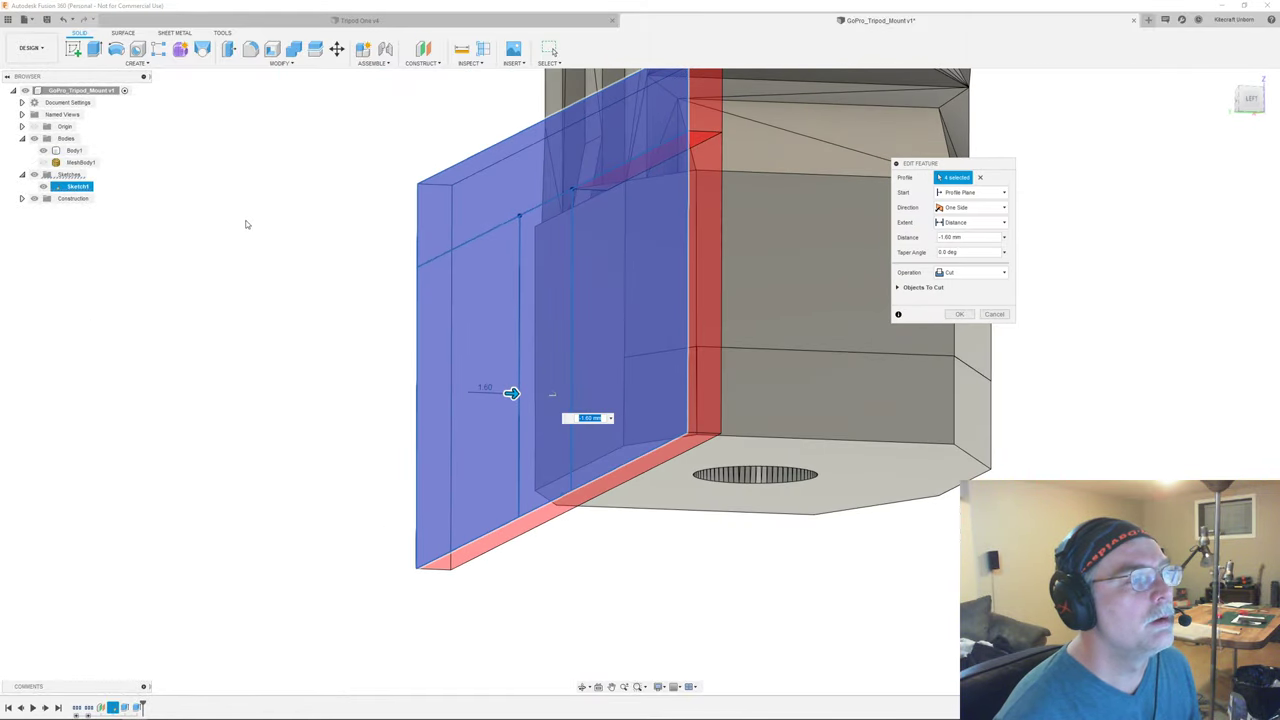
click(44, 151)
mouse_move(186, 238)
shift+middle_down()
mouse_move(200, 263)
mouse_move(246, 263)
shift+middle_up()
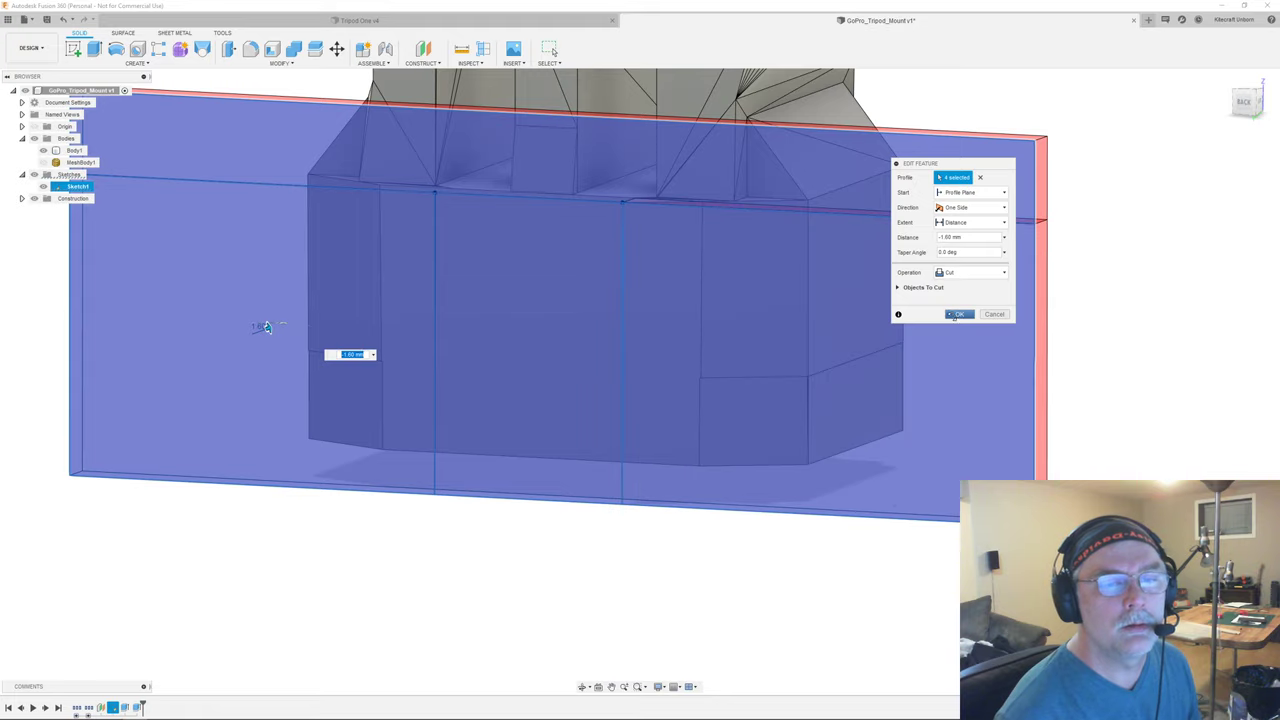
click(959, 314)
shift+middle_drag(959, 316, 830, 340)
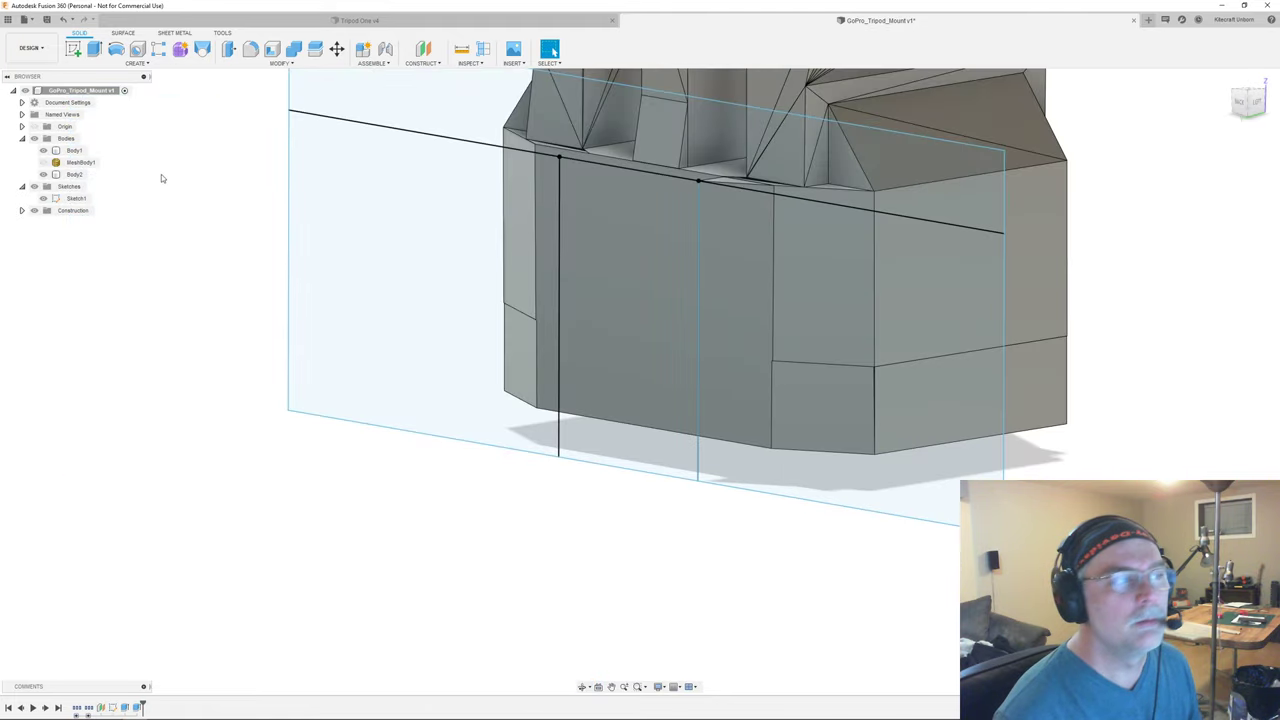
click(43, 198)
- Try to offset the leftover triangular face jutting out at the base's upper edge by -1.10 mm, and undo it
mouse_move(808, 203)
middle_down()
mouse_move(646, 365)
mouse_move(569, 329)
mouse_move(571, 345)
middle_up()
scroll(622, 354, up, 3)
scroll(571, 345, up, 1)
click(574, 384)
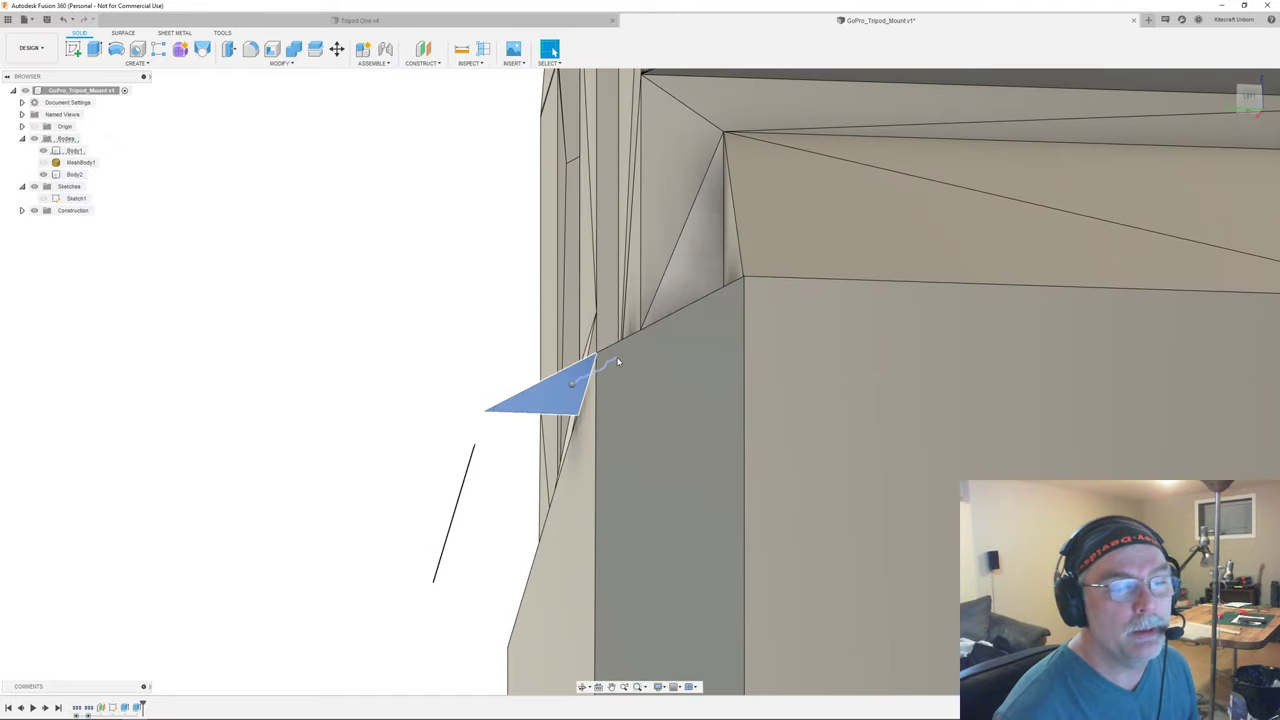
right_click(615, 359)
click(613, 370)
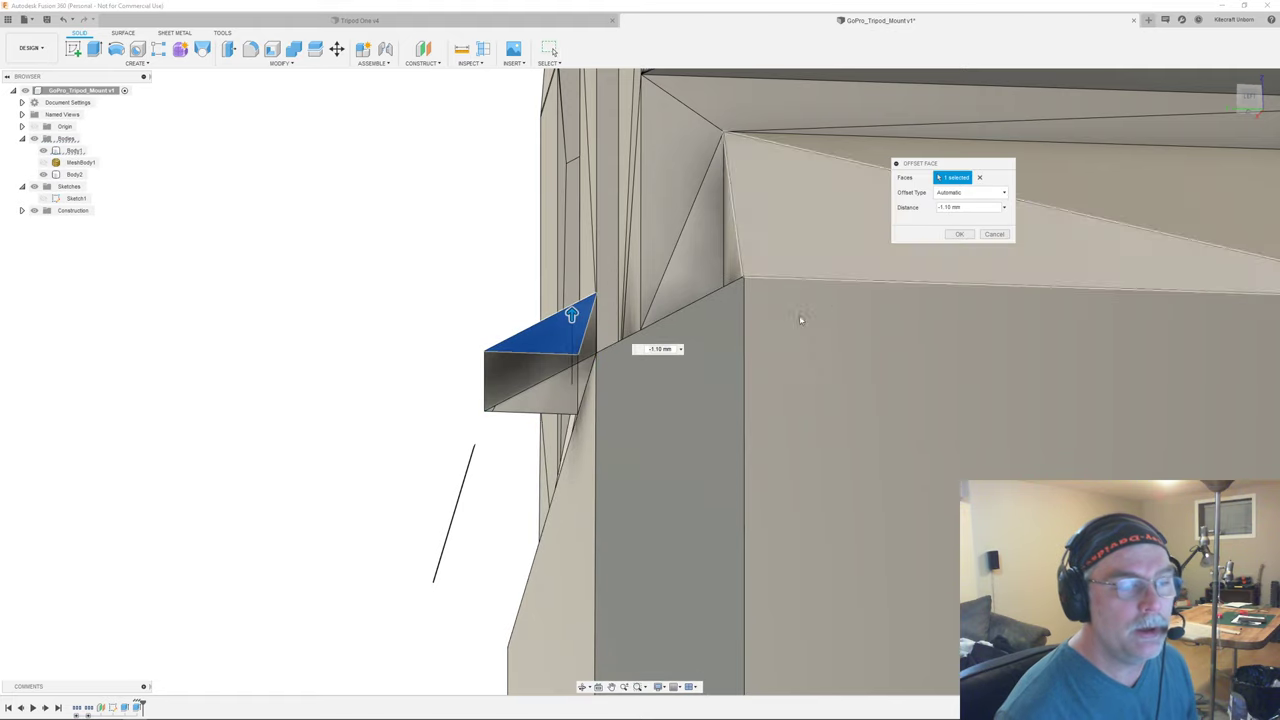
click(956, 235)
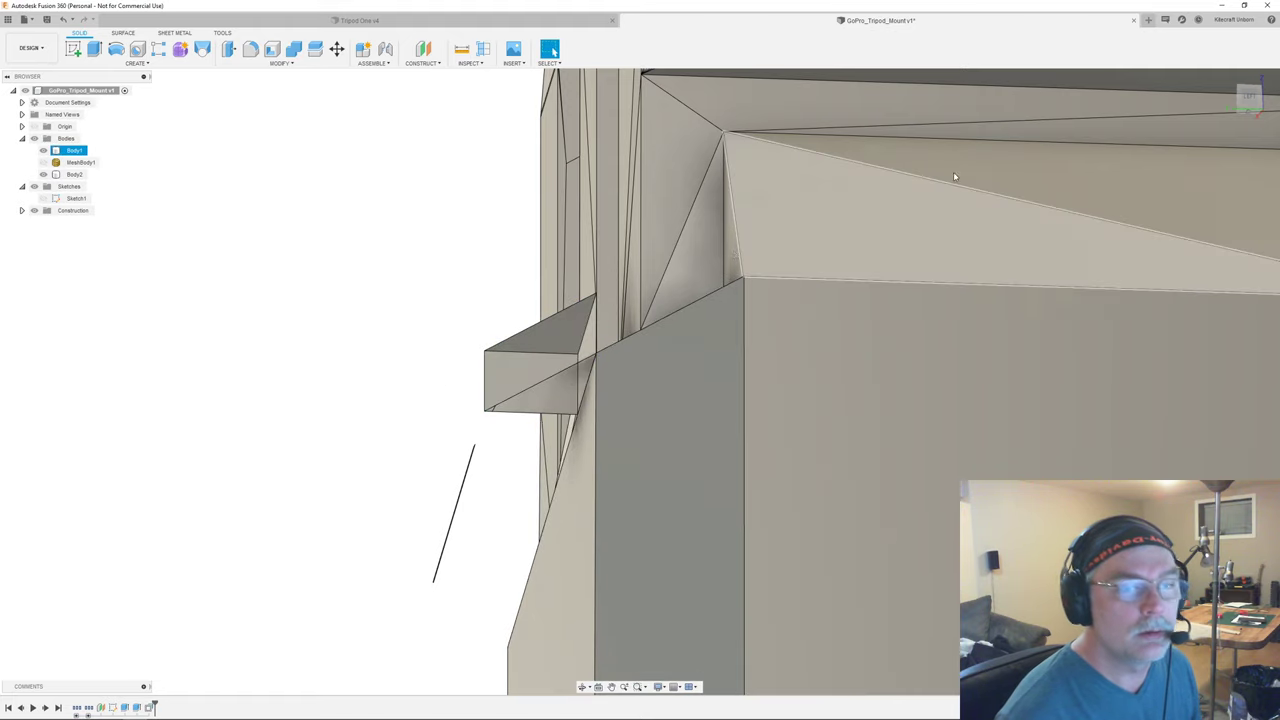
shift+middle_drag(431, 400, 431, 374)
middle_click(400, 406)
key(ctrl+z)
- Delete the small leftover triangular faces jutting out at the base's upper edge
click(665, 458)
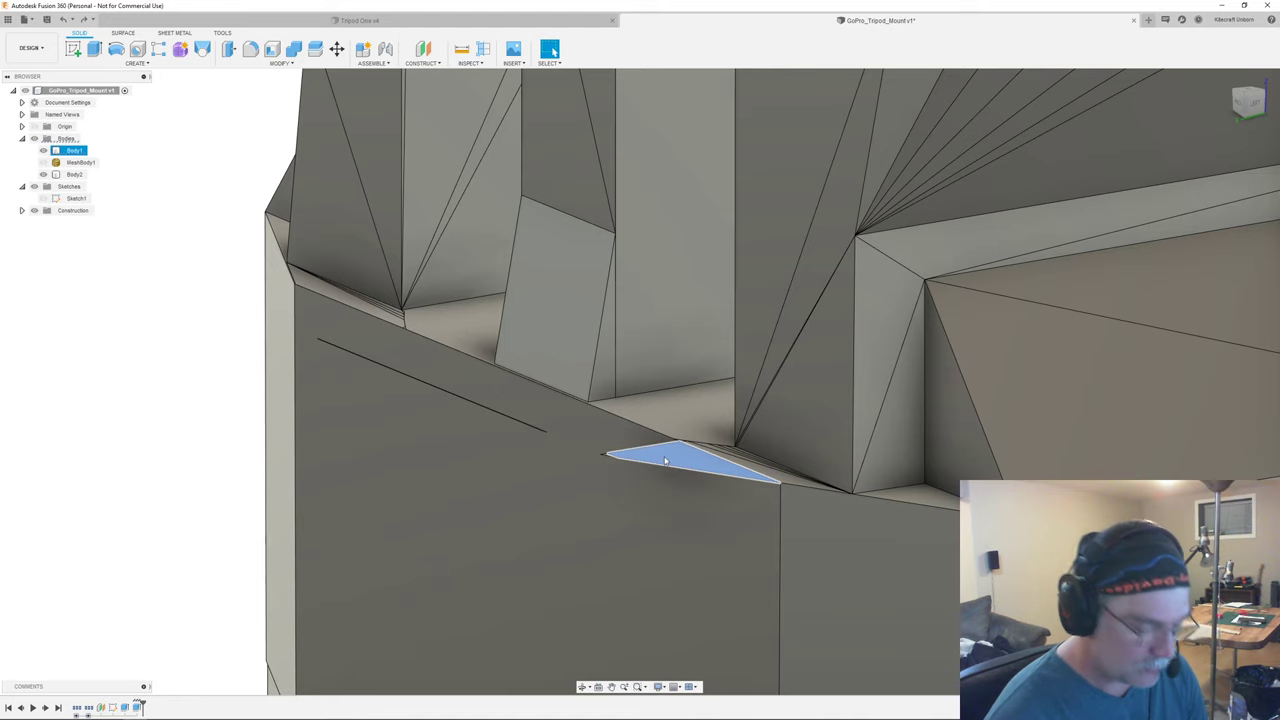
scroll(665, 460, up, 3)
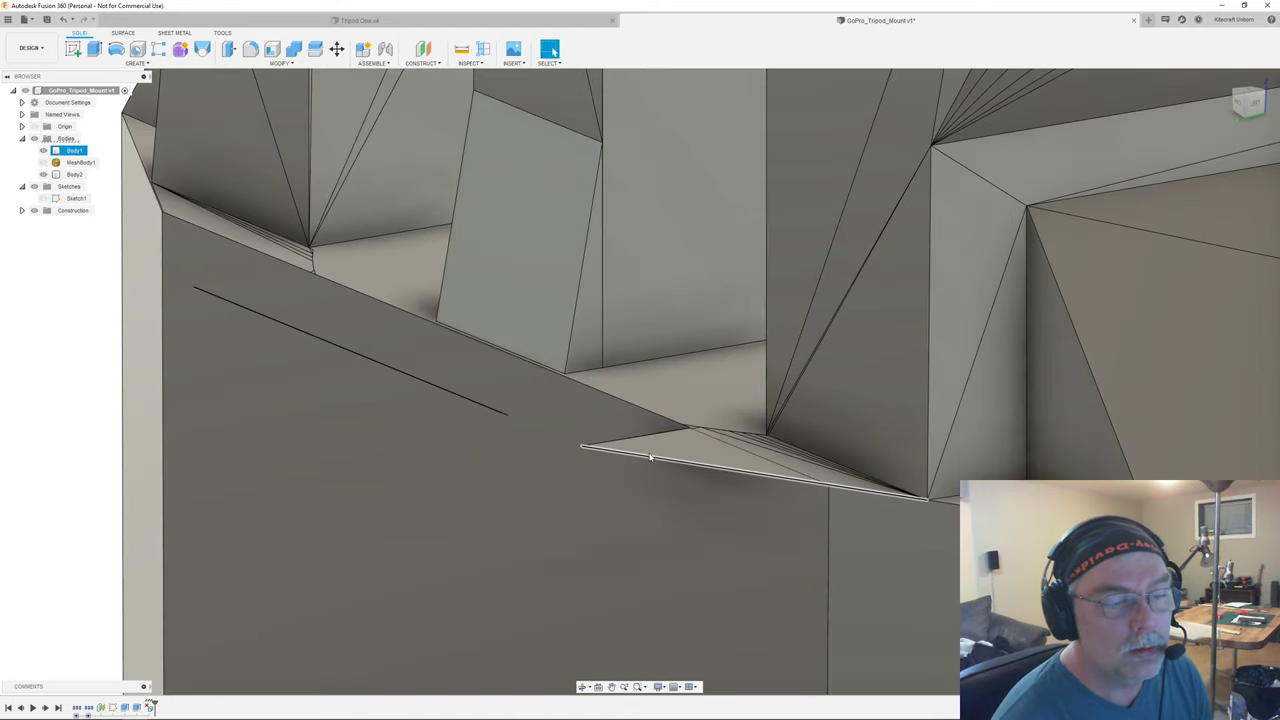
mouse_move(650, 457)
shift+middle_down()
mouse_move(651, 491)
mouse_move(642, 440)
shift+middle_up()
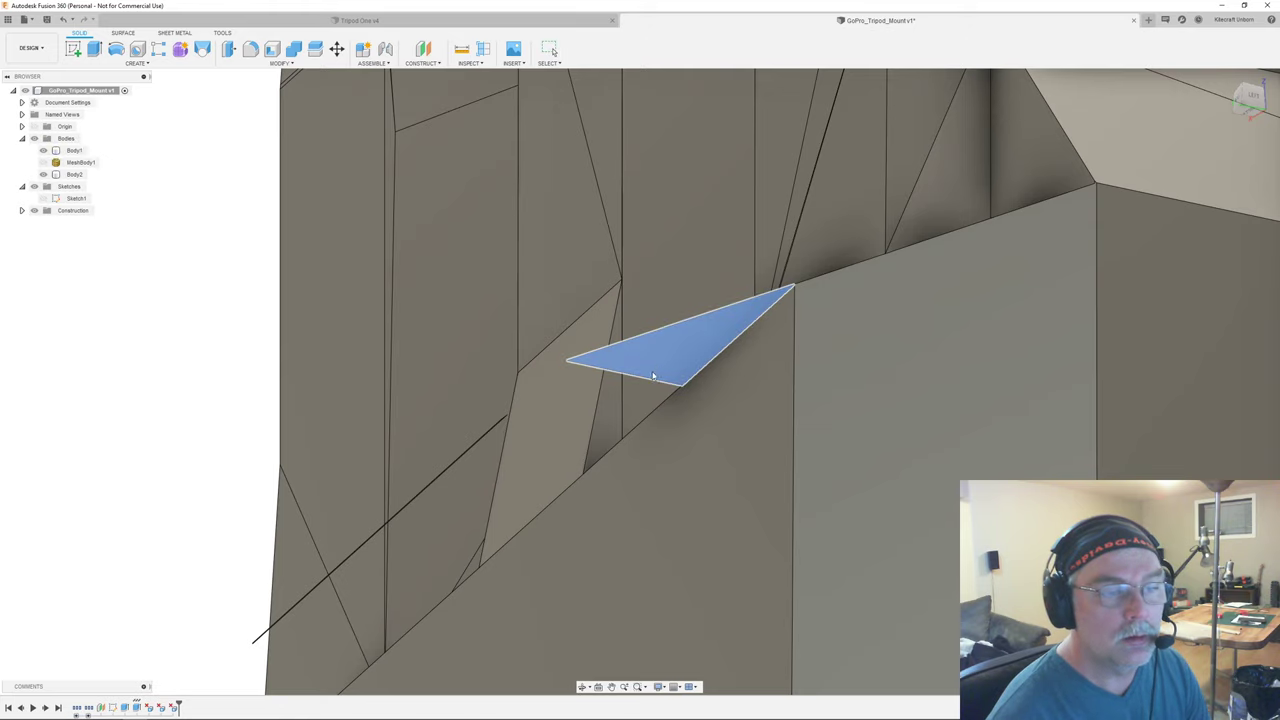
click(653, 375)
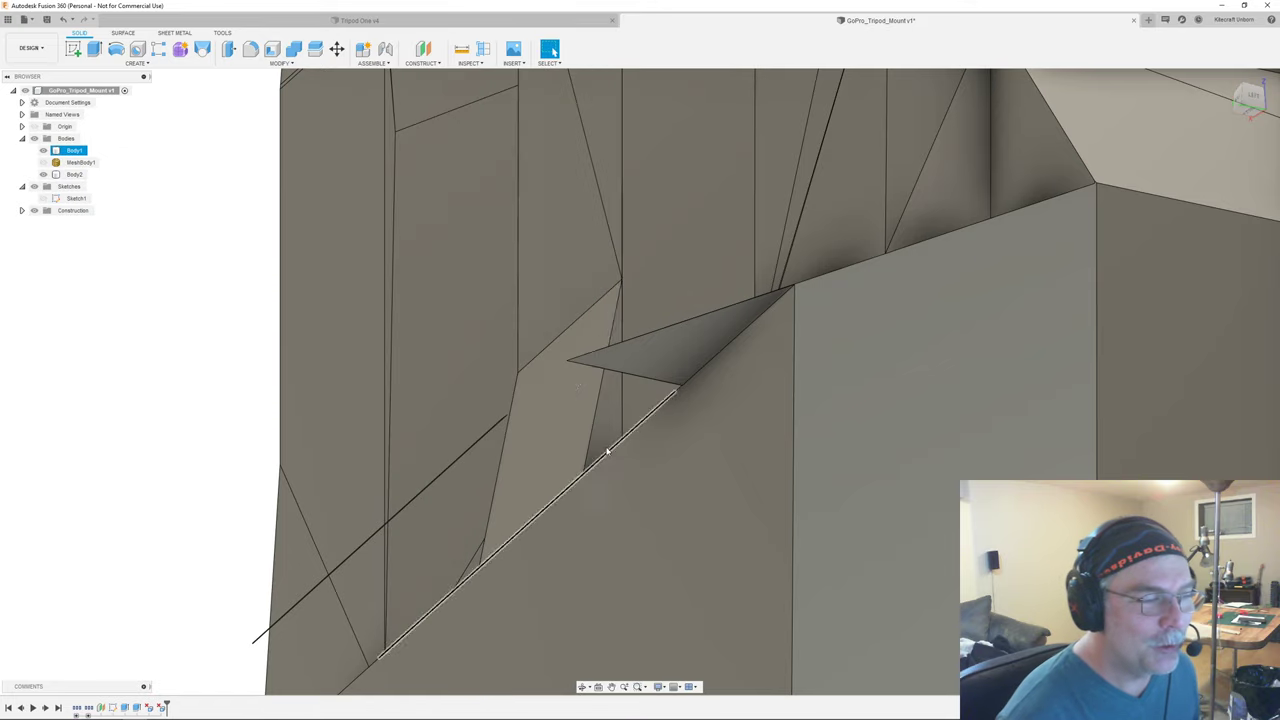
shift+middle_drag(607, 451, 480, 480)
drag(343, 389, 482, 554)
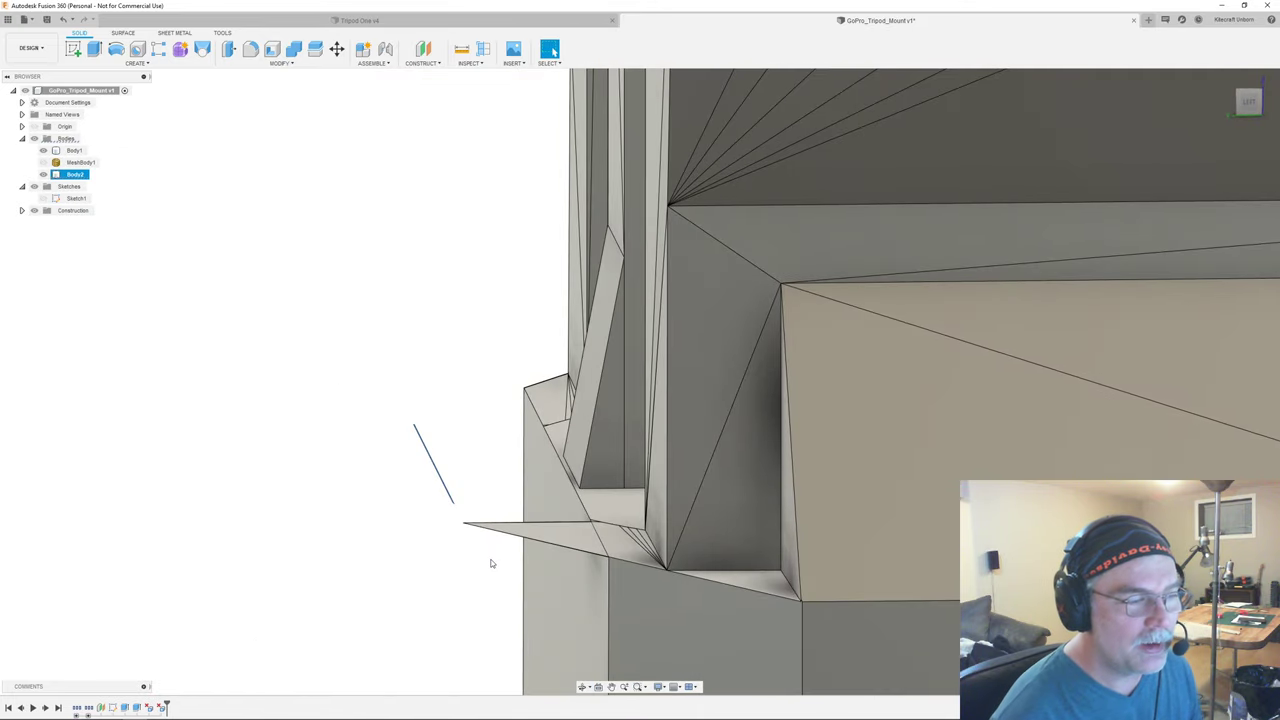
key(Delete)
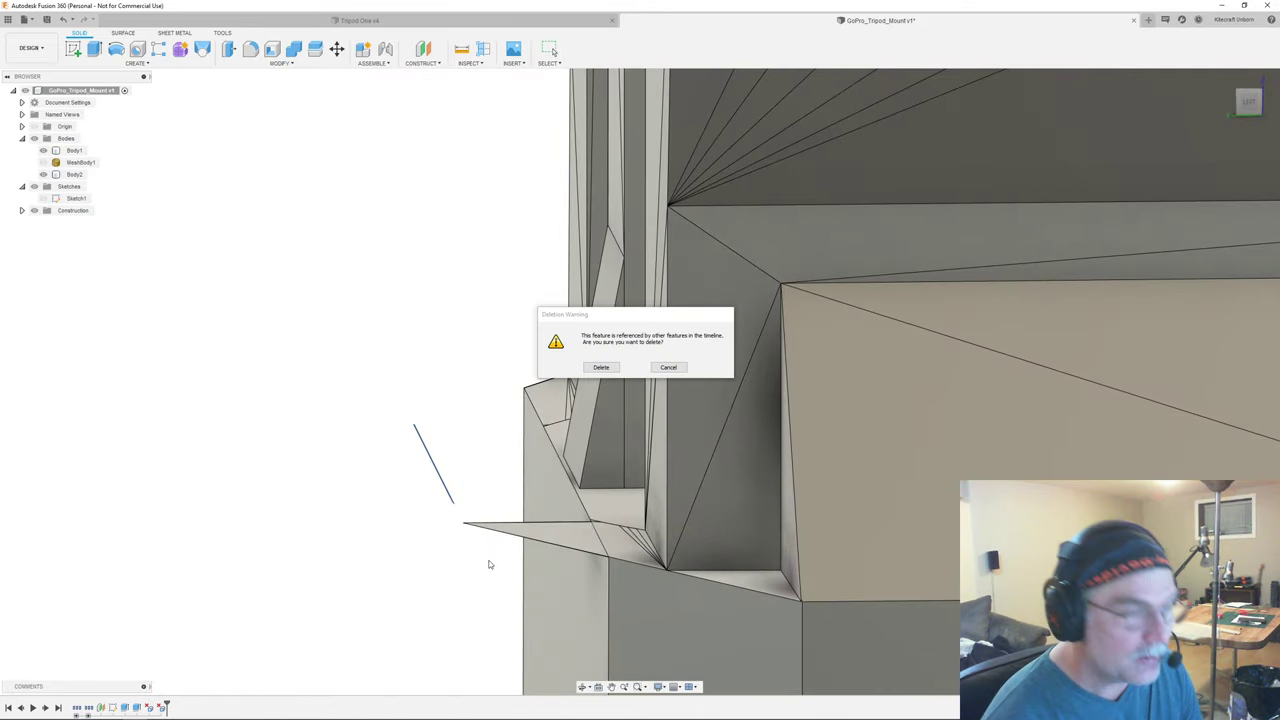
click(668, 367)
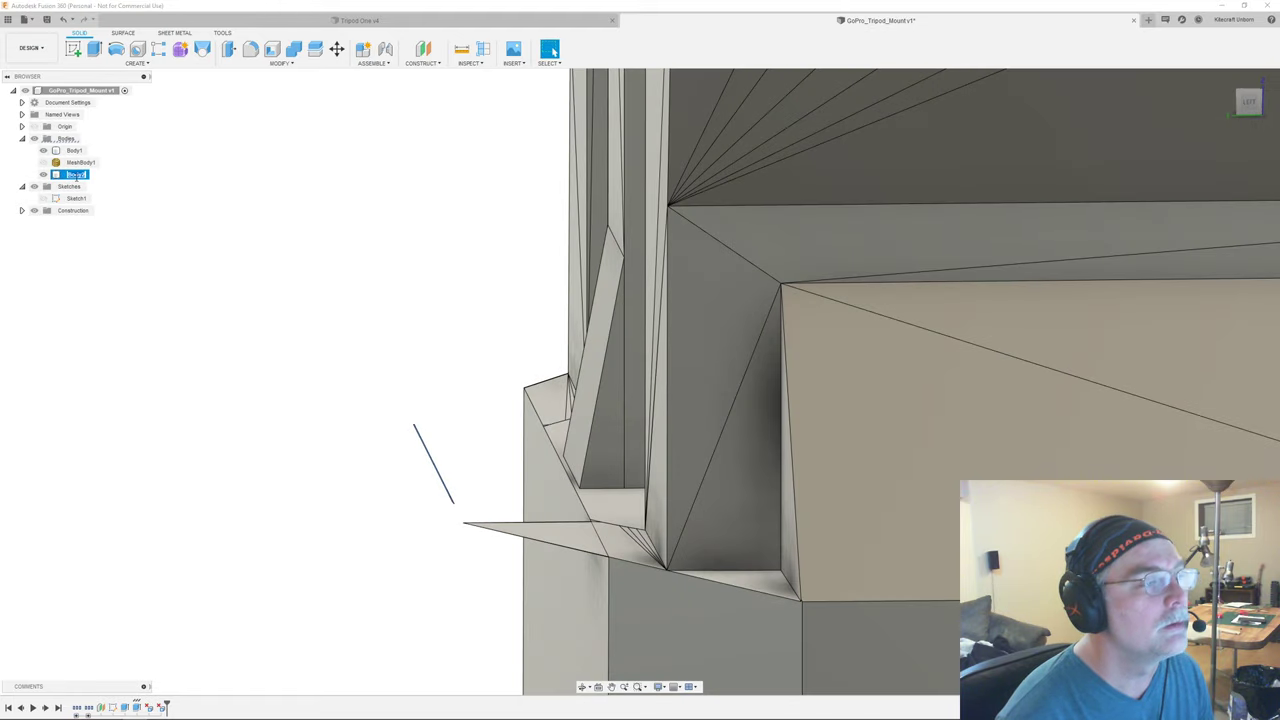
- Remove the stray sliver Body2 floating beside the base from the design
click(106, 188)
click(85, 177)
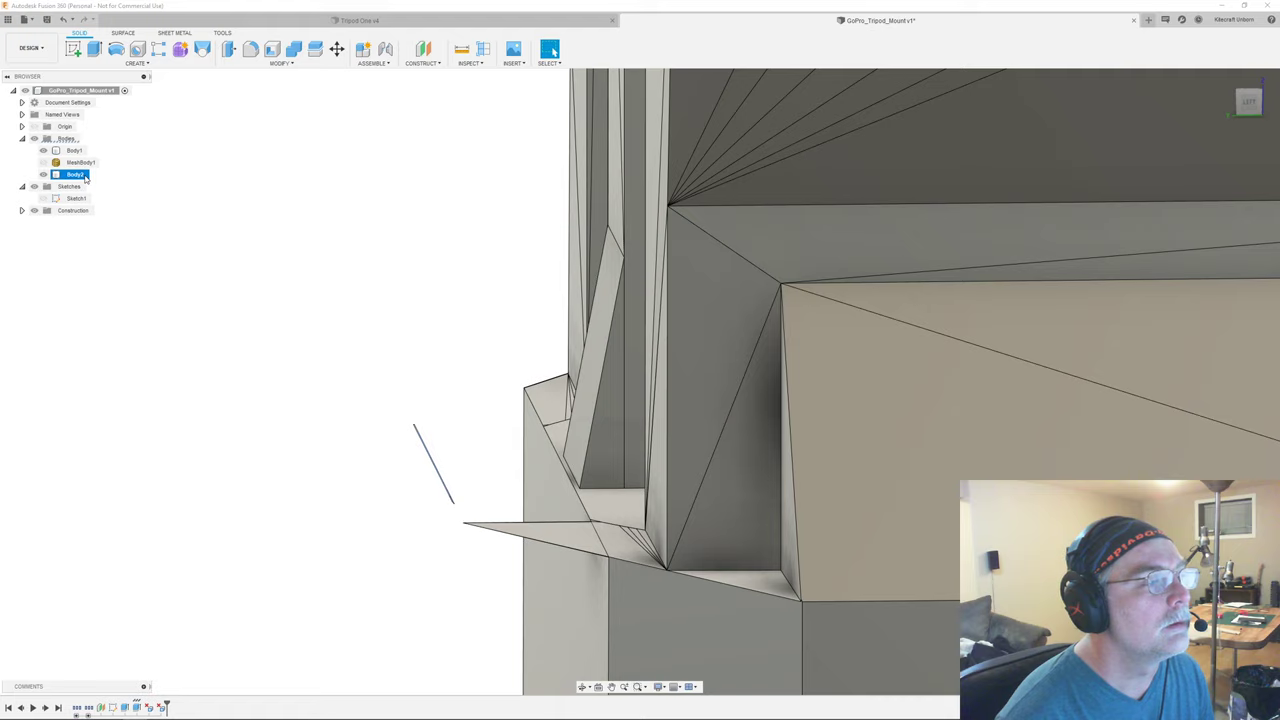
right_click(86, 177)
click(112, 331)
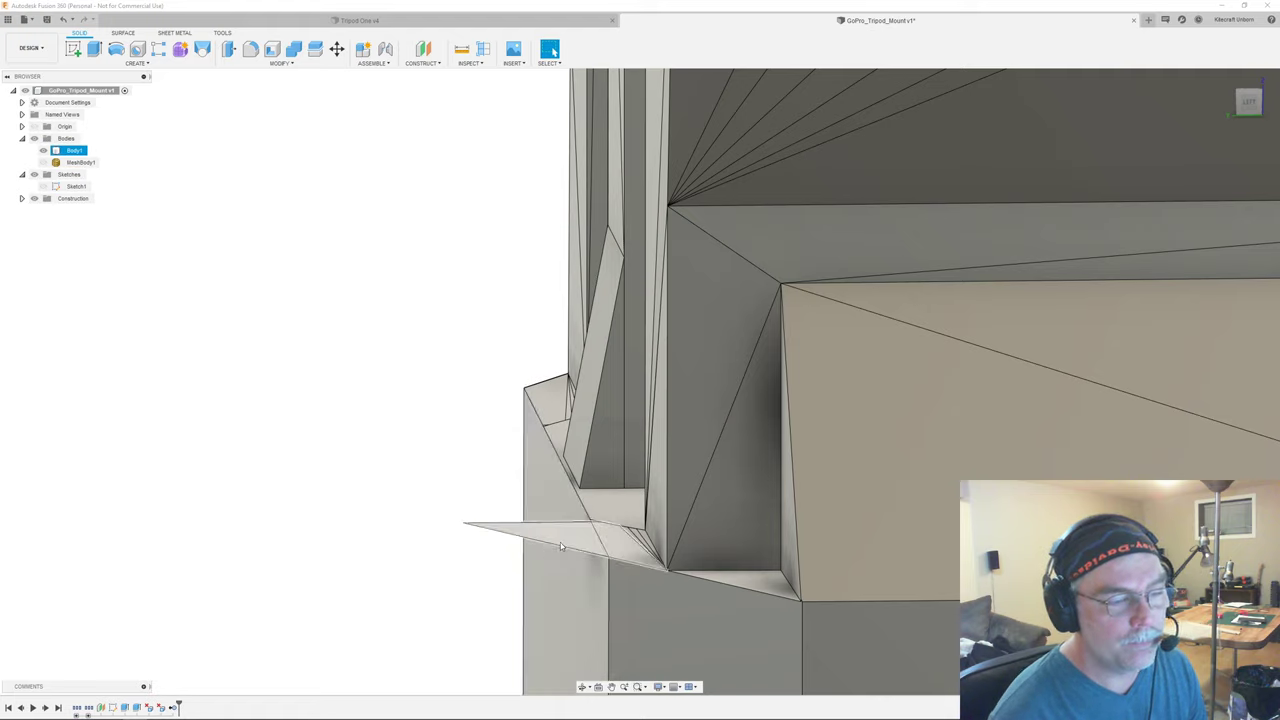
- Split Body1 using the angled side face below the spike at the base's upper edge as the splitting tool
key(s)
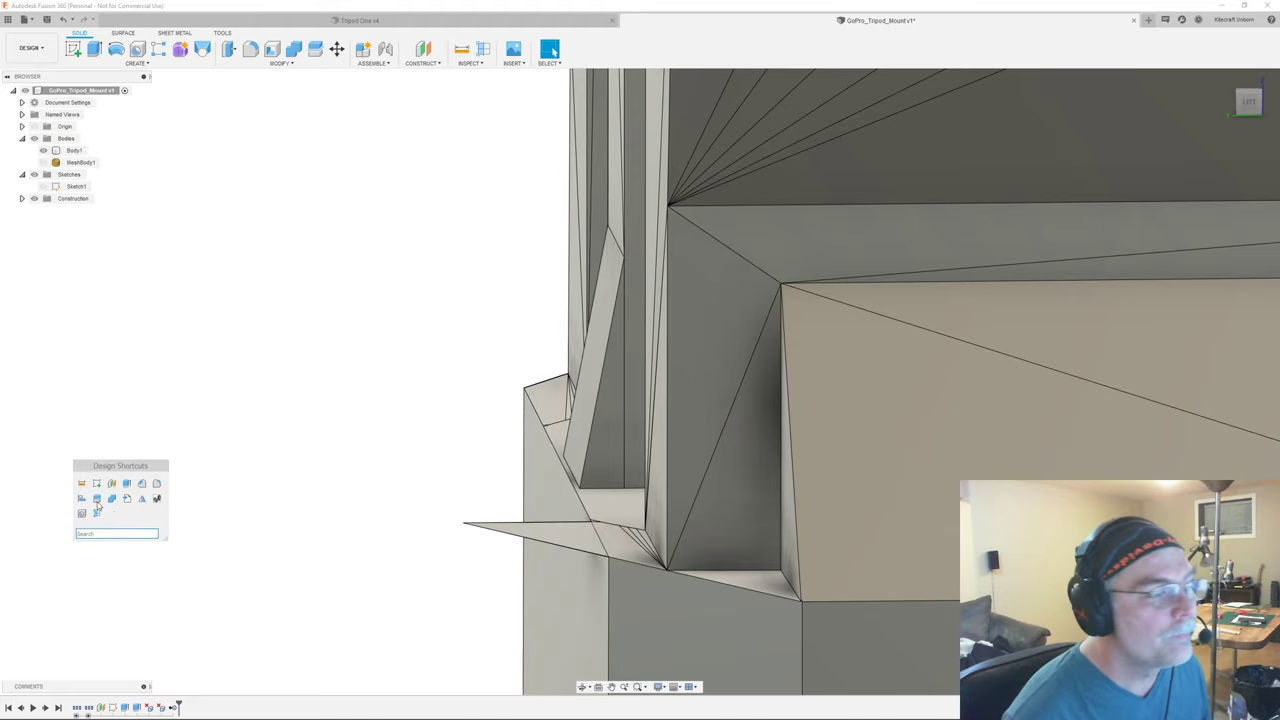
click(96, 498)
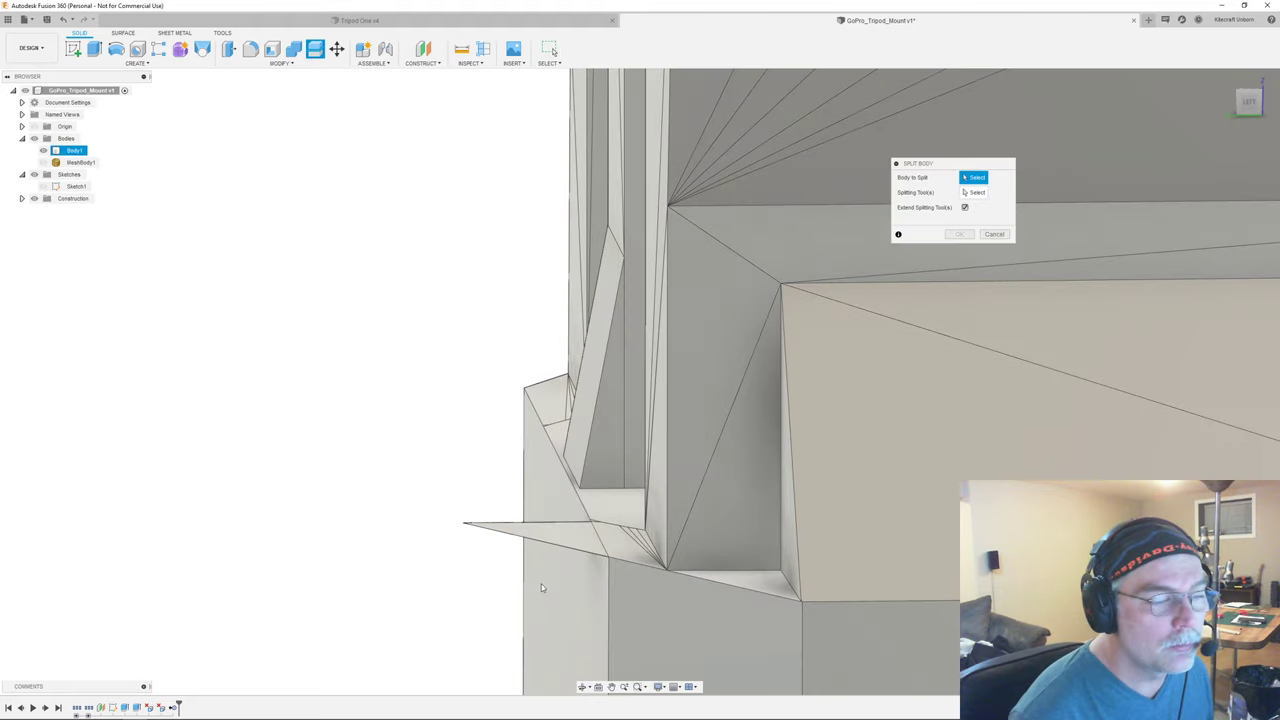
click(541, 584)
click(974, 193)
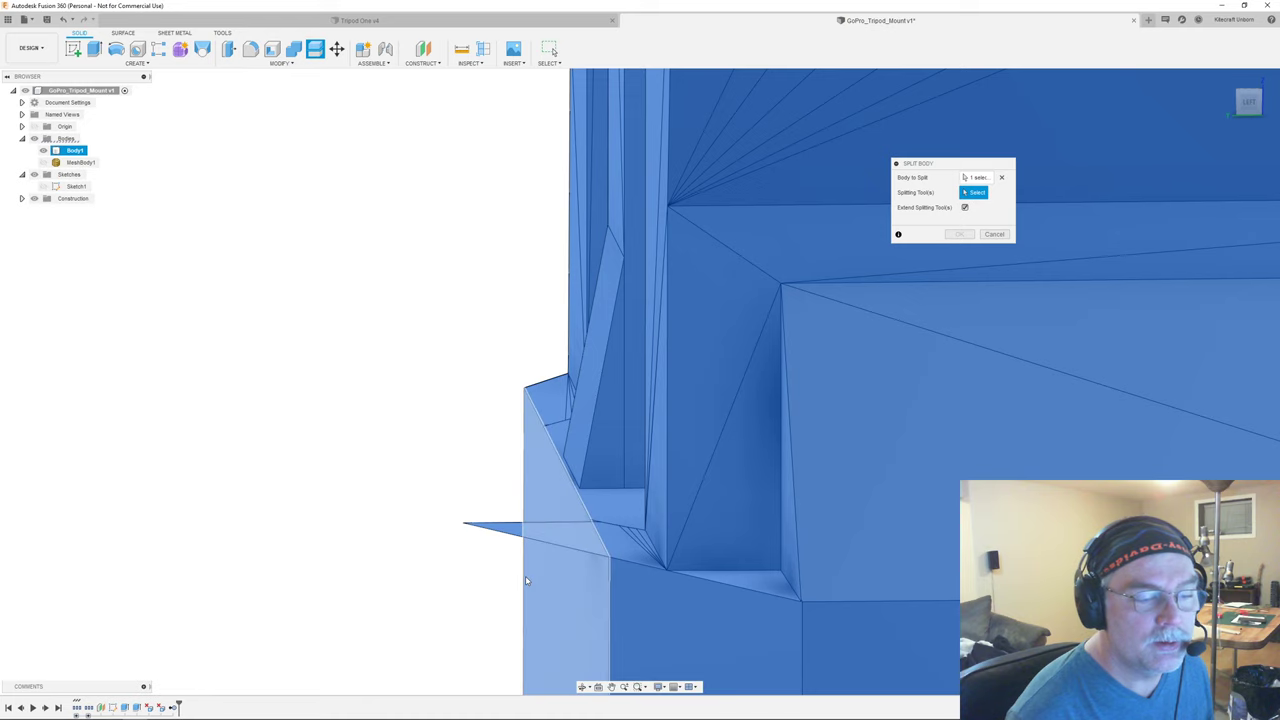
click(591, 567)
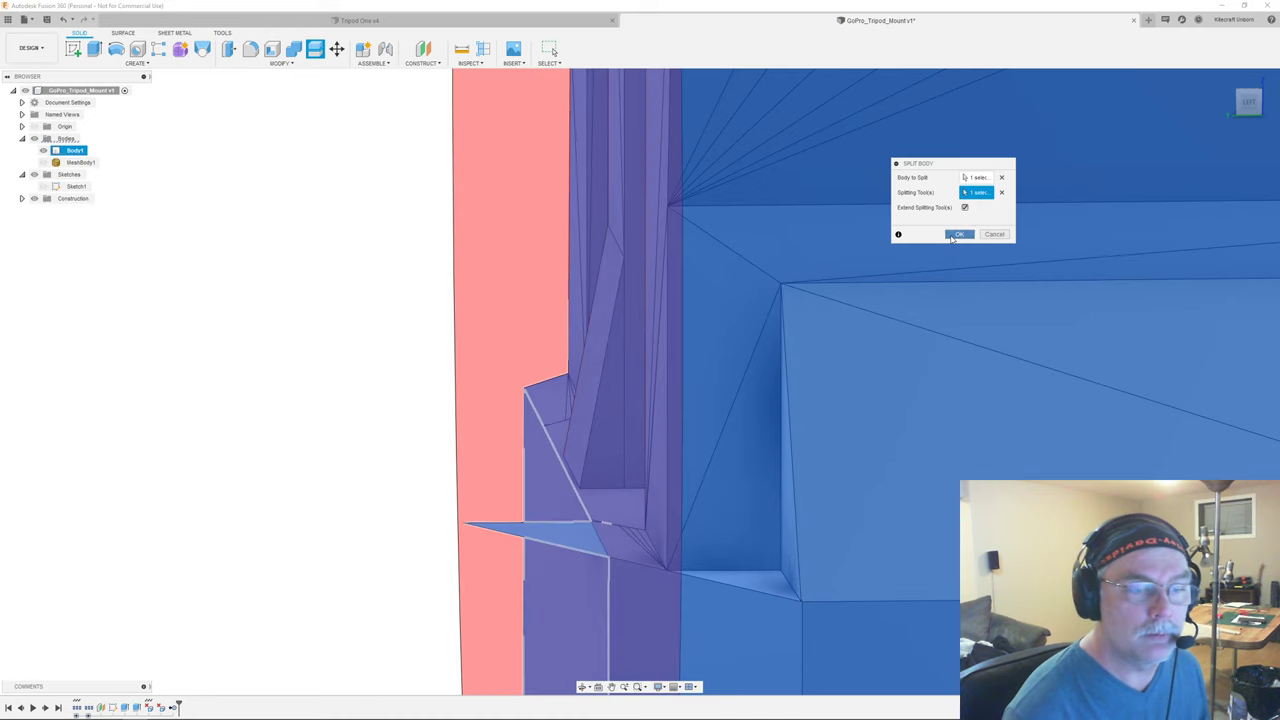
click(958, 235)
- Remove the split-off triangular spike body from the design
click(74, 174)
right_click(73, 175)
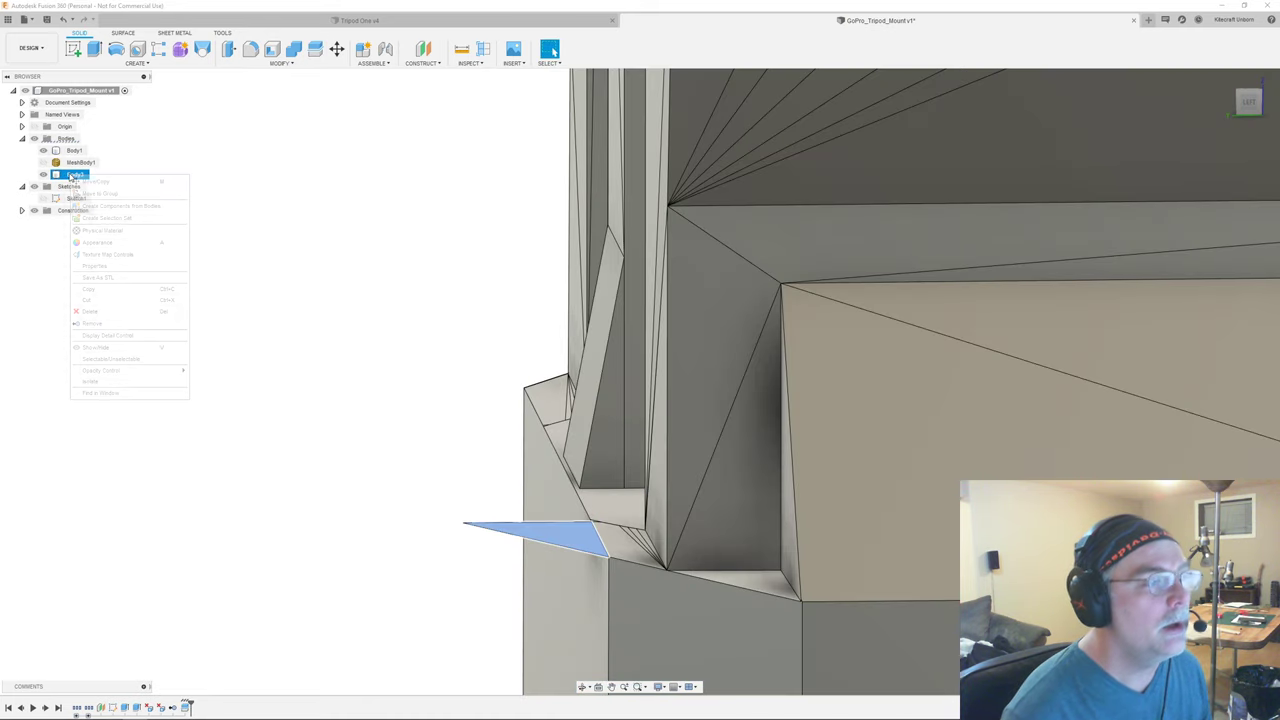
click(143, 326)
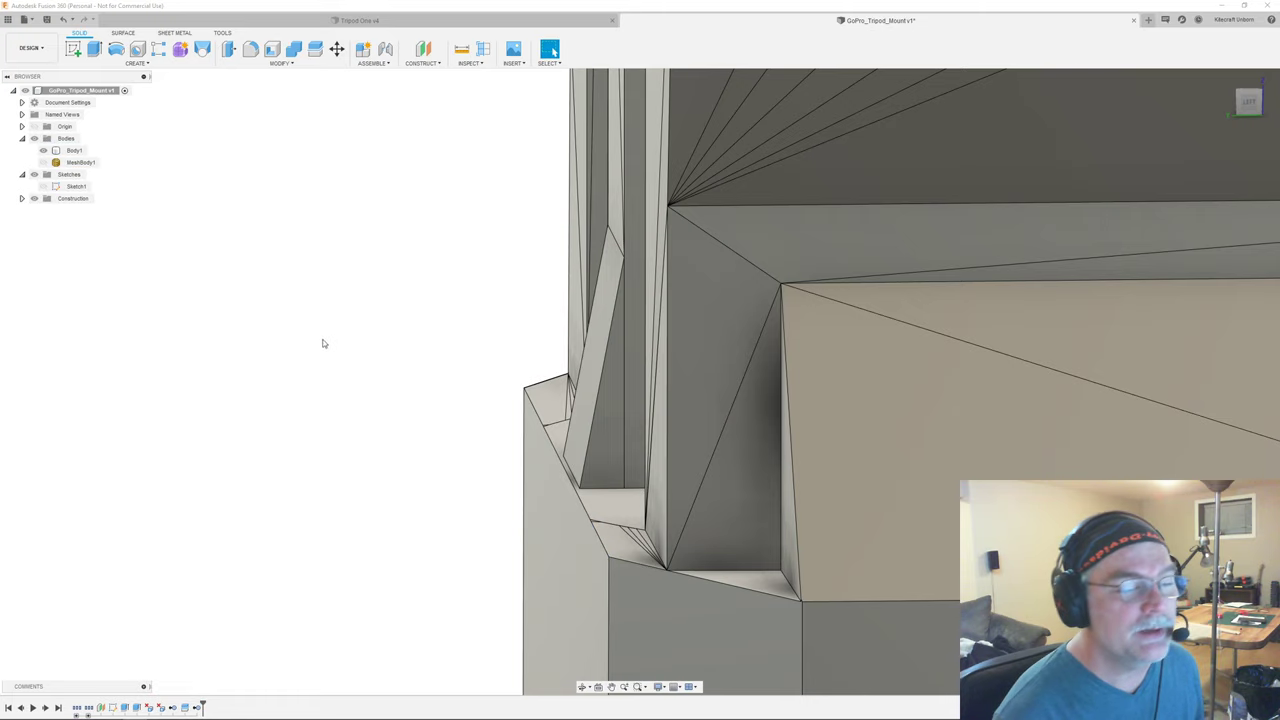
- Measure the distance between the two vertical side edges of the base's wide flat face
scroll(355, 194, down, 2)
middle_drag(355, 194, 444, 304)
scroll(379, 201, down, 2)
scroll(423, 254, down, 2)
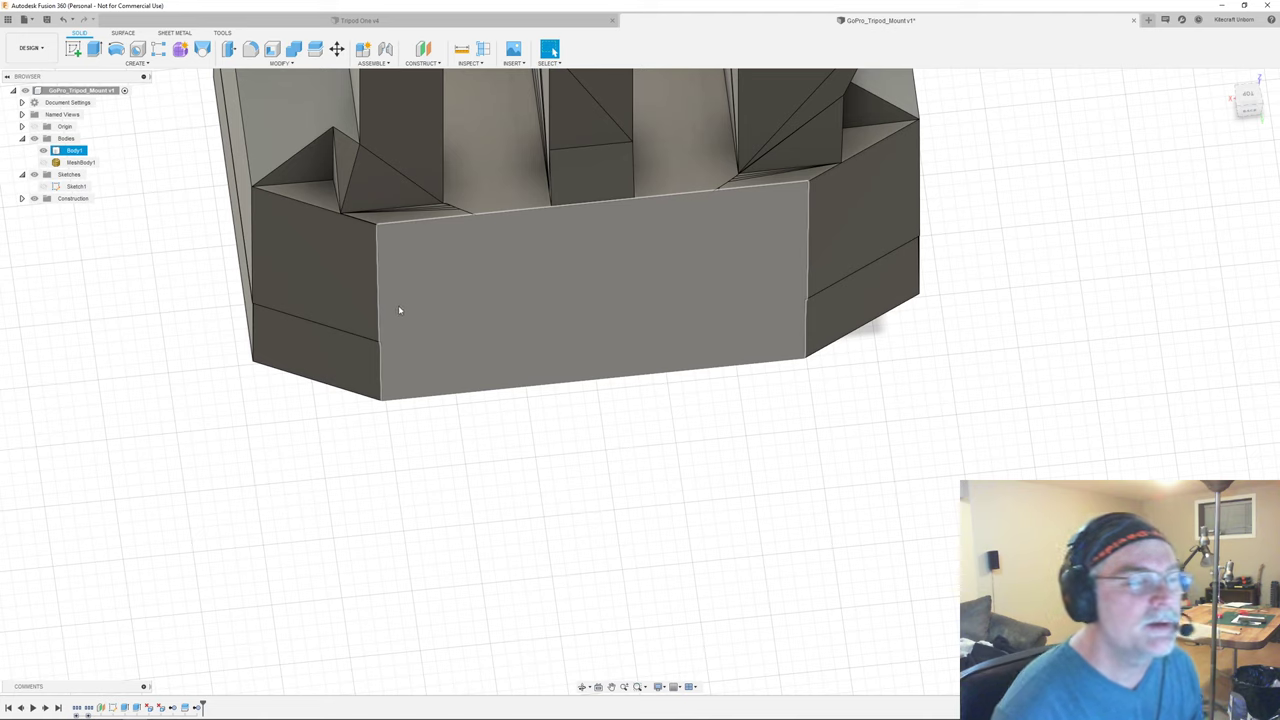
key(s)
click(410, 337)
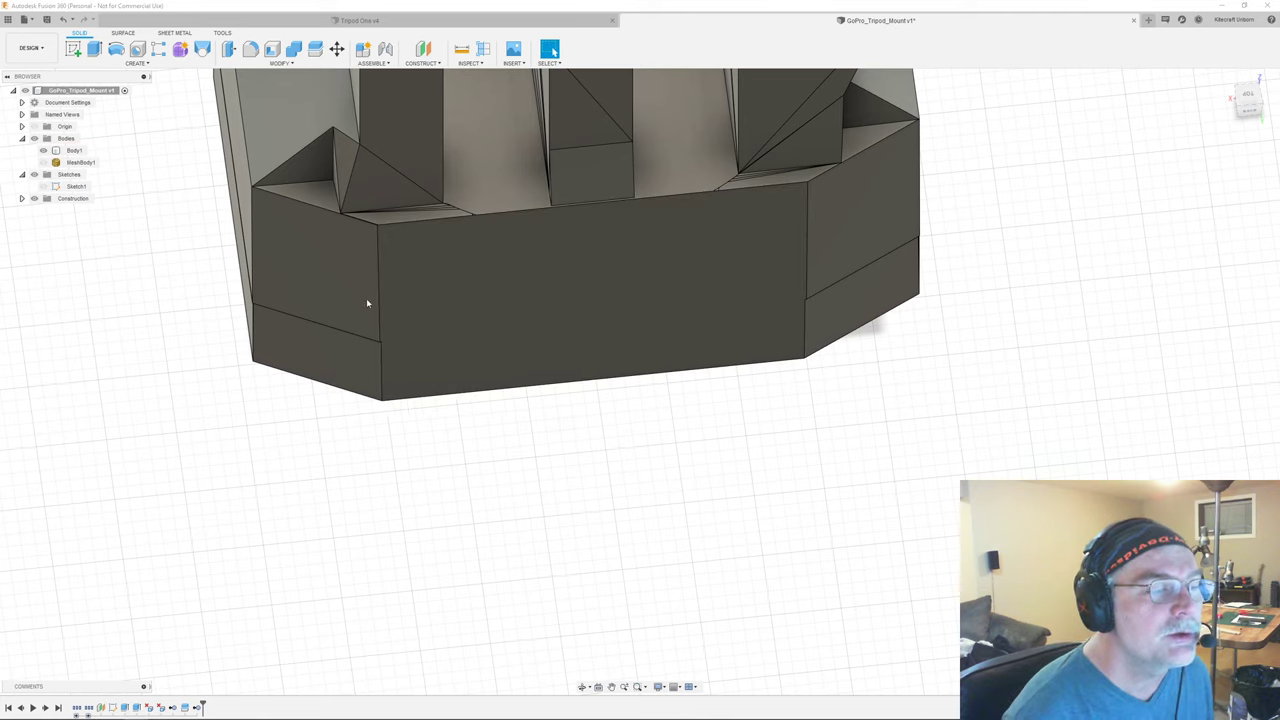
click(380, 284)
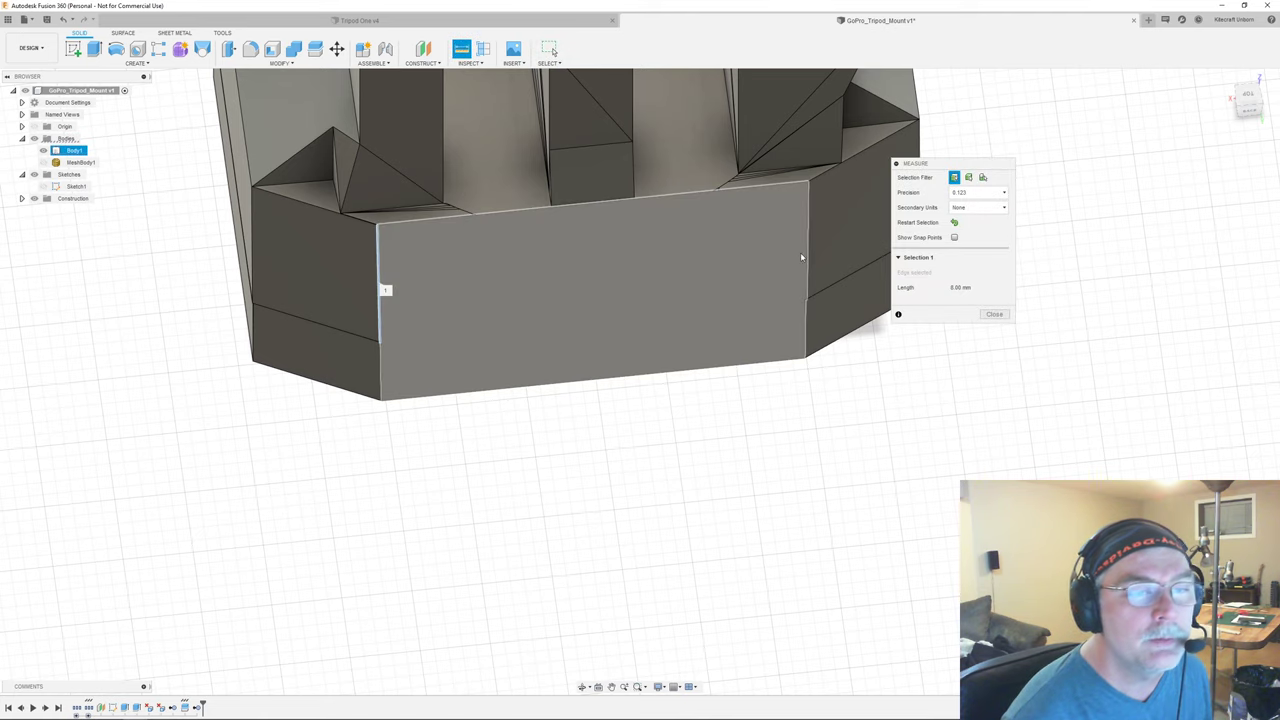
click(807, 256)
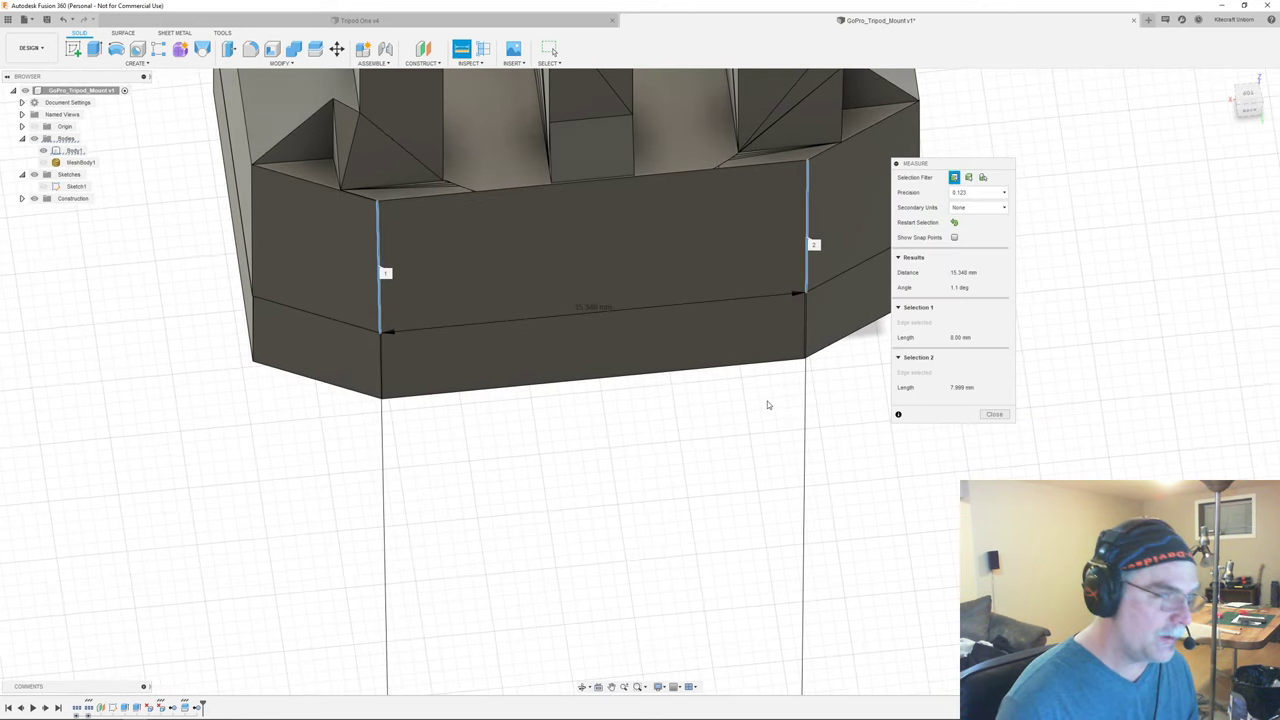
key(Escape)
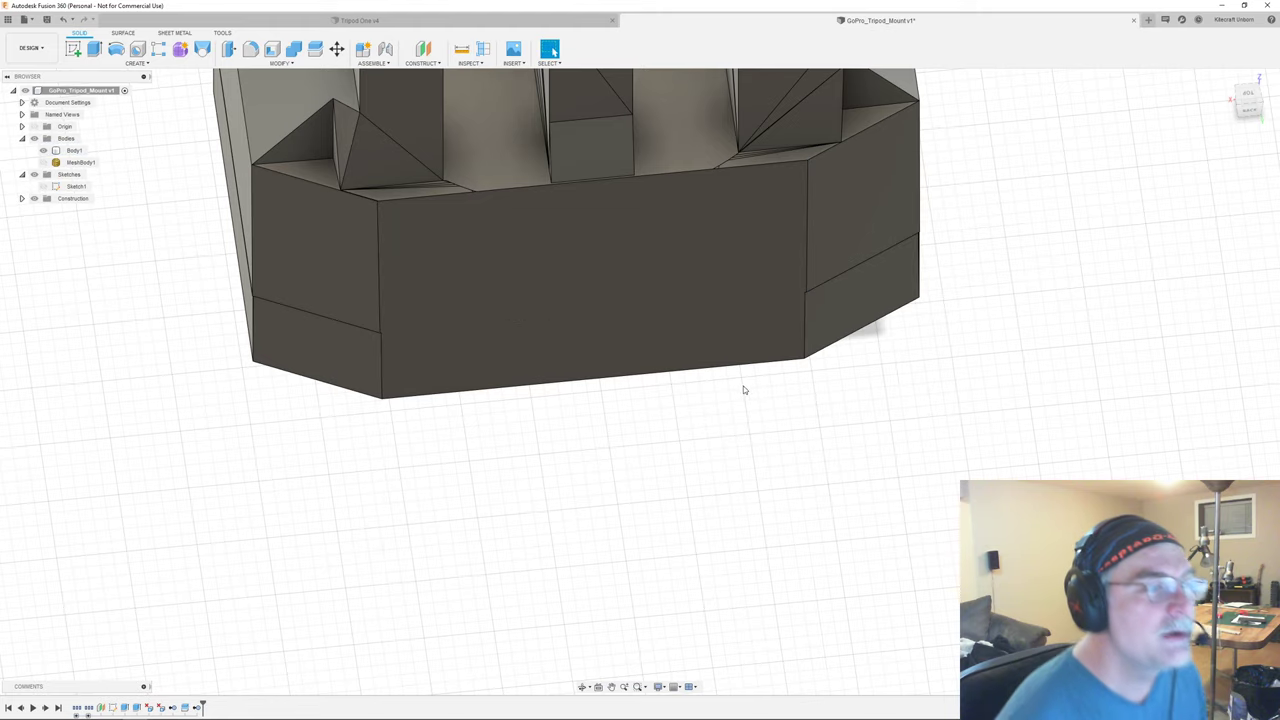
- Create an offset construction plane from the base's wide flat back face
shift+middle_drag(726, 440, 726, 343)
key(s)
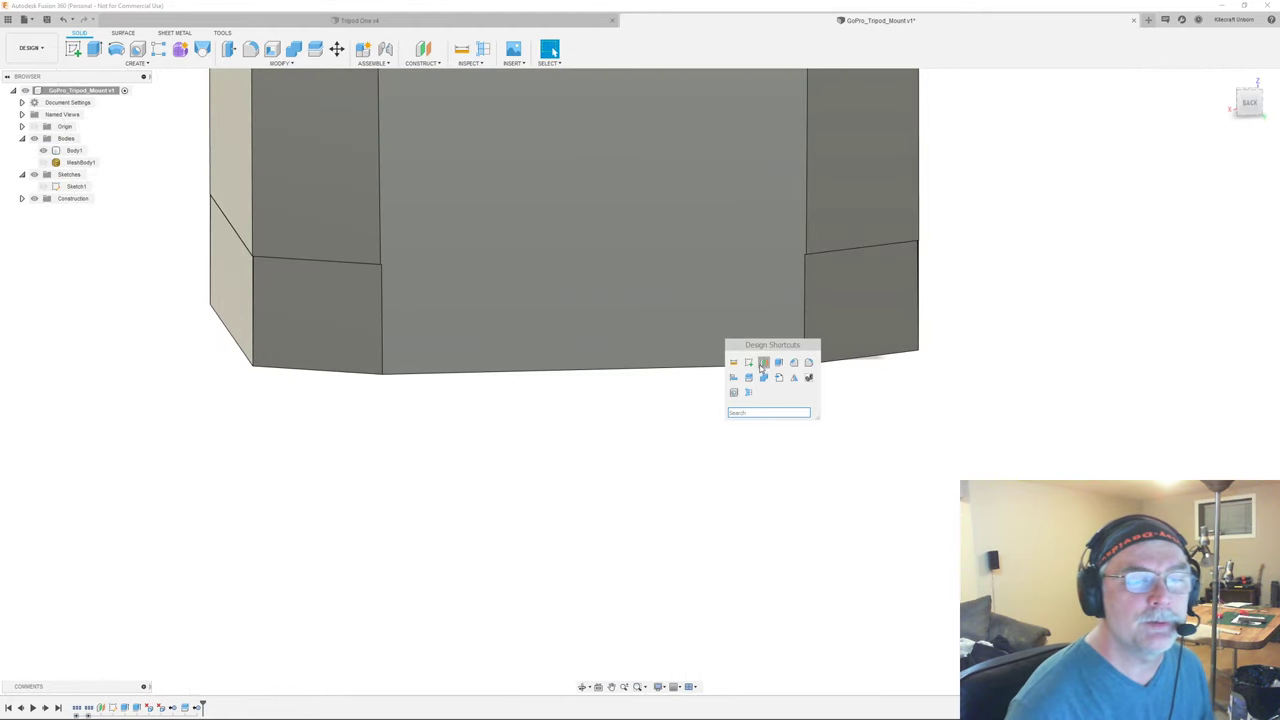
click(763, 363)
click(745, 349)
click(960, 236)
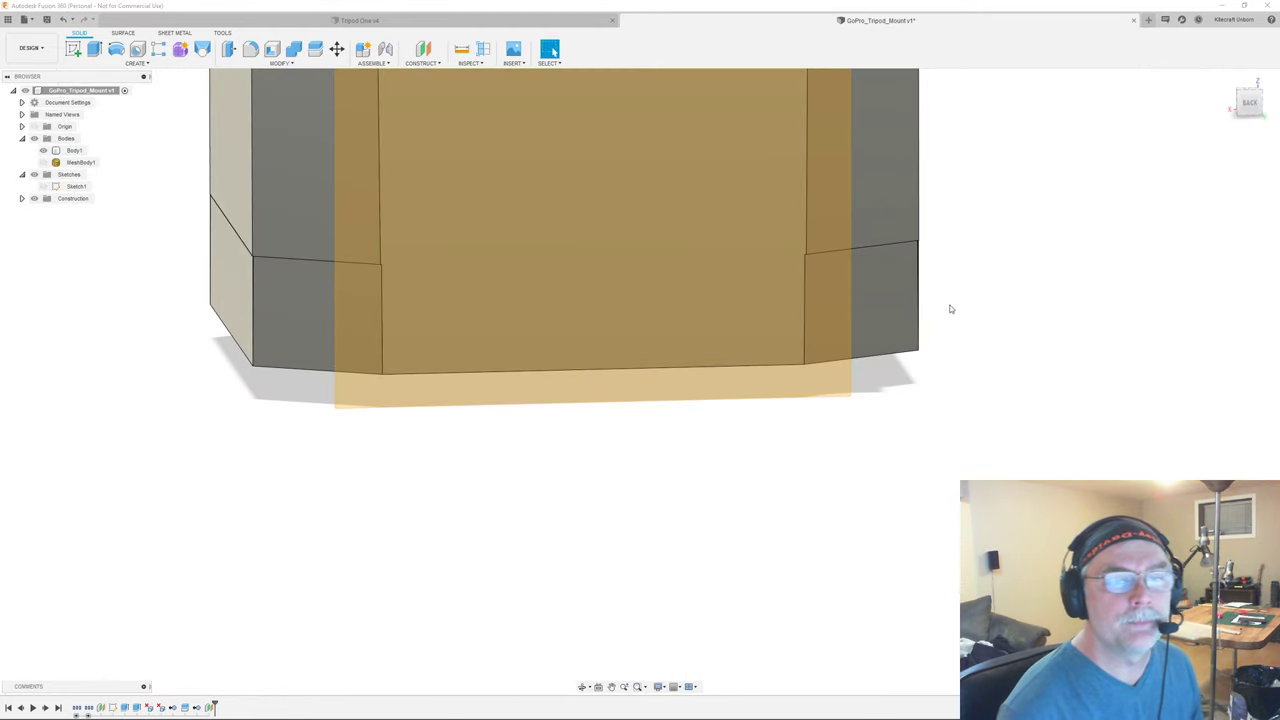
- Start a new sketch on the construction plane at the base's back face
key(s)
click(958, 329)
click(822, 358)
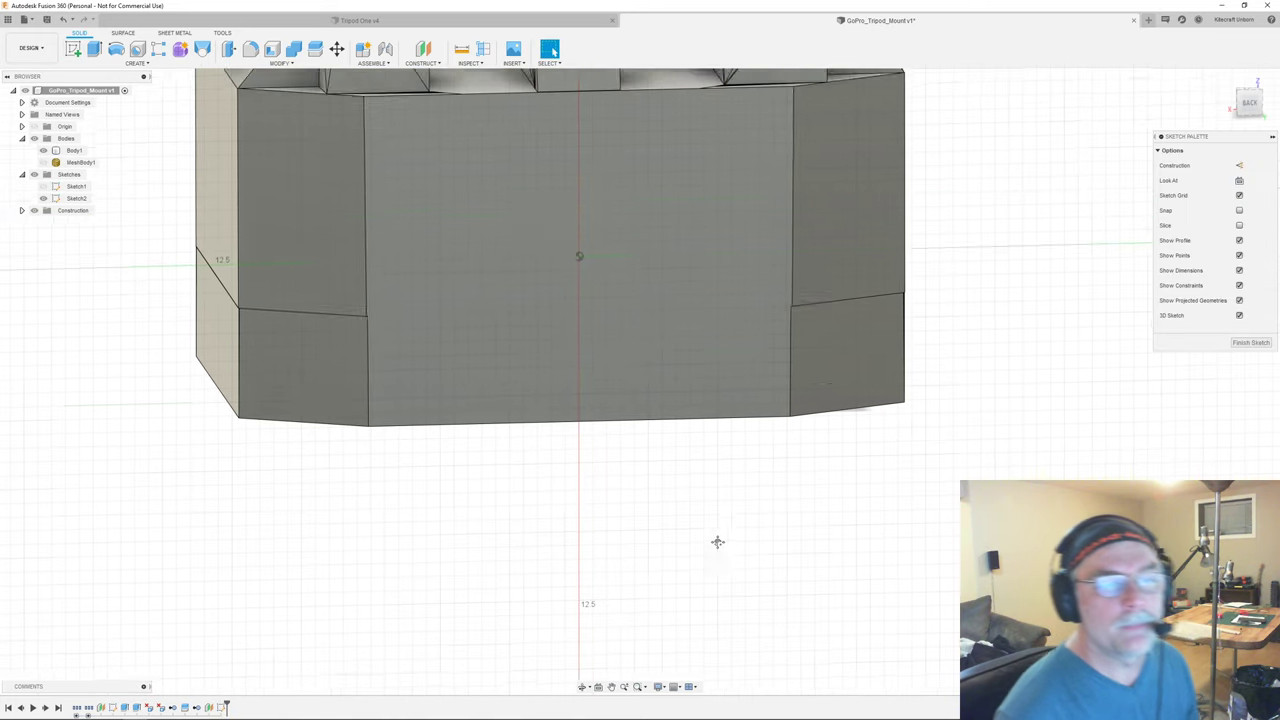
key(s)
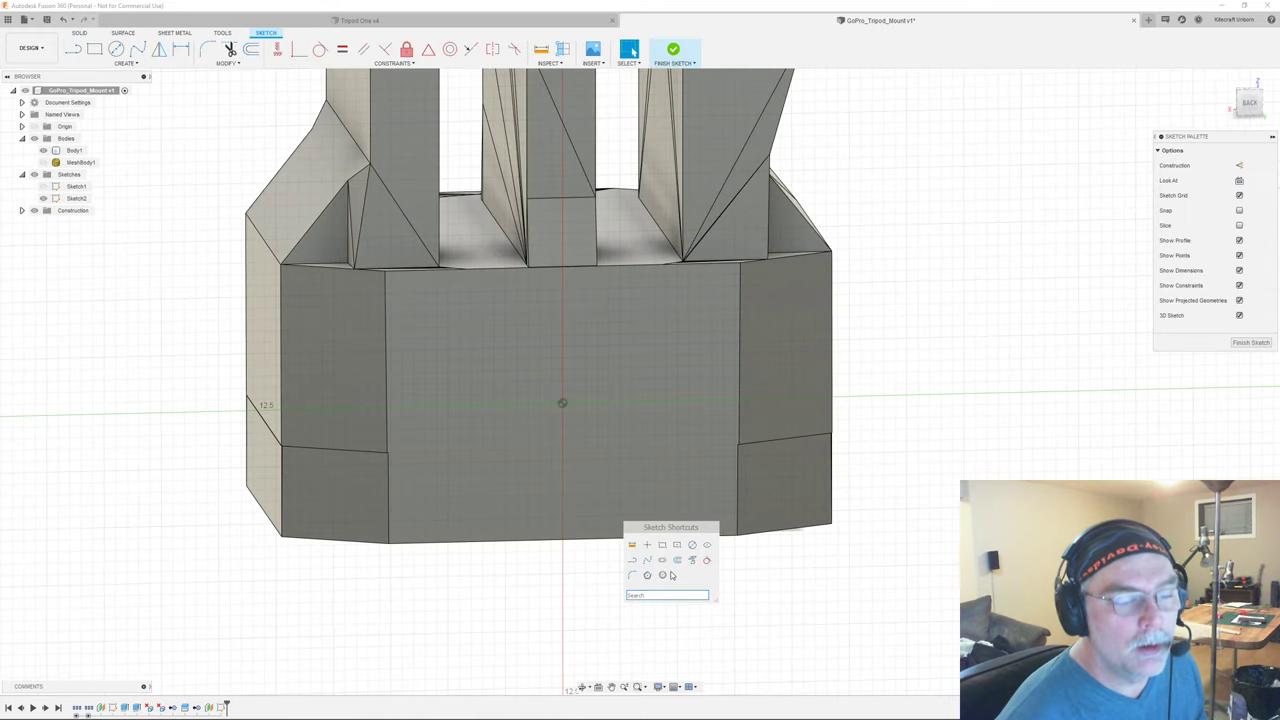
click(691, 564)
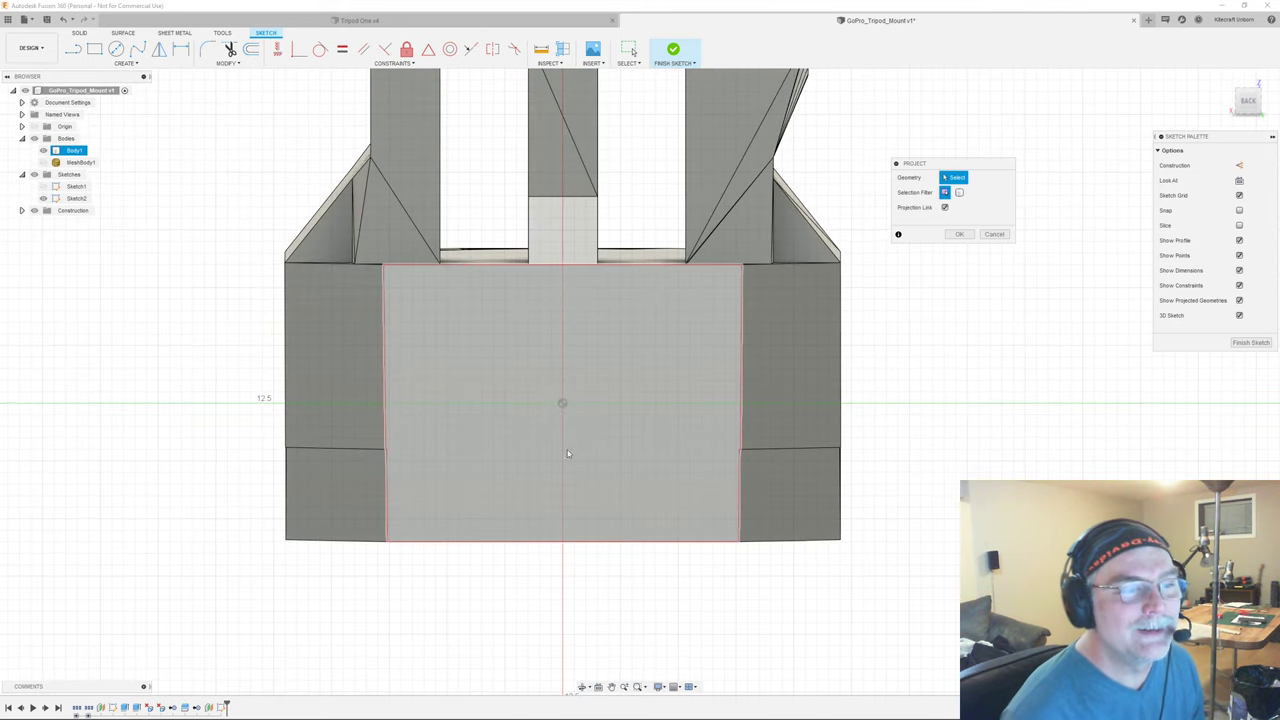
- Hide Body1 and draw a vertical construction line about 6.6 mm long from the sketch origin up past the base's upper edge
key(s)
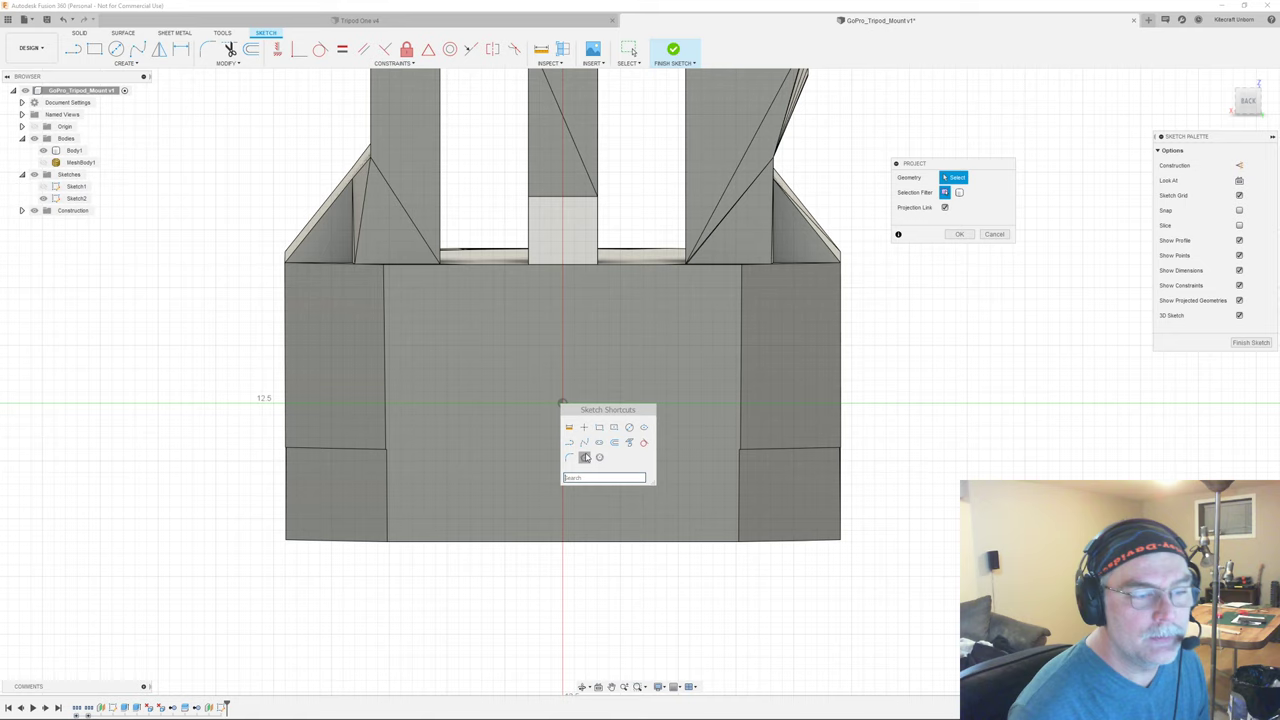
click(570, 443)
click(563, 404)
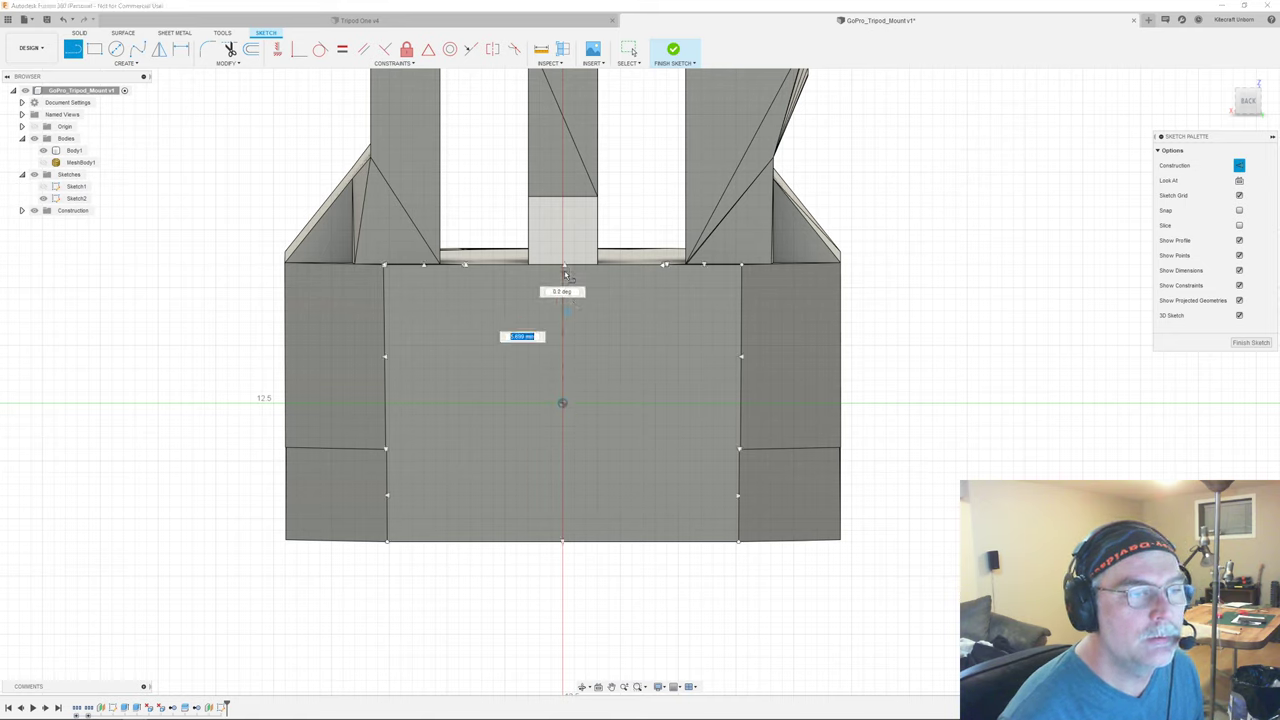
scroll(561, 264, up, 3)
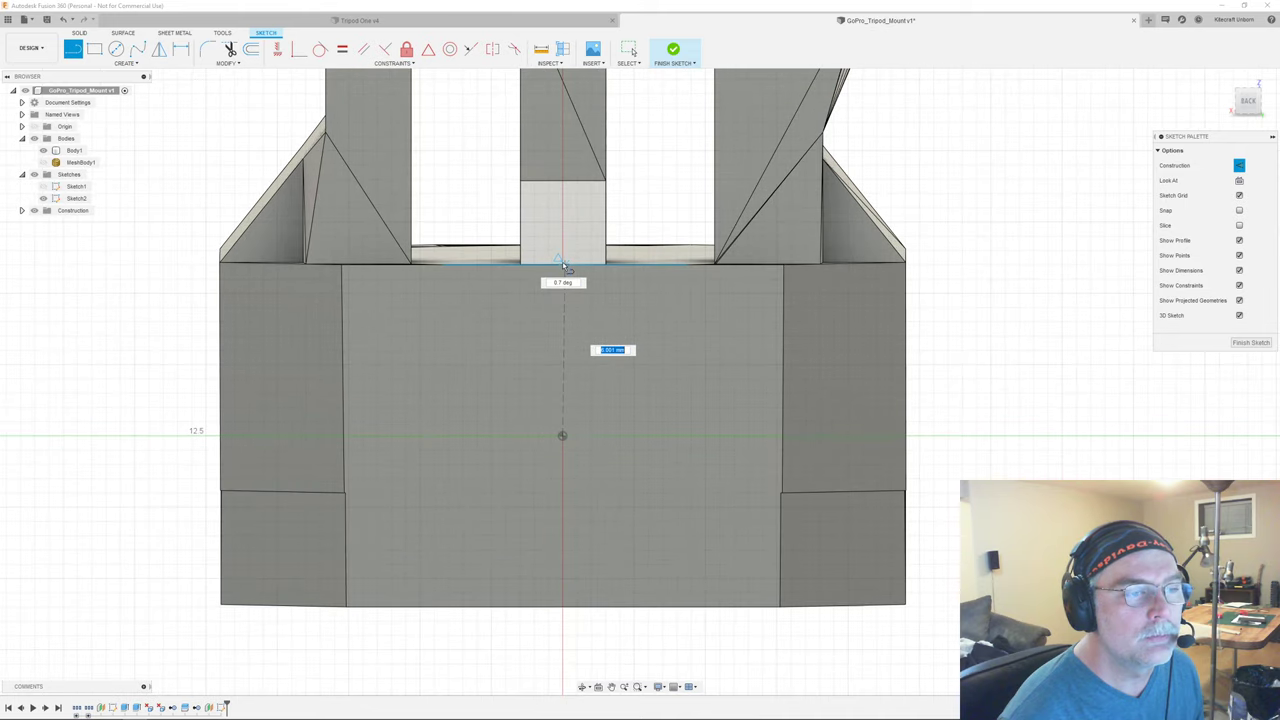
click(43, 151)
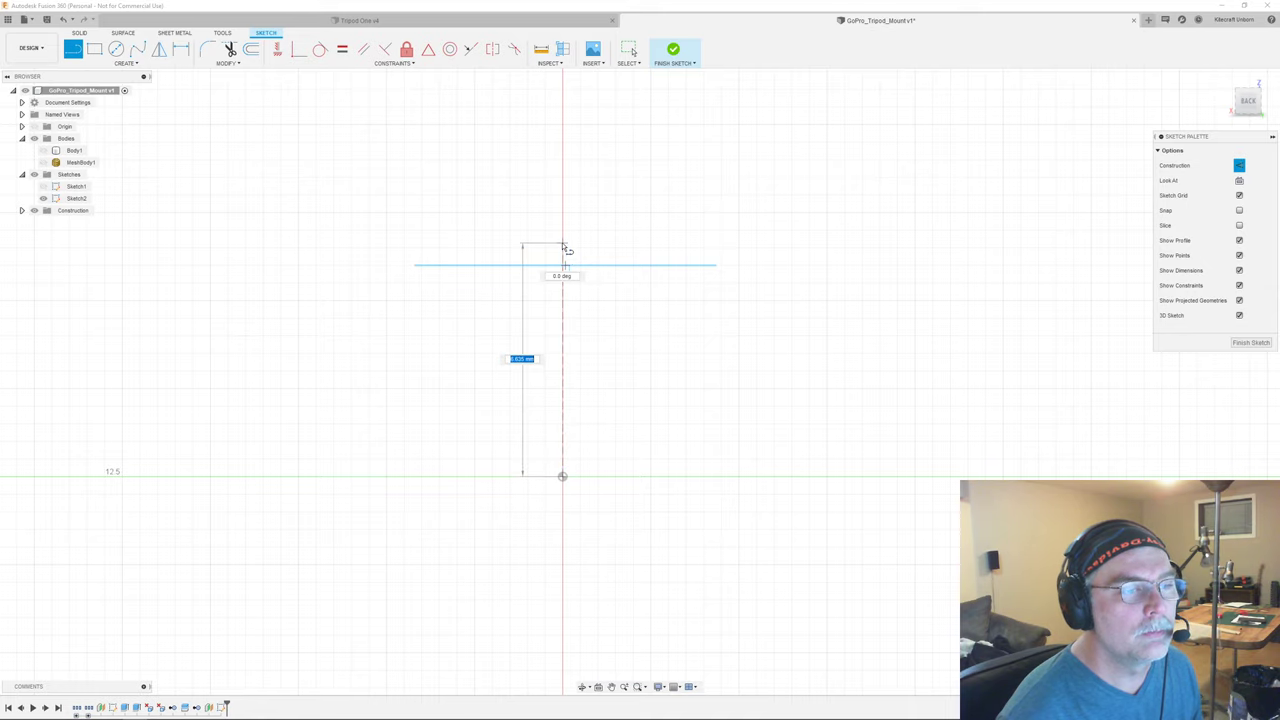
click(563, 245)
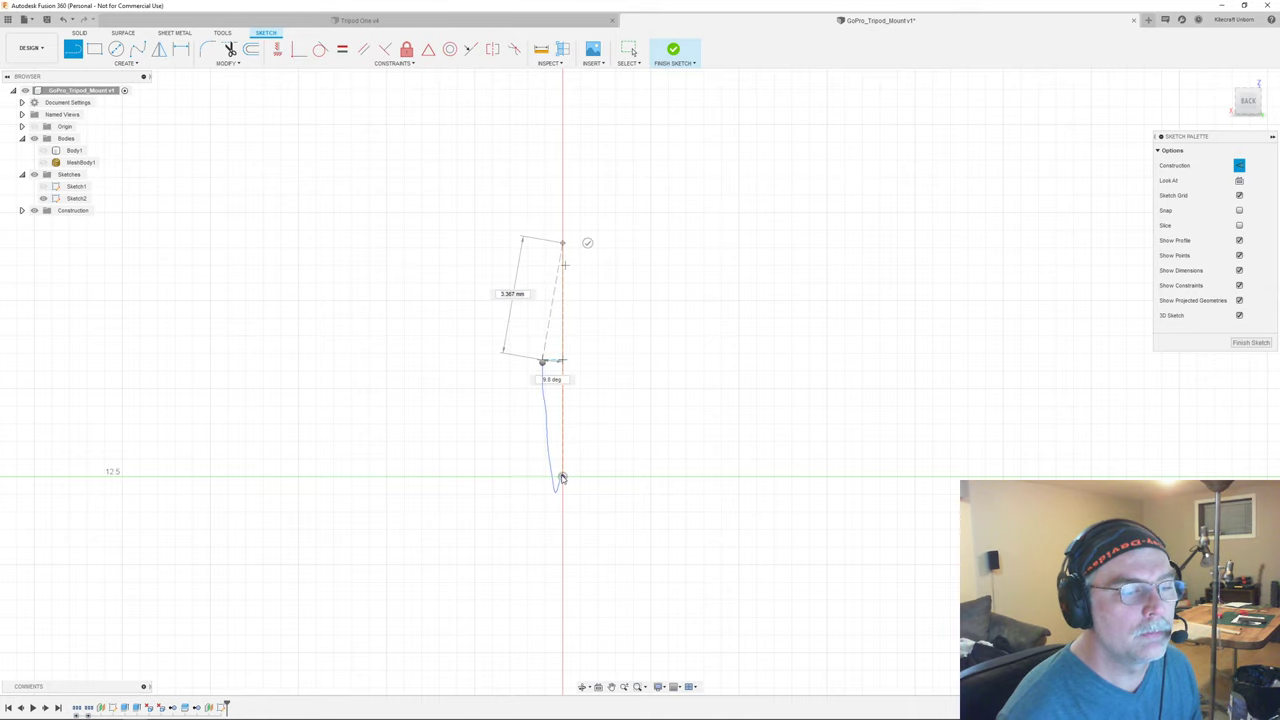
right_drag(588, 243, 586, 251)
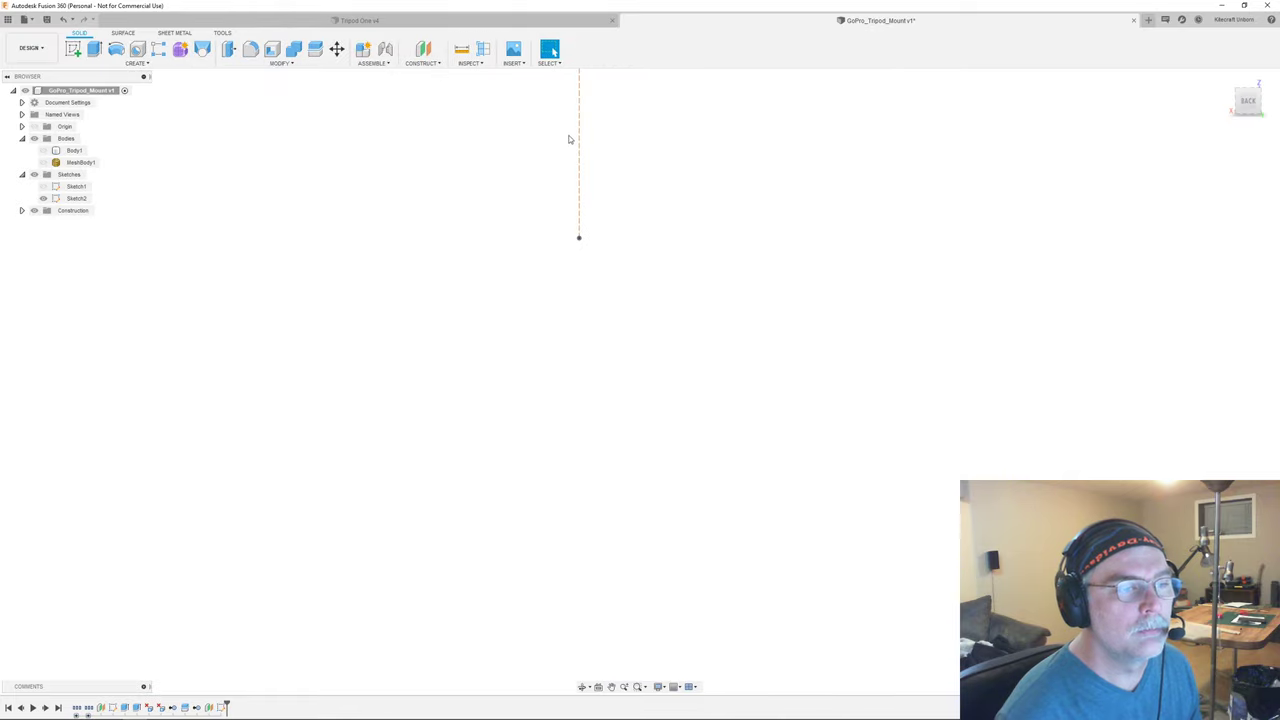
- Reopen Sketch2 and draw a solid vertical line from the origin straight down, extending past the base's lower edge
key(s)
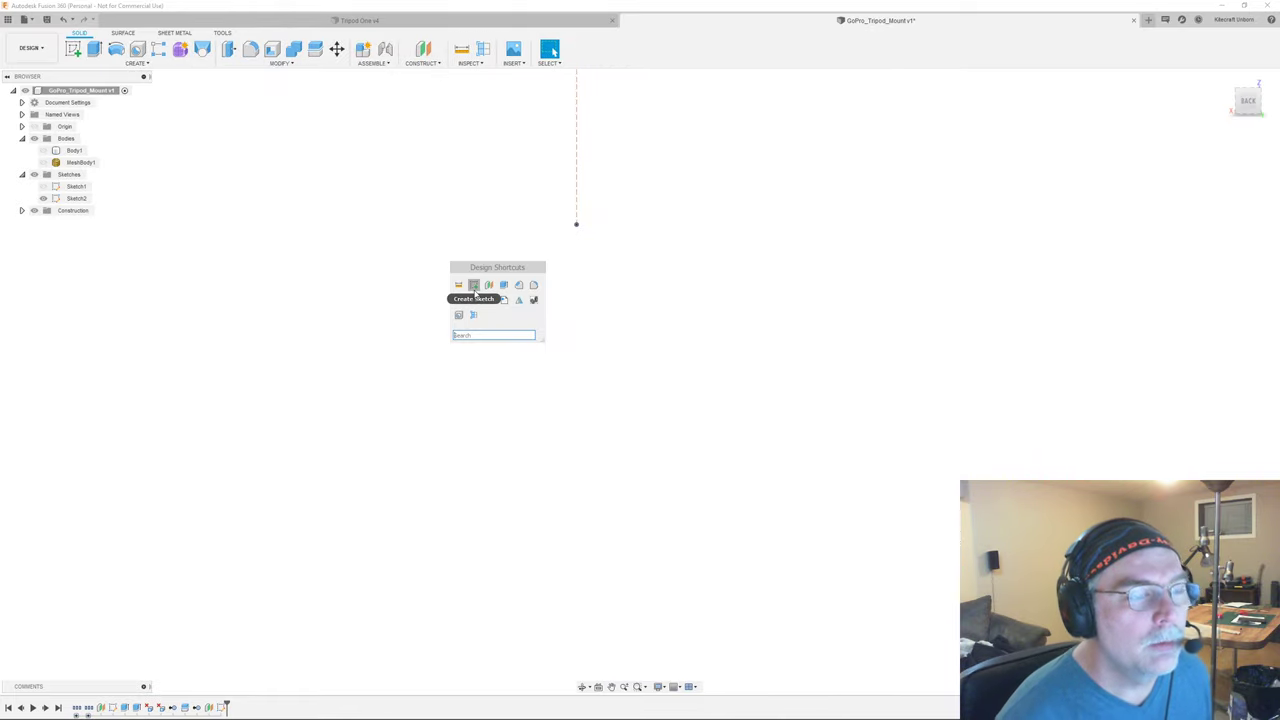
click(475, 287)
key(s)
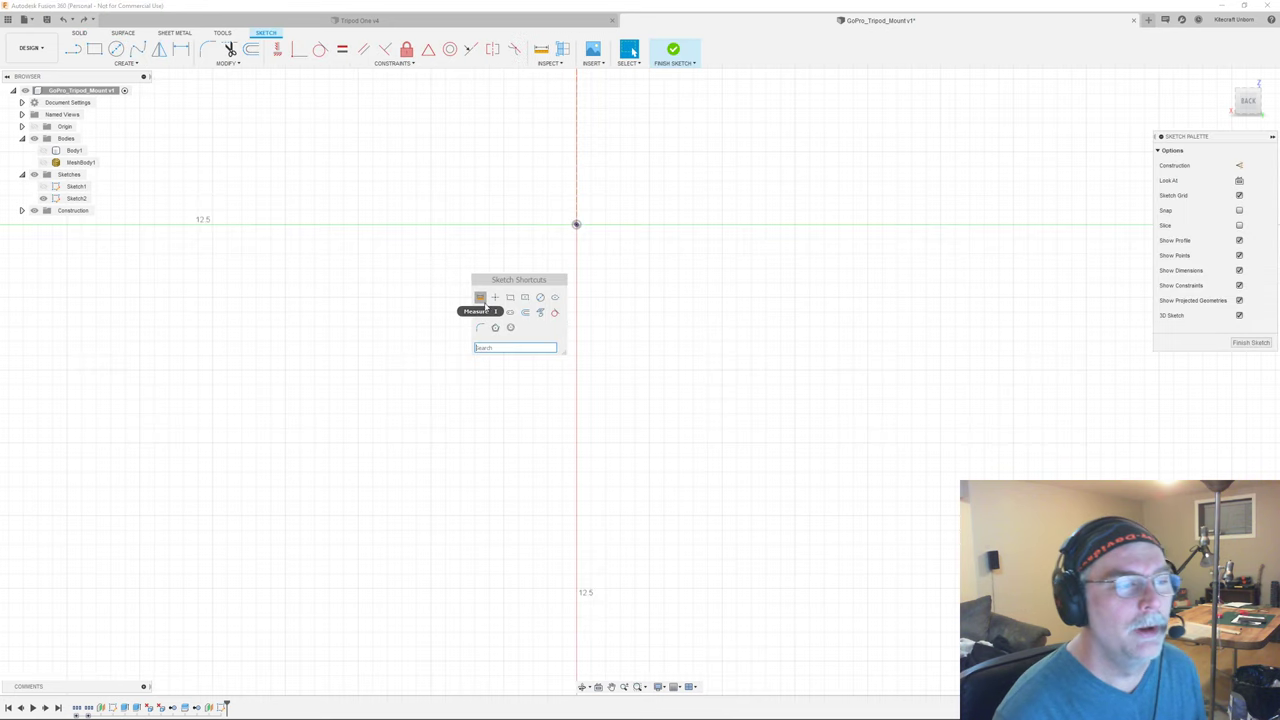
click(481, 314)
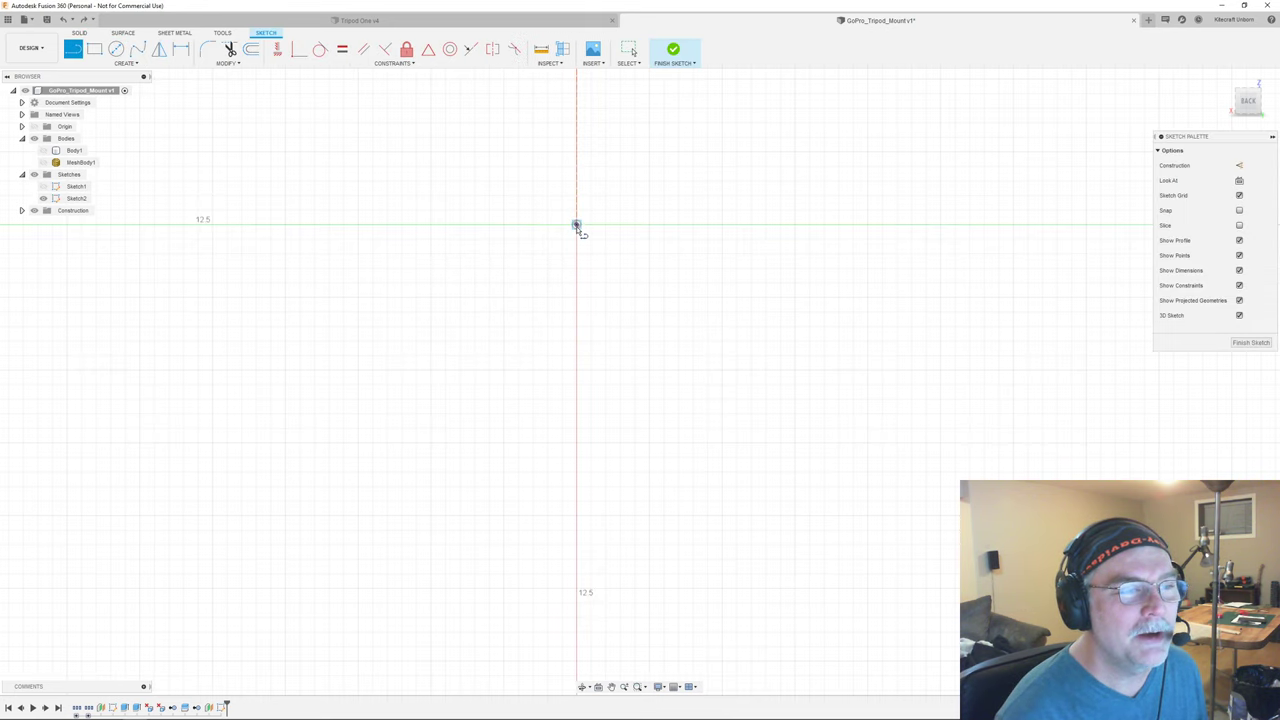
click(576, 224)
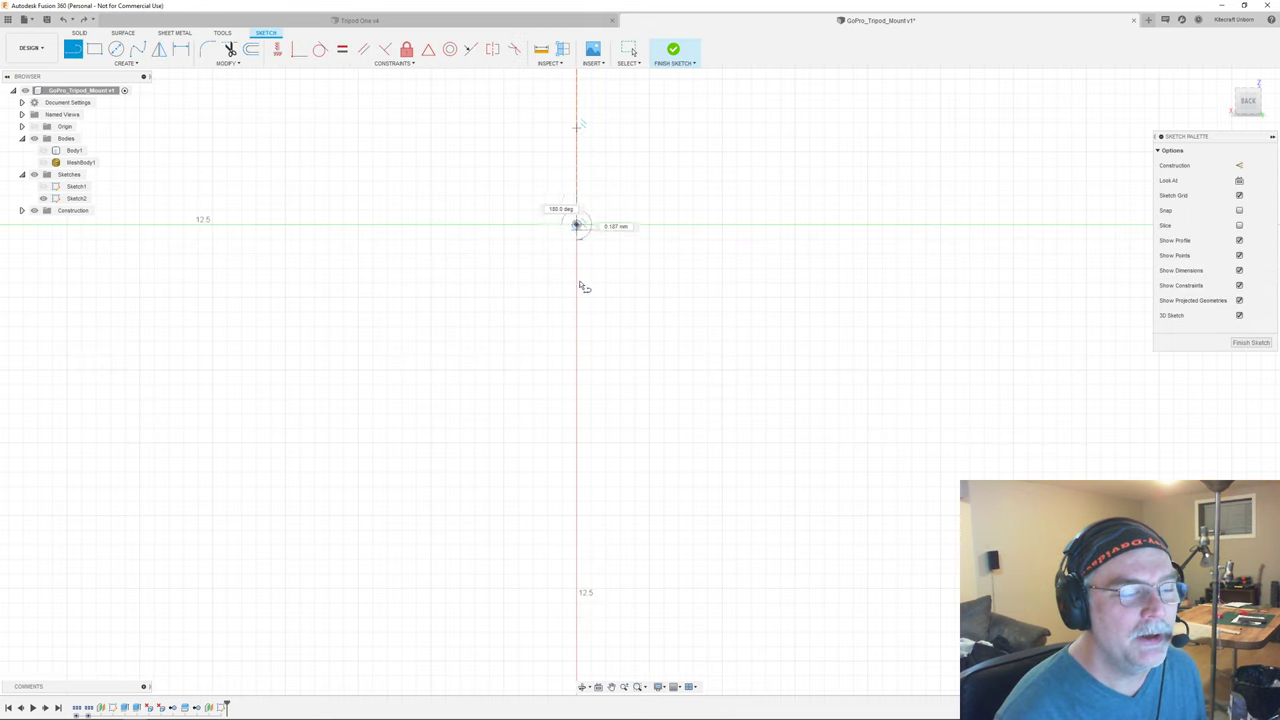
click(577, 578)
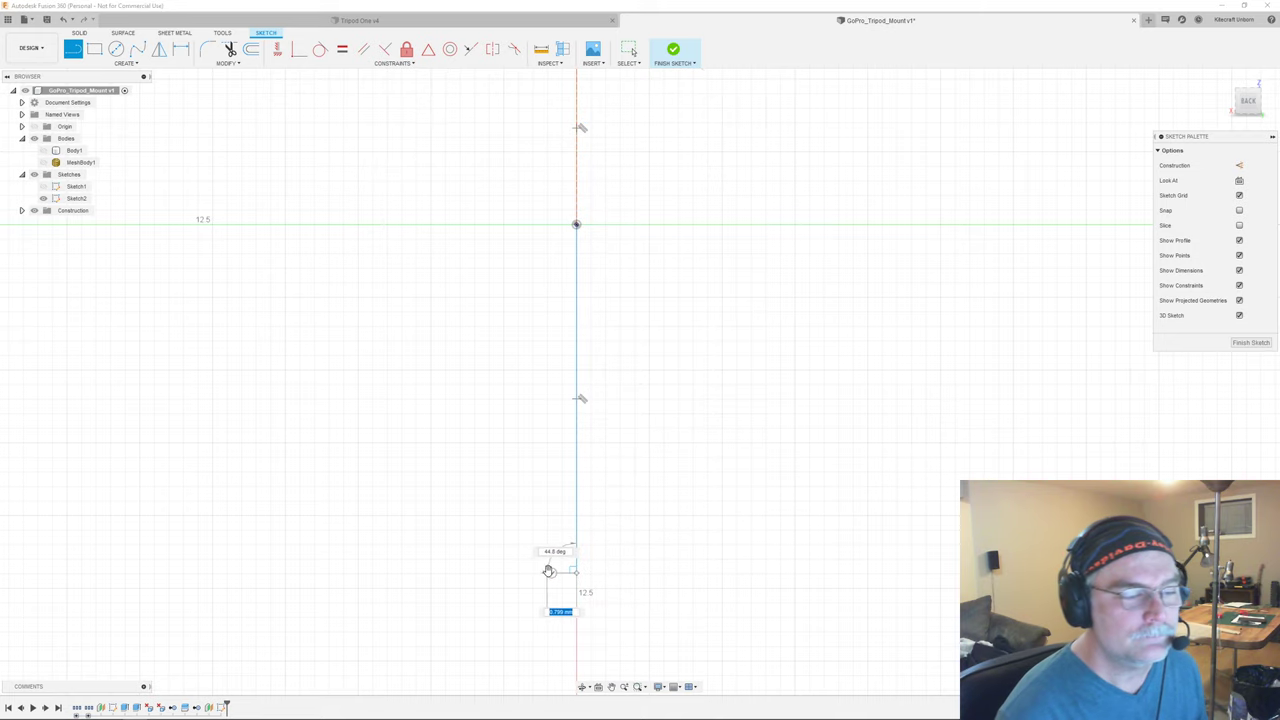
key(Escape)
click(43, 150)
scroll(406, 338, down, 2)
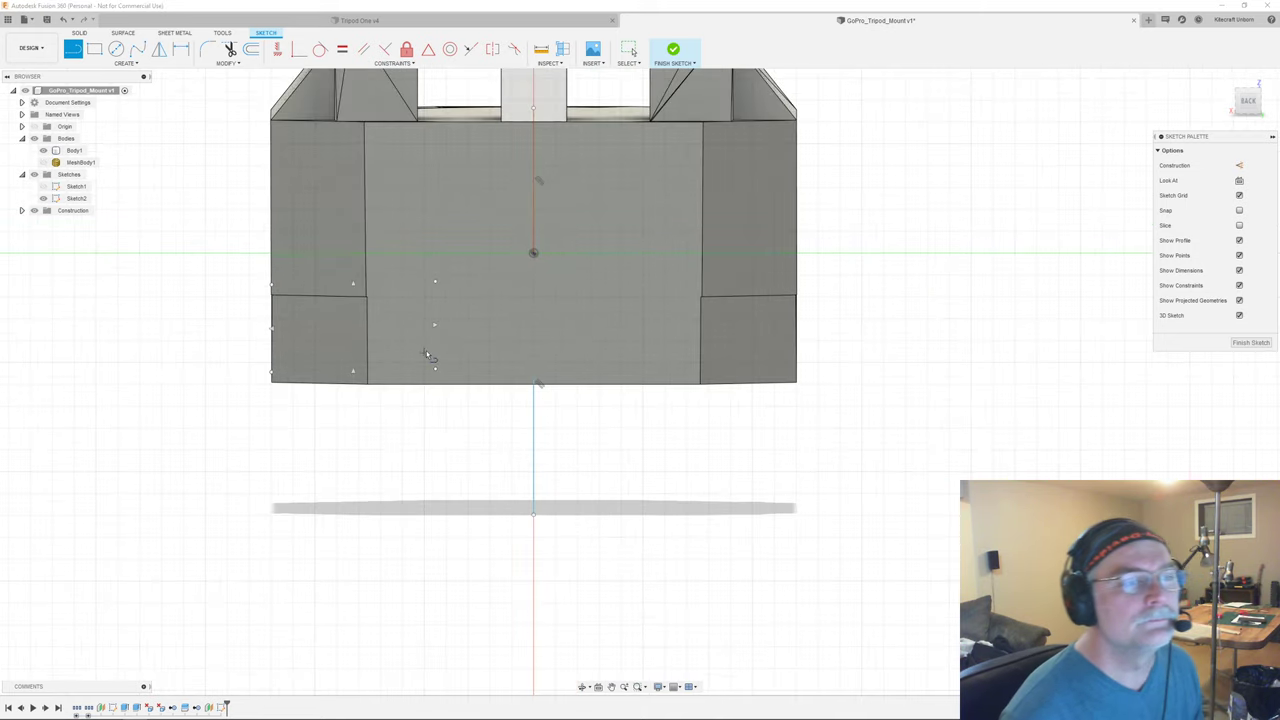
middle_drag(426, 350, 446, 440)
key(s)
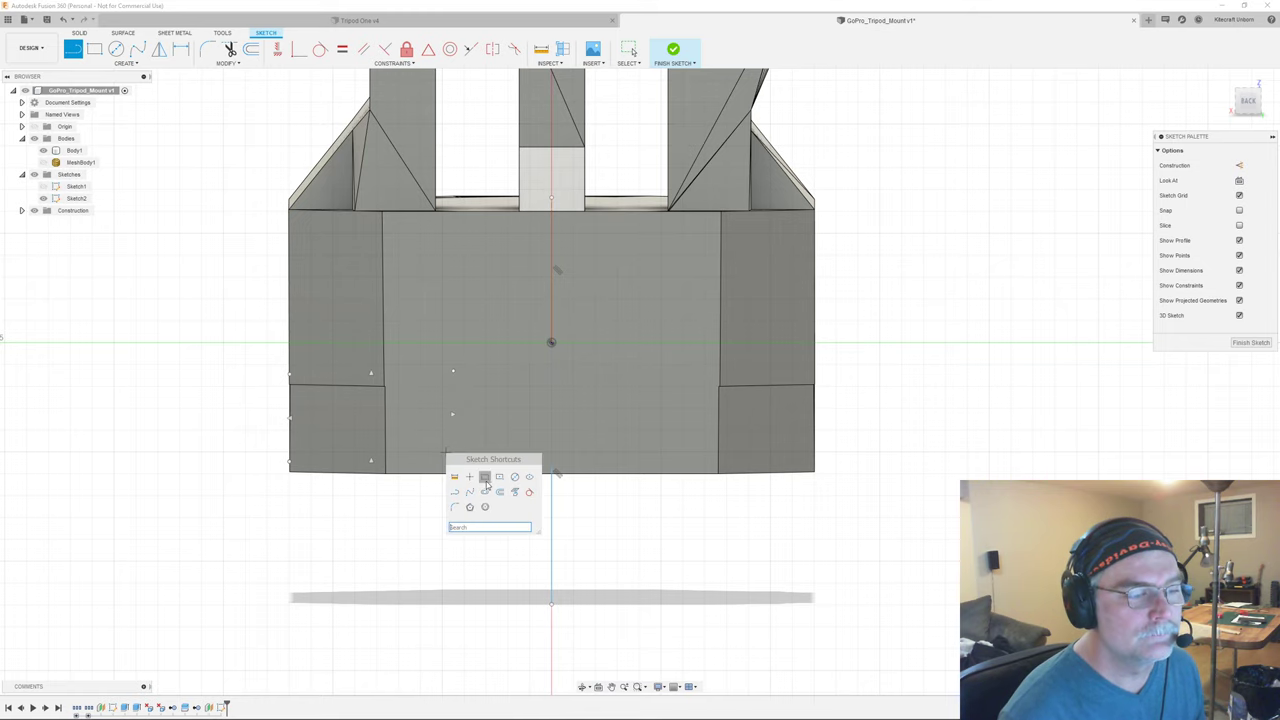
mouse_move(644, 212)
shift+middle_down()
mouse_move(740, 250)
mouse_move(745, 330)
mouse_move(700, 320)
mouse_move(375, 380)
mouse_move(386, 358)
shift+middle_up()
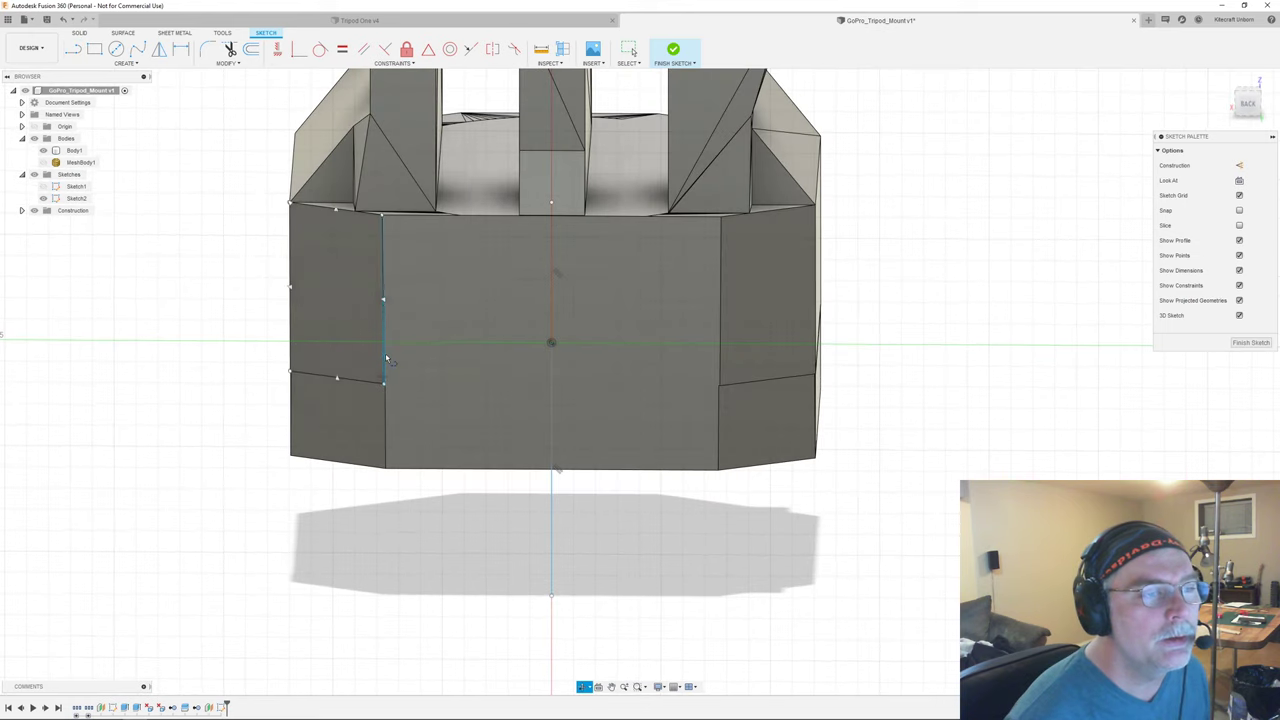
key(s)
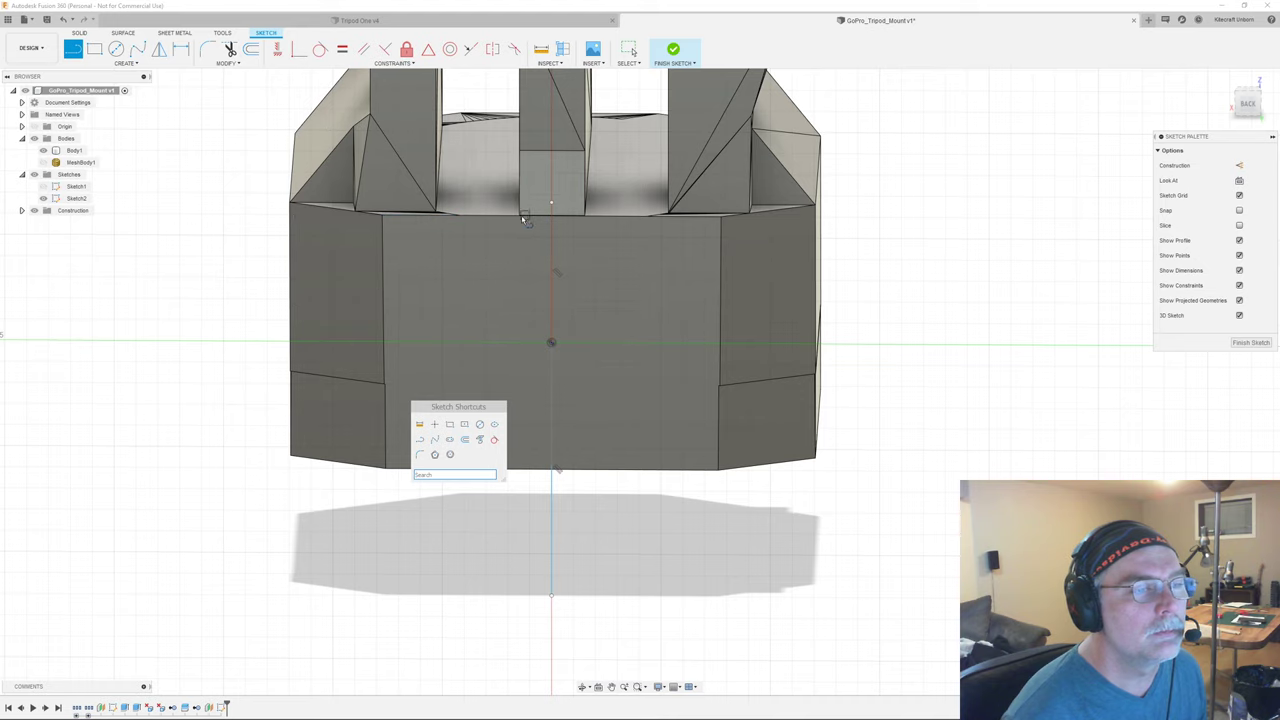
click(226, 214)
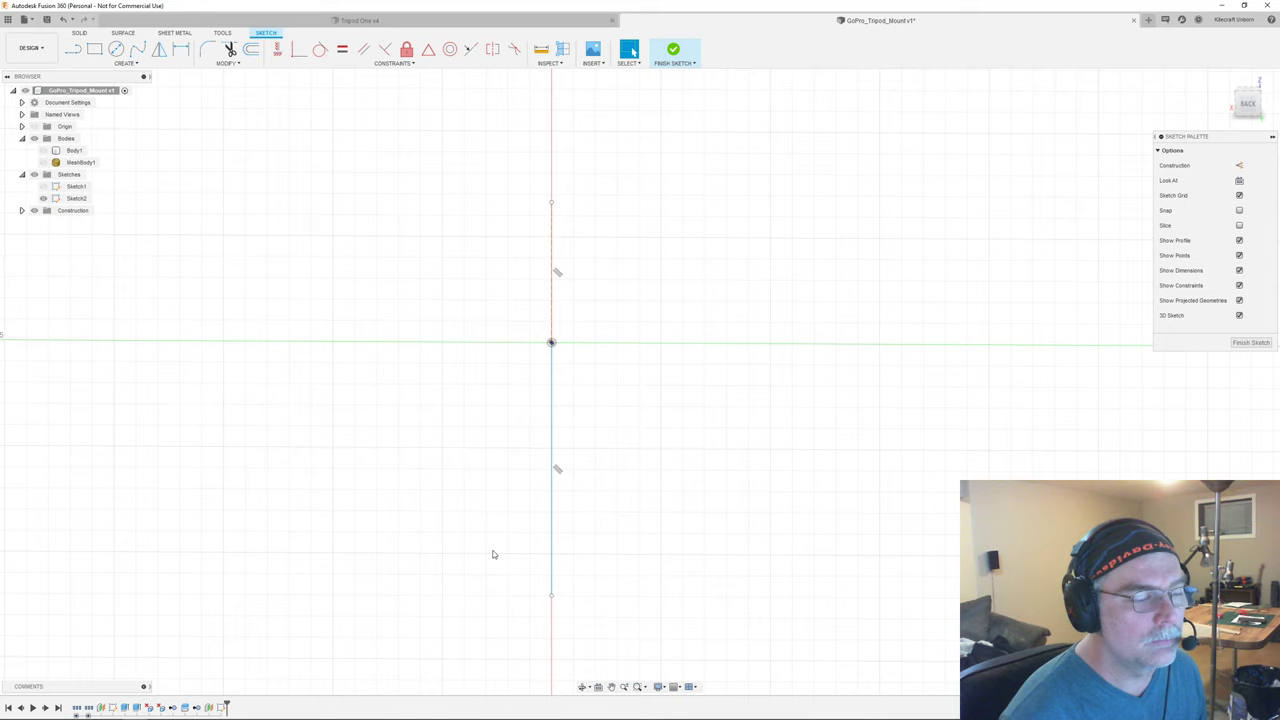
key(s)
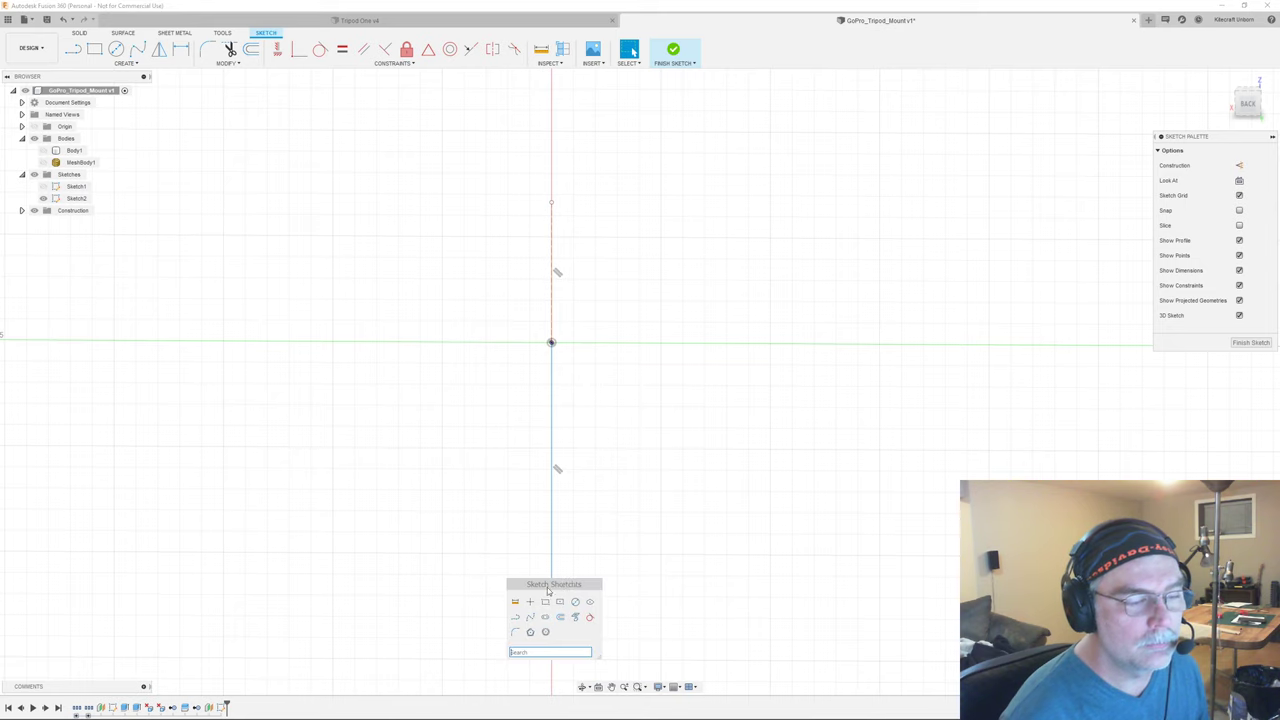
- Show Body1 and project the base's outer upper corner at the left end, as seen from behind, into the sketch
click(43, 150)
key(s)
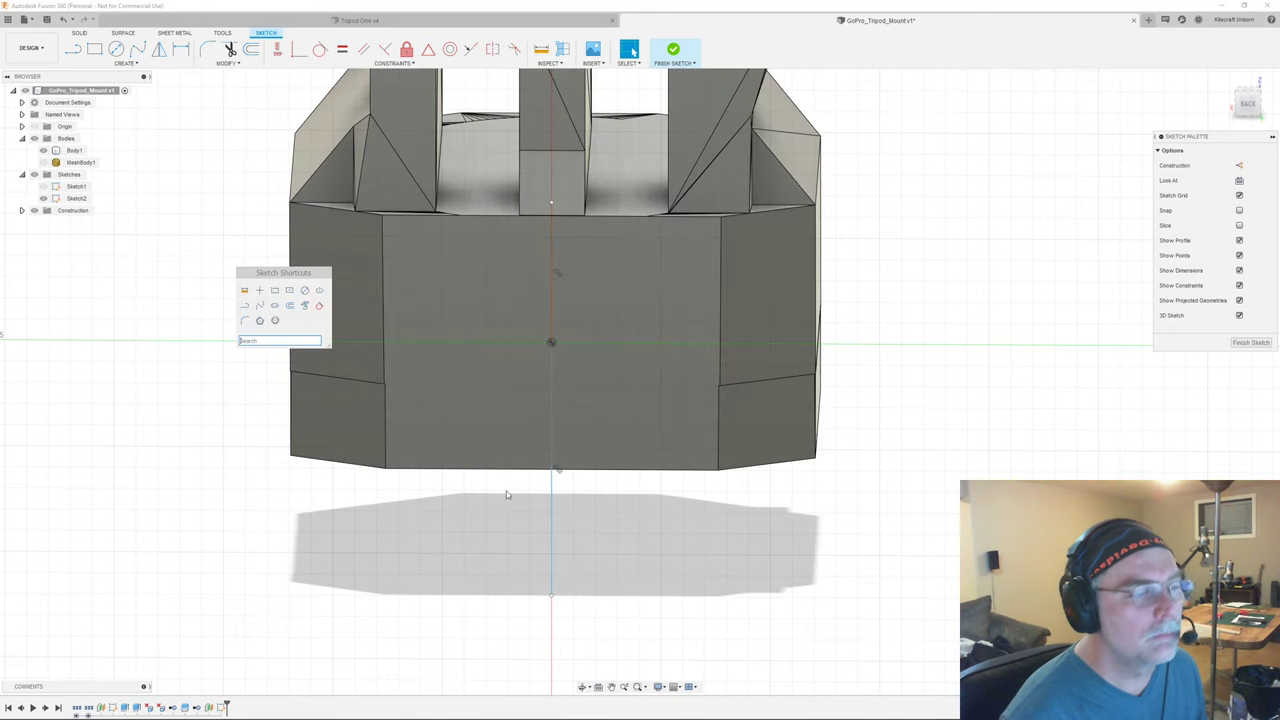
click(289, 291)
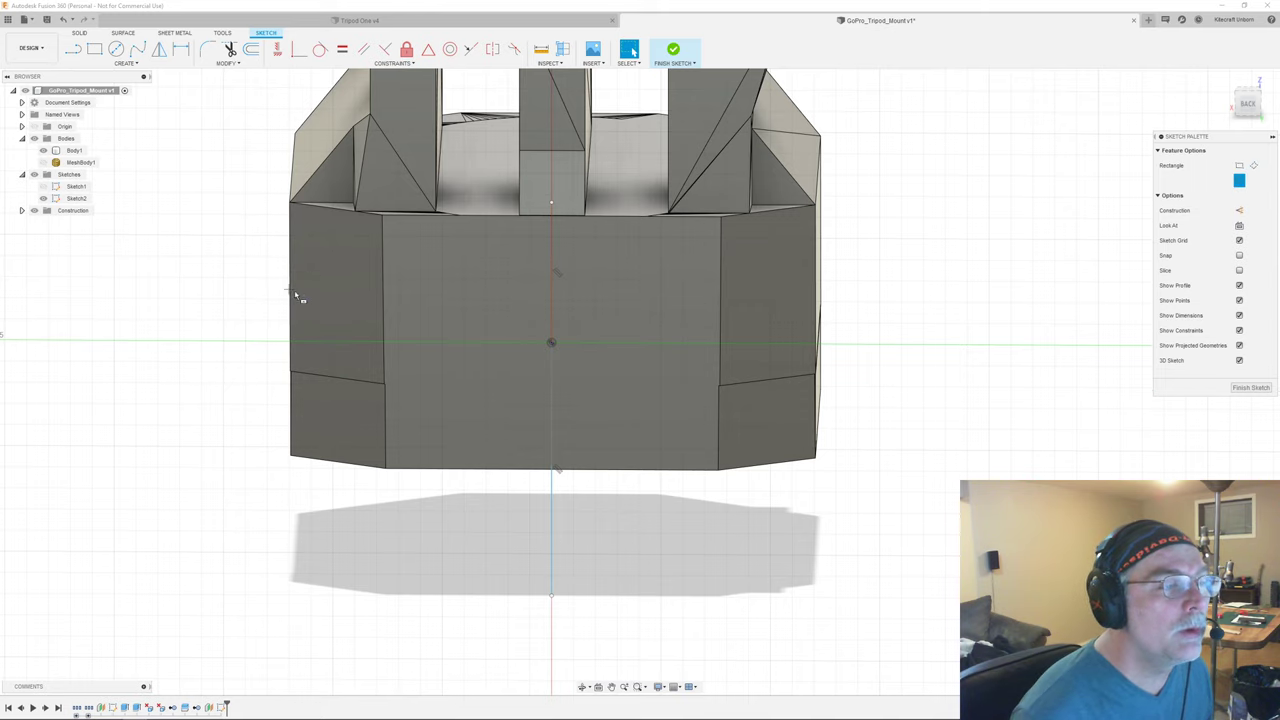
key(s)
click(384, 361)
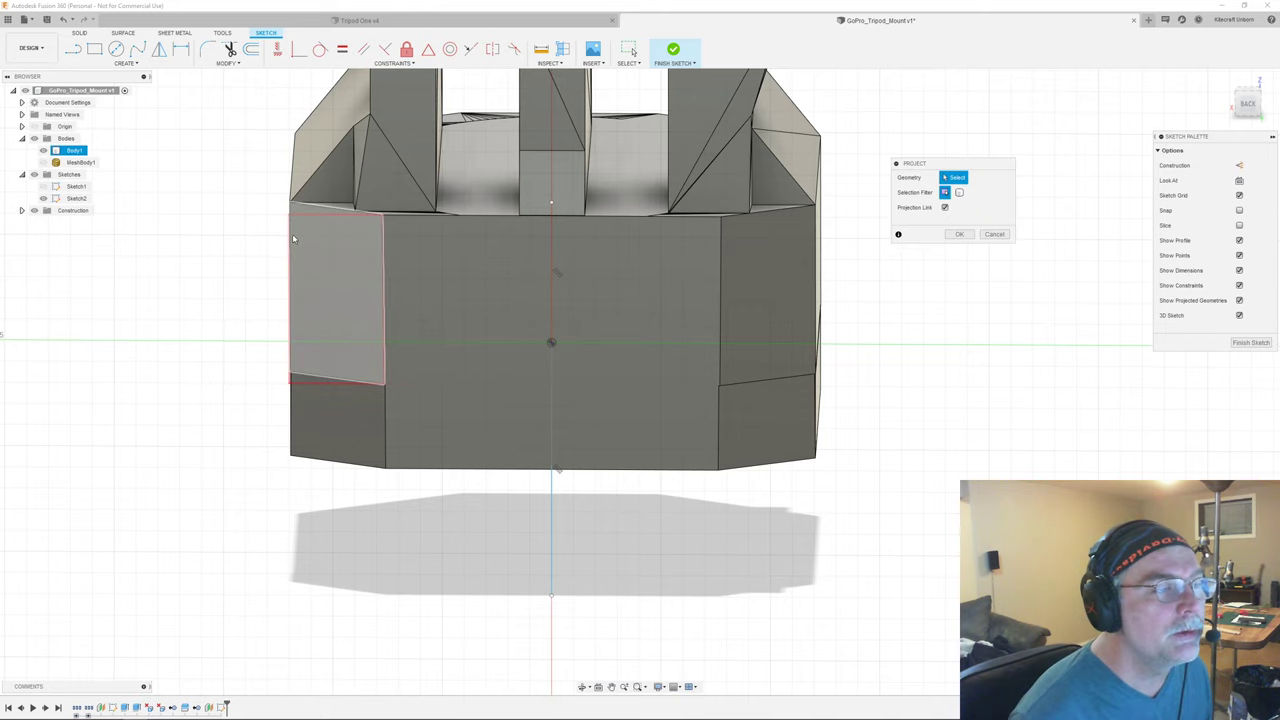
shift+middle_drag(287, 216, 335, 262)
scroll(298, 262, up, 5)
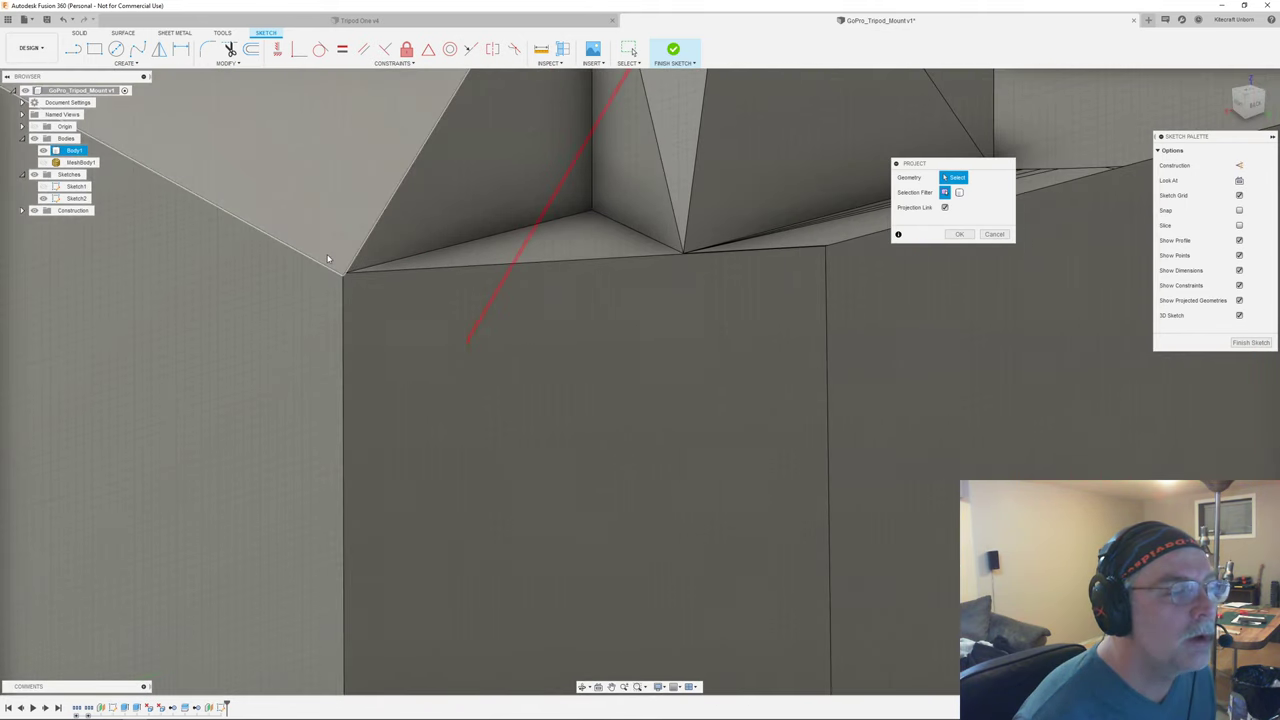
scroll(342, 278, up, 5)
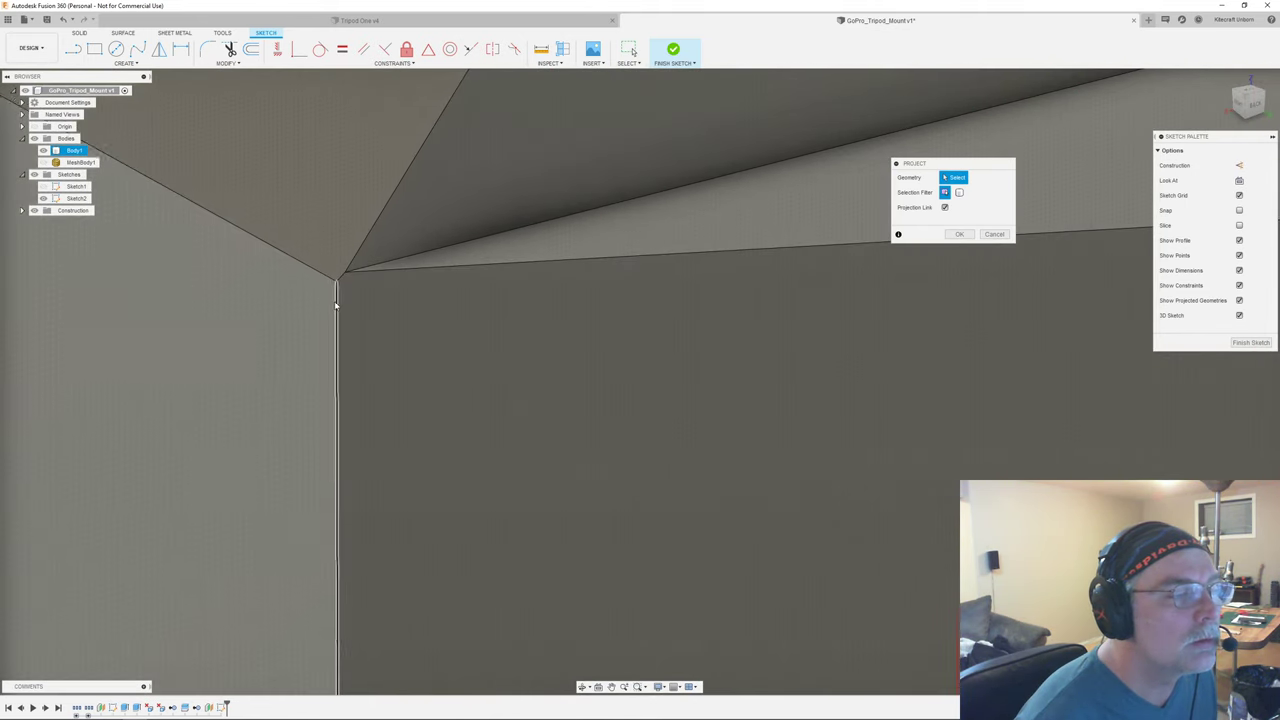
scroll(336, 274, down, 10)
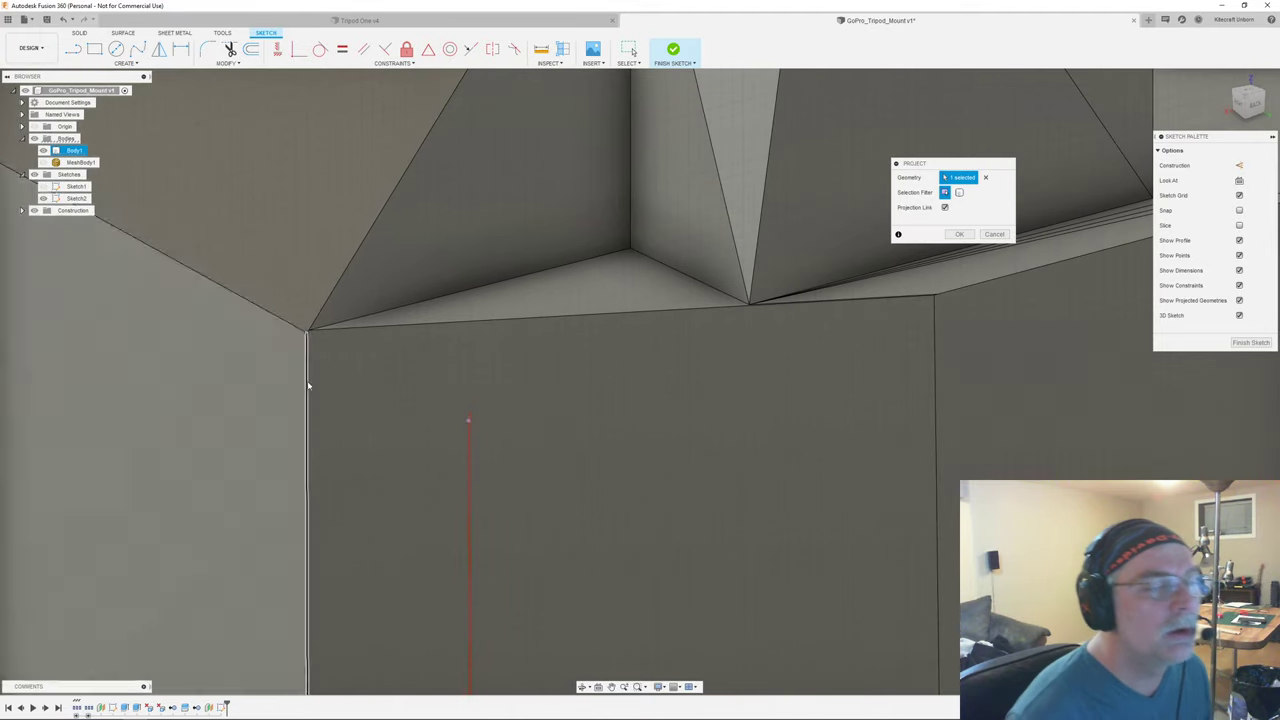
click(460, 482)
- Project the base's outer upper corner at the right end, as seen from behind, into the sketch
shift+middle_drag(460, 482, 275, 289)
scroll(506, 243, up, 5)
middle_drag(563, 196, 420, 412)
scroll(640, 346, up, 5)
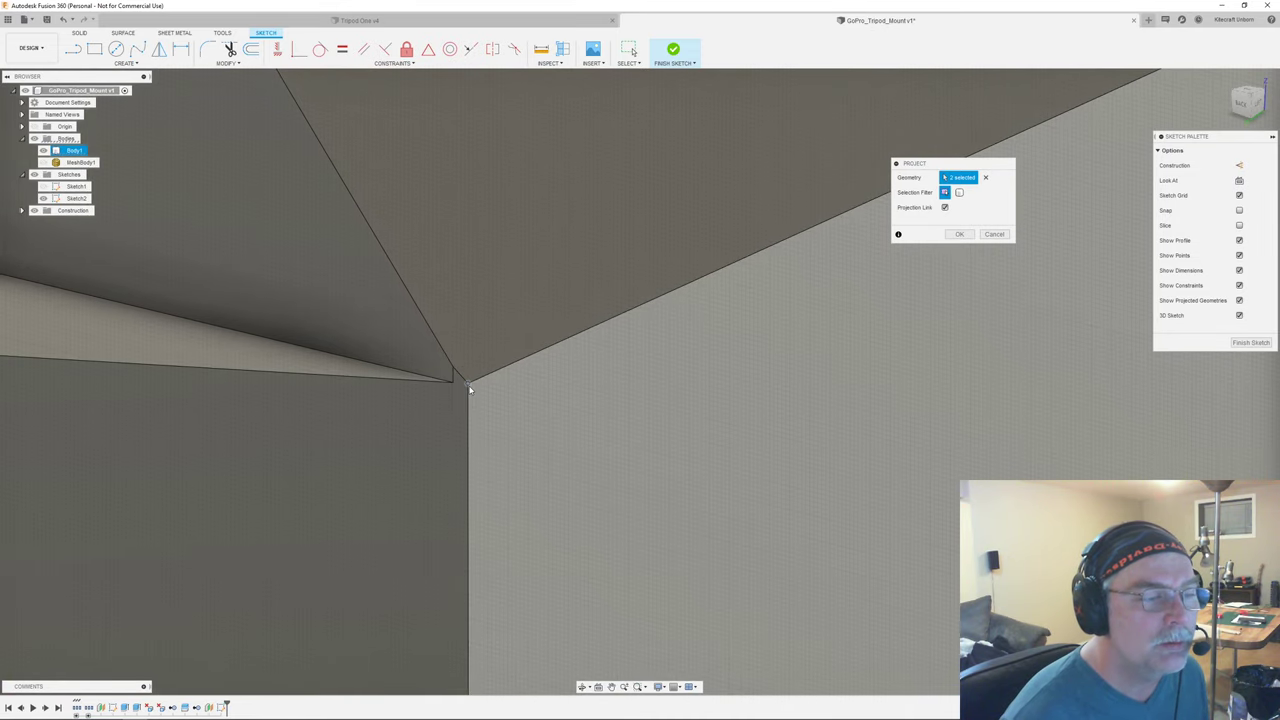
scroll(470, 388, down, 10)
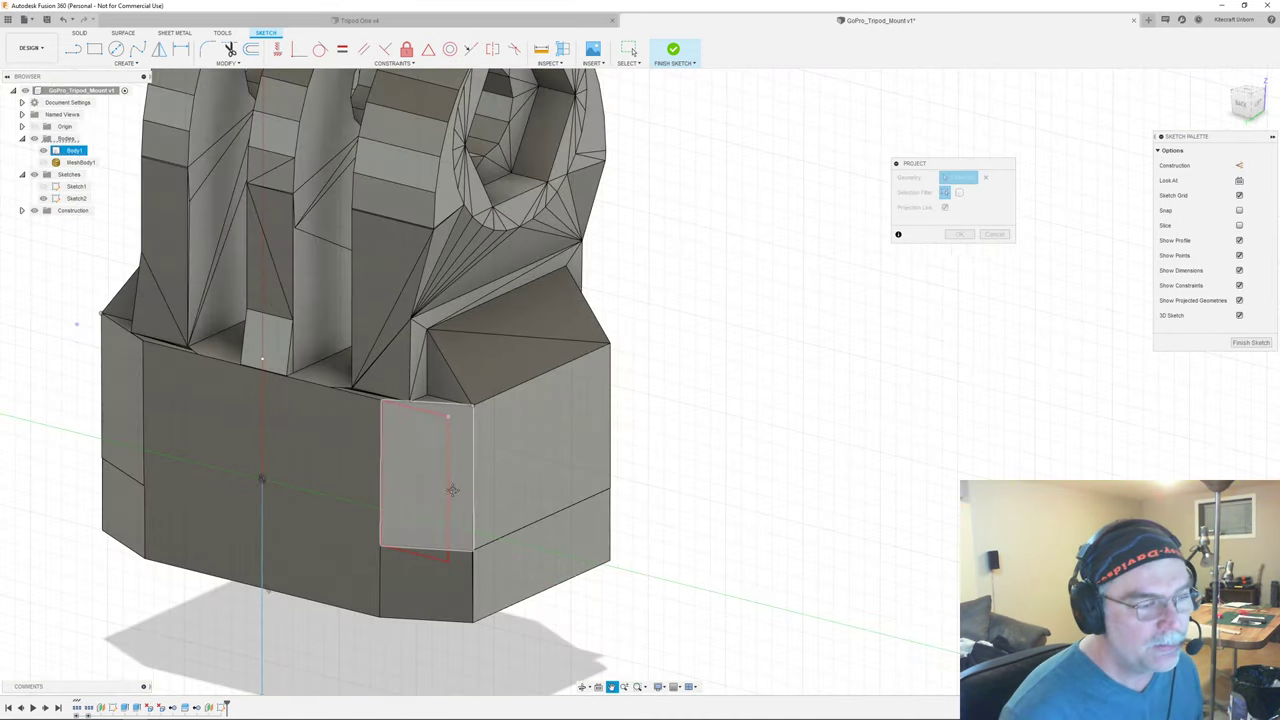
- Project the base's two outer lower corners into the sketch and finish the projection
scroll(452, 490, up, 10)
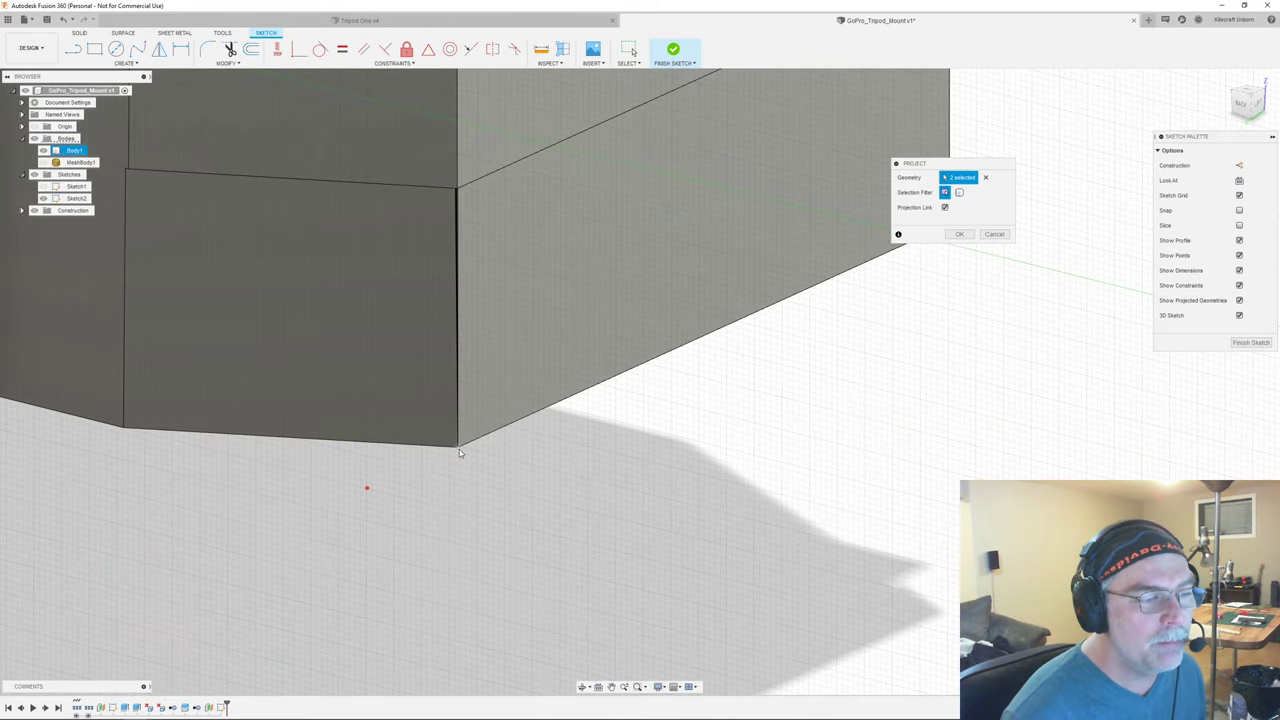
click(459, 449)
scroll(465, 440, down, 8)
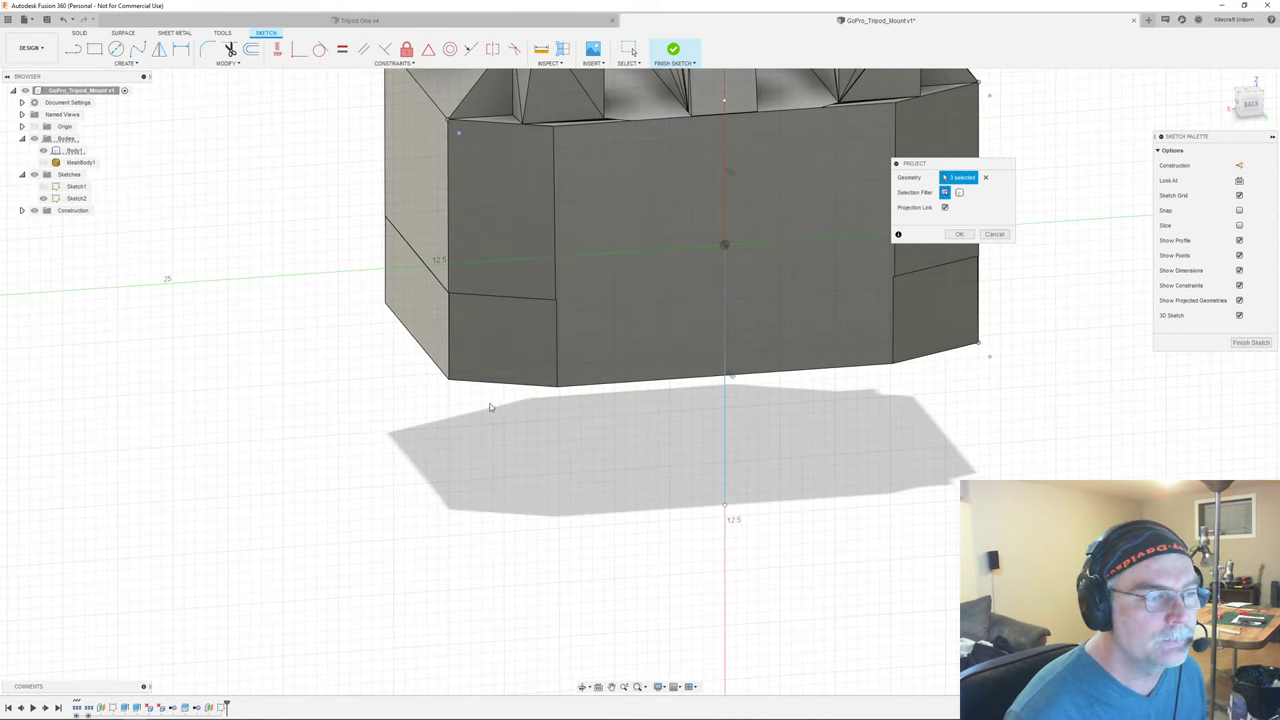
scroll(419, 367, up, 4)
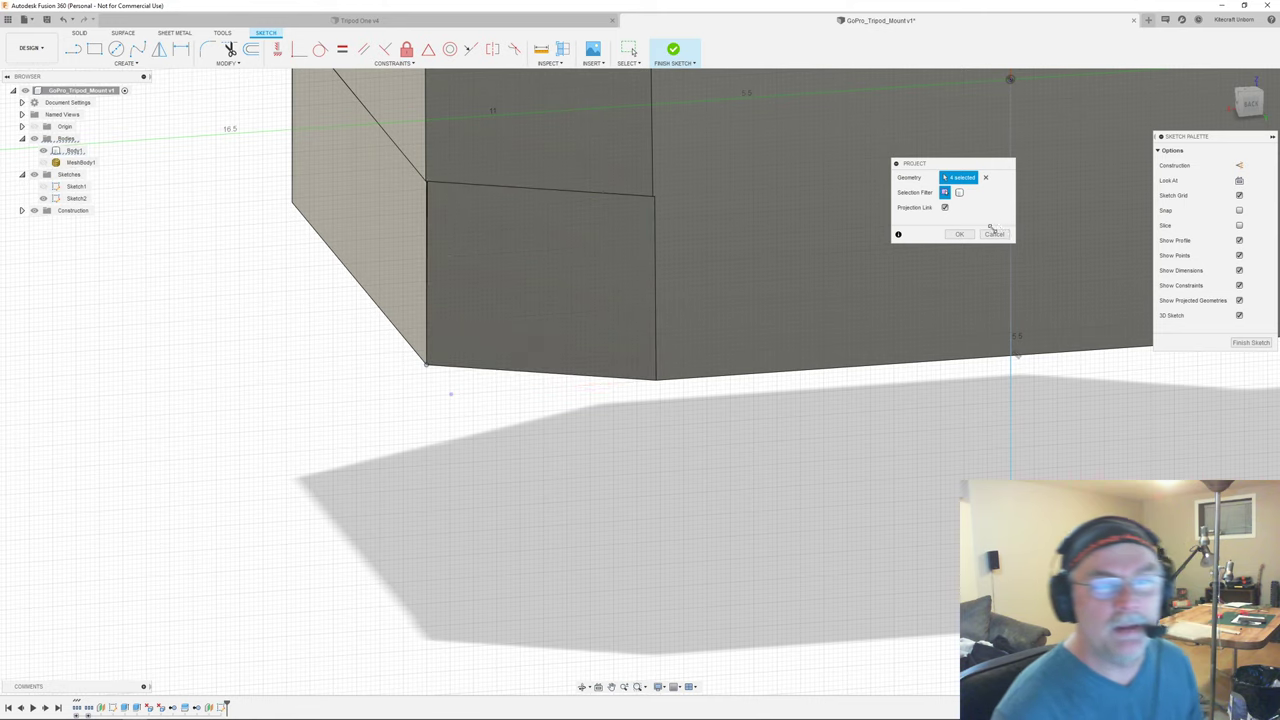
click(958, 234)
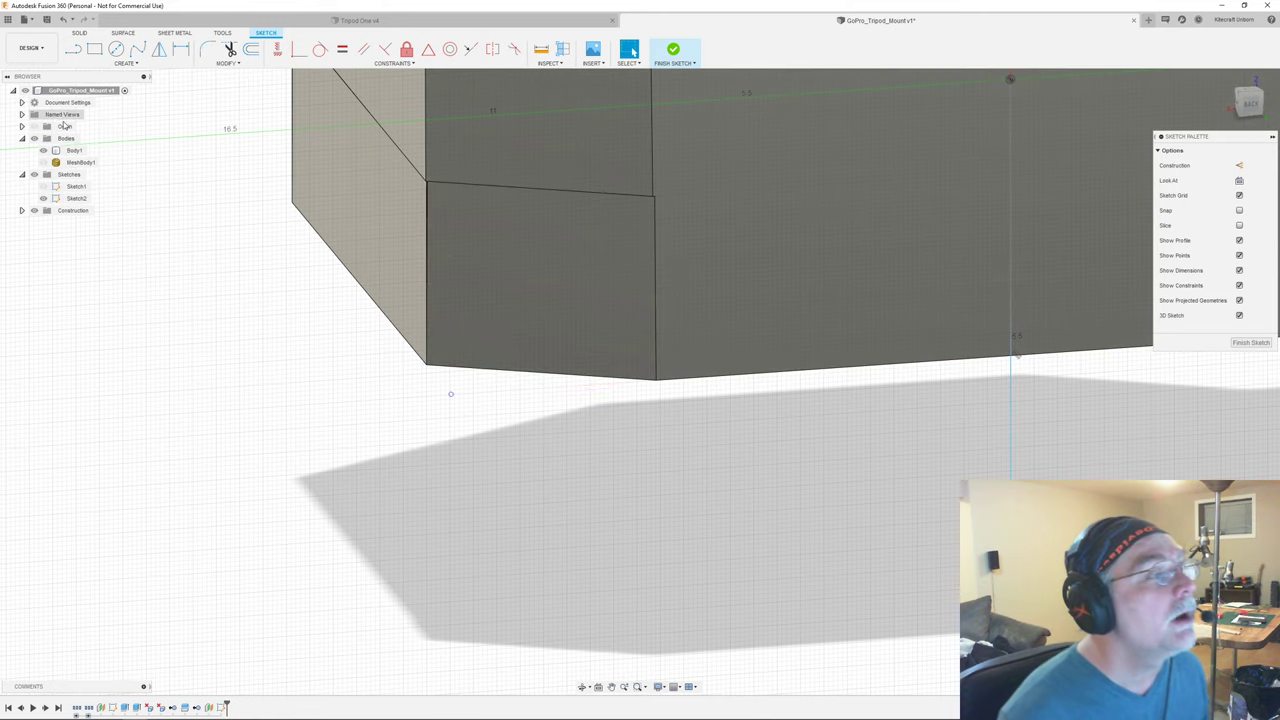
- Hide the bodies and draw a two-point rectangle about 24 by 12 mm between diagonally opposite projected corner points
click(34, 138)
scroll(282, 301, down, 5)
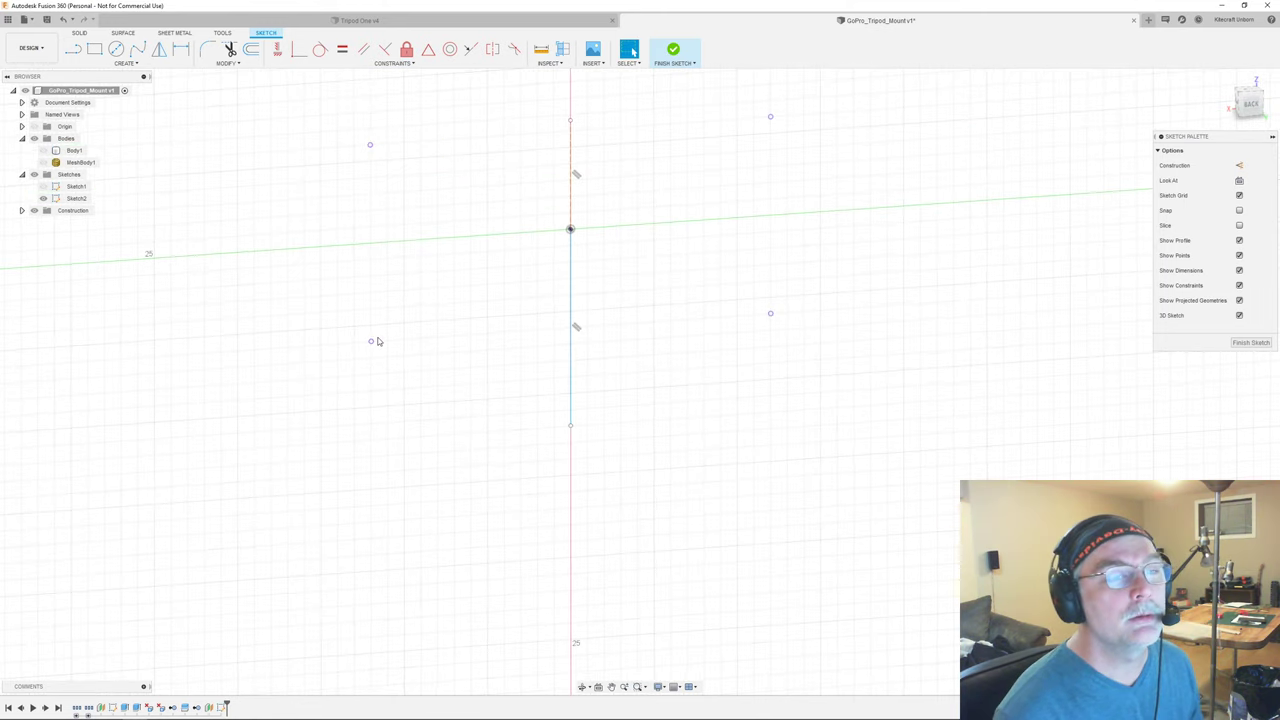
scroll(378, 341, down, 3)
key(s)
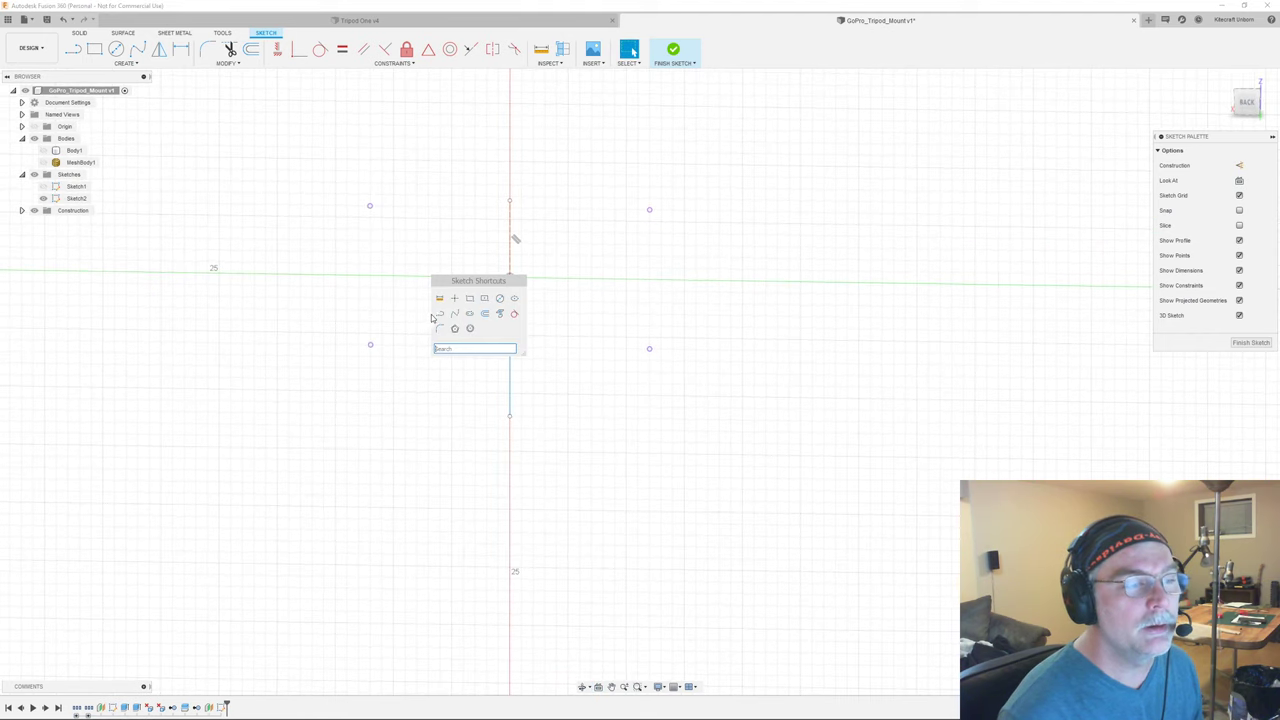
click(469, 298)
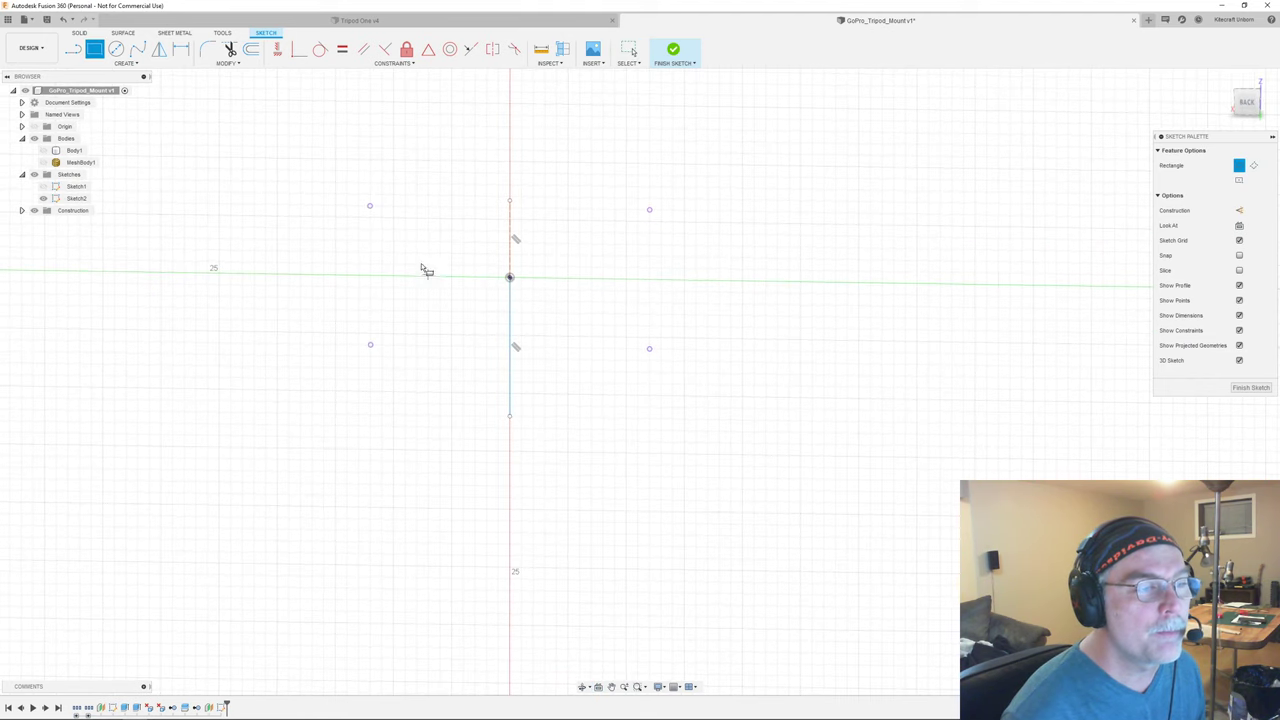
click(374, 208)
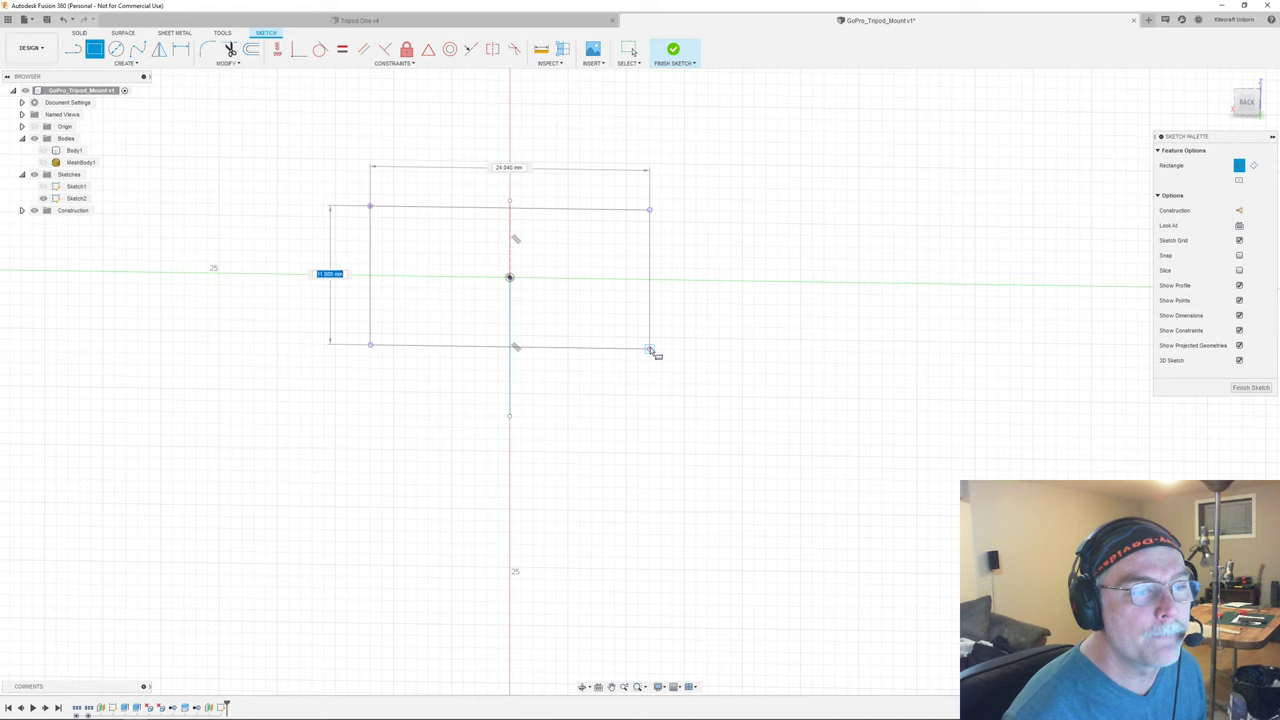
click(650, 349)
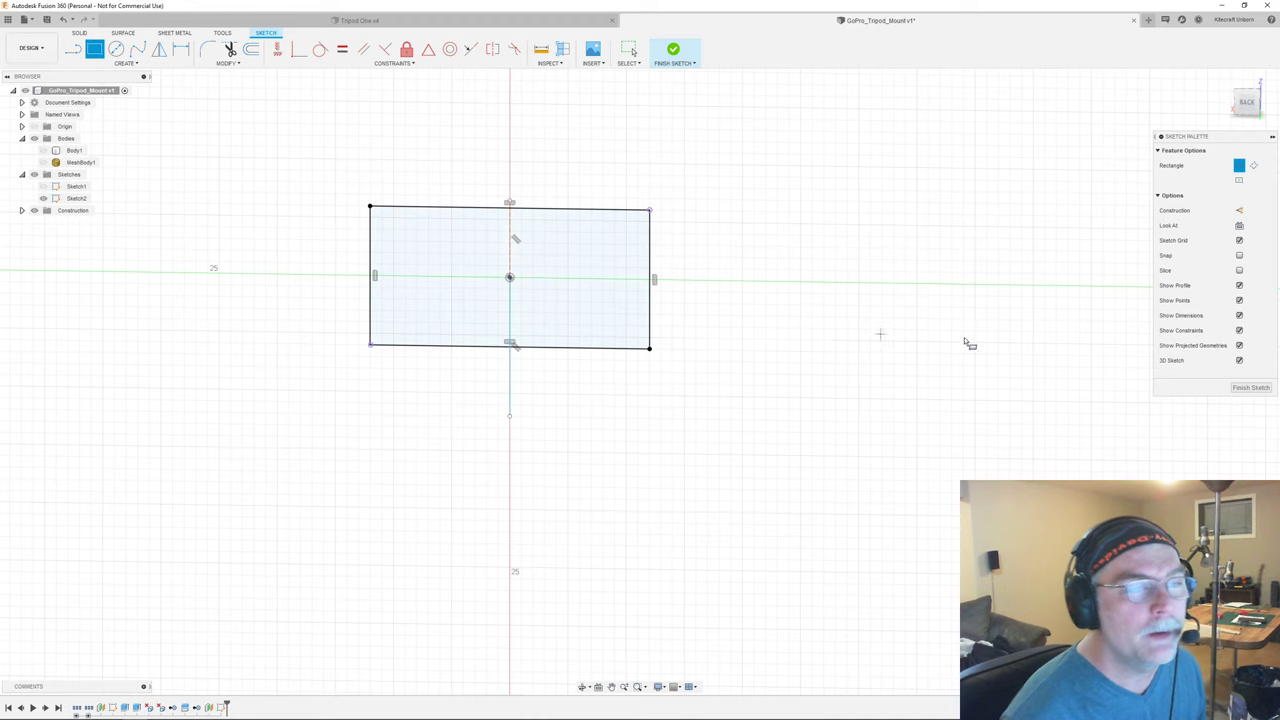
- Show Body1 again and finish the sketch
click(44, 150)
mouse_move(1029, 357)
shift+middle_down()
mouse_move(983, 383)
mouse_move(984, 421)
shift+middle_up()
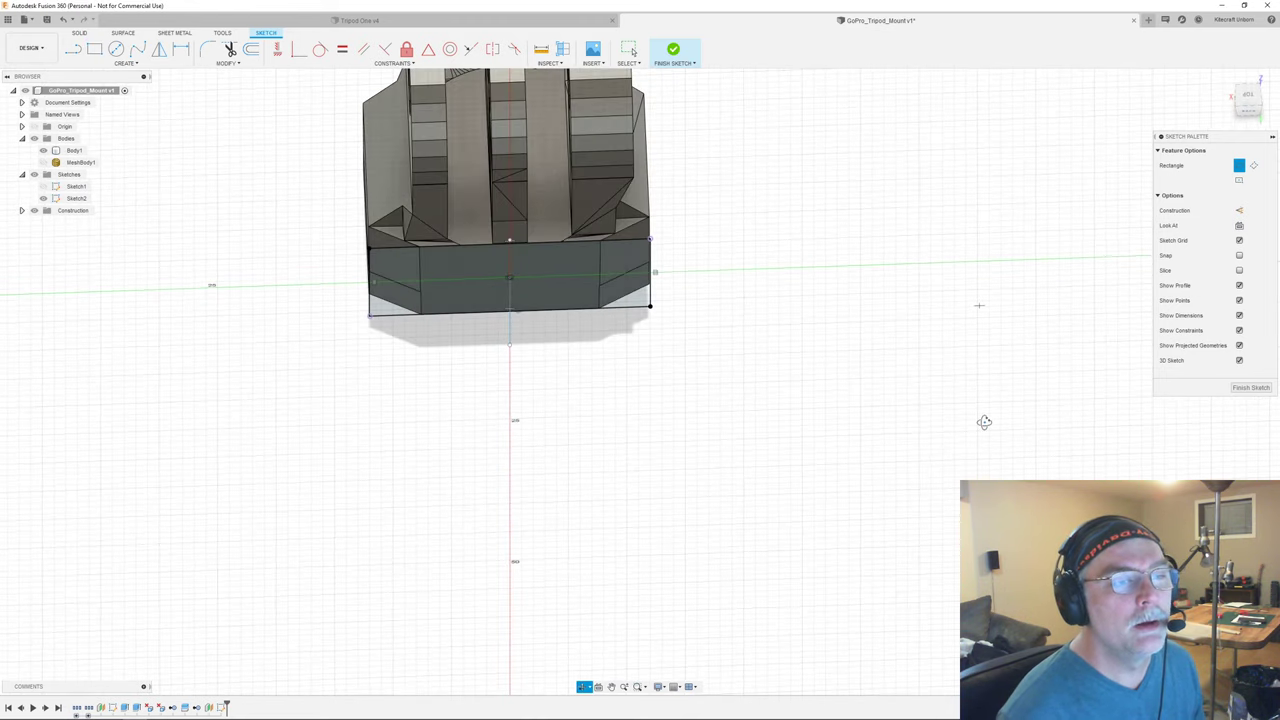
key(r)
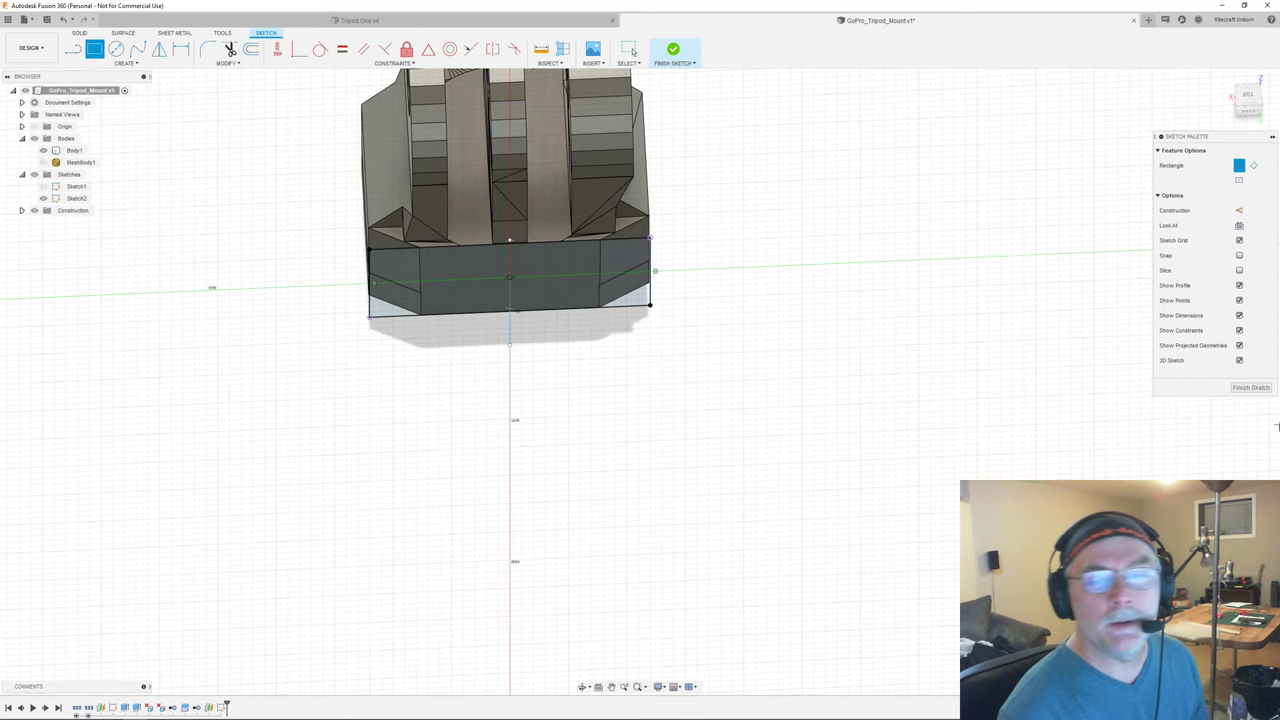
click(1252, 389)
scroll(805, 334, up, 3)
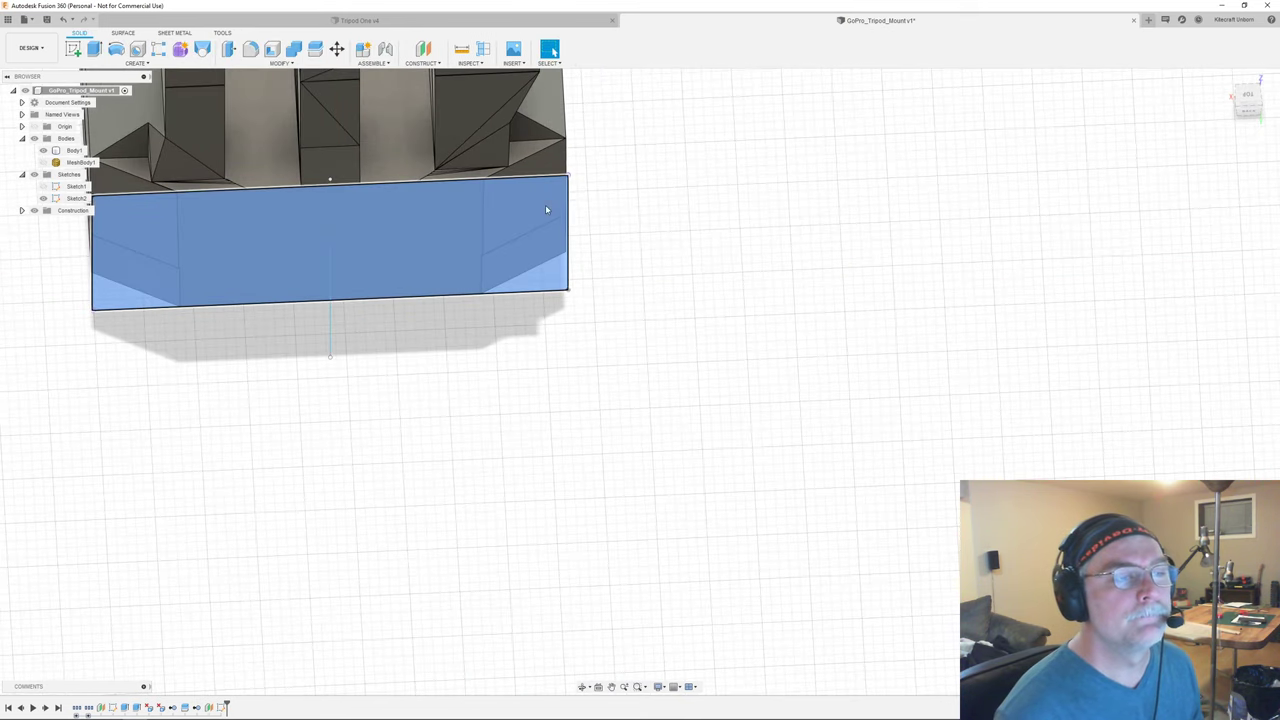
right_drag(569, 199, 572, 198)
mouse_move(571, 272)
shift+middle_down()
mouse_move(457, 320)
mouse_move(477, 303)
shift+middle_up()
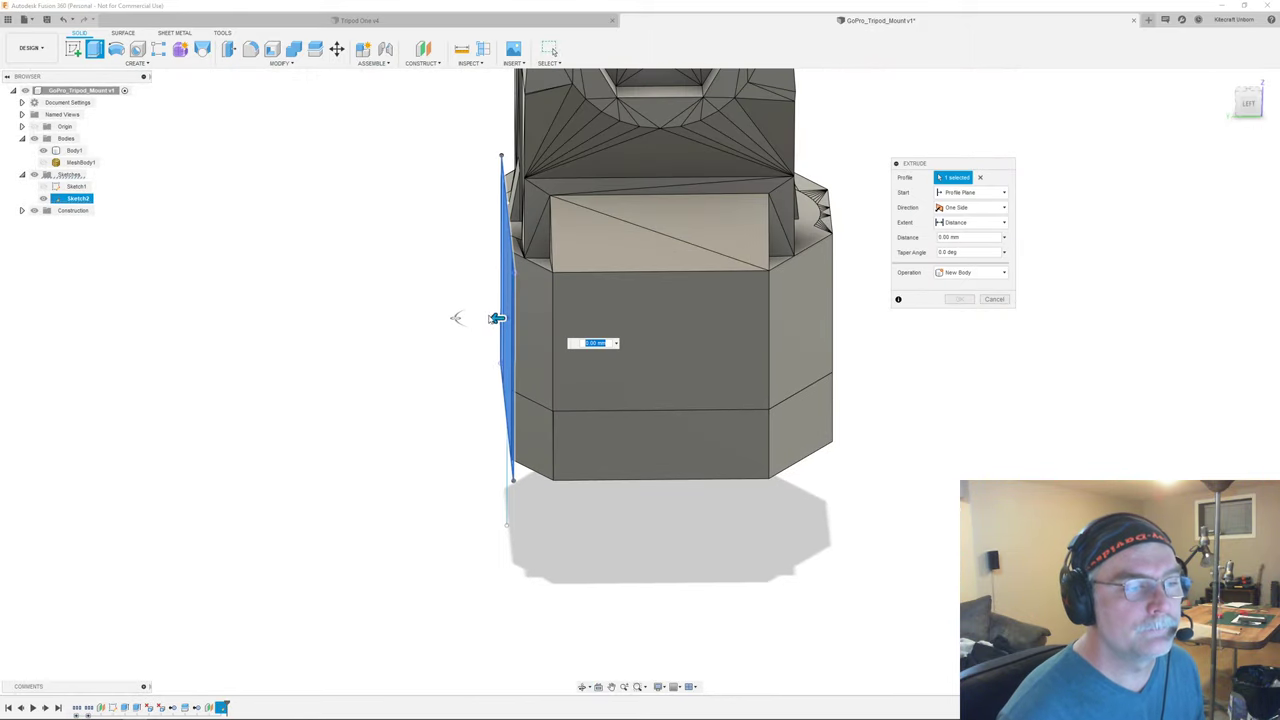
scroll(490, 315, up, 2)
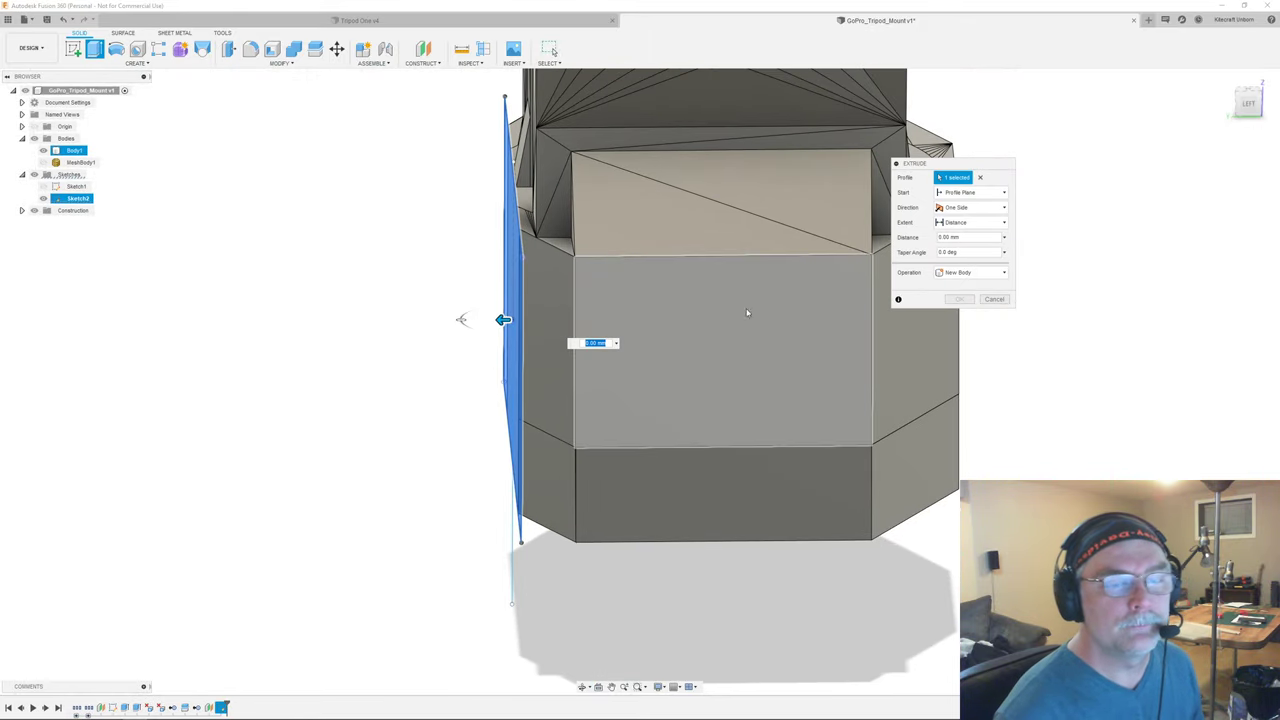
drag(506, 318, 556, 318)
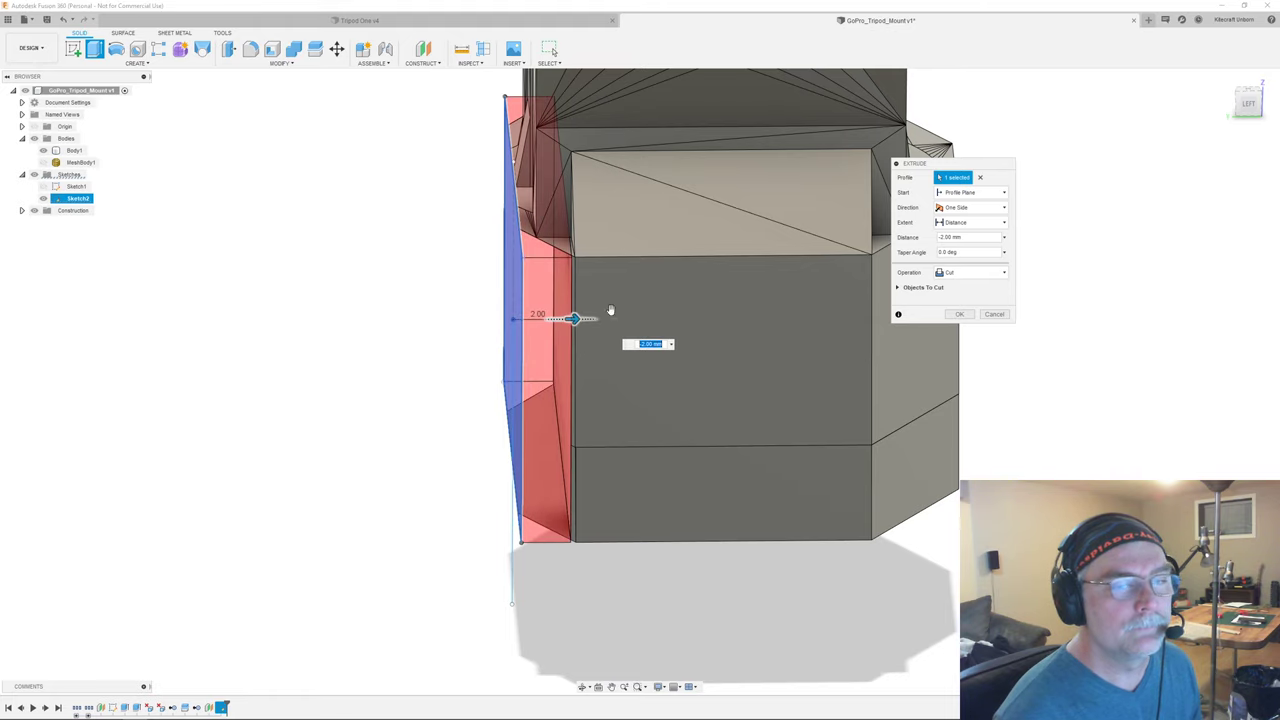
click(970, 272)
click(958, 289)
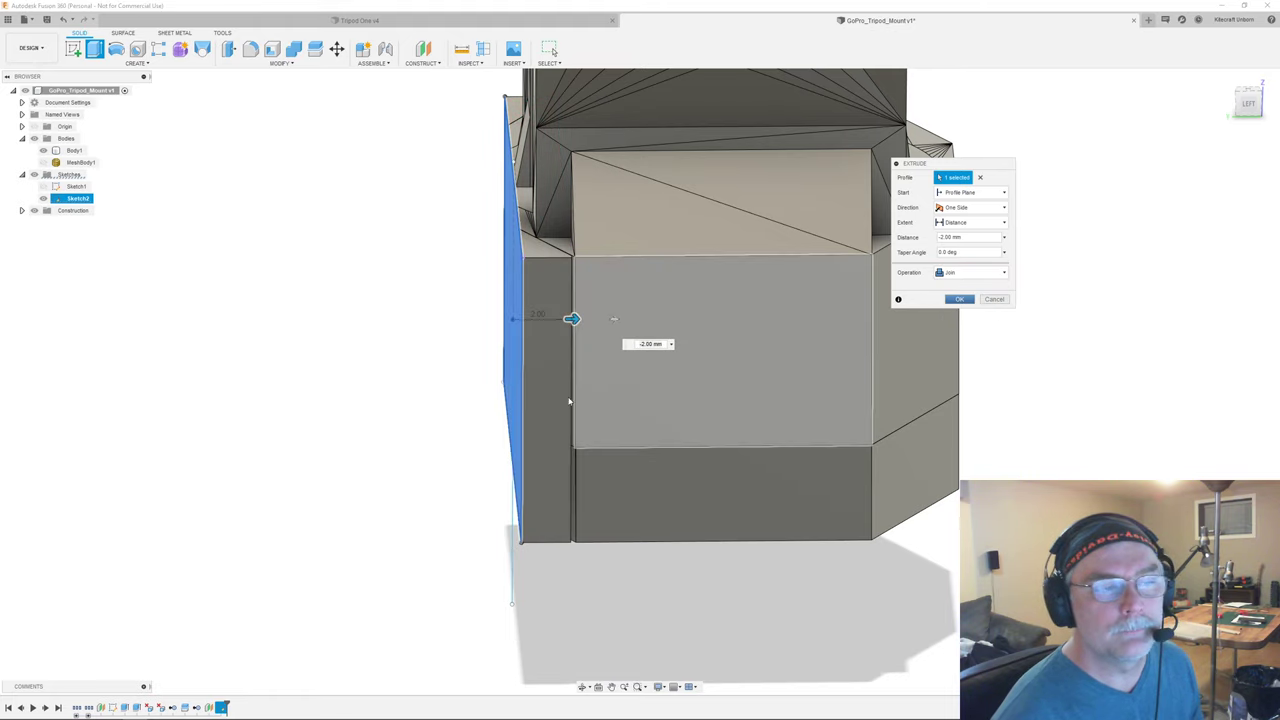
scroll(534, 386, up, 5)
scroll(556, 360, up, 3)
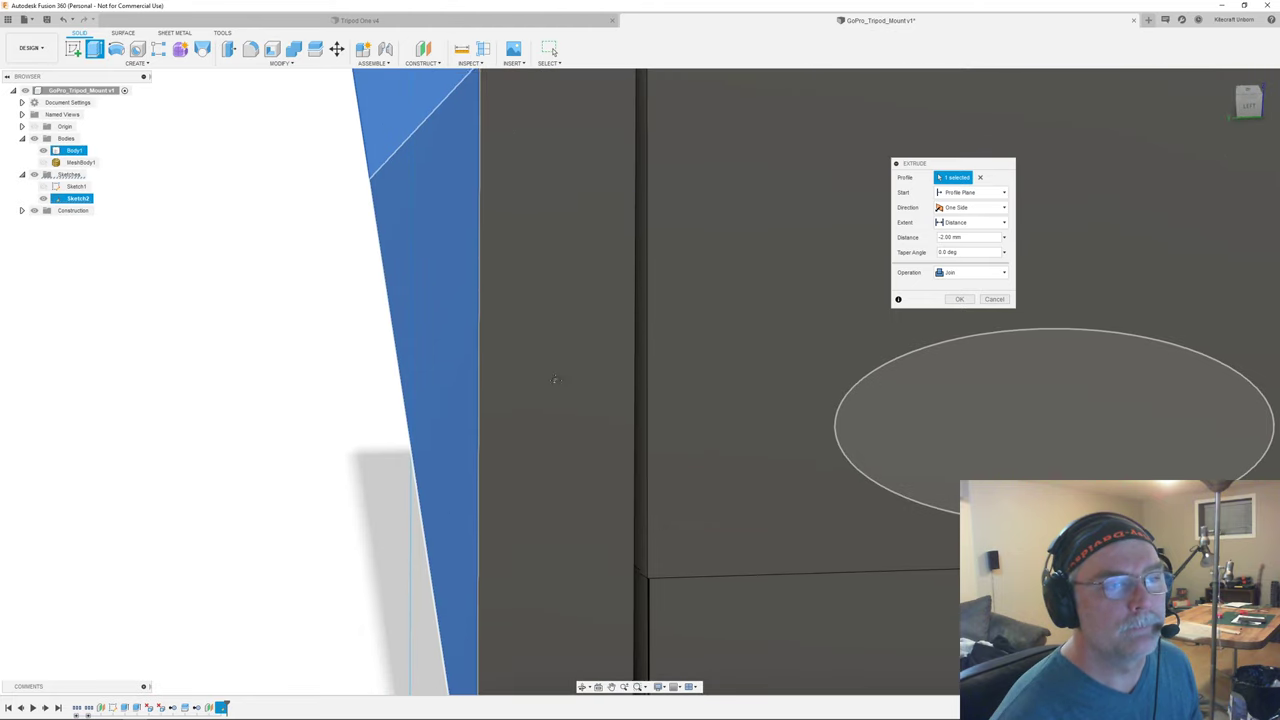
middle_drag(556, 360, 556, 500)
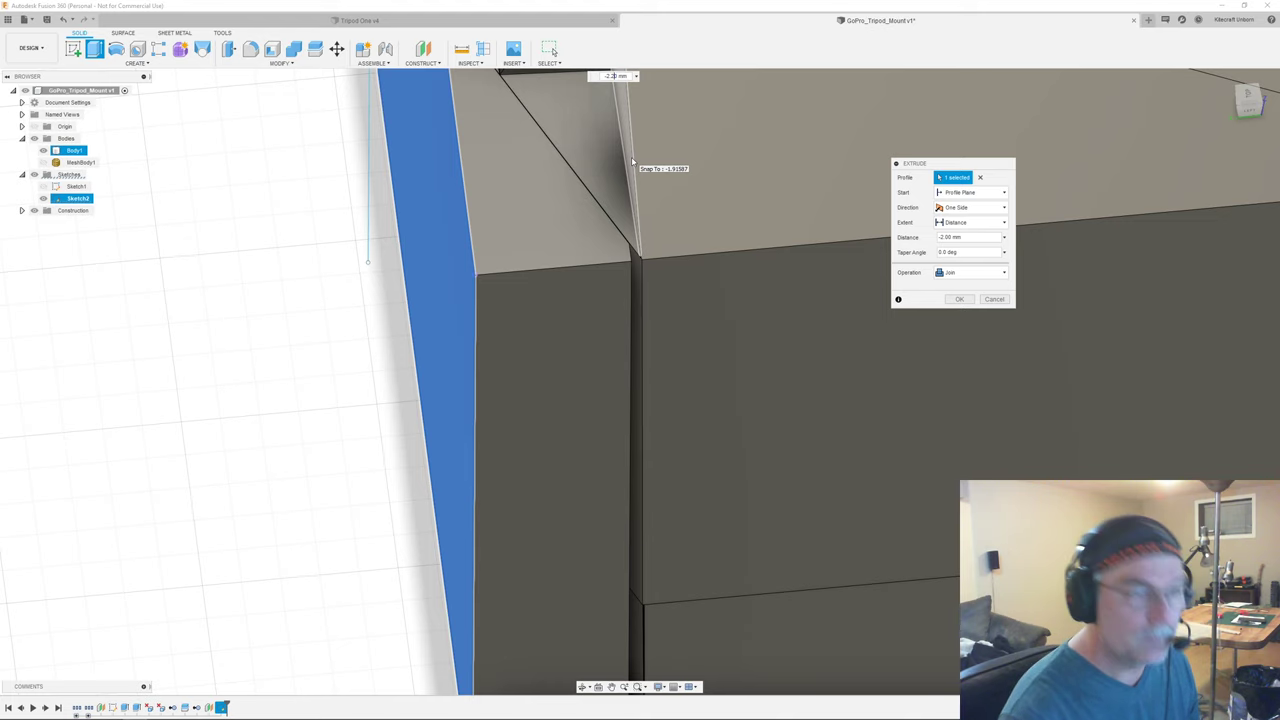
scroll(648, 234, down, 4)
shift+middle_drag(660, 249, 664, 209)
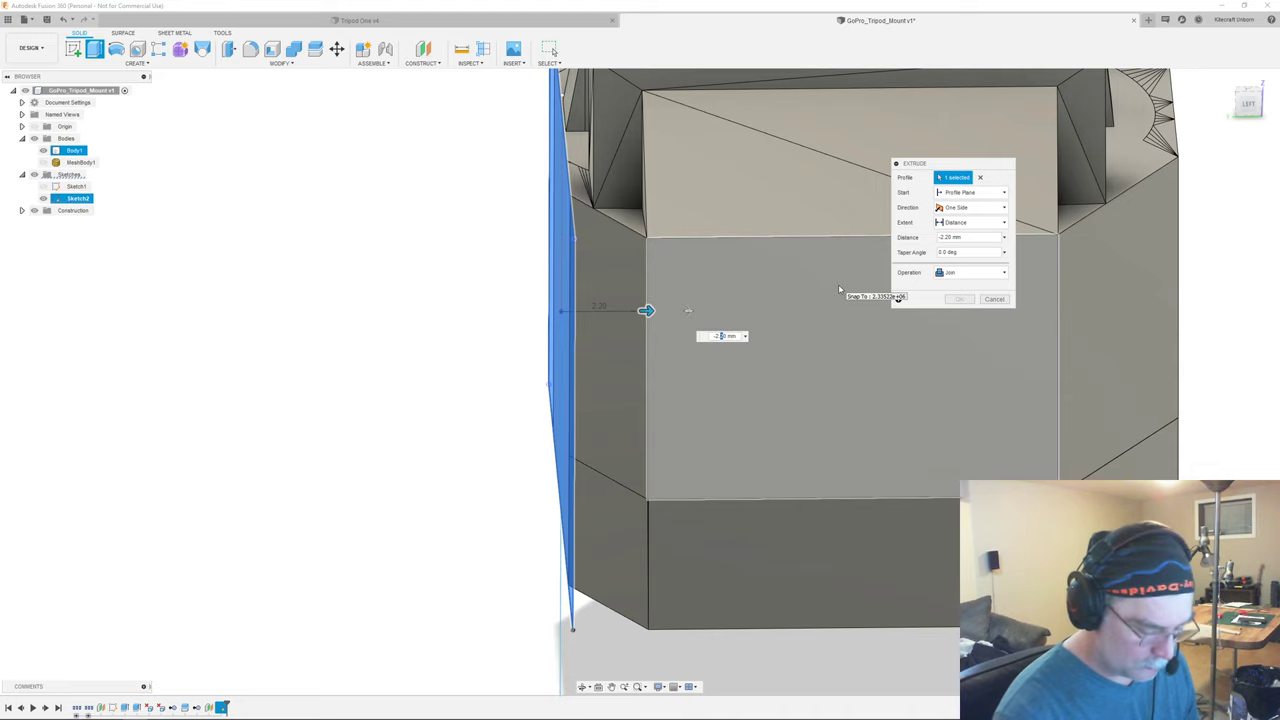
text(1)
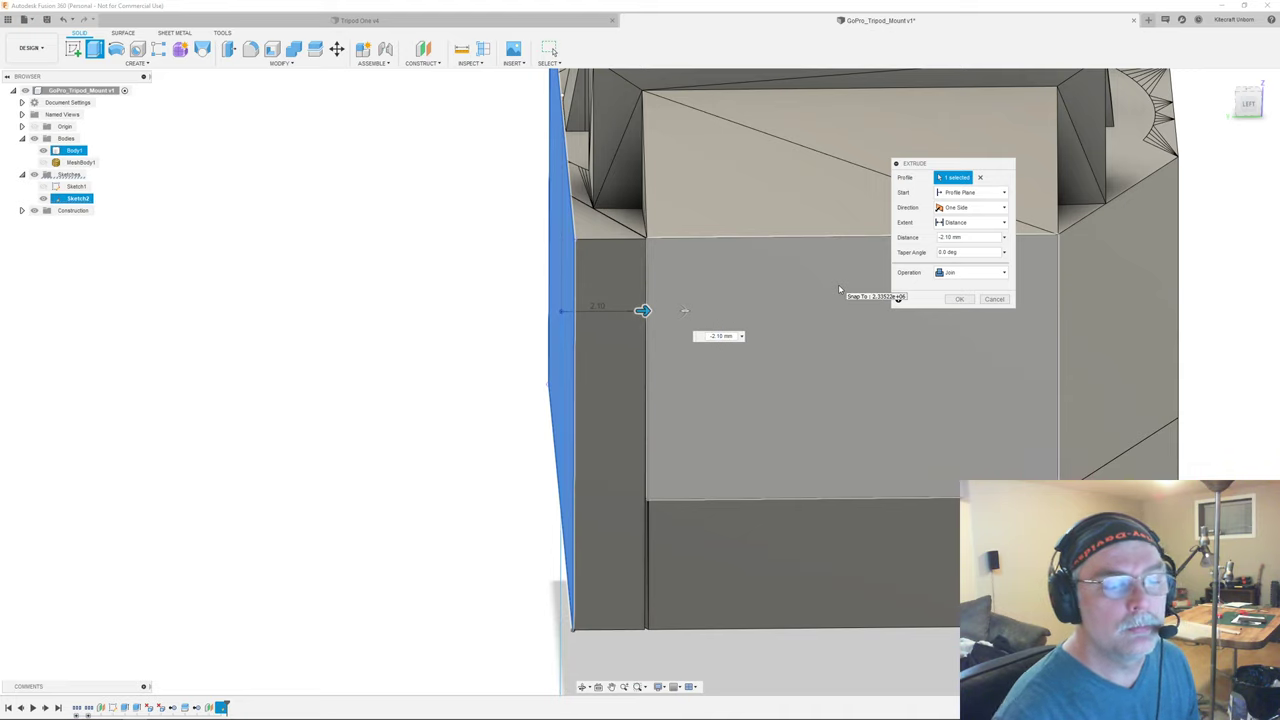
click(996, 300)
- Extrude the rectangle 23 mm outward, away from the mount's base, using the Join operation
shift+middle_drag(923, 317, 601, 348)
click(601, 348)
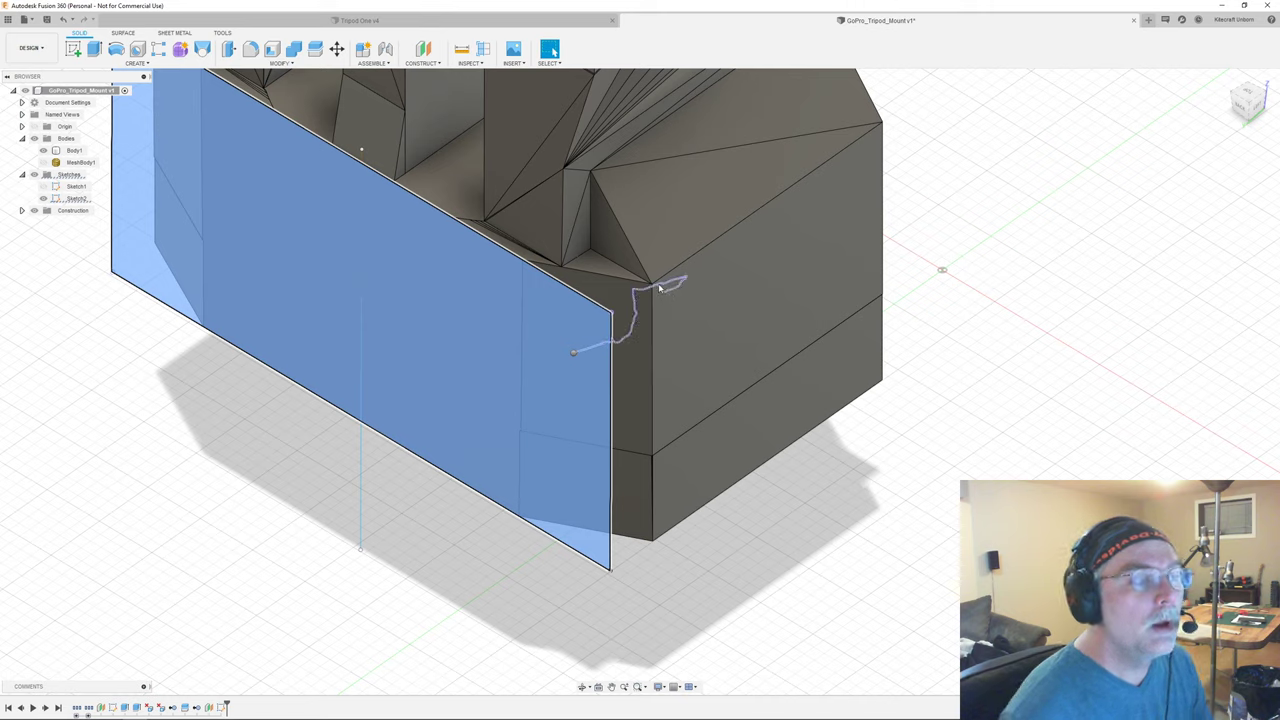
right_click(578, 345)
click(612, 336)
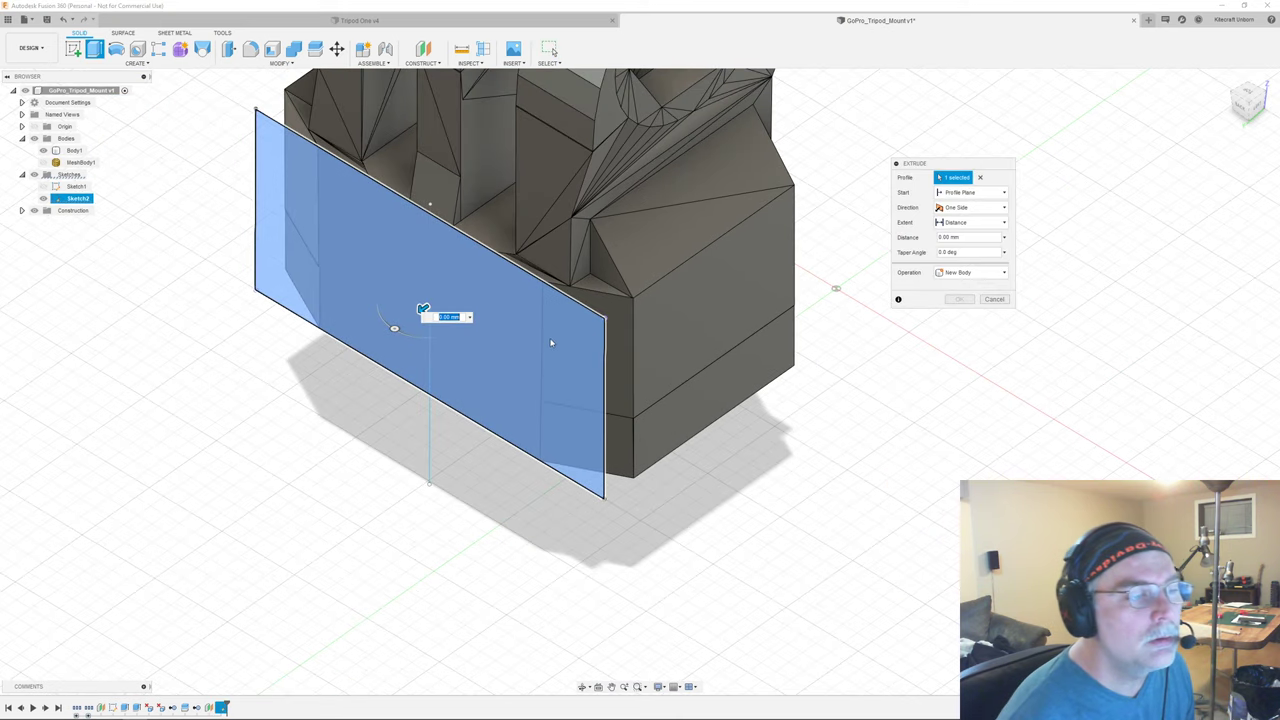
drag(509, 337, 380, 416)
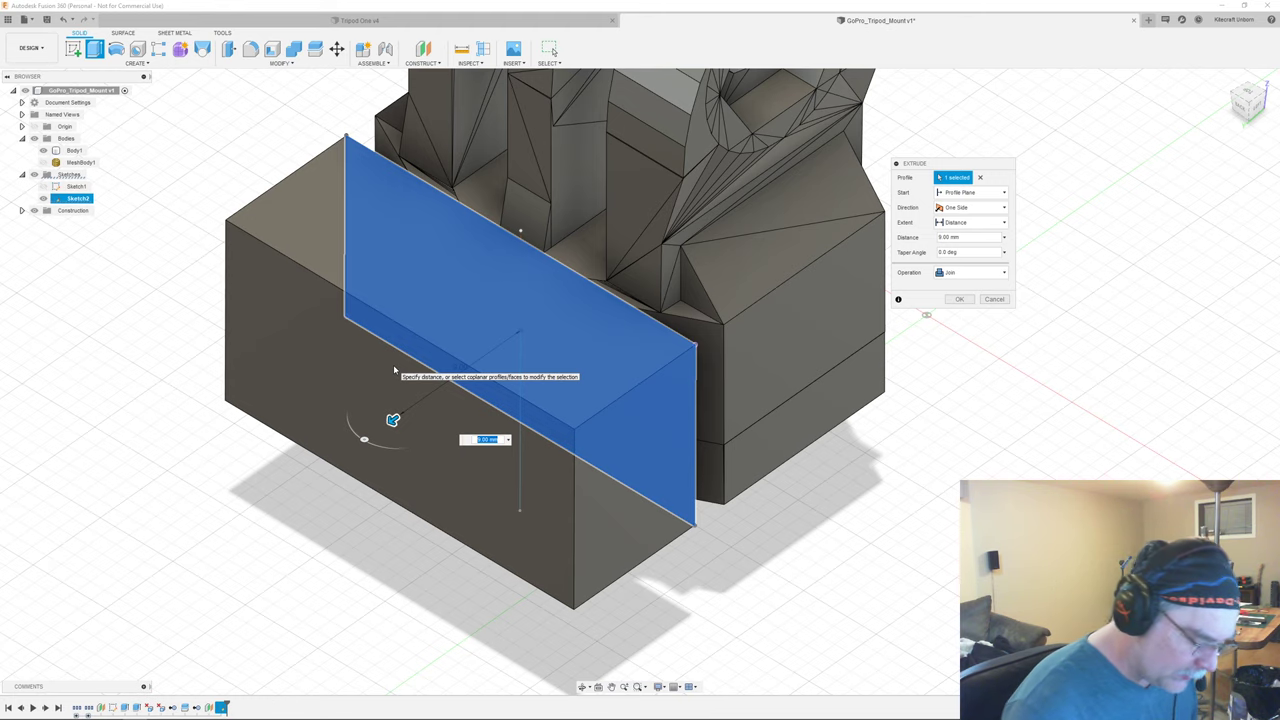
text(23)
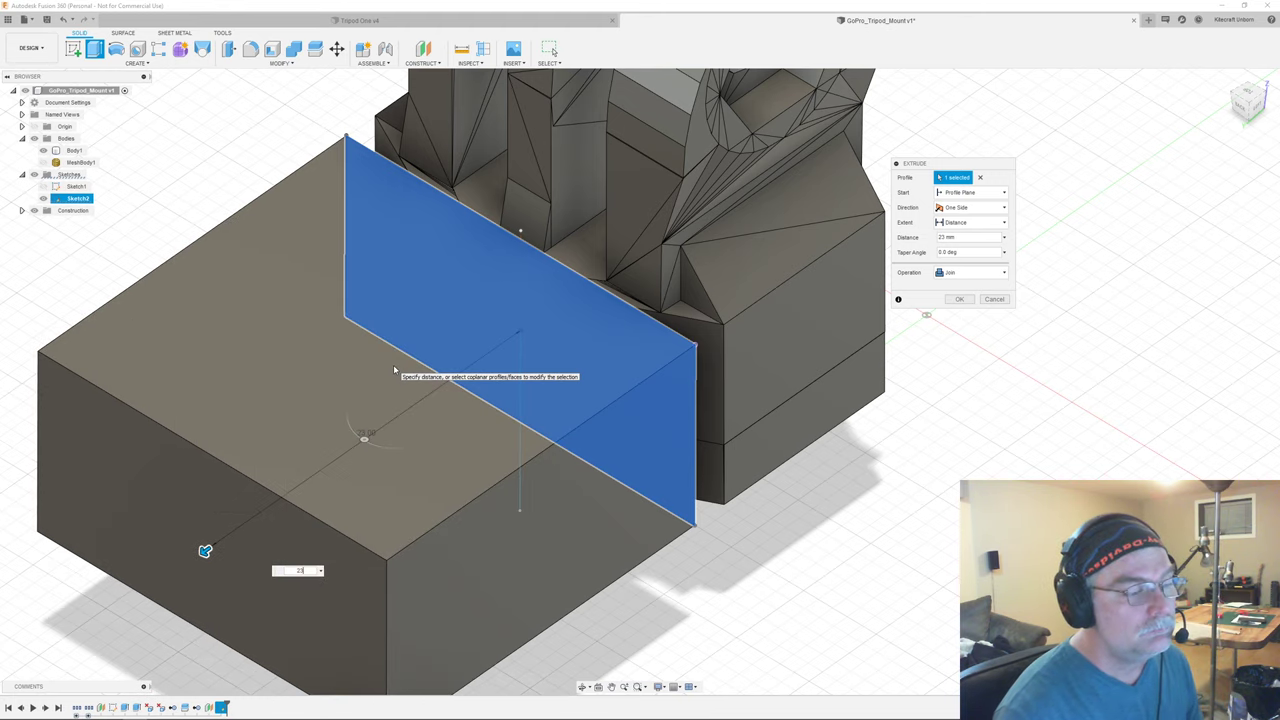
key(Return)
shift+middle_drag(393, 364, 342, 367)
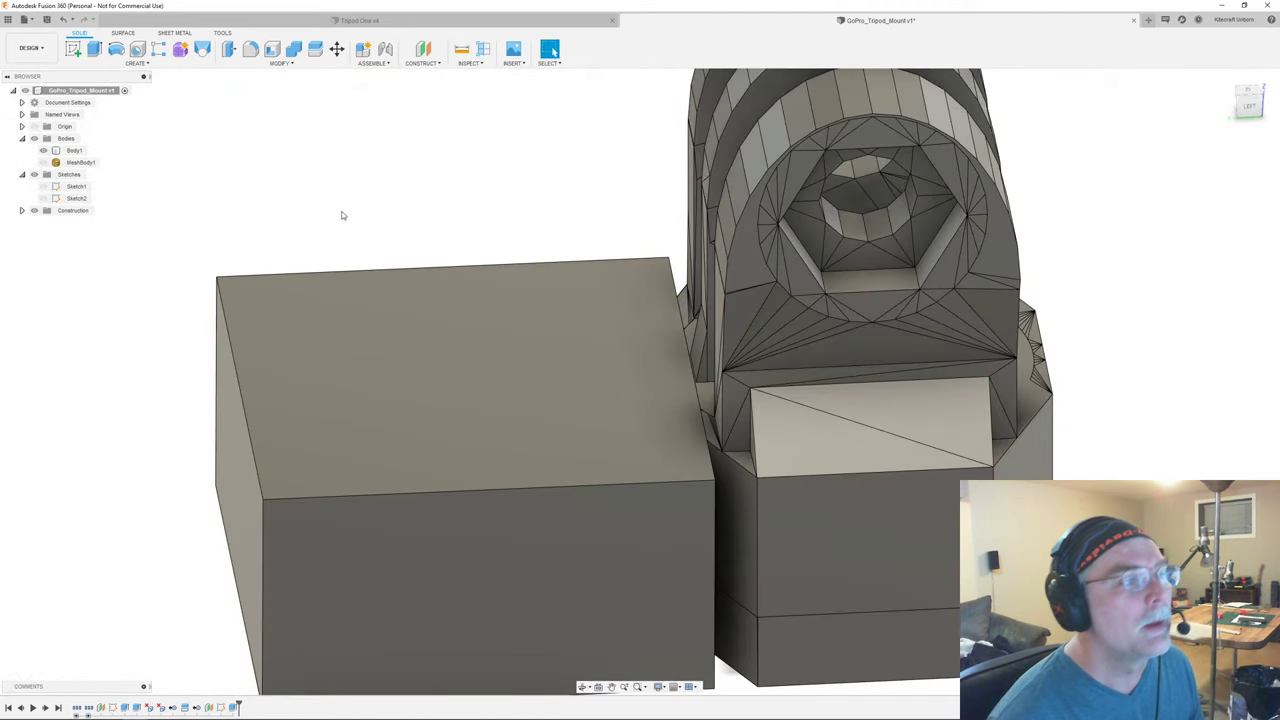
click(204, 50)
middle_drag(663, 476, 549, 327)
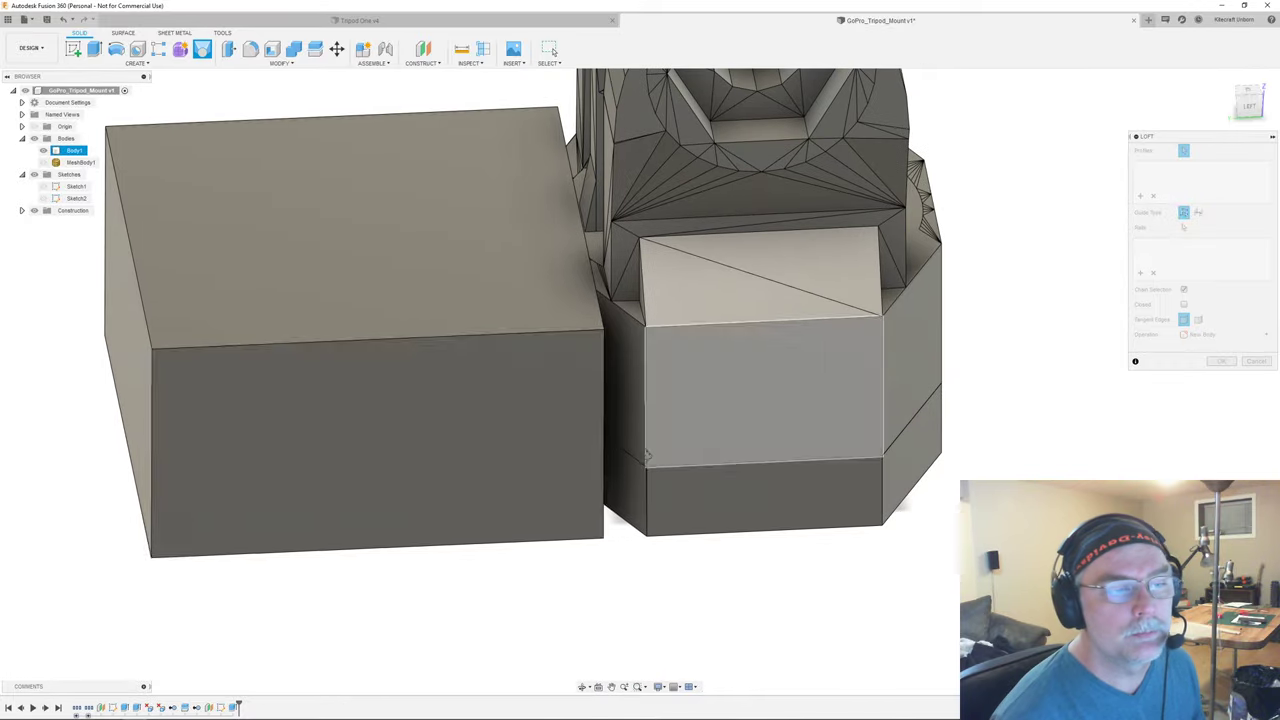
shift+middle_drag(820, 490, 657, 437)
click(629, 421)
click(672, 500)
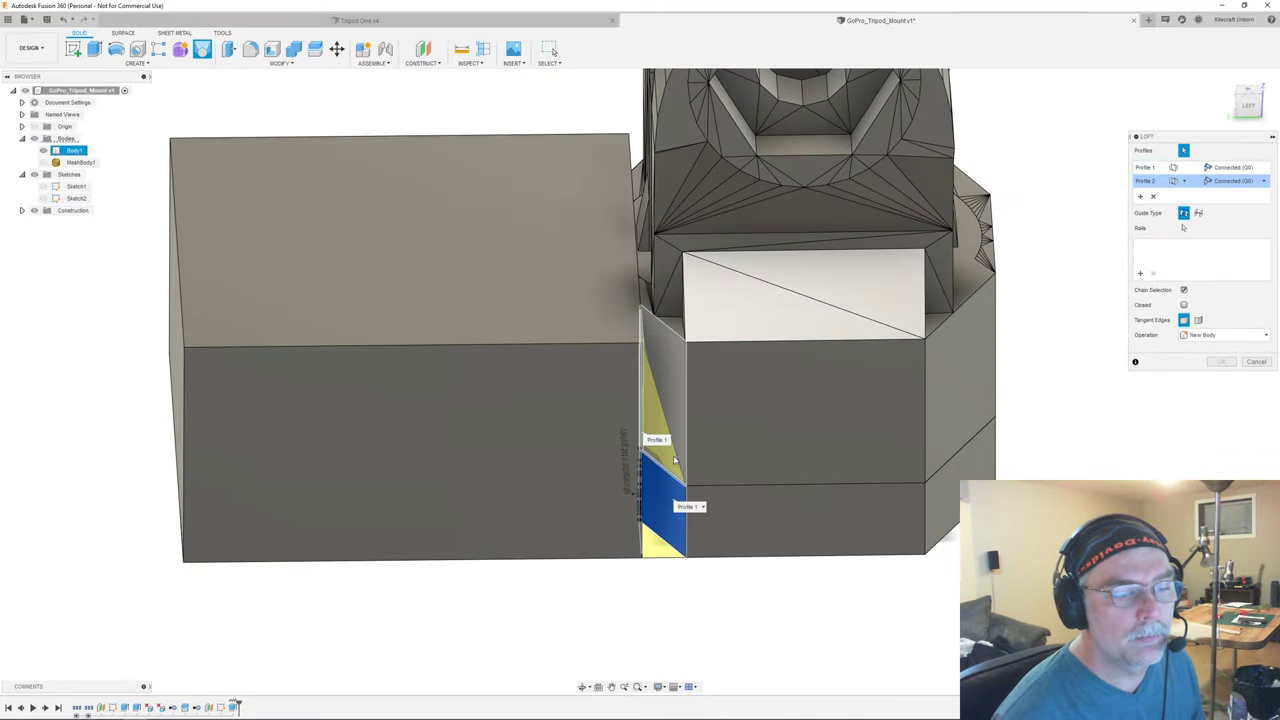
scroll(840, 428, up, 1)
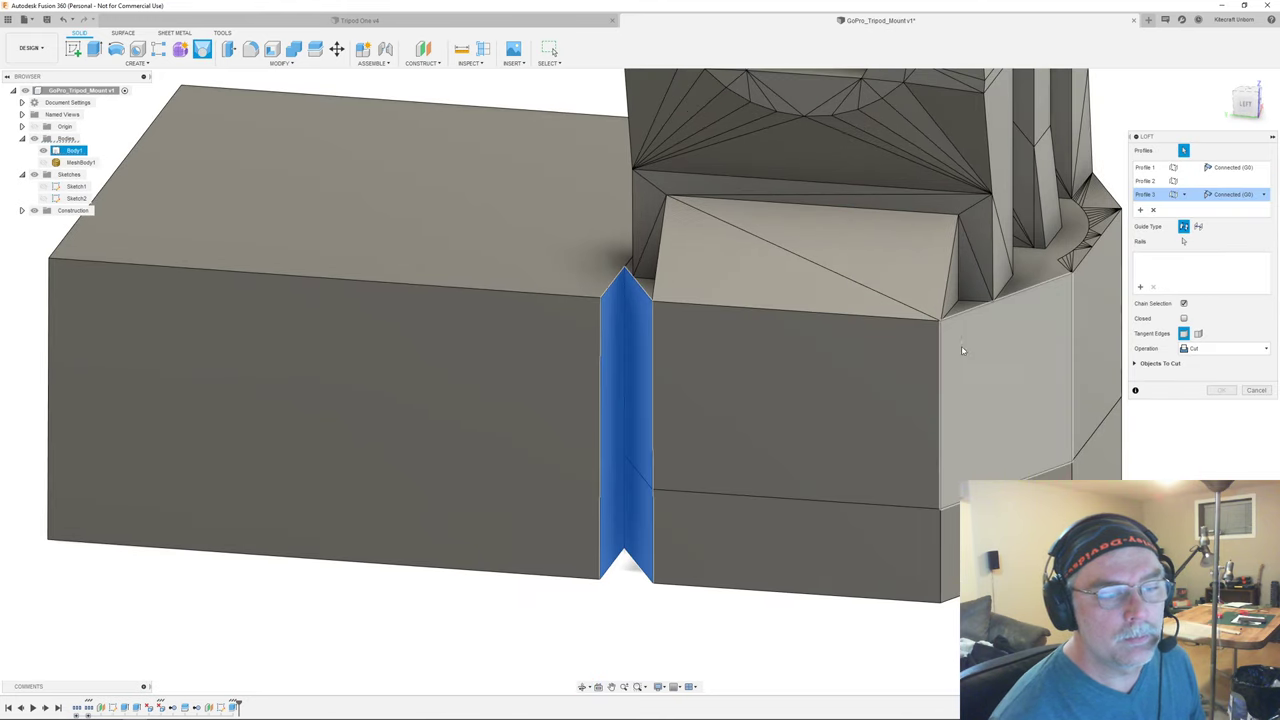
key(Escape)
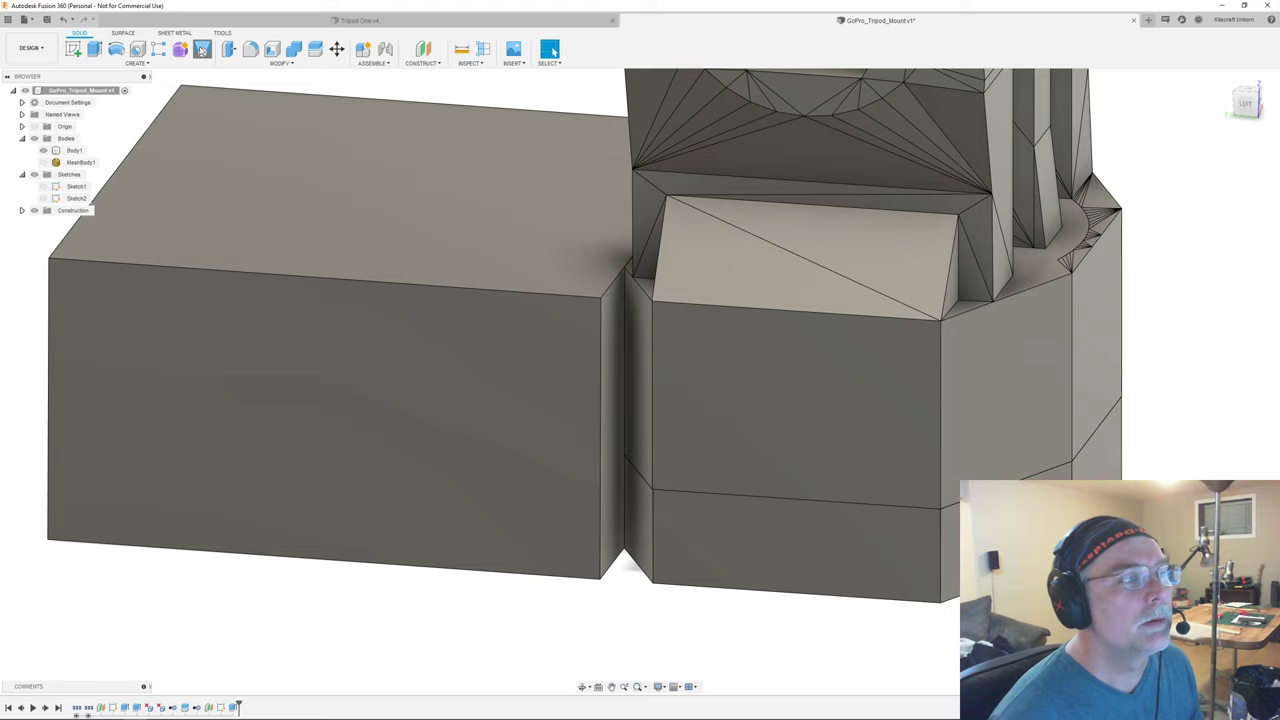
- Try to loft between the block's narrow inner face and the adjacent angled face of the mount's base
click(202, 50)
click(610, 325)
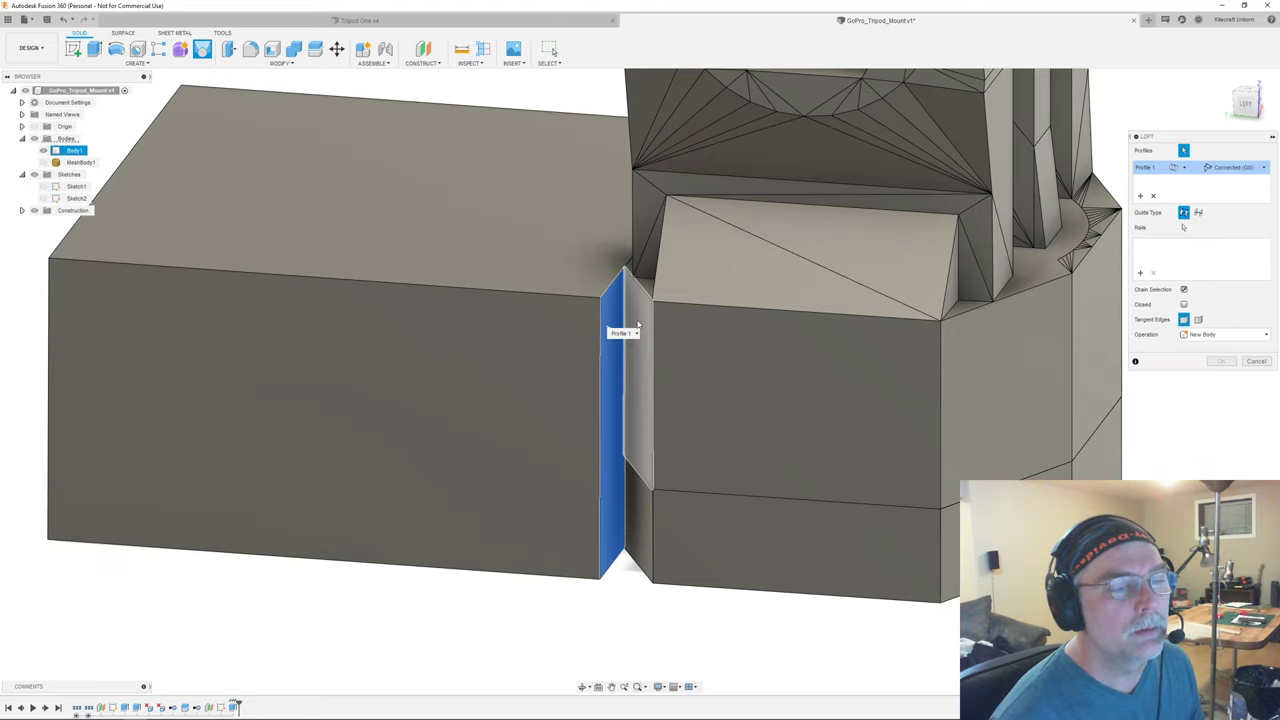
click(637, 325)
click(1220, 362)
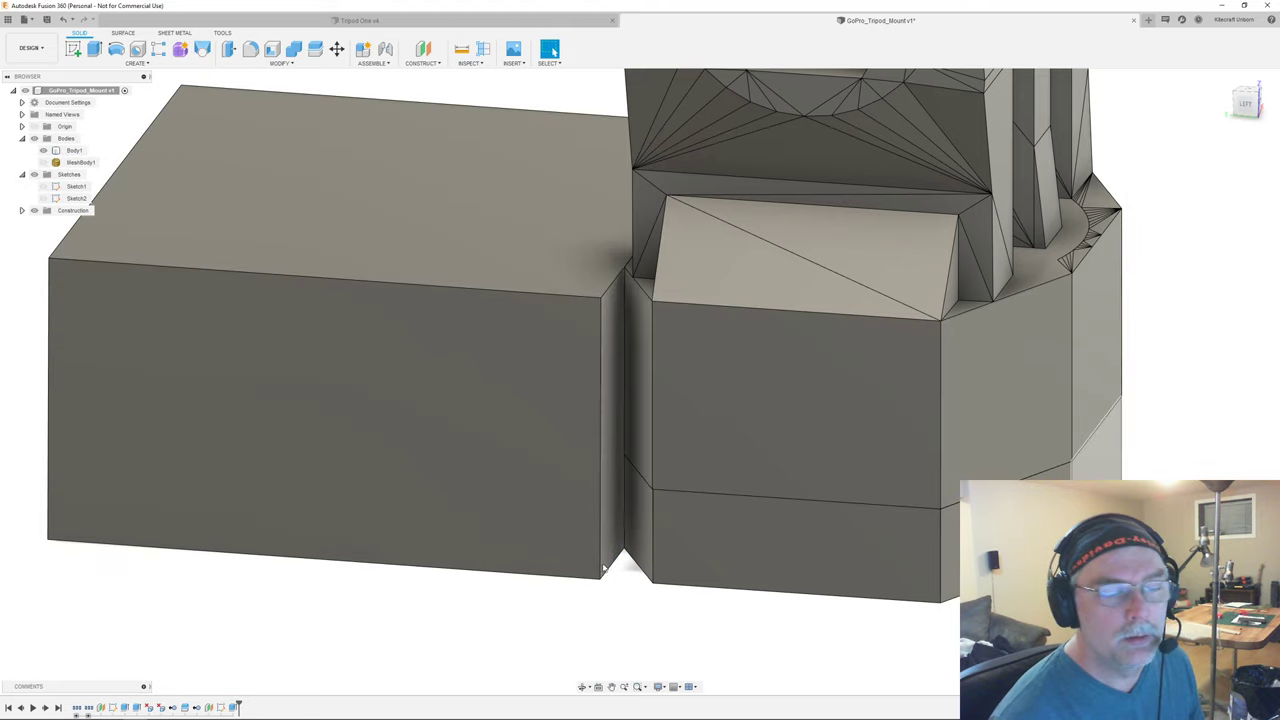
- Try to offset the block's narrow inner face about 2.5 mm toward the mount's base
scroll(571, 589, up, 3)
key(s)
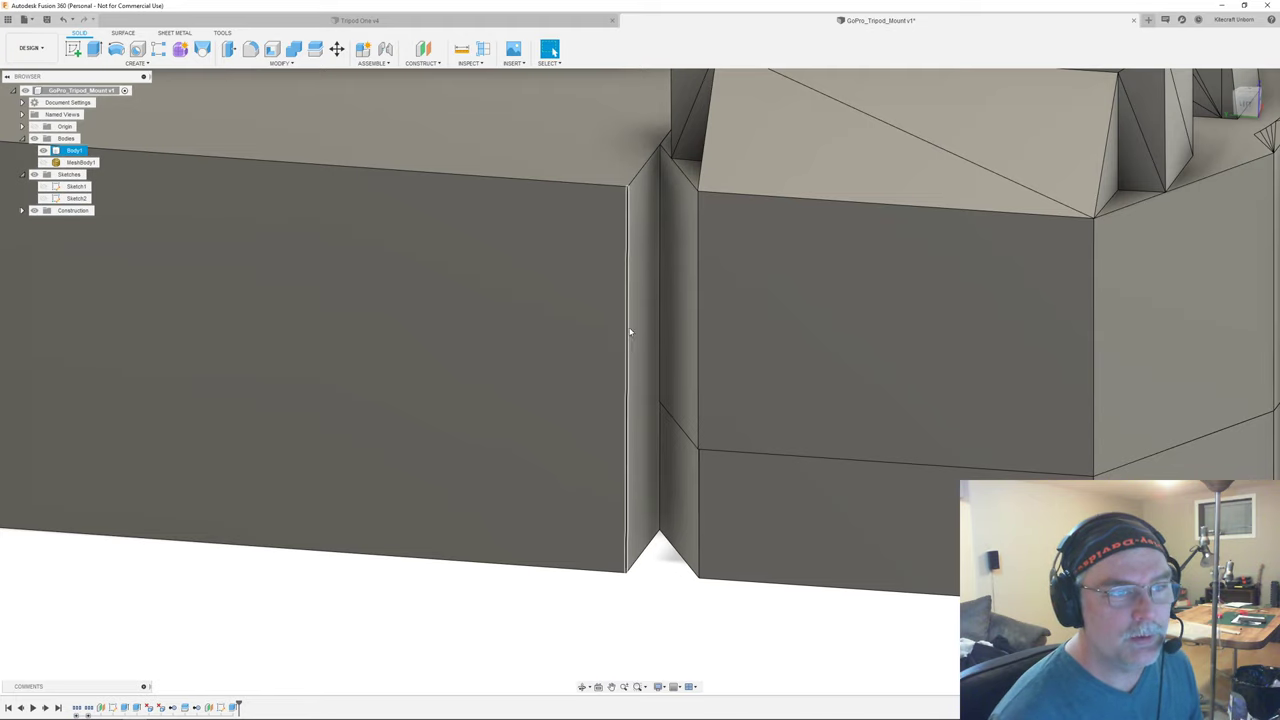
click(652, 276)
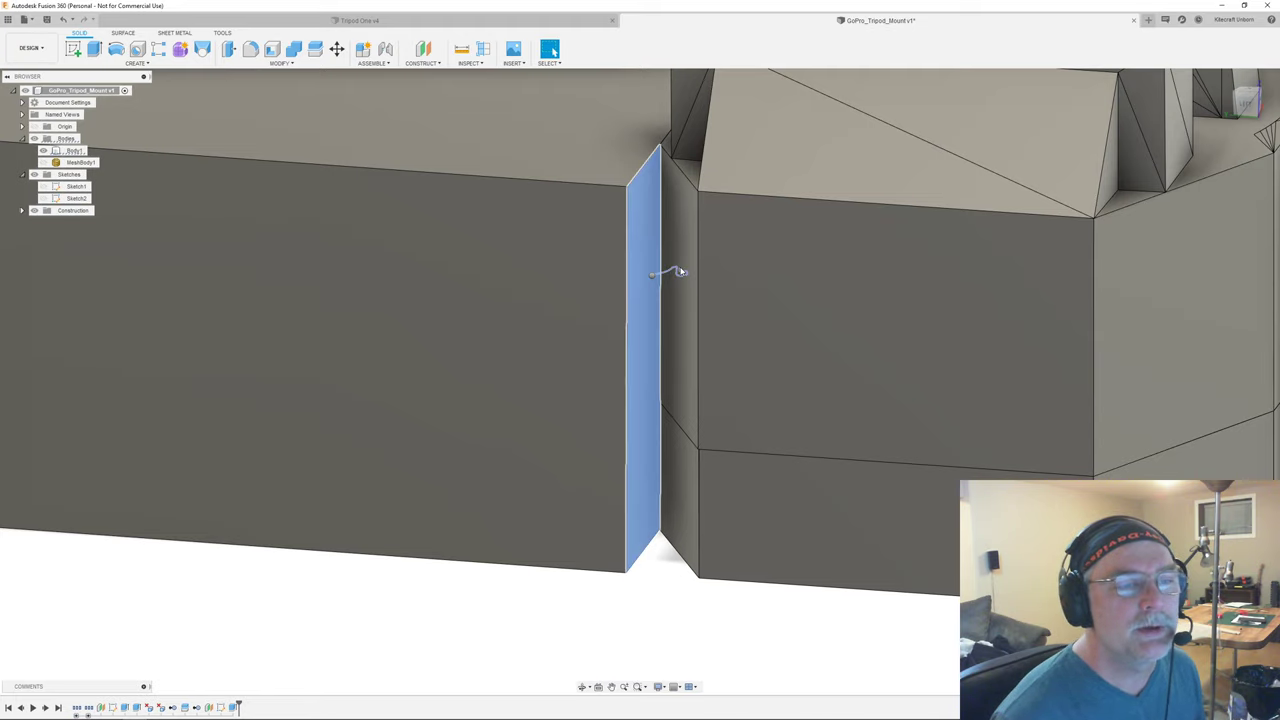
right_drag(652, 276, 686, 271)
click(661, 284)
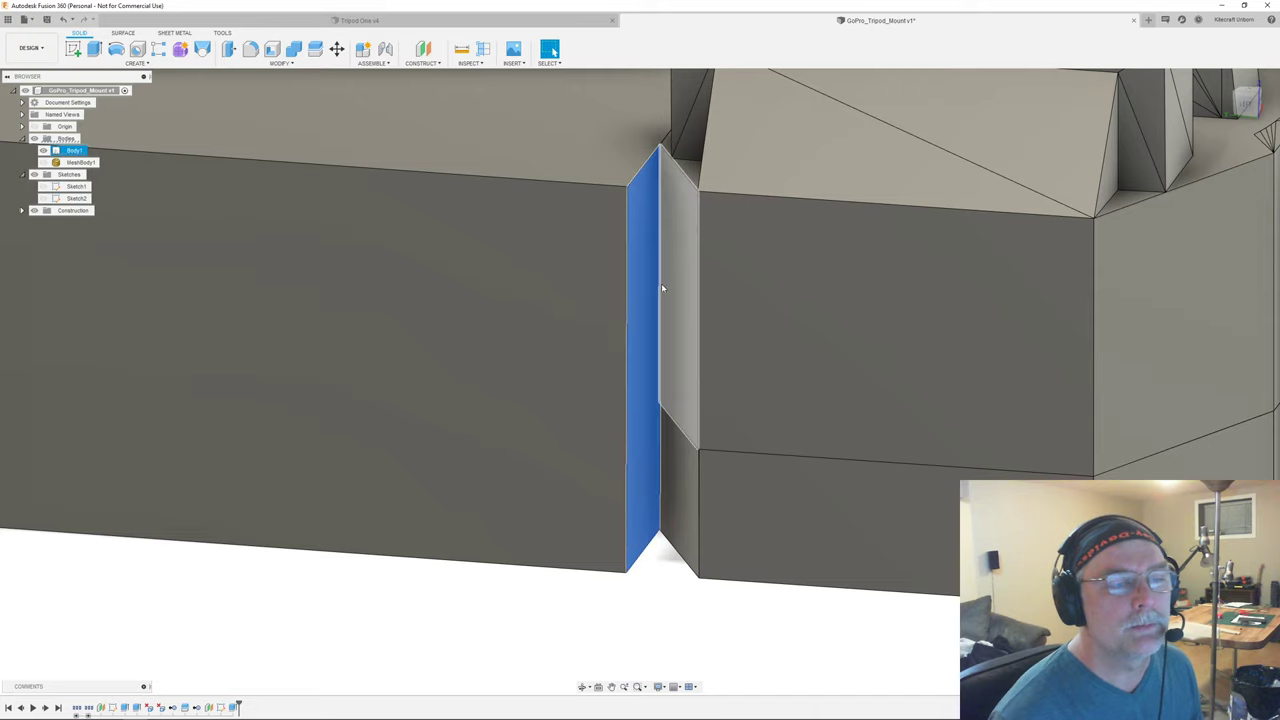
key(q)
drag(657, 276, 745, 284)
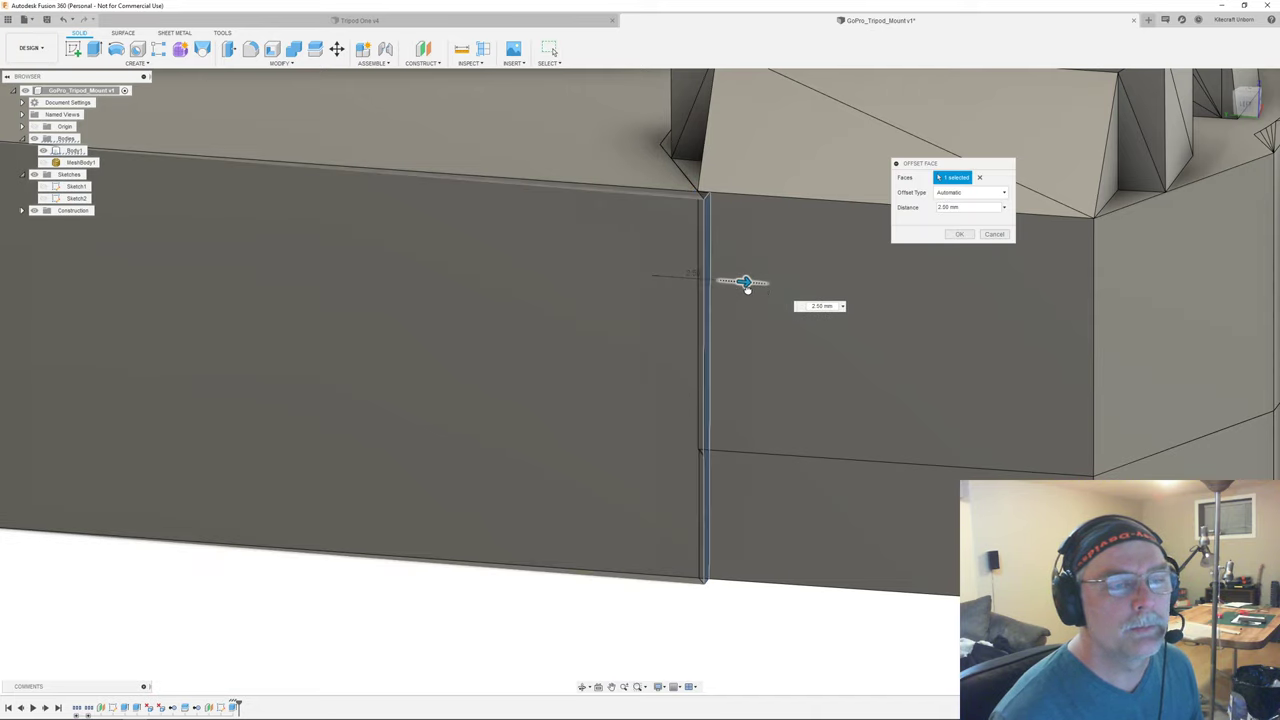
click(960, 235)
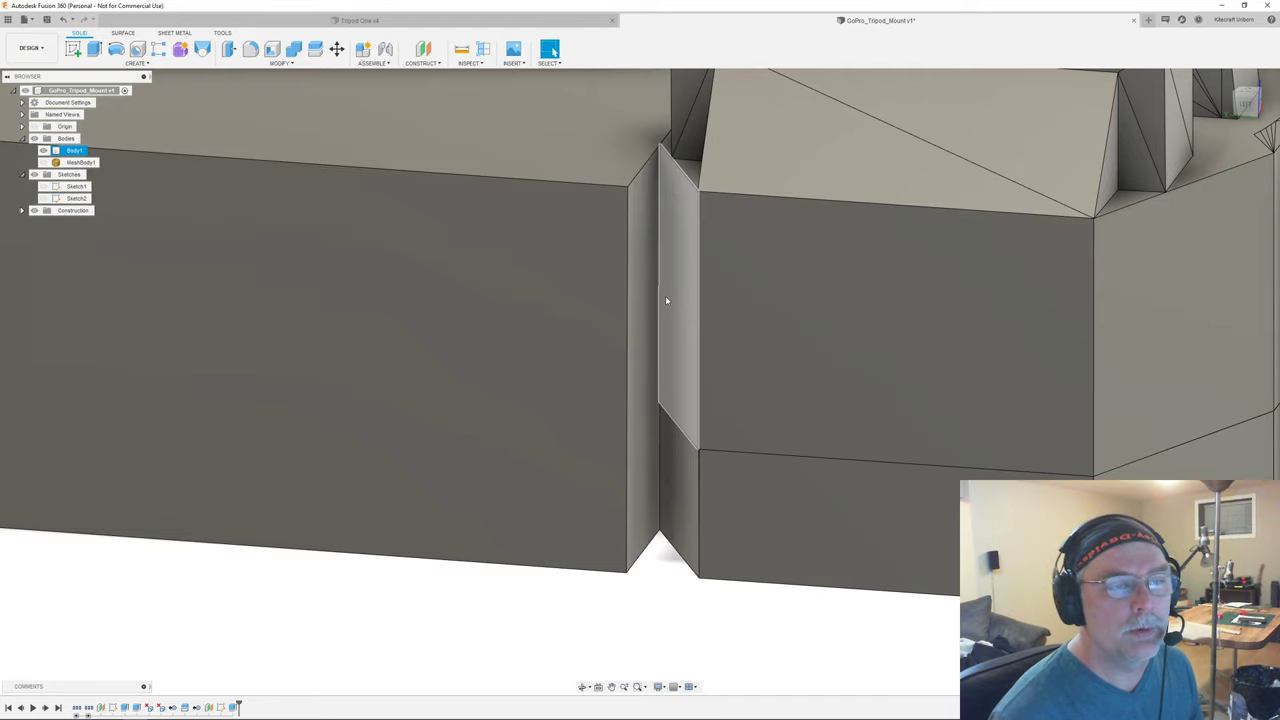
- Delete the lower angled face of the mount's base inside the gap next to the block
shift+middle_drag(643, 257, 652, 277)
scroll(652, 277, up, 2)
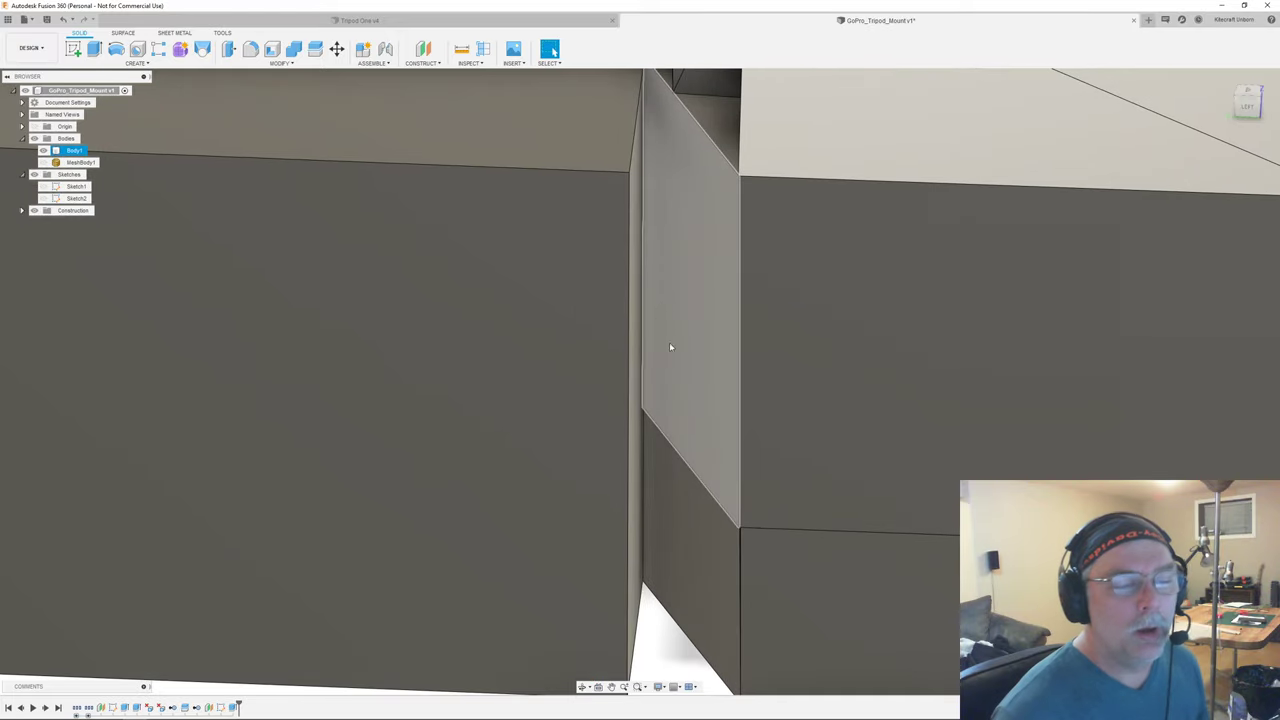
click(695, 521)
key(Delete)
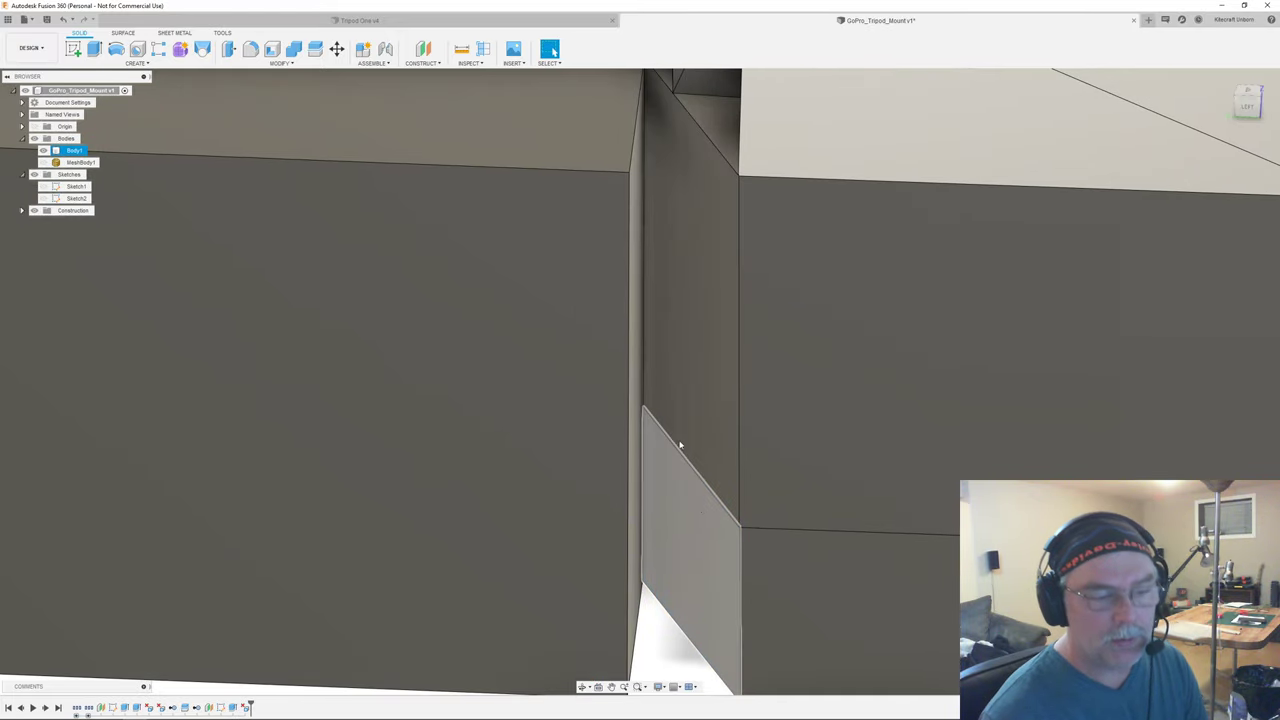
- Offset the block's narrow inner face 2.10 mm toward the mount's base to close the gap
right_click(634, 273)
click(652, 251)
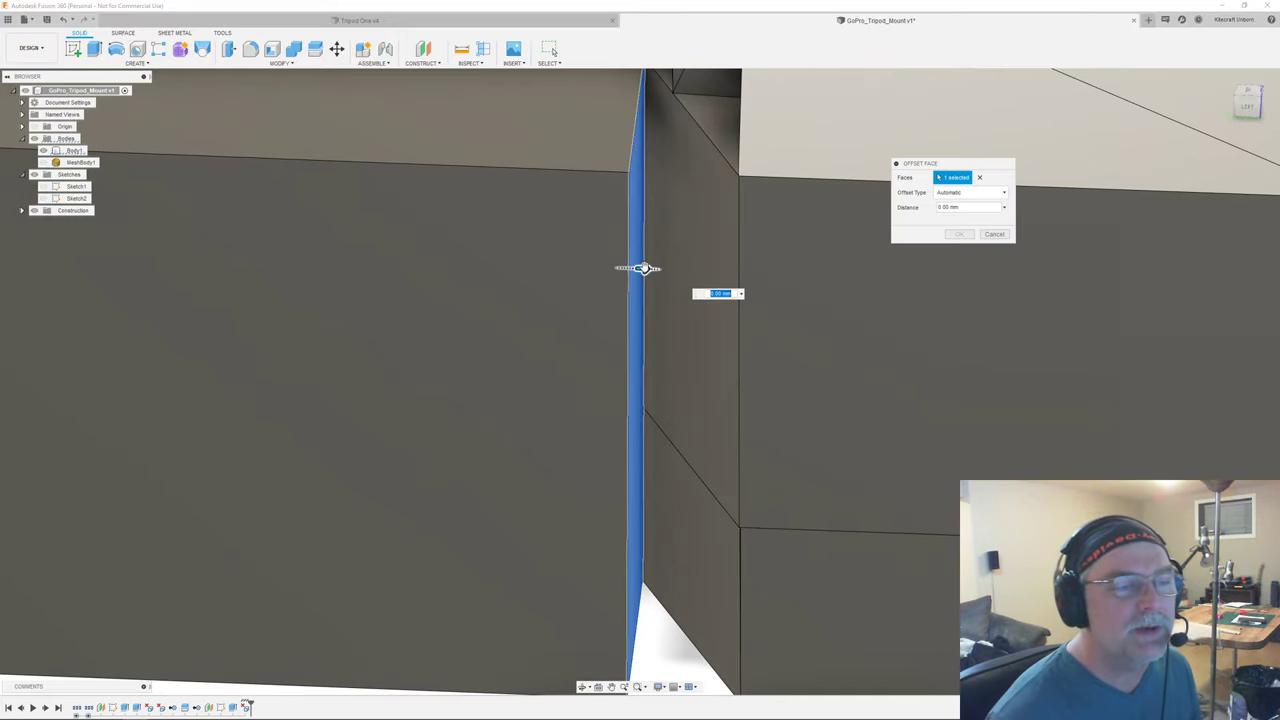
drag(727, 271, 751, 273)
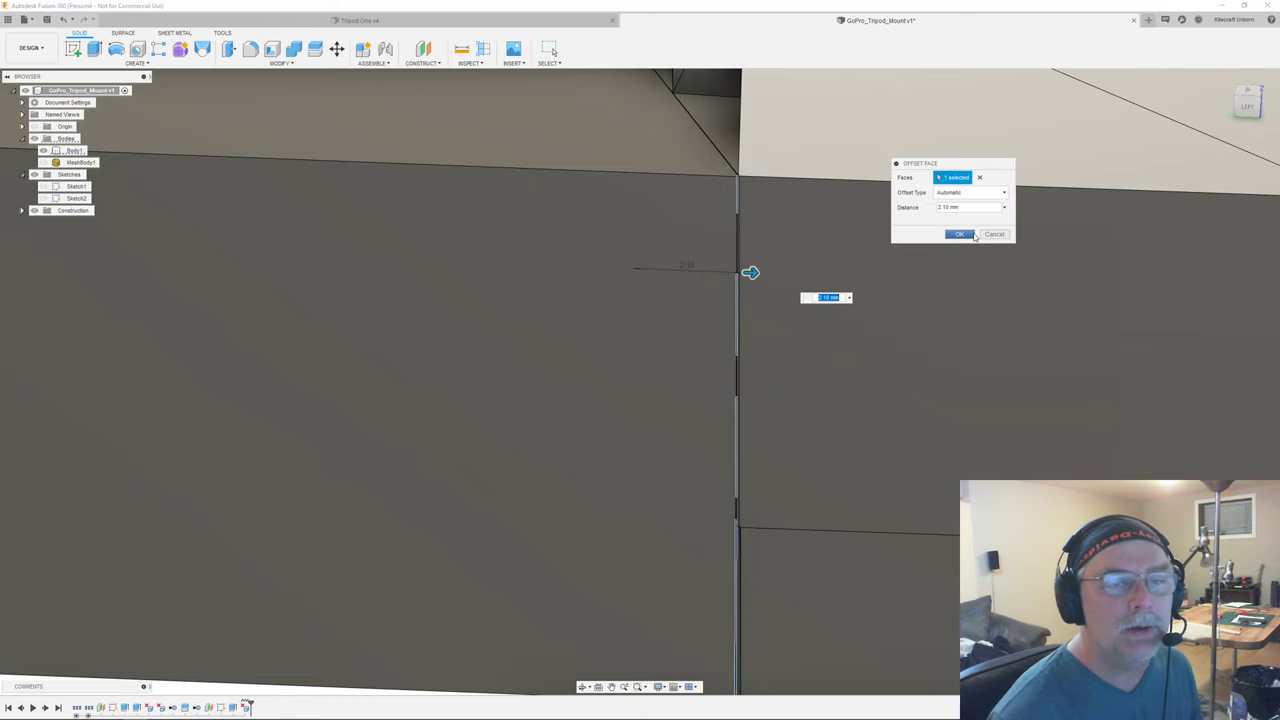
scroll(776, 292, up, 2)
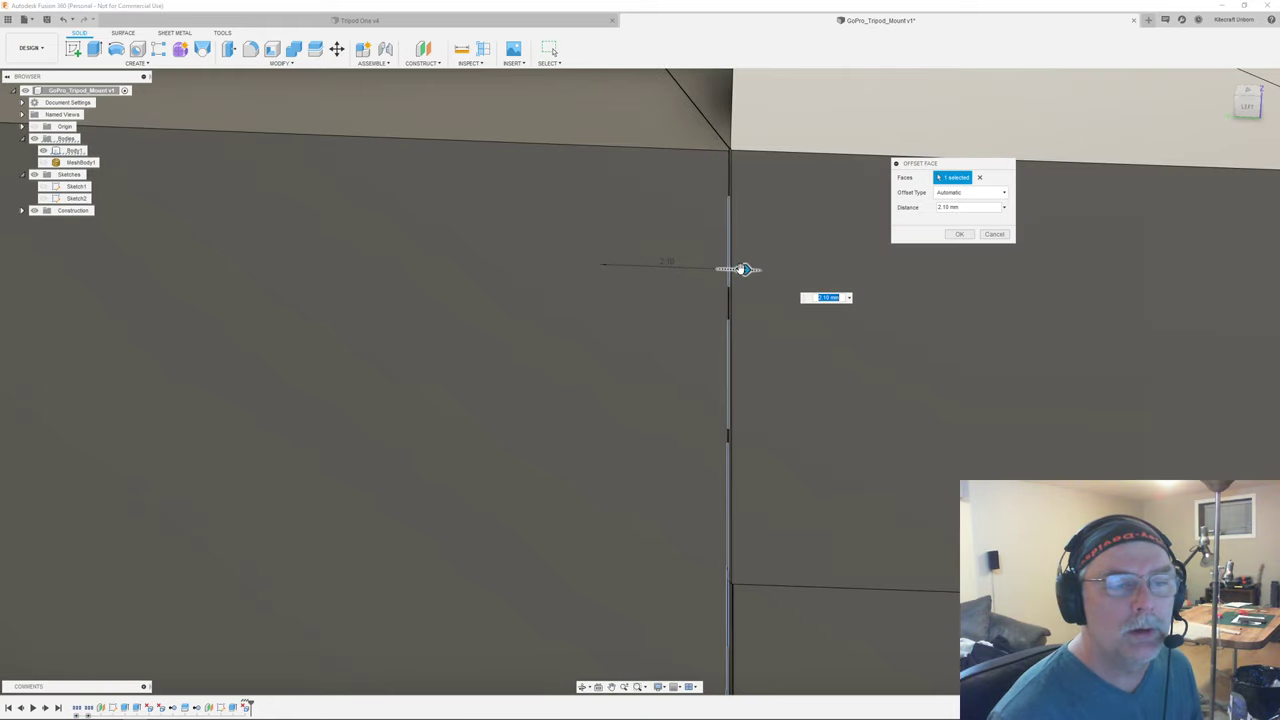
click(958, 235)
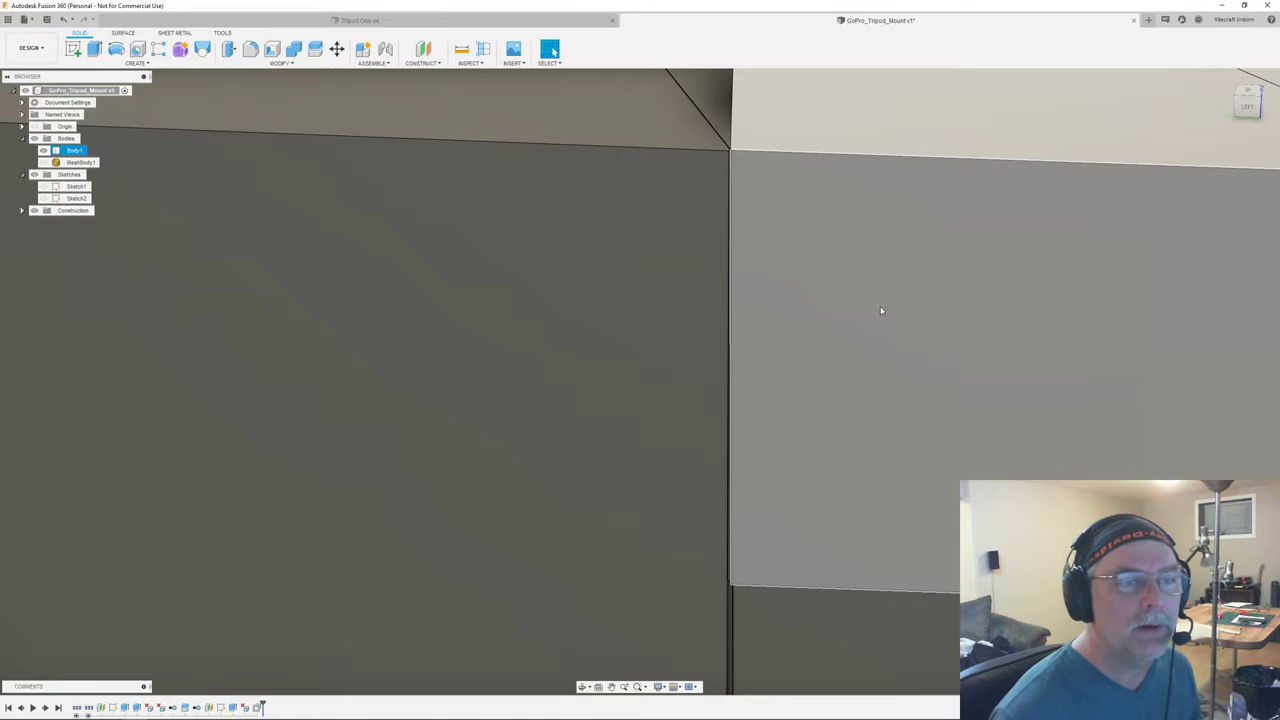
- Offset the block's narrow inner face on the opposite side about 2 mm toward the base to close that gap
scroll(828, 334, down, 5)
scroll(829, 357, down, 3)
shift+middle_drag(829, 357, 760, 335)
mouse_move(900, 330)
middle_down()
mouse_move(720, 317)
mouse_move(900, 320)
middle_up()
scroll(1149, 345, up, 4)
scroll(1149, 346, up, 2)
middle_drag(1149, 346, 877, 294)
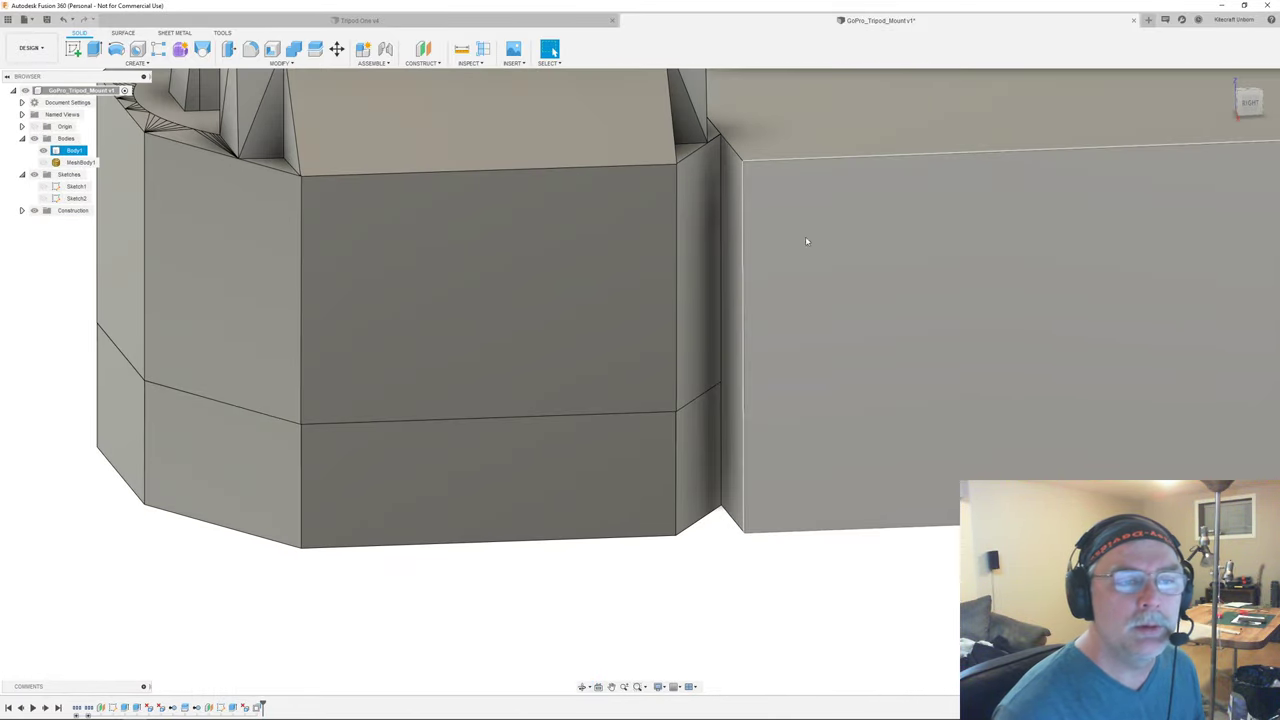
click(738, 172)
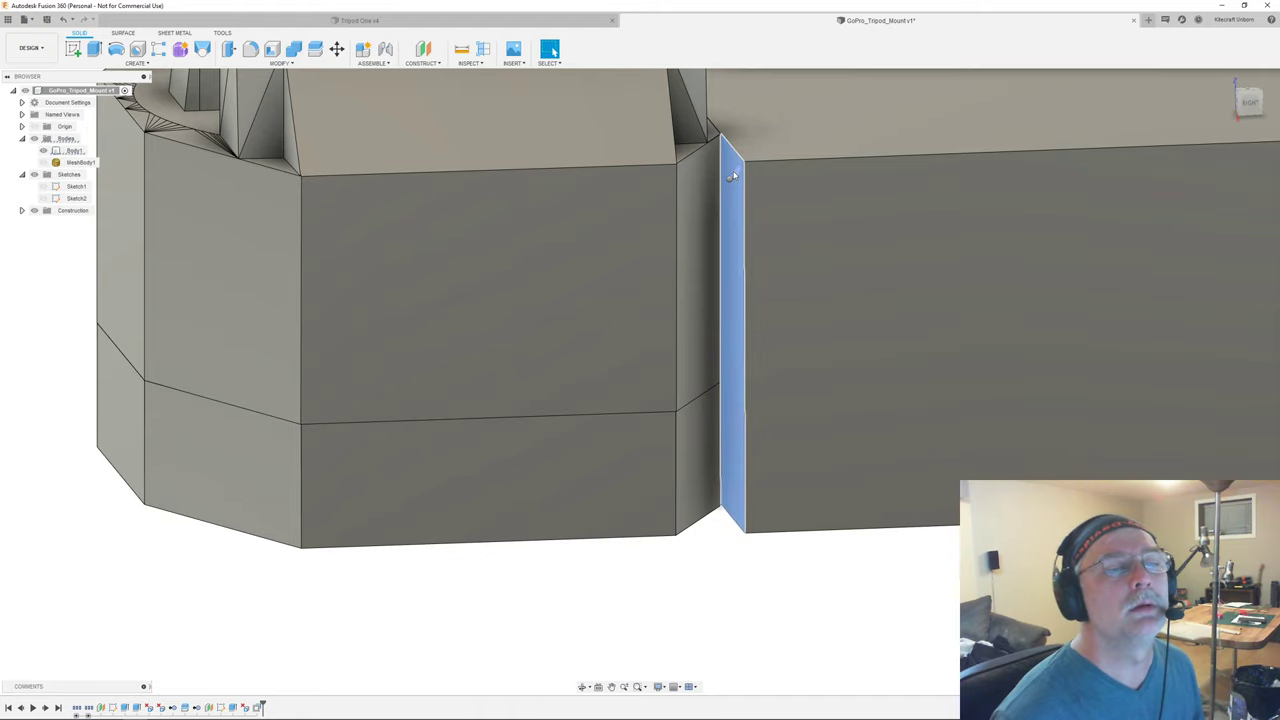
right_click(733, 172)
click(762, 167)
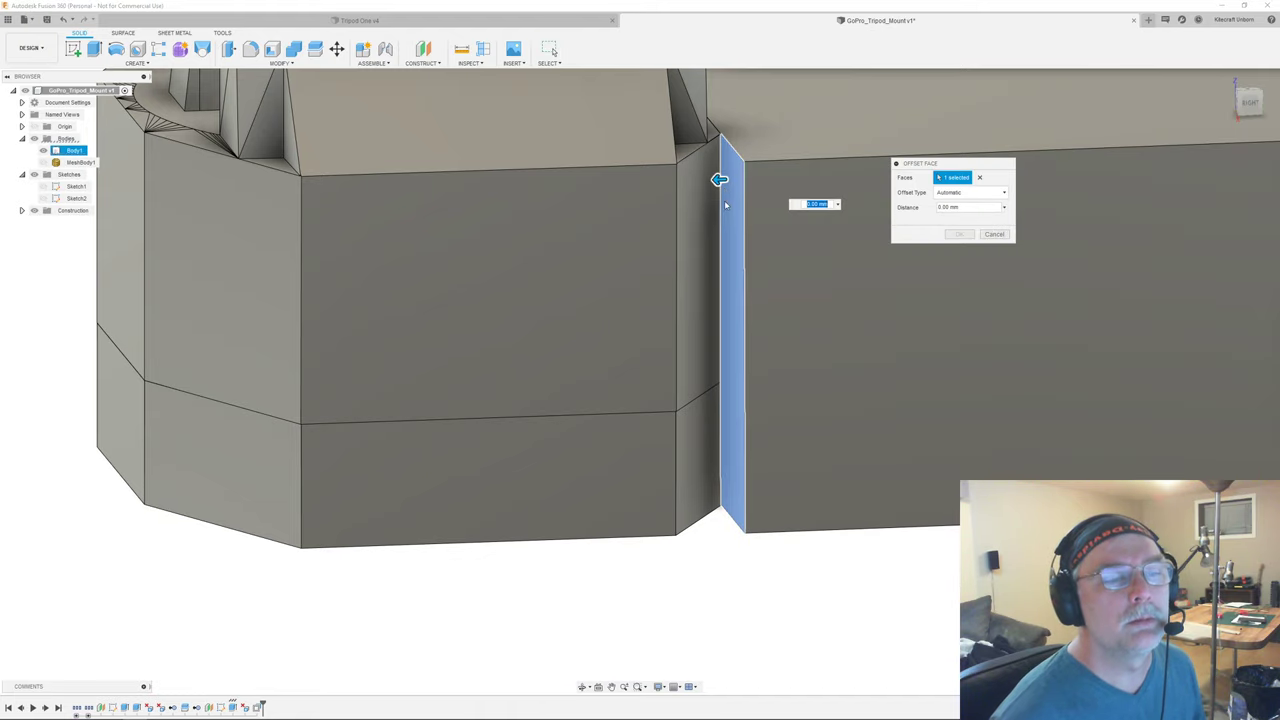
drag(717, 179, 659, 188)
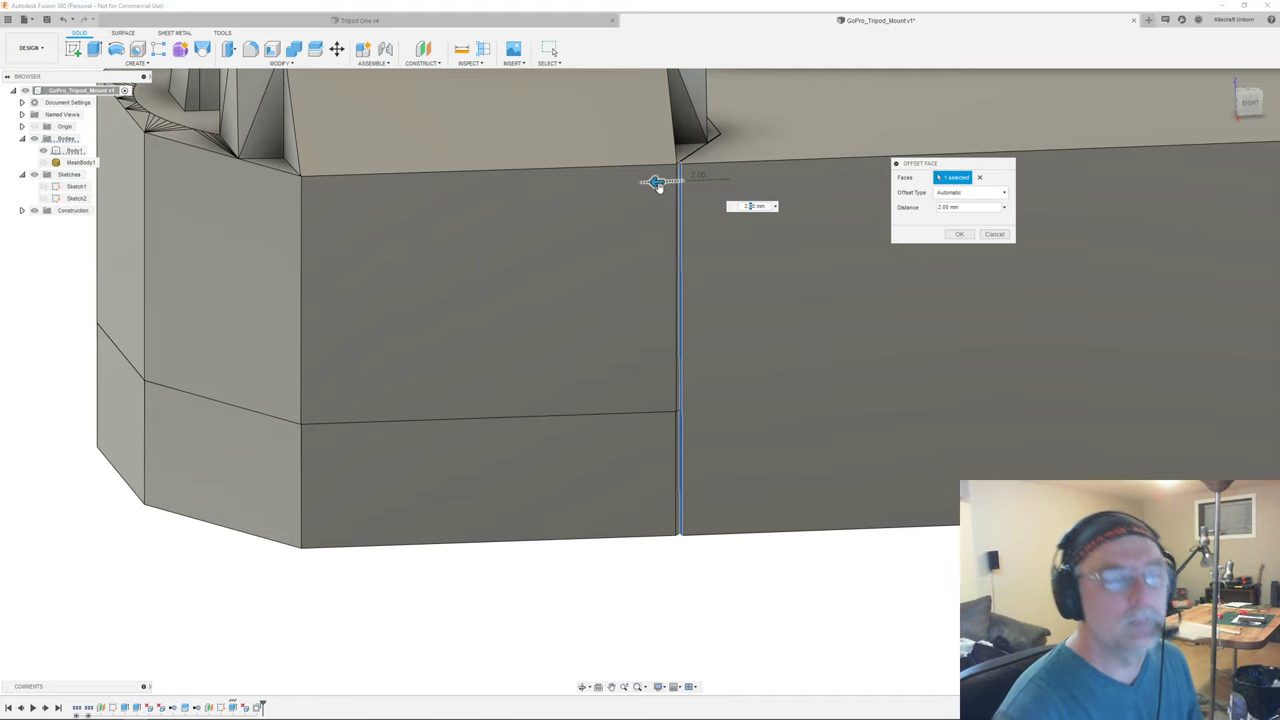
key(Return)
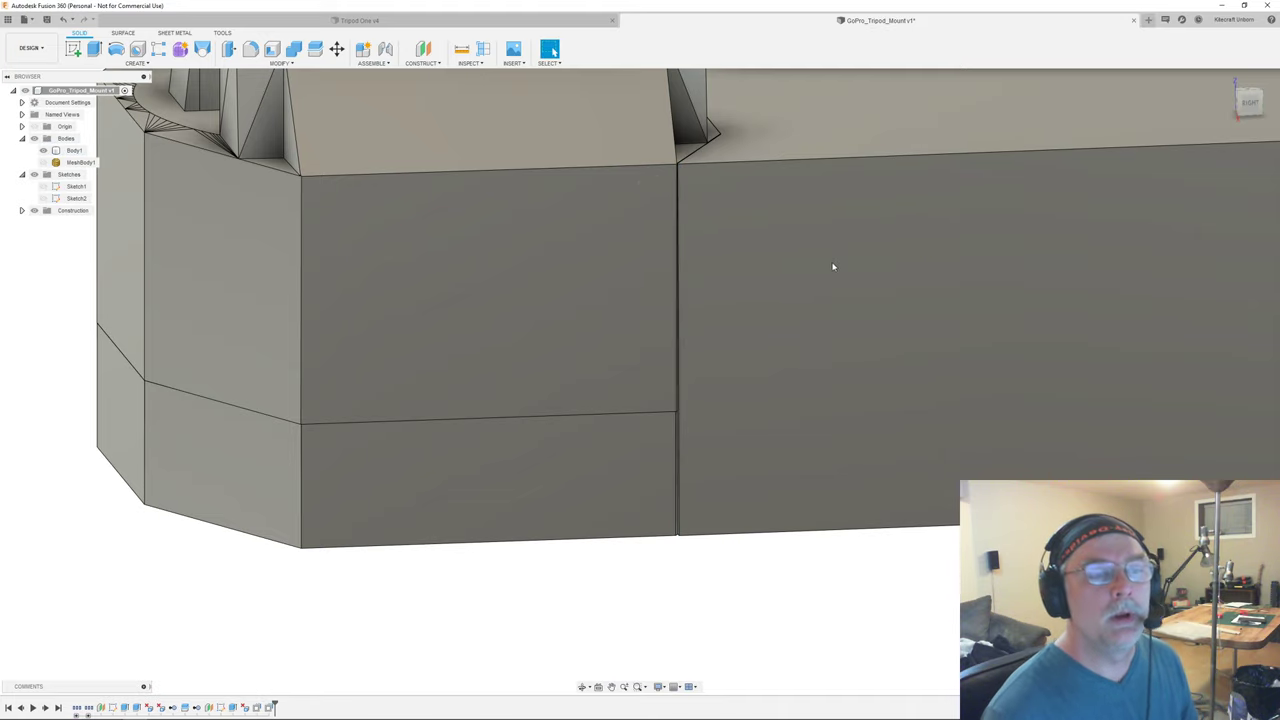
- Create an offset construction plane on the block's top face at a distance of 0 mm
scroll(832, 264, down, 6)
shift+middle_drag(855, 334, 369, 394)
key(s)
click(390, 408)
click(375, 295)
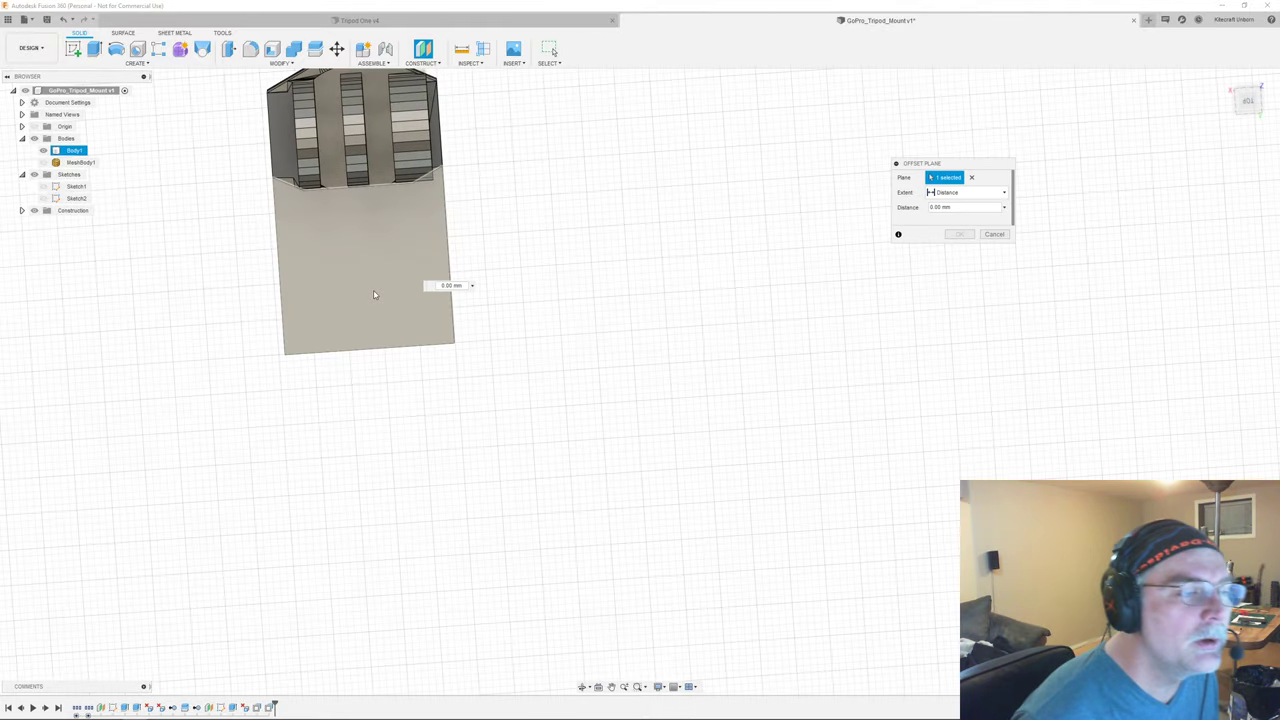
click(959, 234)
- Start a sketch on the block's top and draw a 13.1 mm diameter circle centred across its width, near the outer end
key(s)
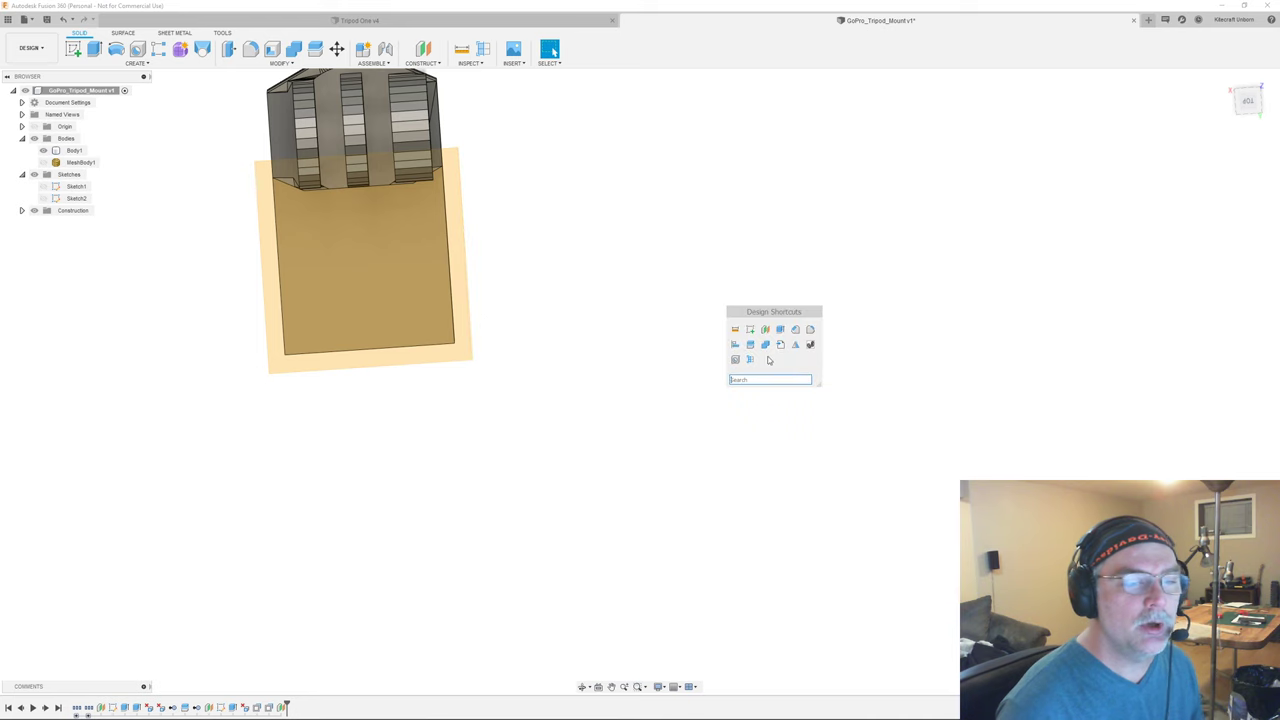
click(751, 330)
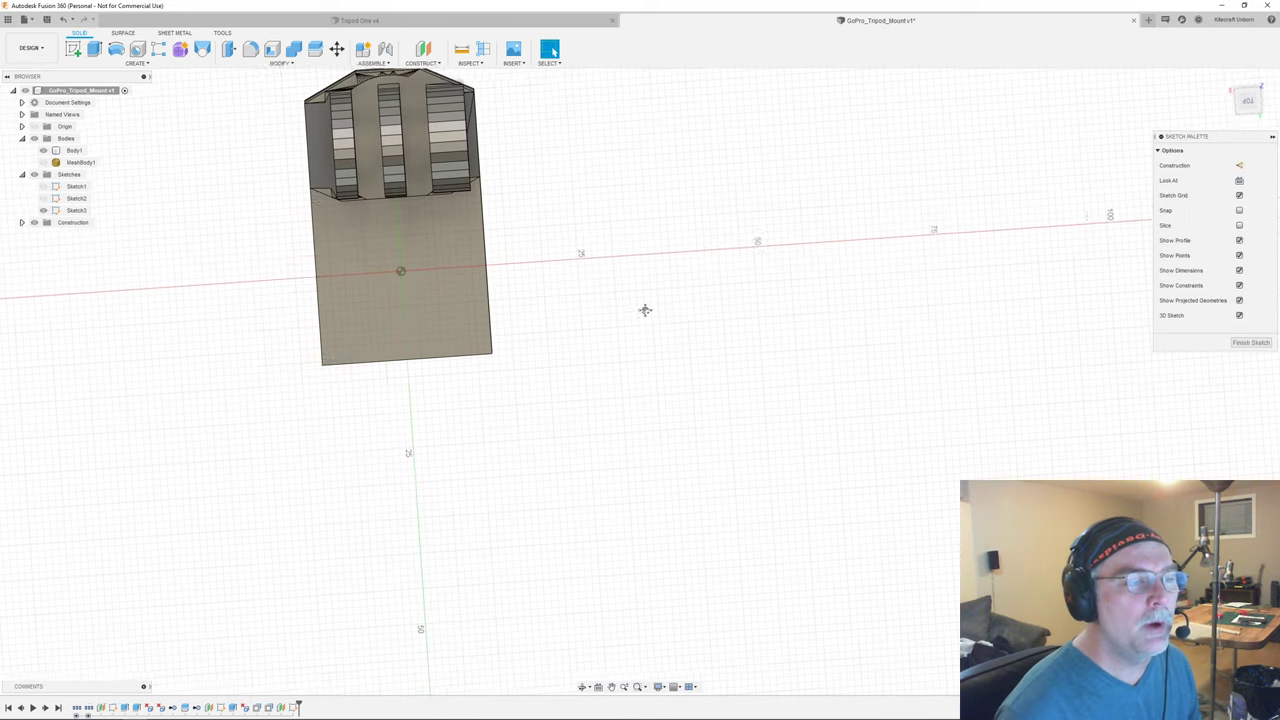
scroll(648, 289, up, 3)
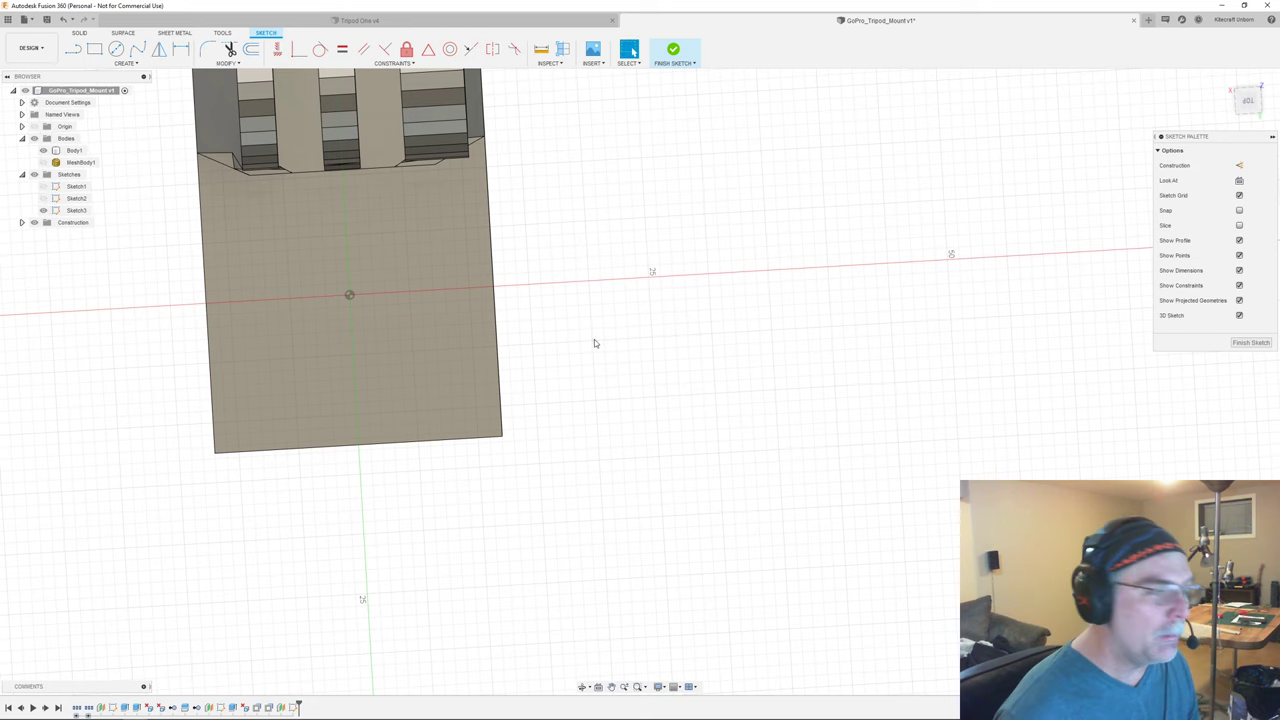
middle_drag(683, 290, 938, 301)
key(c)
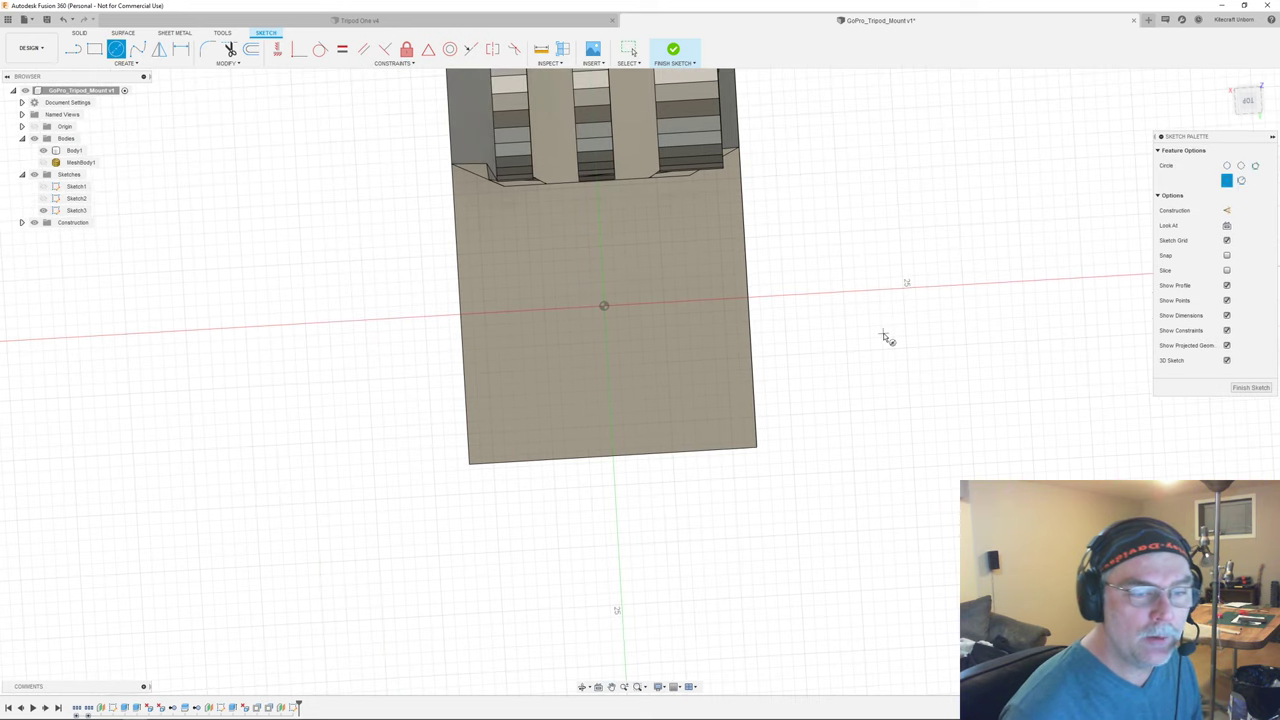
click(609, 377)
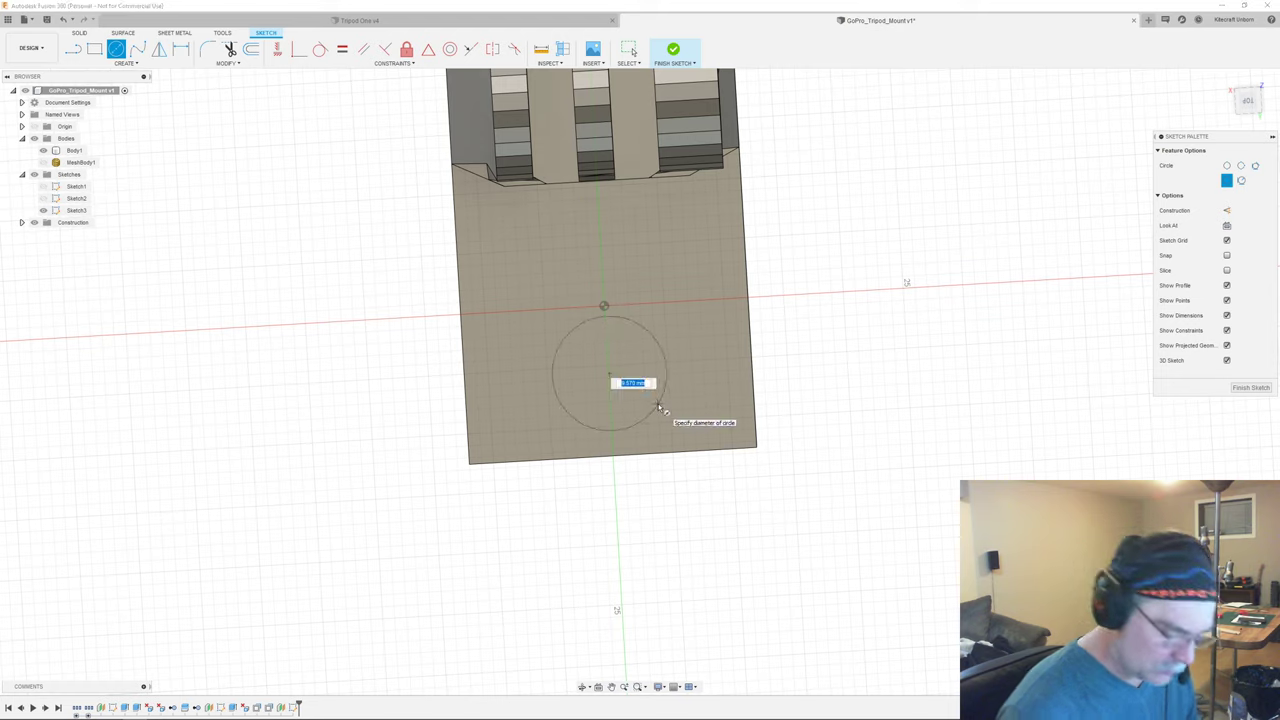
text(16)
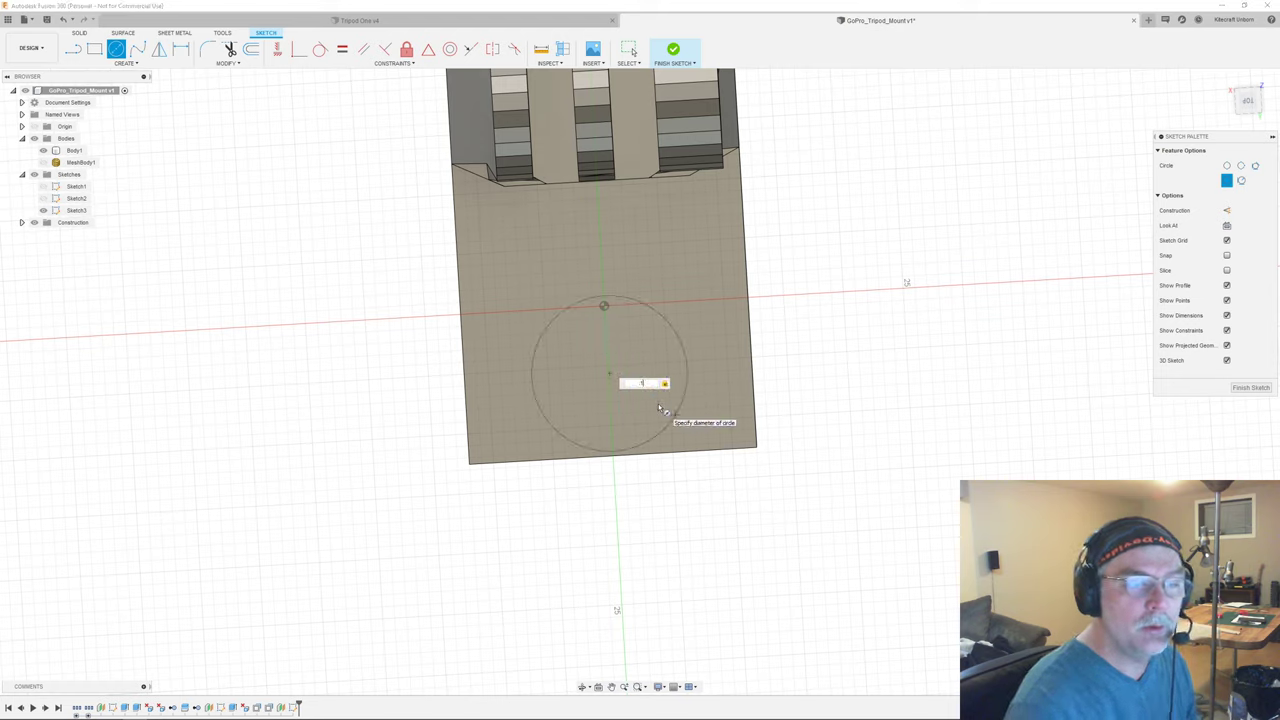
key(BackSpace)
text(3.1)
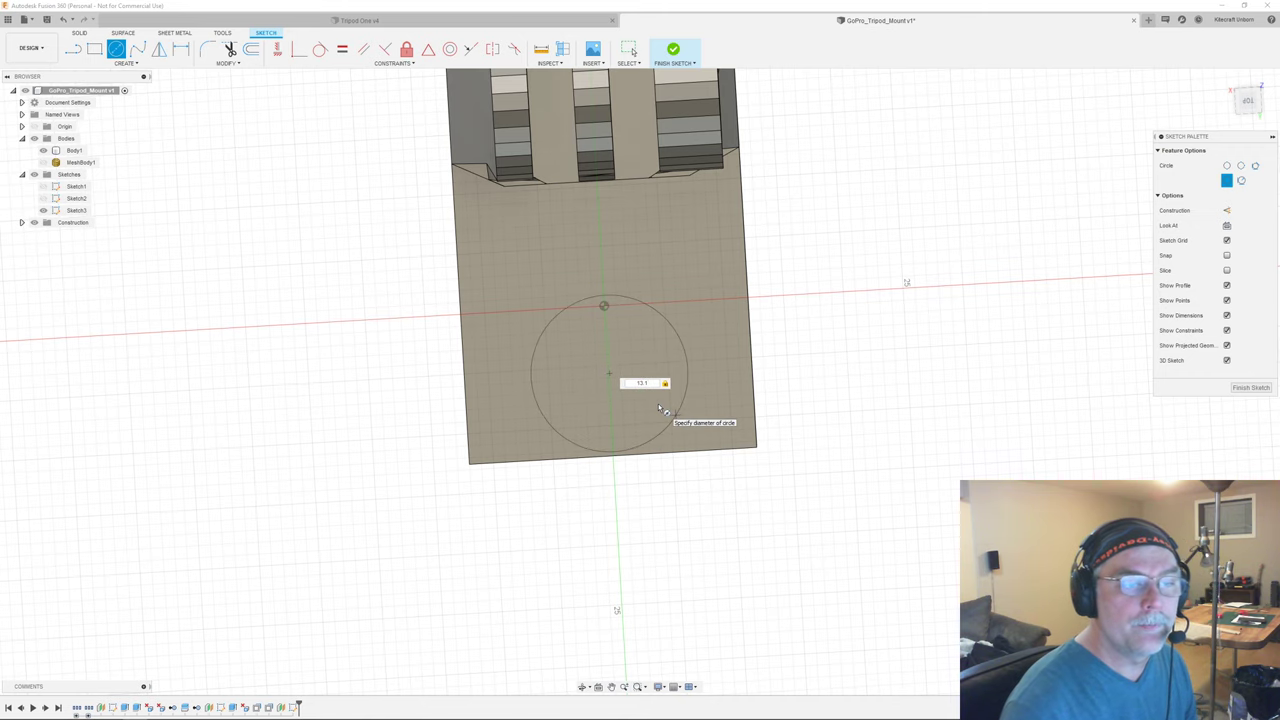
key(Return)
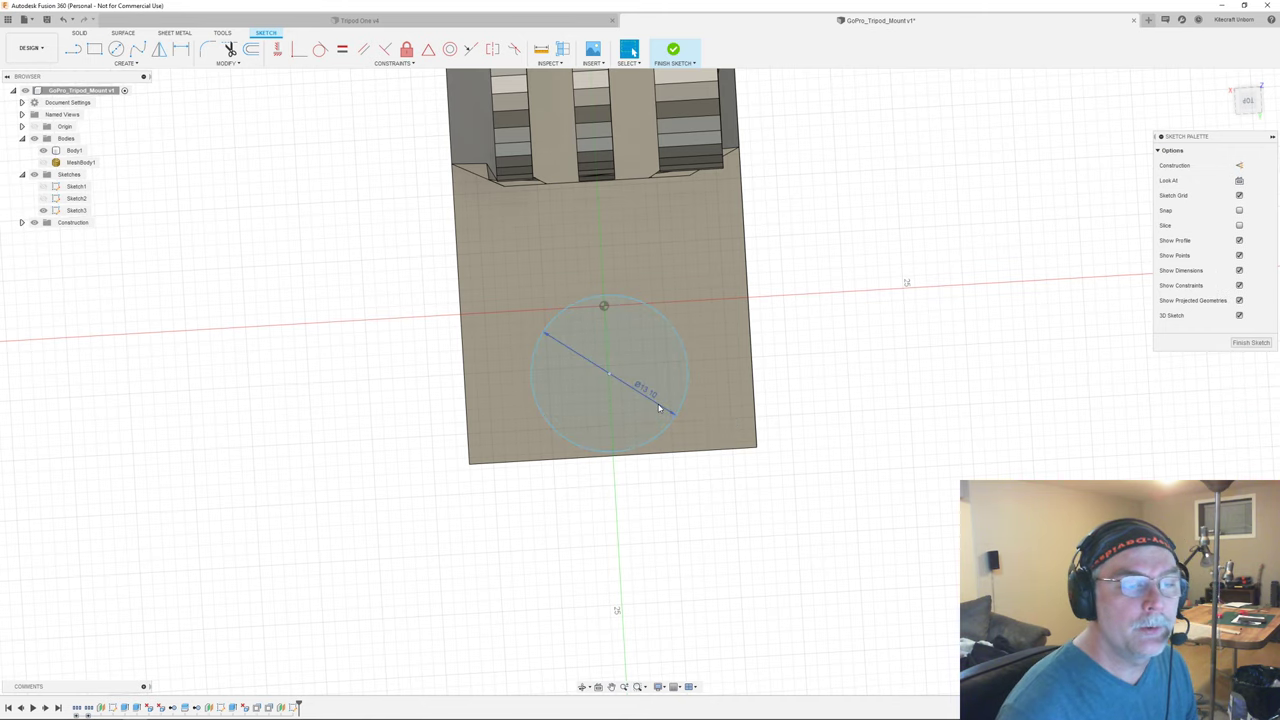
- Dimension the circle's centre from the block's outer edge, trying 9 mm and settling on 10 mm
scroll(600, 372, up, 3)
key(d)
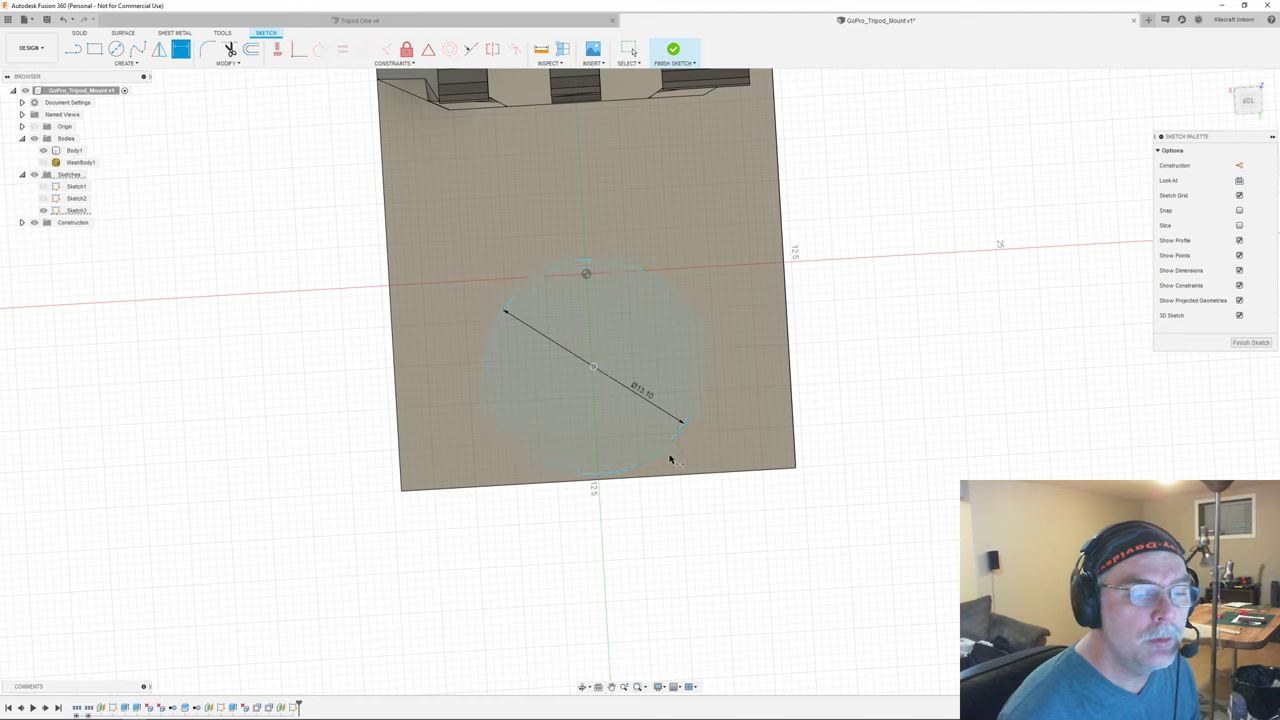
click(676, 478)
click(714, 443)
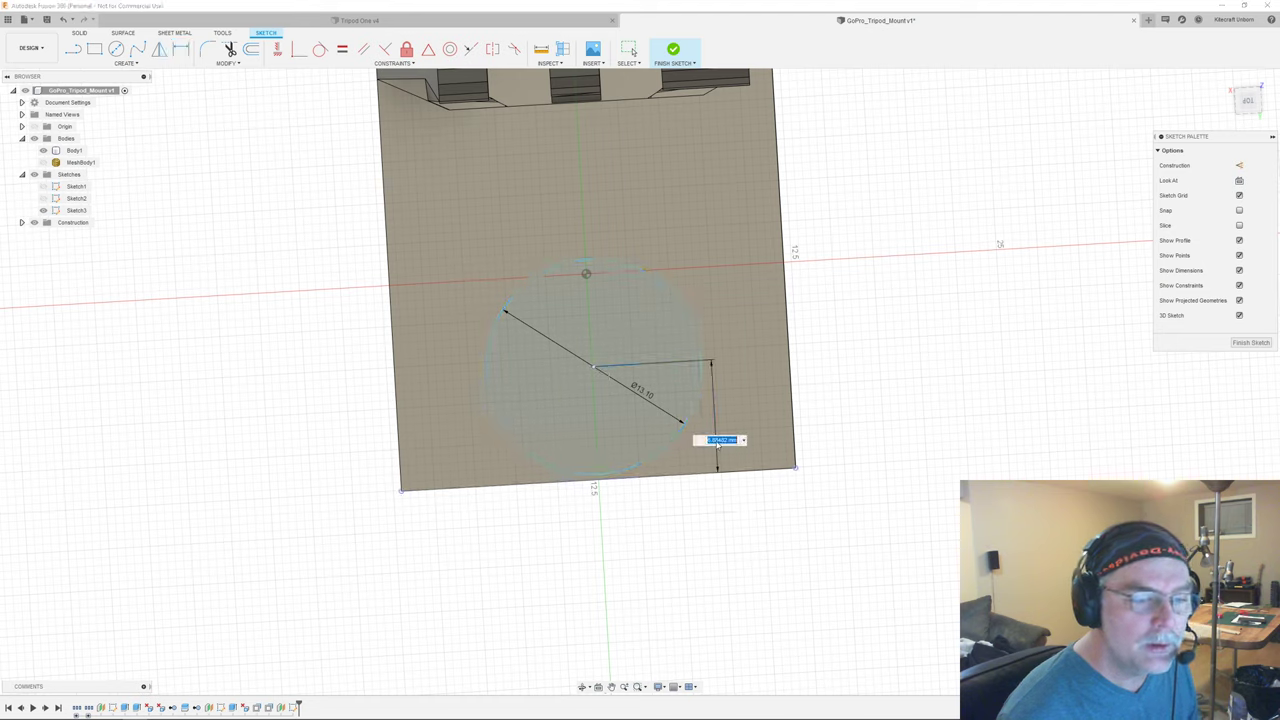
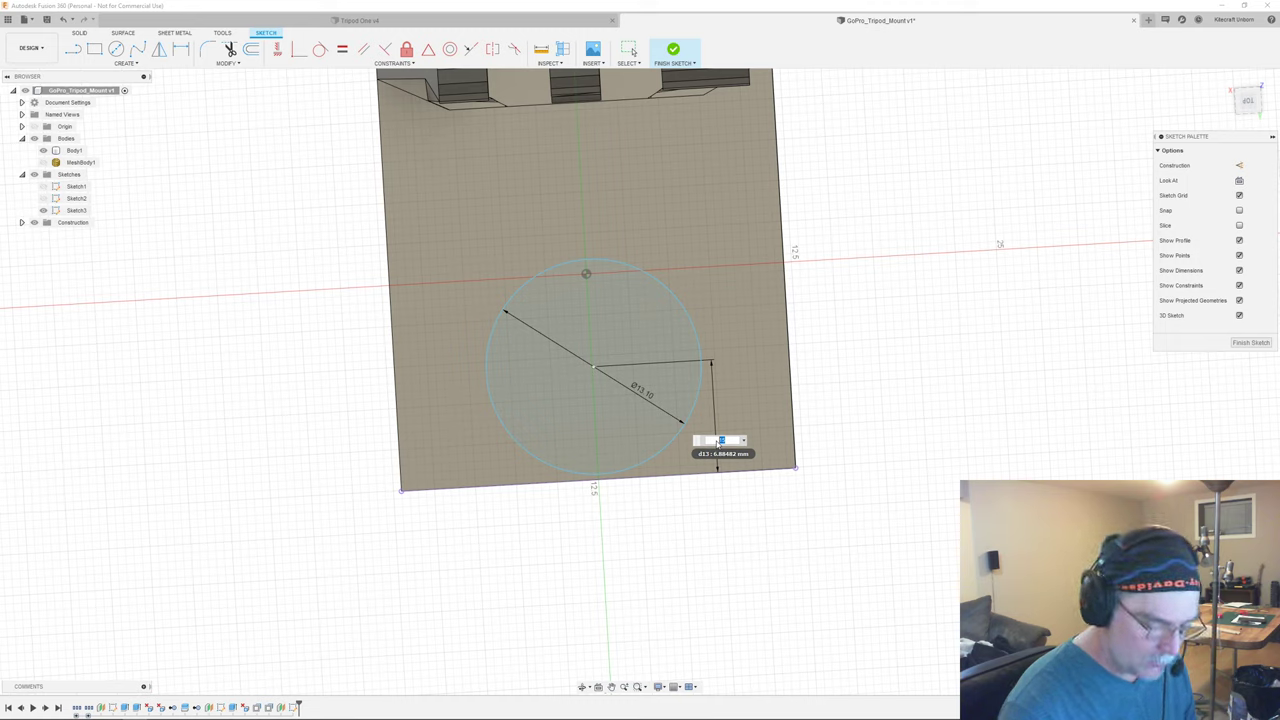
text(9)
key(Return)
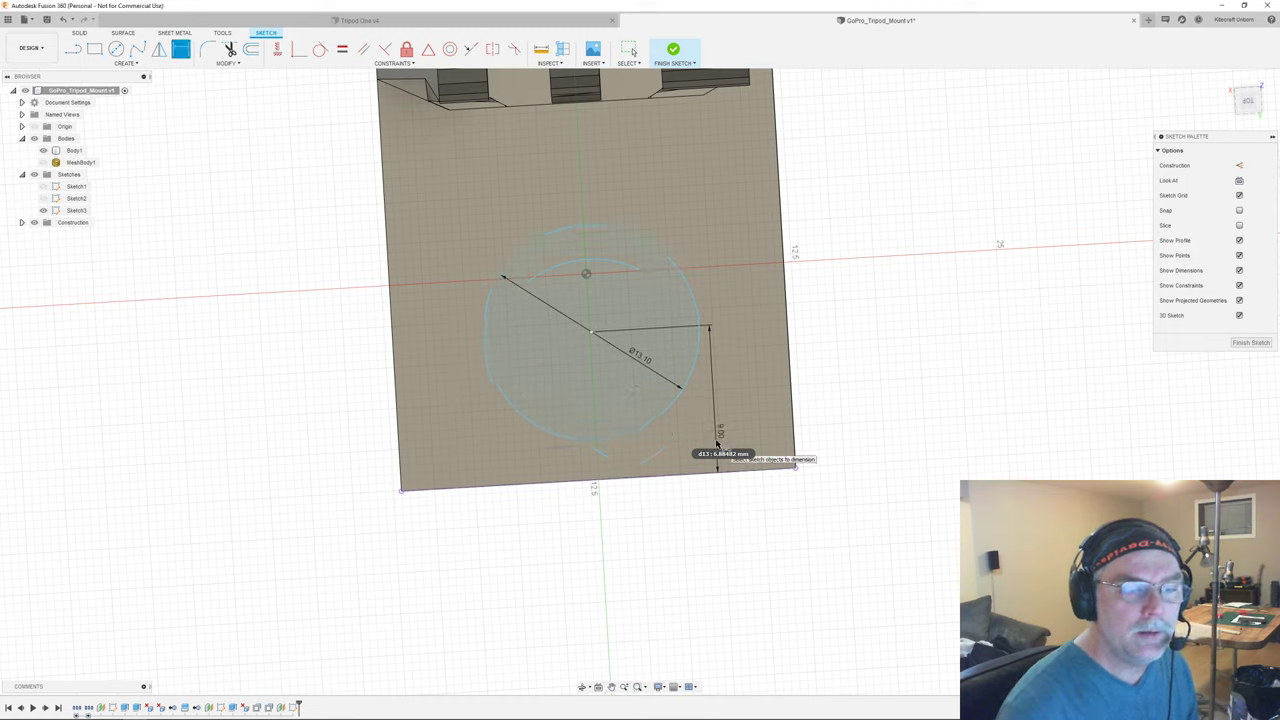
double_click(720, 432)
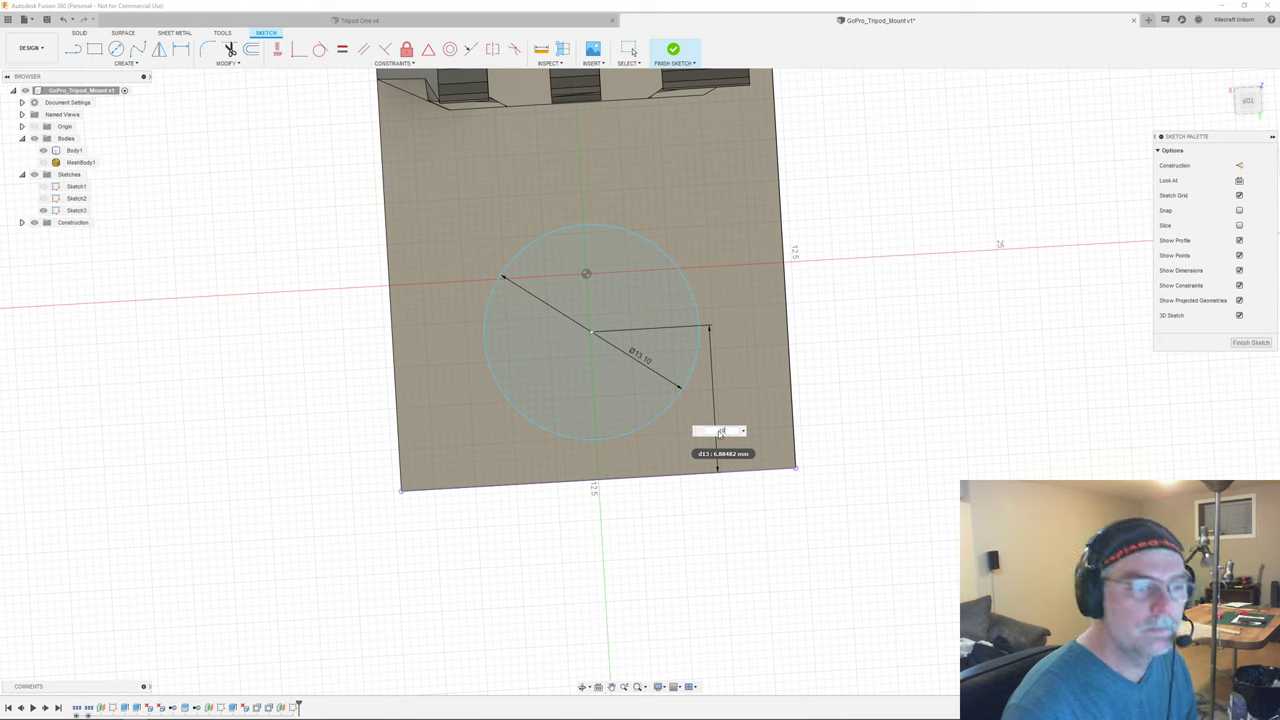
text(10)
key(Return)
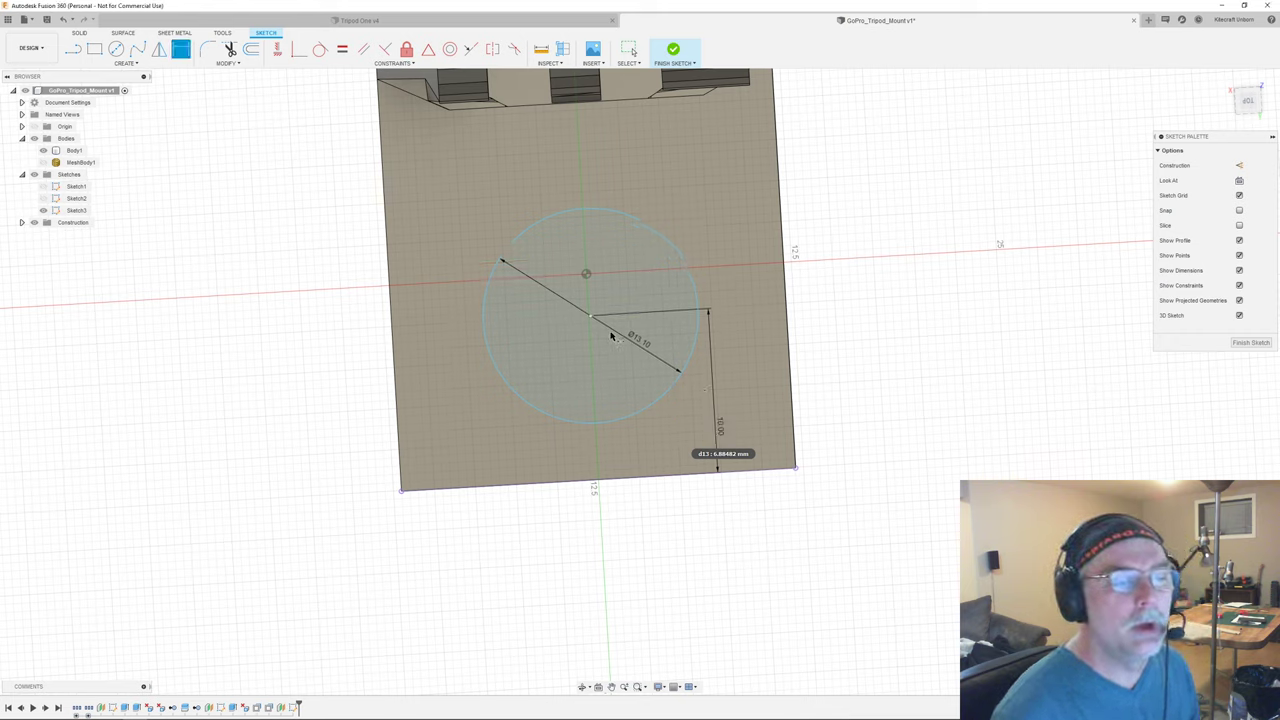
- Align the circle's centre with the midpoint of the block's outer edge using a Horizontal/Vertical constraint
click(281, 49)
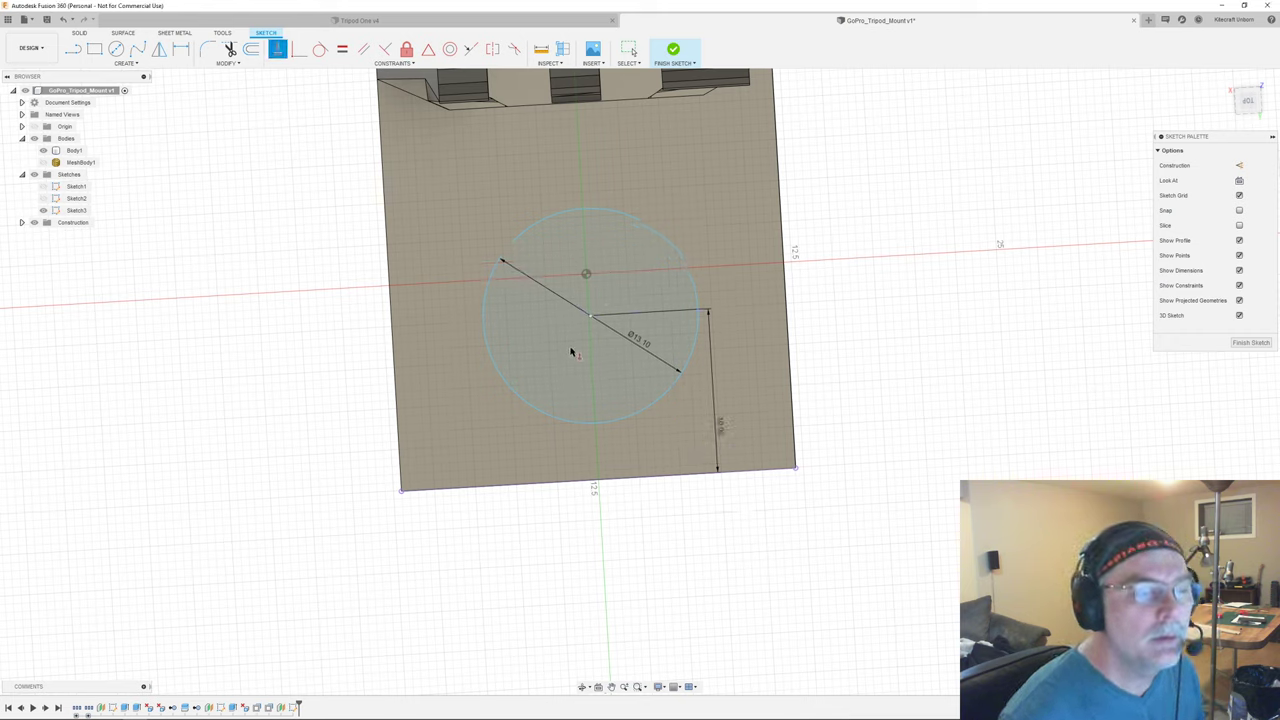
click(599, 481)
middle_drag(599, 483, 588, 468)
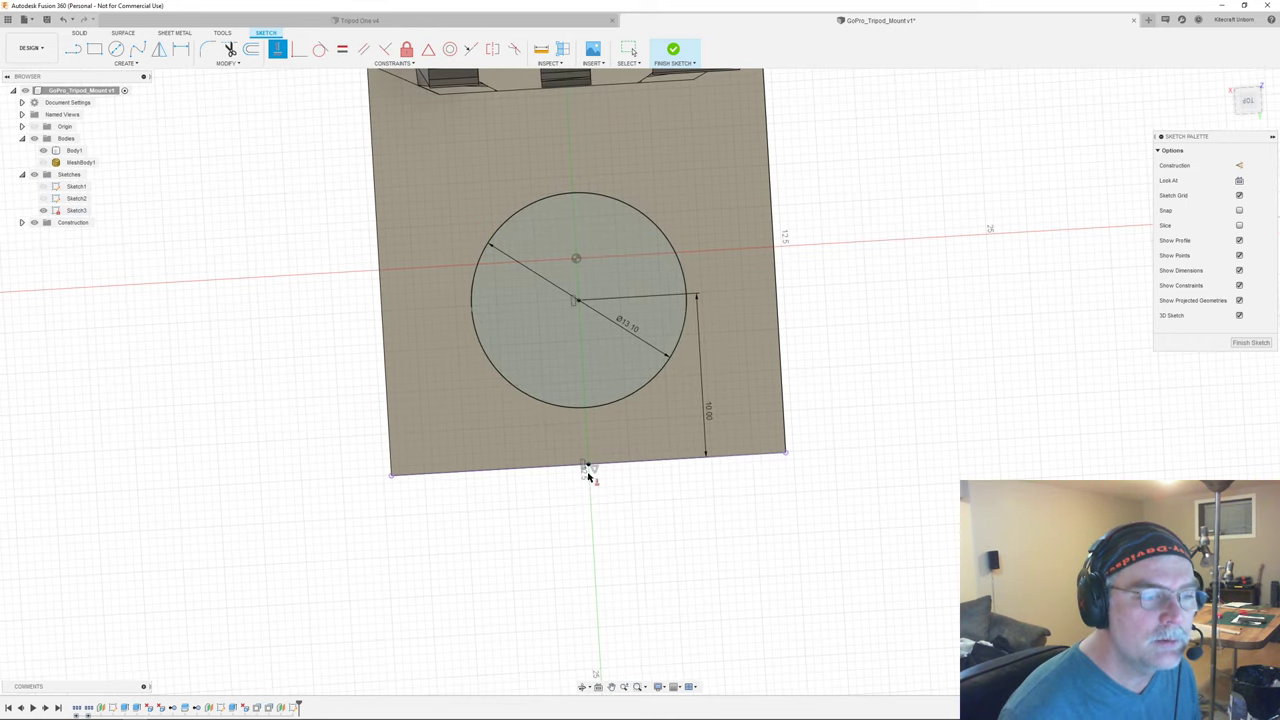
- Measure the distance between the circle and the edge where the mount's fingers meet the block
mouse_move(655, 432)
shift+middle_down()
mouse_move(663, 409)
mouse_move(686, 414)
mouse_move(749, 471)
mouse_move(720, 340)
mouse_move(709, 353)
mouse_move(734, 354)
mouse_move(690, 377)
shift+middle_up()
key(d)
key(s)
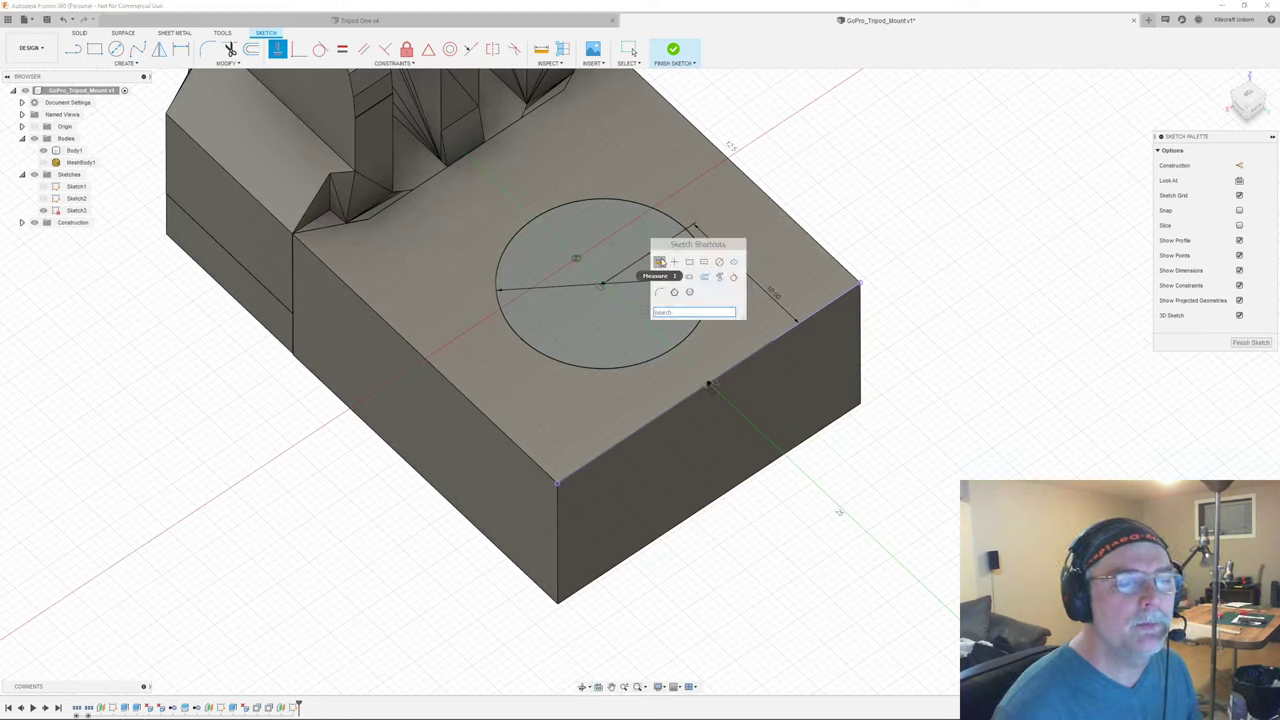
click(658, 263)
click(551, 212)
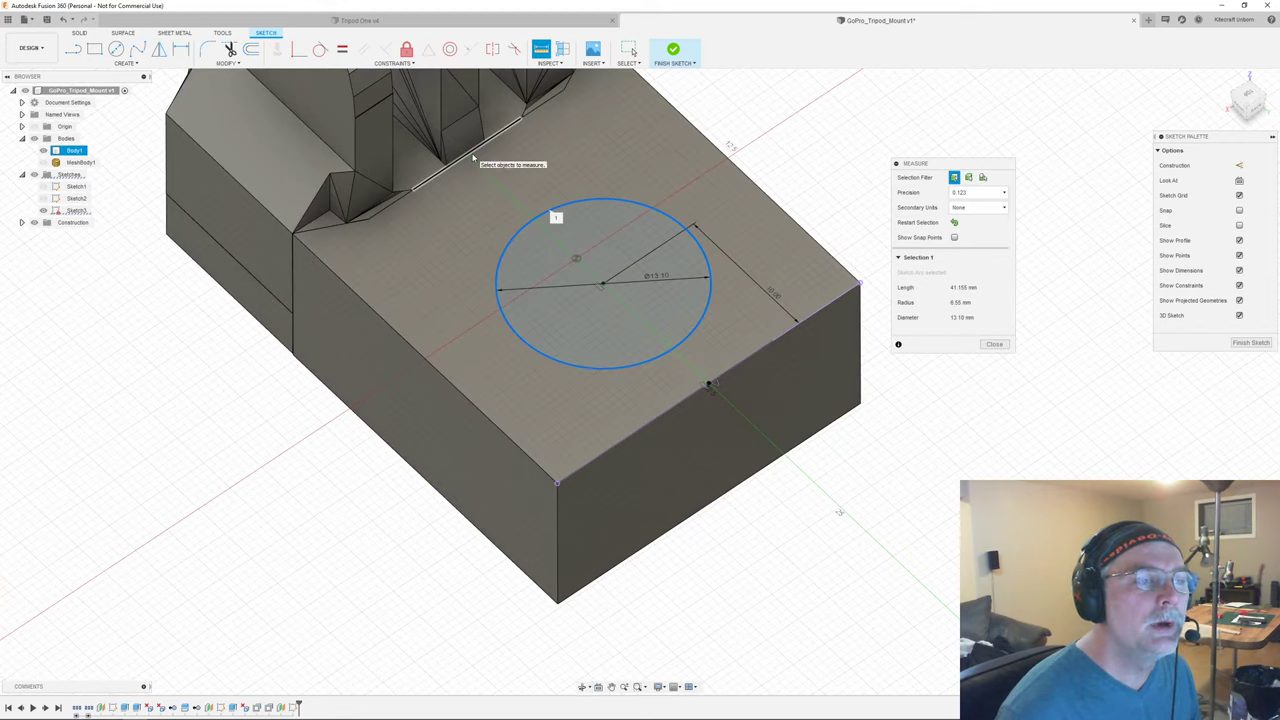
click(474, 157)
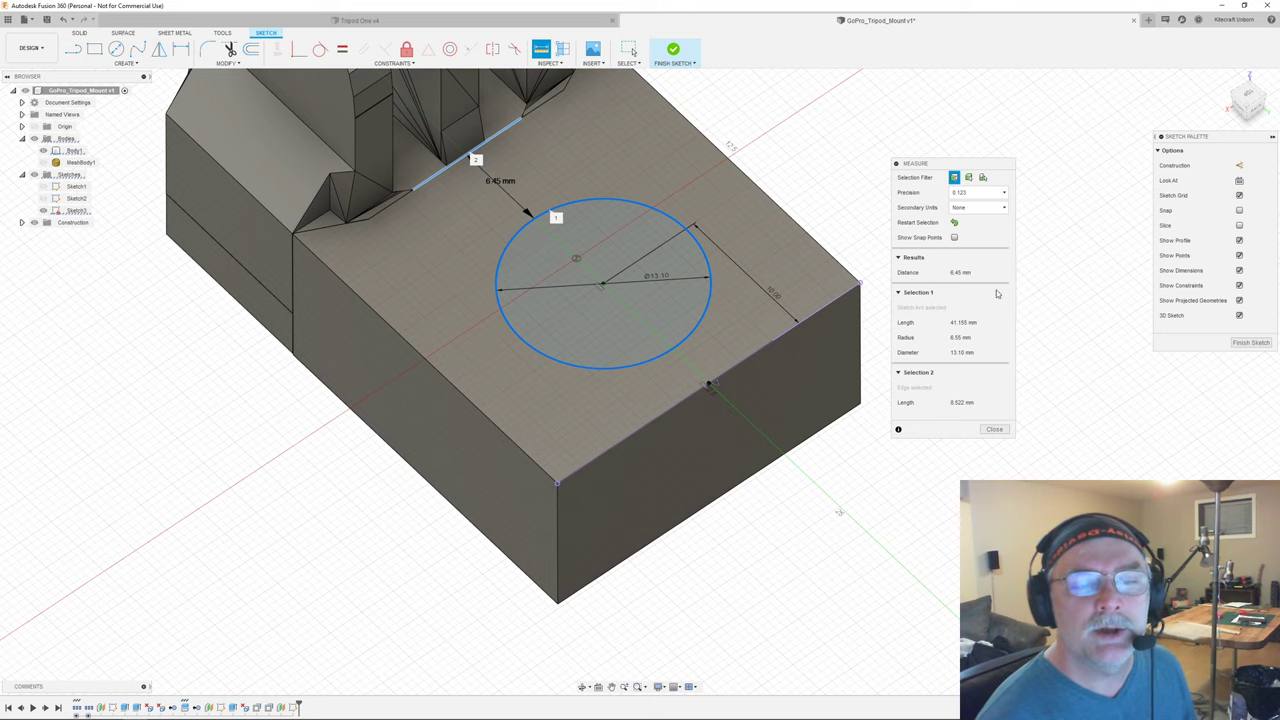
key(Escape)
- Measure the gap between the circle and the block's outer edge
shift+middle_drag(937, 311, 900, 338)
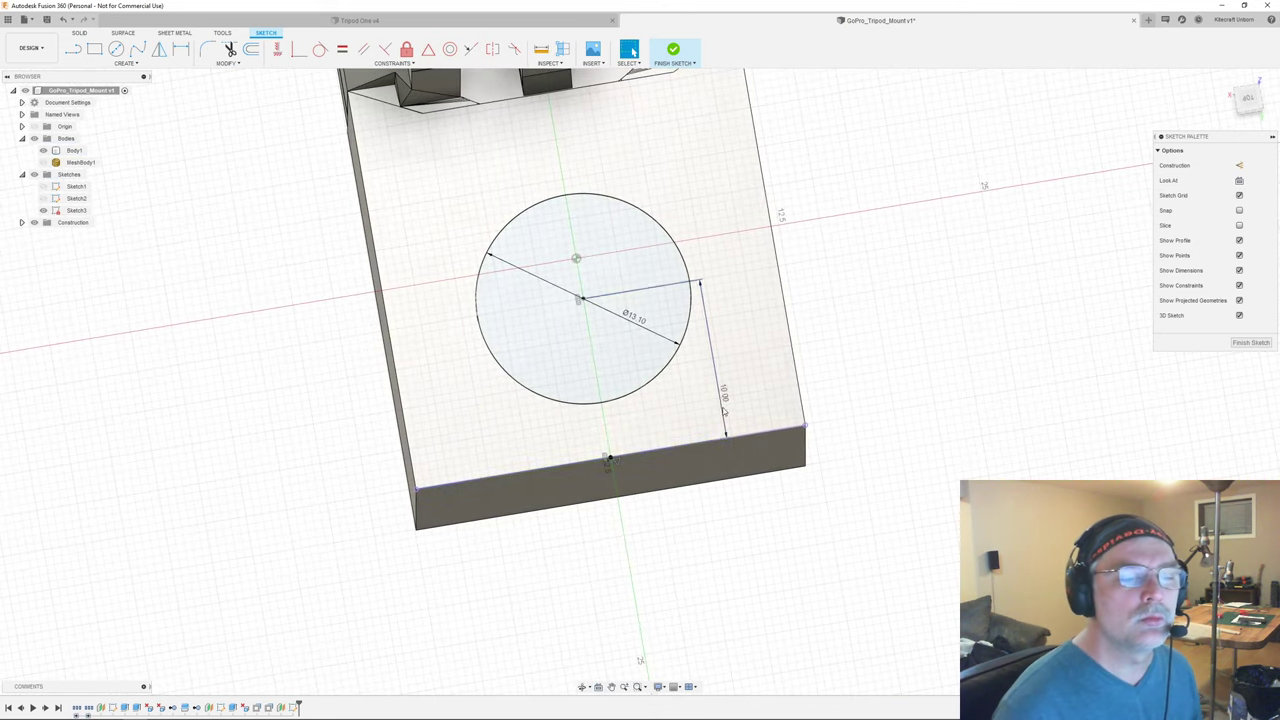
key(s)
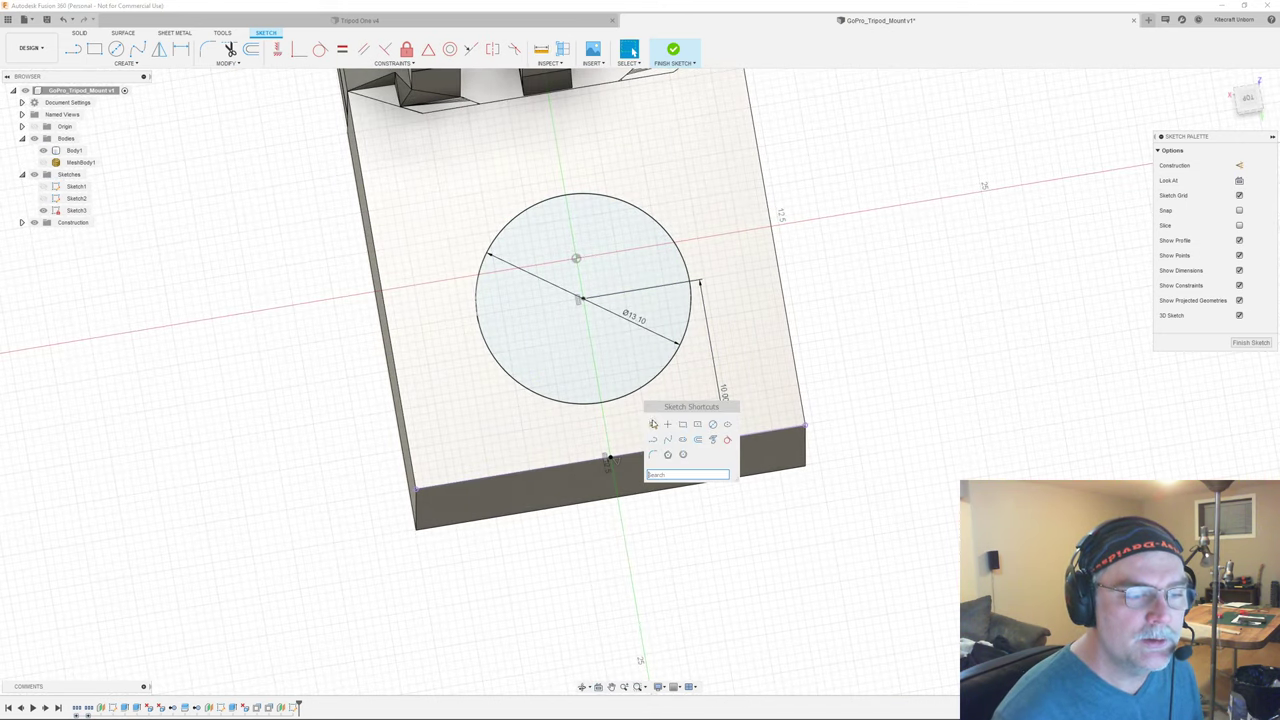
click(653, 424)
click(648, 396)
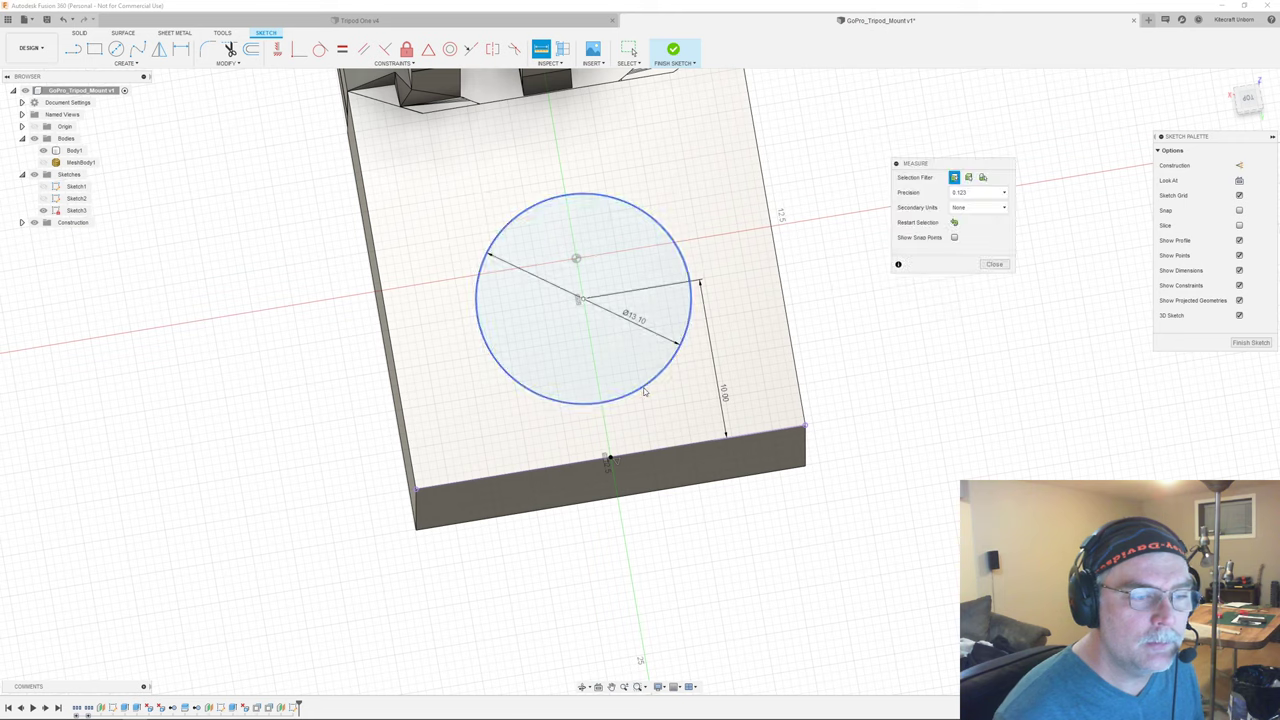
click(672, 451)
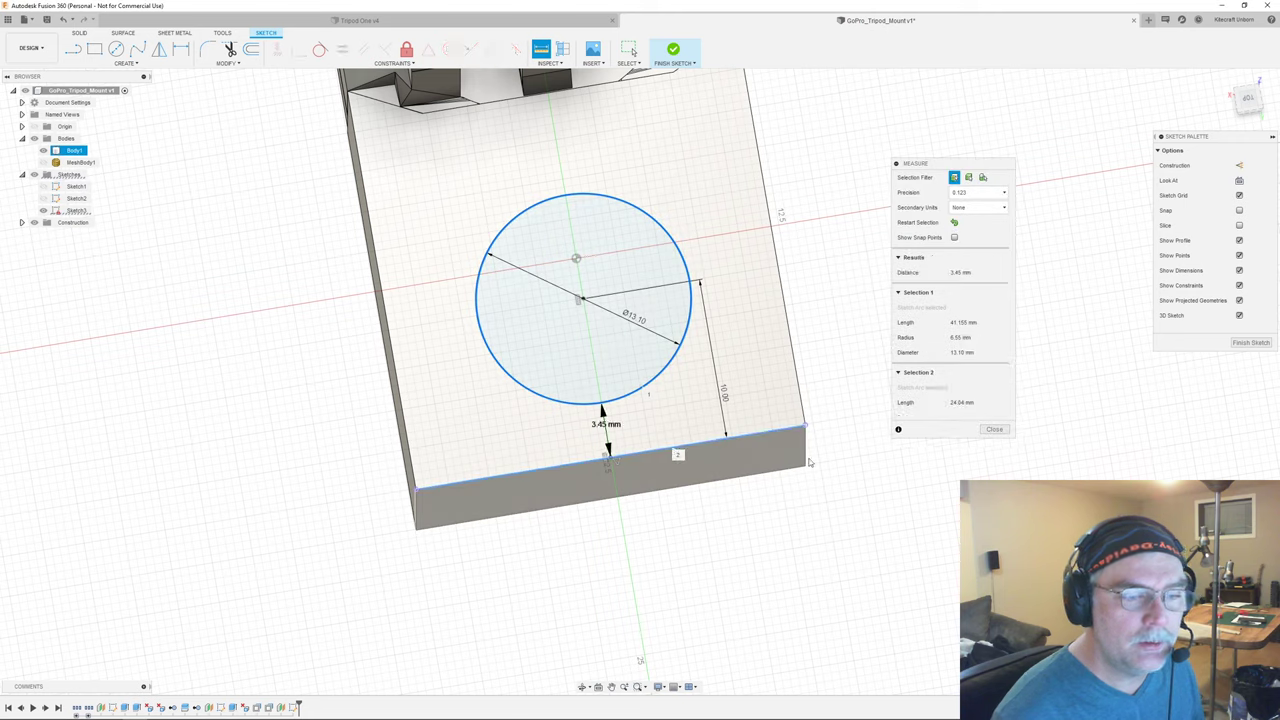
click(994, 430)
- Set the distance from the circle's centre to the block's outer edge to 13 mm
double_click(725, 393)
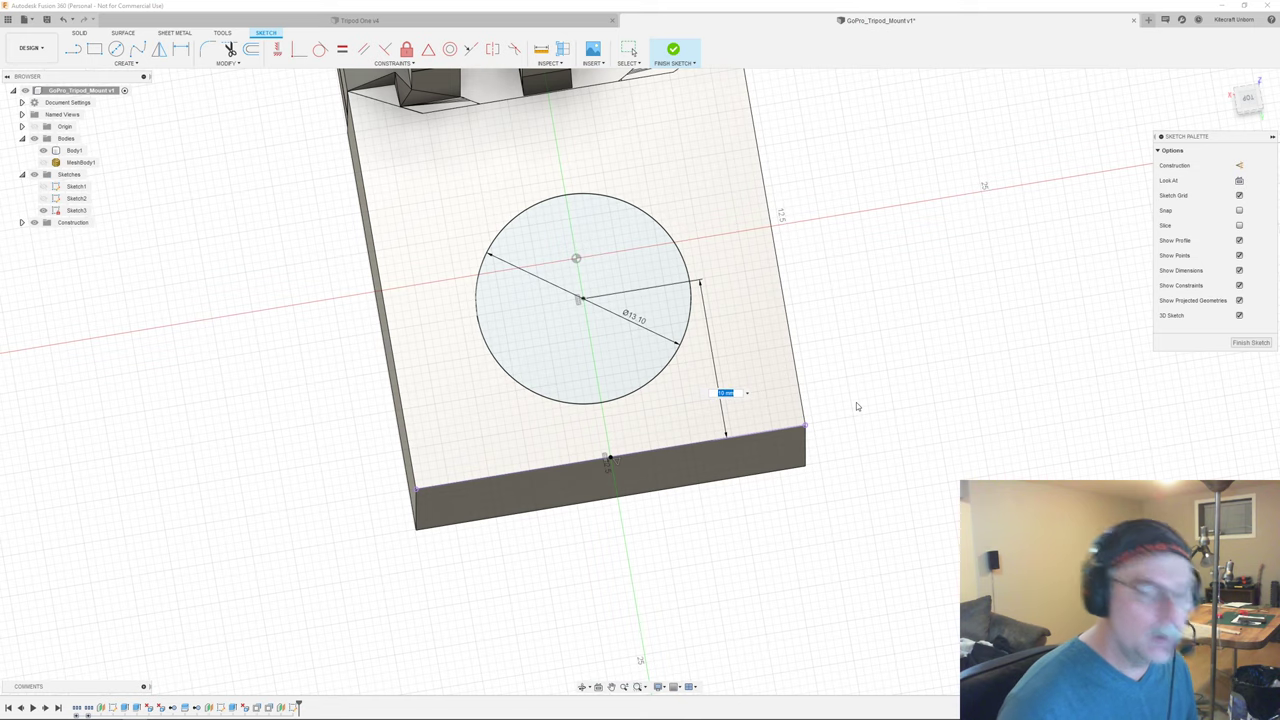
text(13)
key(Return)
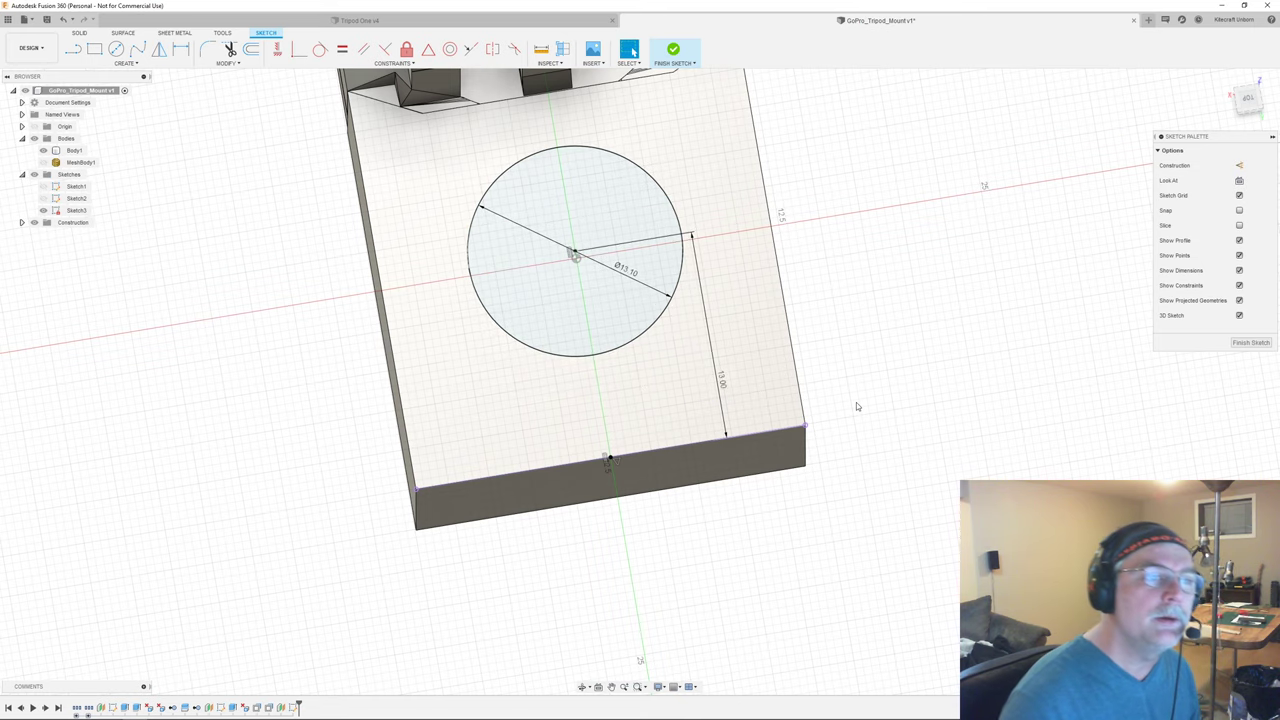
- Set the distance from the circle's centre to the block's outer edge to 12 mm
shift+middle_drag(817, 371, 876, 368)
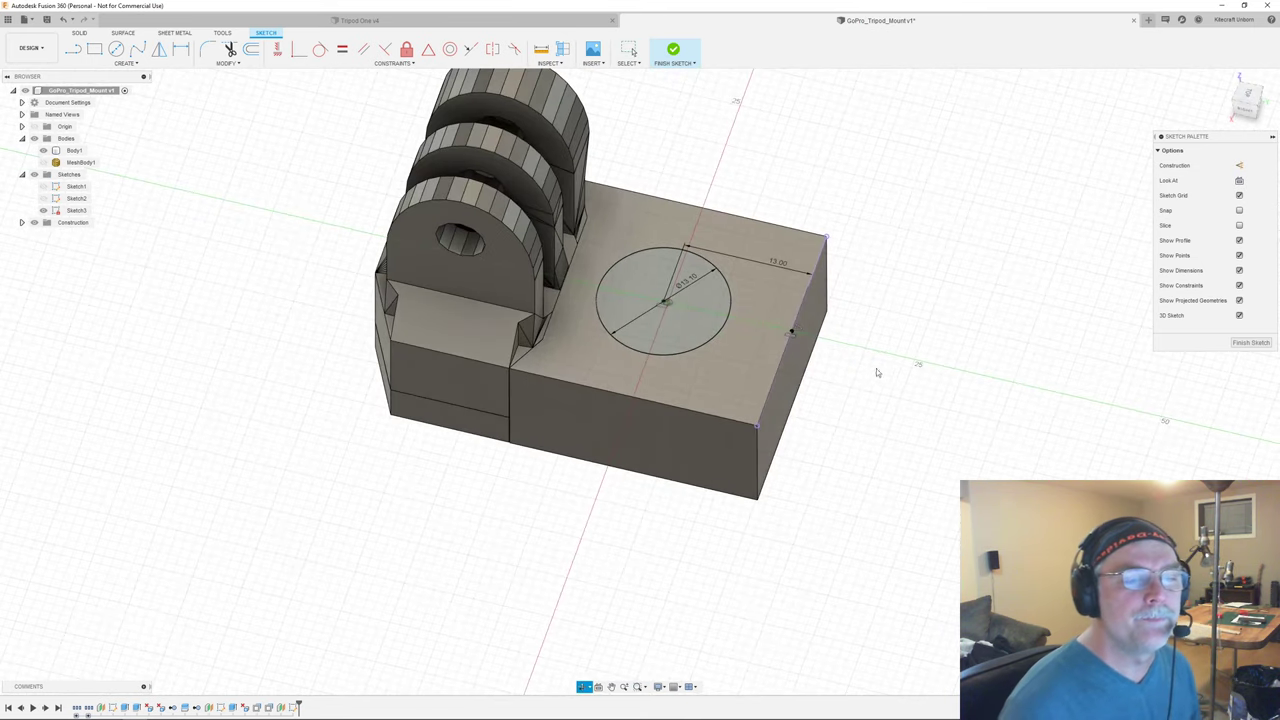
double_click(781, 266)
text(12)
key(Return)
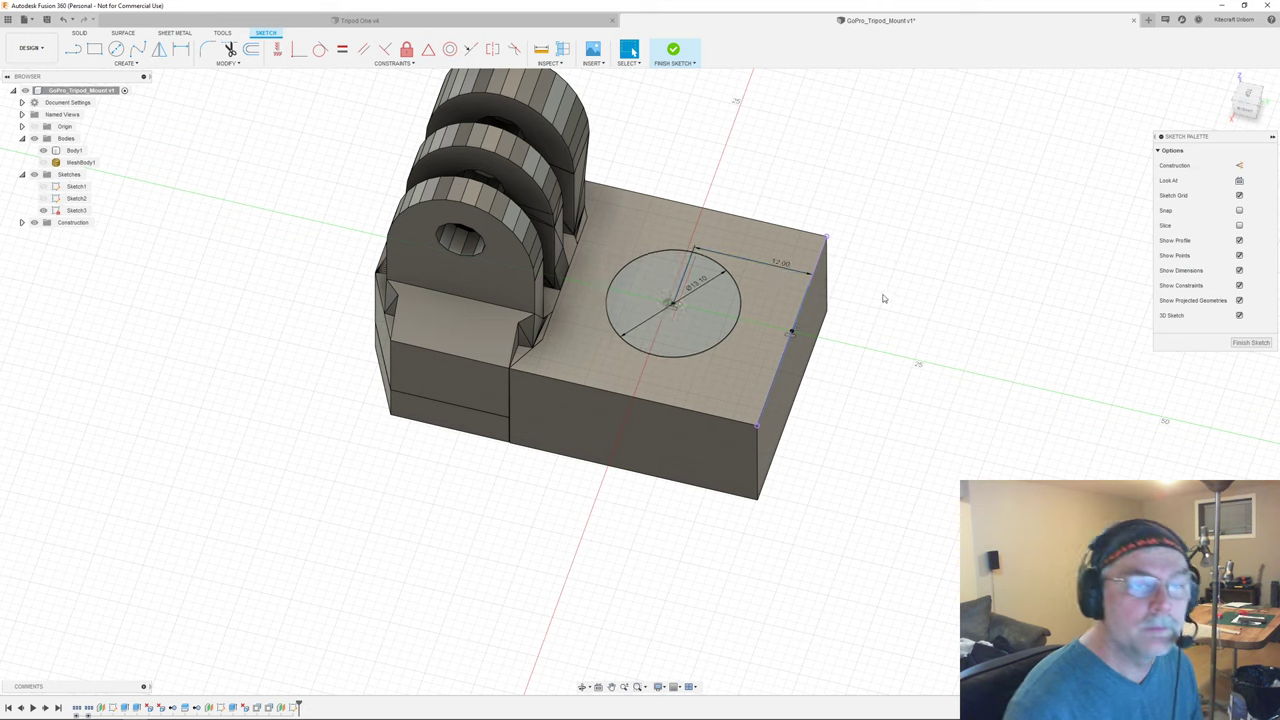
- Measure the clearance from the repositioned circle to the block's outer edge
key(s)
click(987, 376)
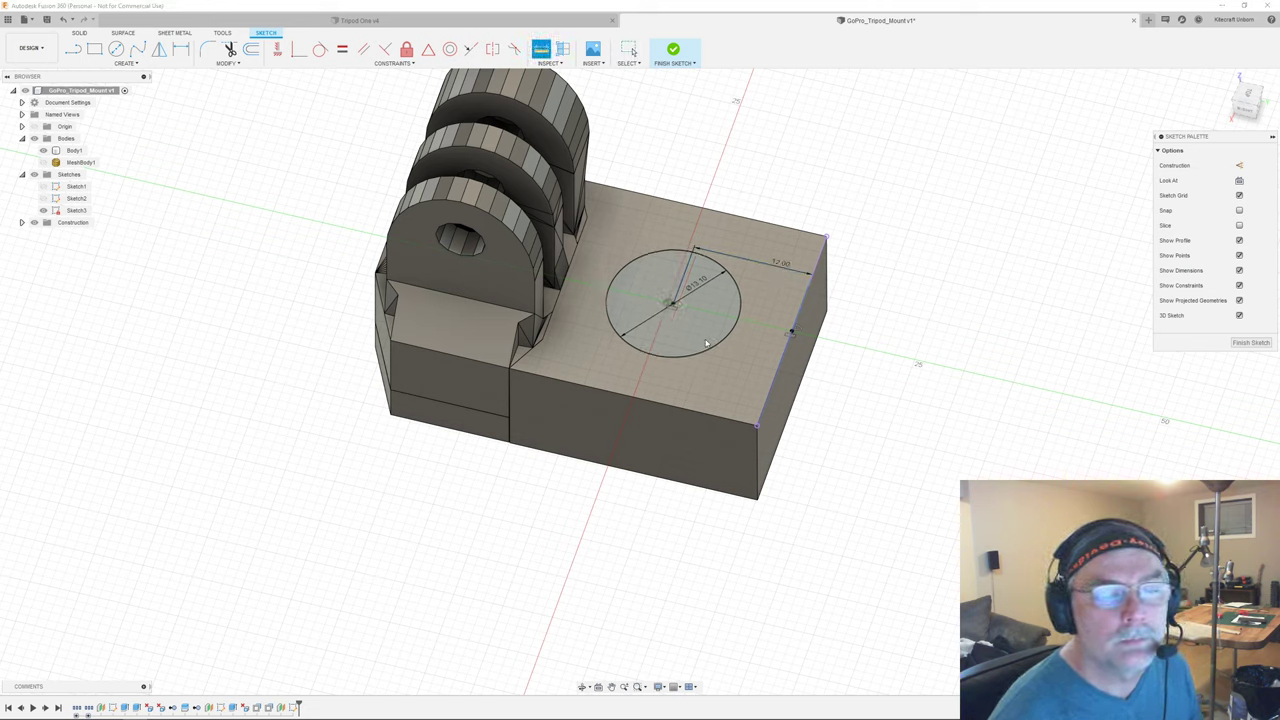
click(722, 341)
click(785, 363)
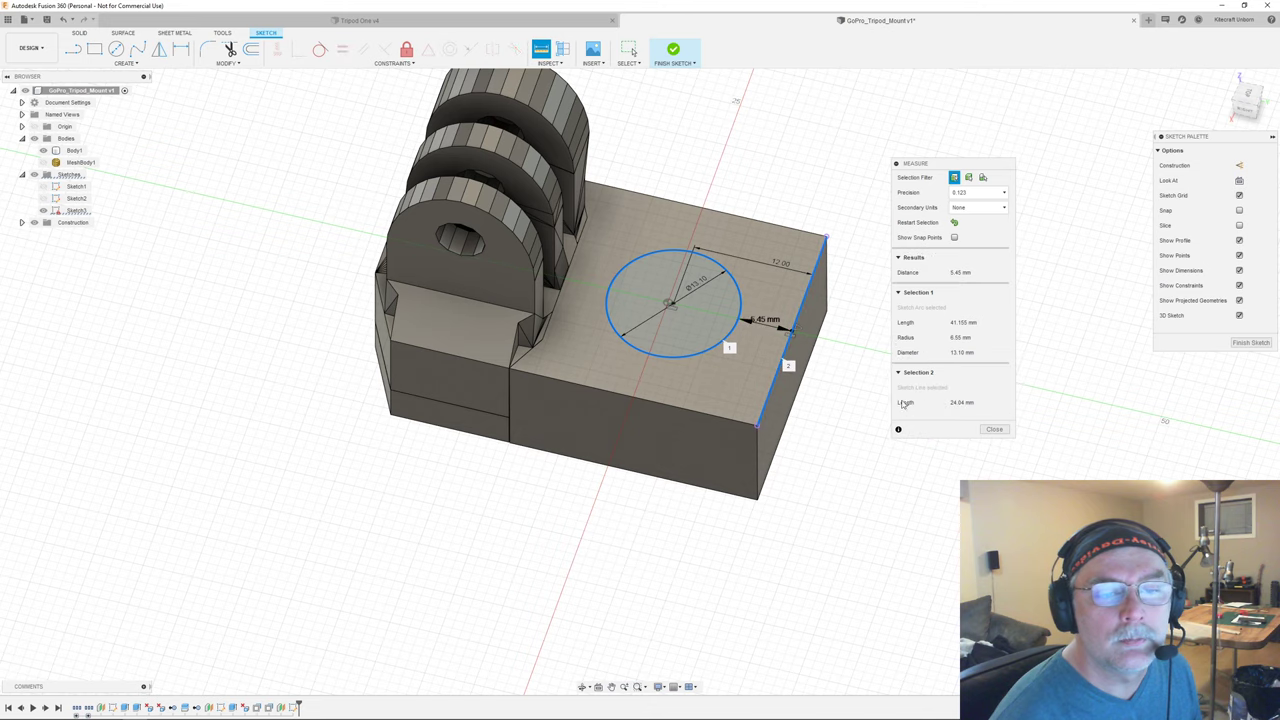
click(993, 428)
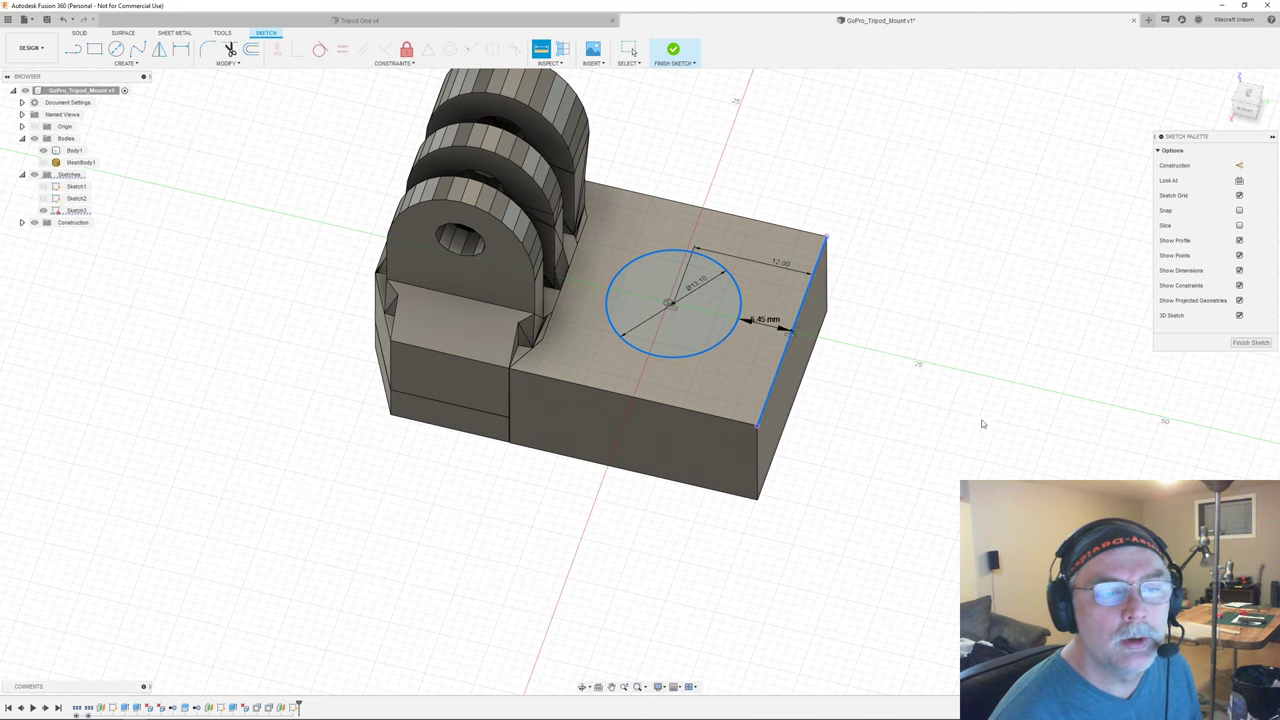
- Cut the circle profile about 12 mm down through the block with Press Pull
click(722, 333)
right_click(711, 319)
click(750, 305)
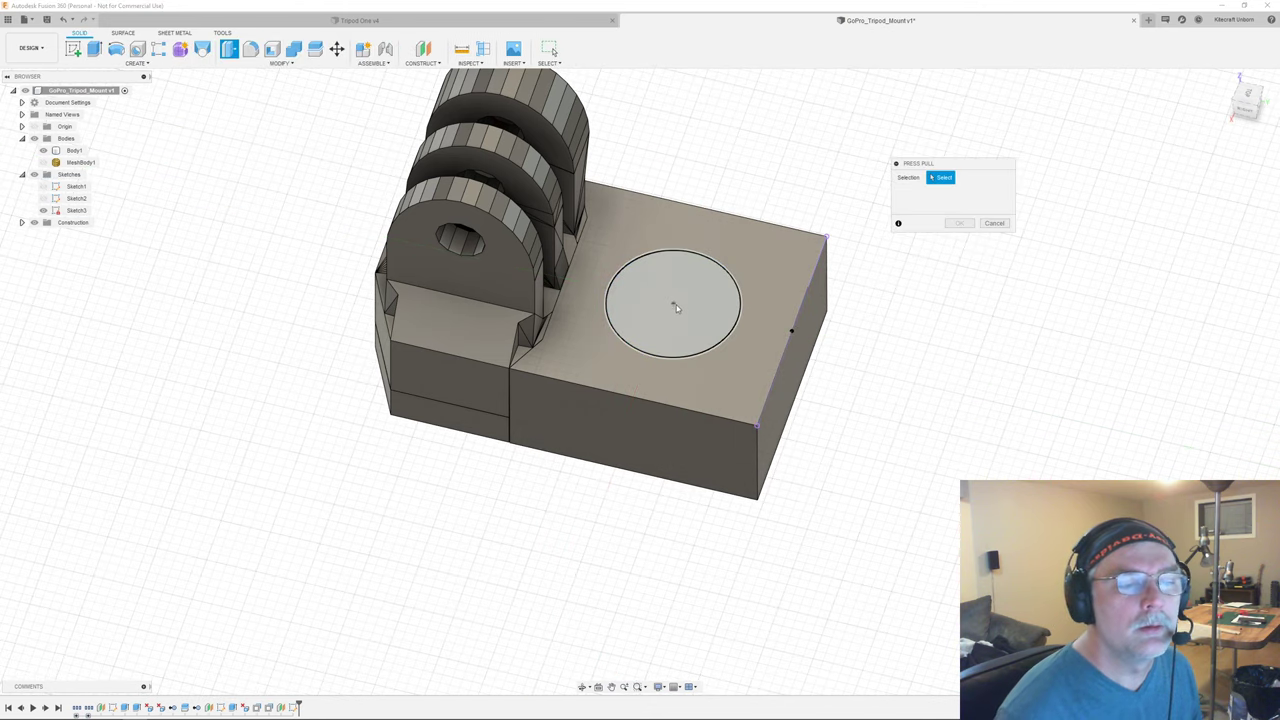
click(713, 300)
drag(674, 298, 673, 354)
shift+middle_drag(673, 354, 688, 346)
drag(675, 325, 676, 405)
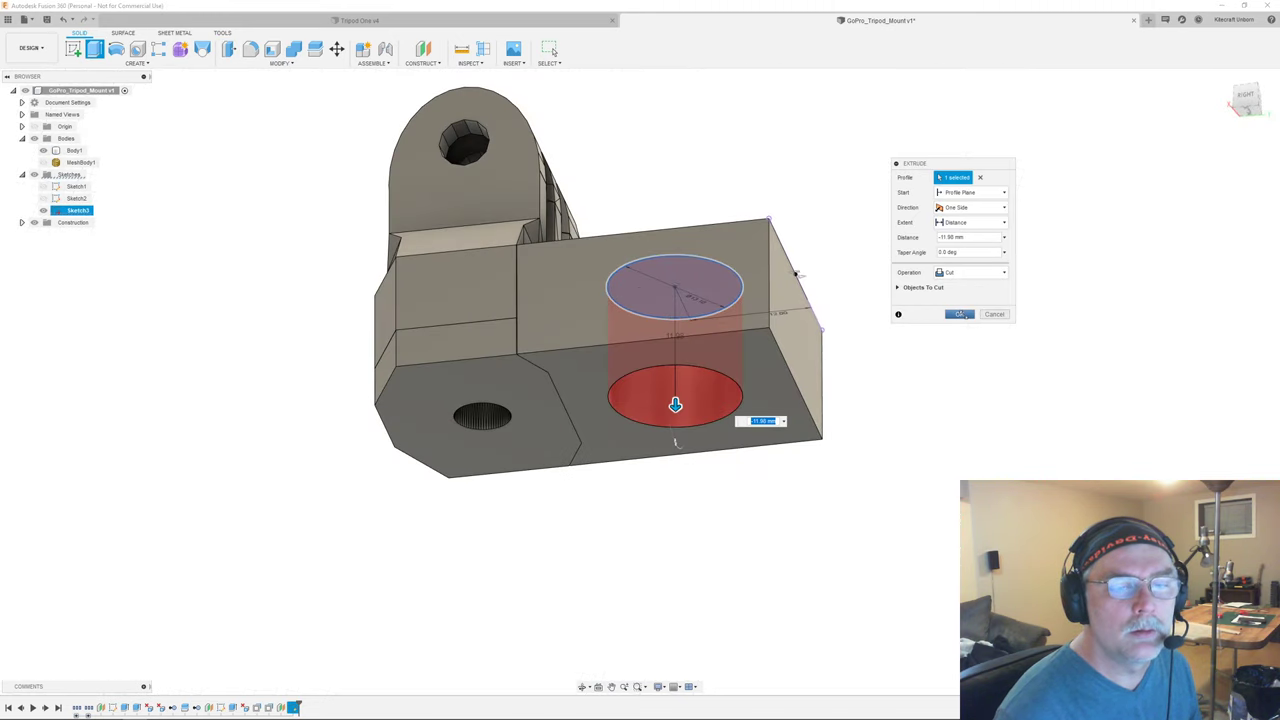
click(958, 313)
shift+middle_drag(943, 334, 921, 425)
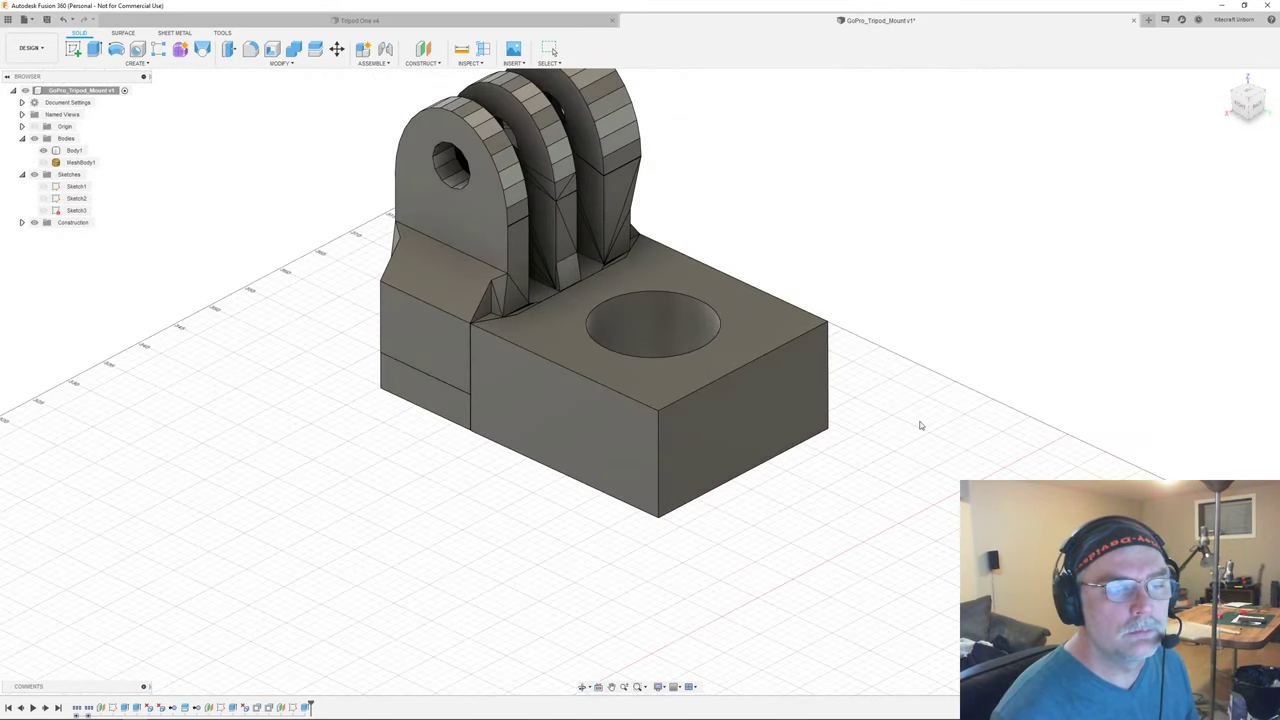
- Edit the hole's extrude cut so it extends deeper, well past the block's underside
right_click(307, 708)
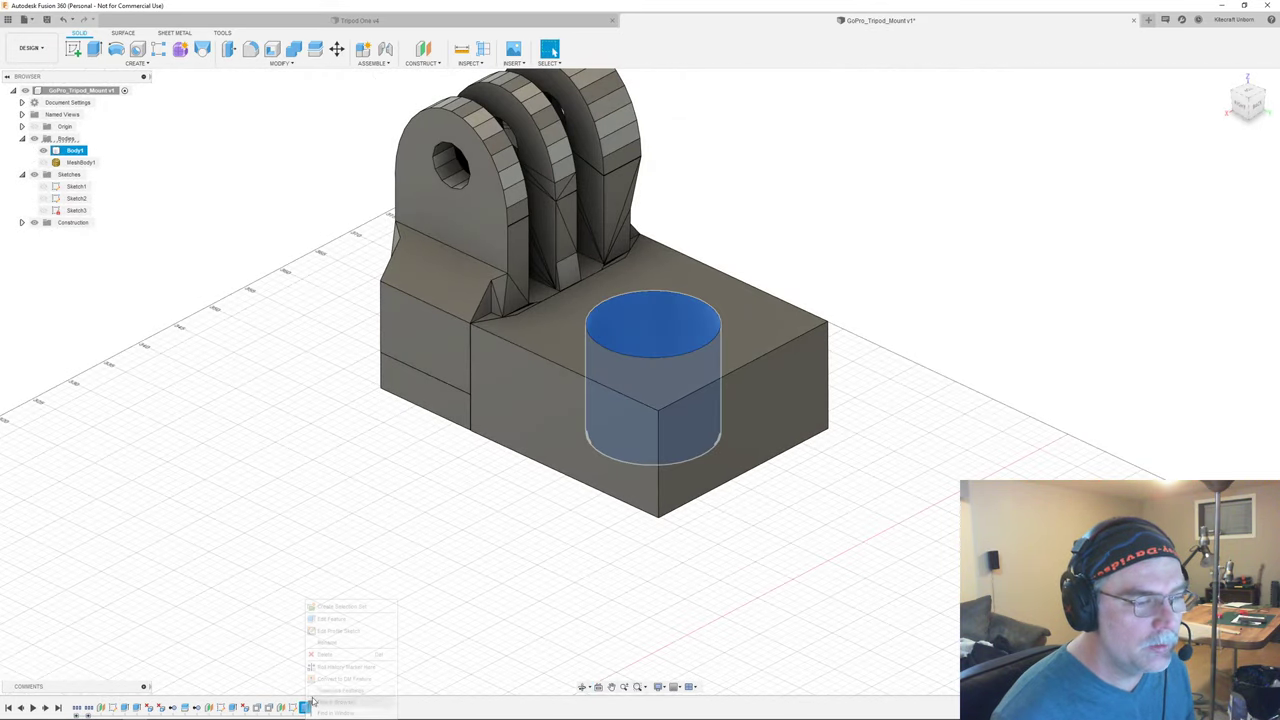
click(331, 623)
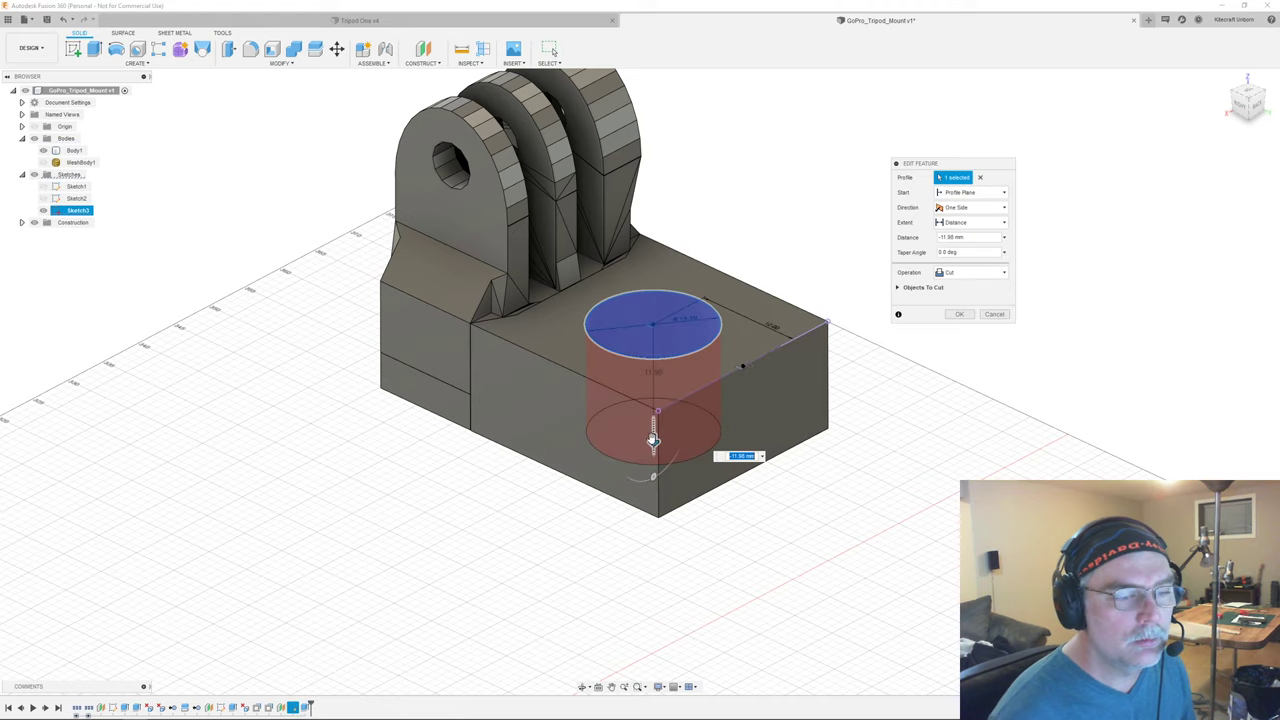
drag(655, 440, 682, 508)
click(968, 314)
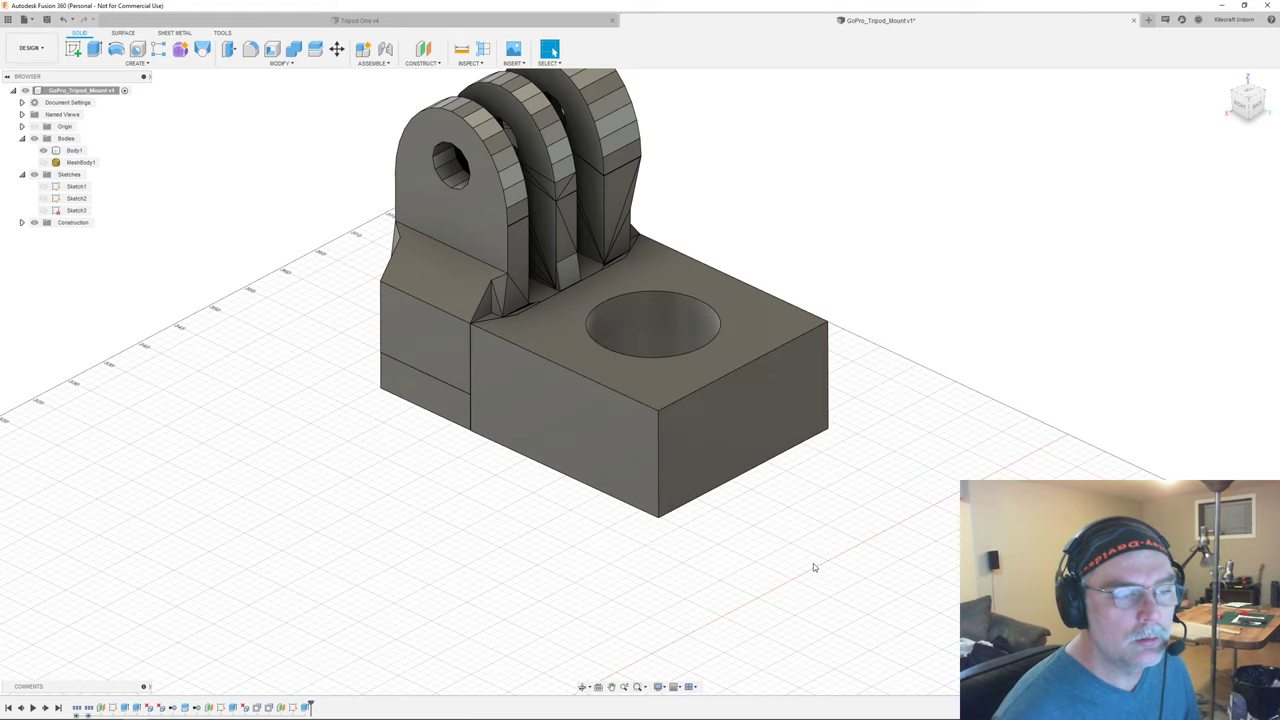
shift+middle_drag(812, 564, 864, 521)
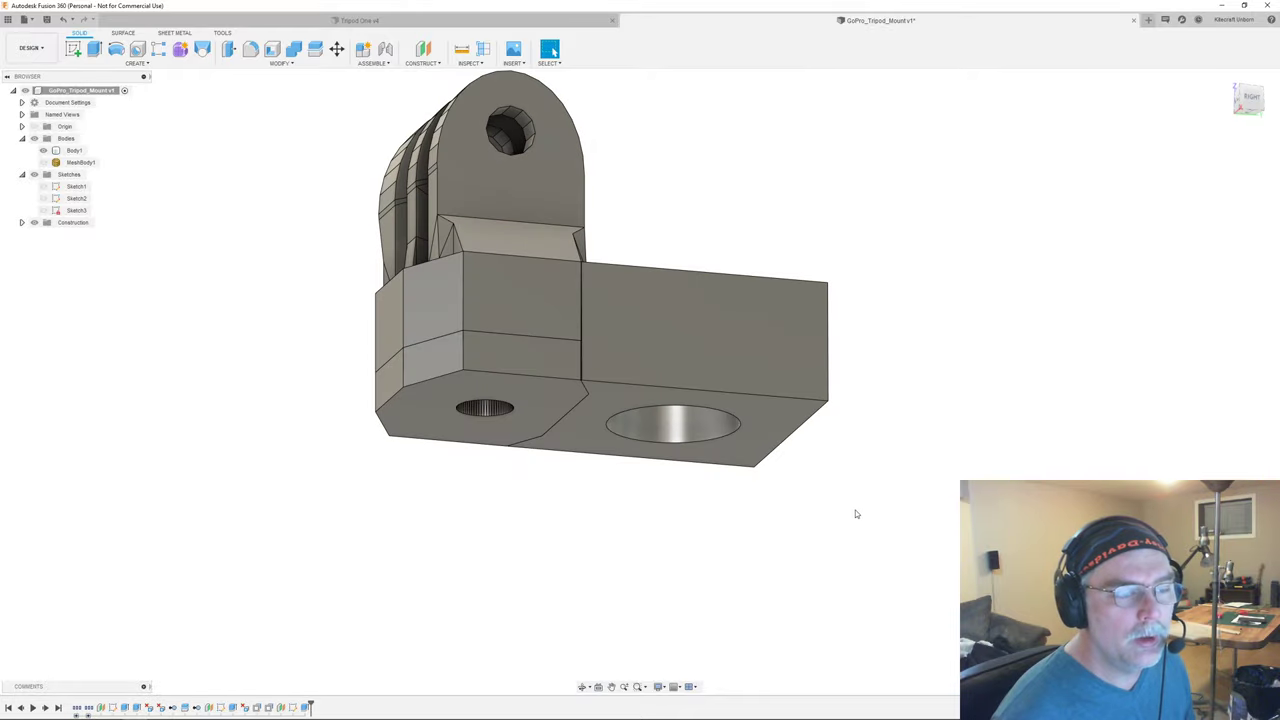
key(Escape)
- Sketch a two-point rectangle on the block's side face, from its outer upper corner to just past the mount's far lower edge
scroll(737, 503, up, 4)
shift+middle_drag(614, 392, 400, 438)
scroll(372, 425, up, 3)
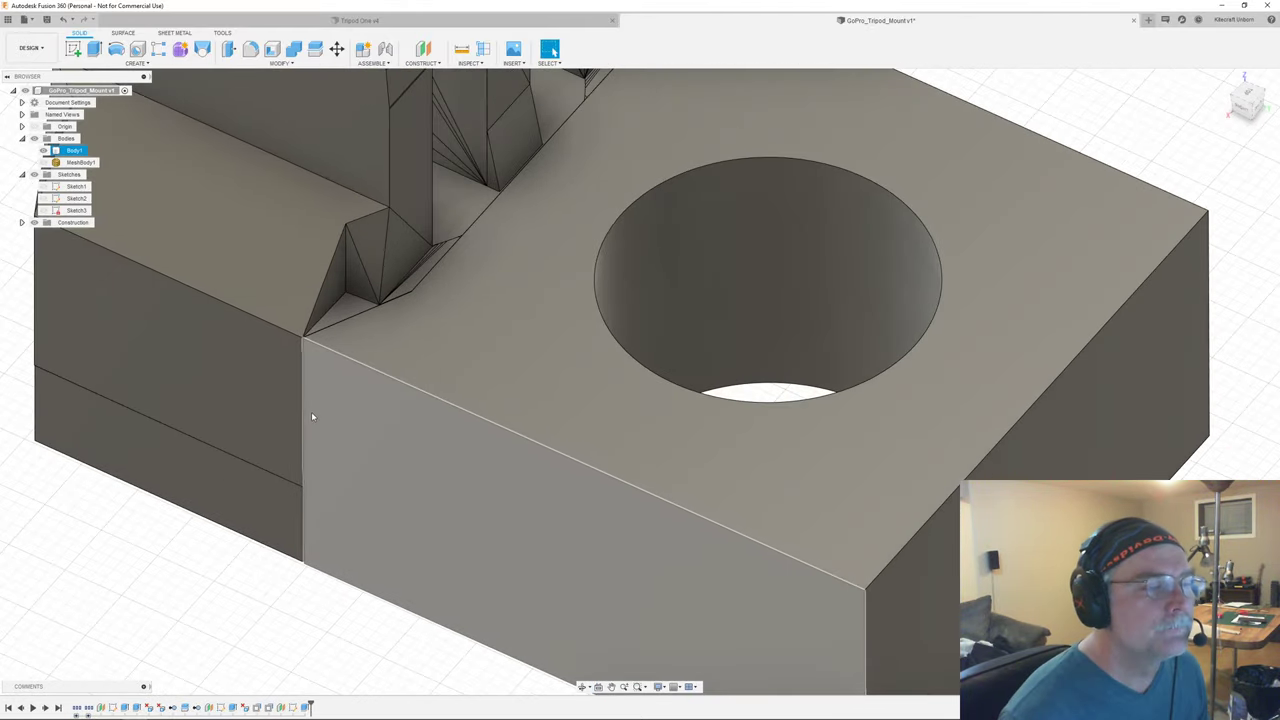
shift+middle_drag(311, 414, 371, 412)
key(s)
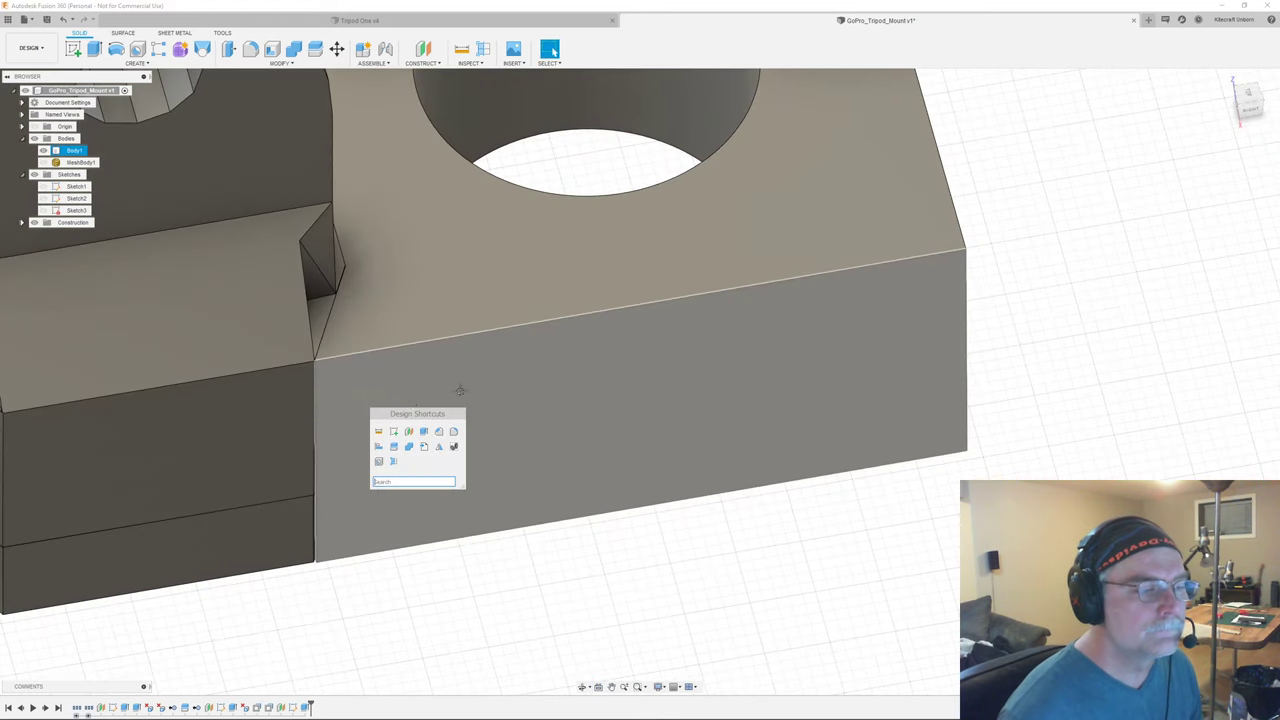
middle_drag(459, 391, 555, 320)
key(s)
click(549, 379)
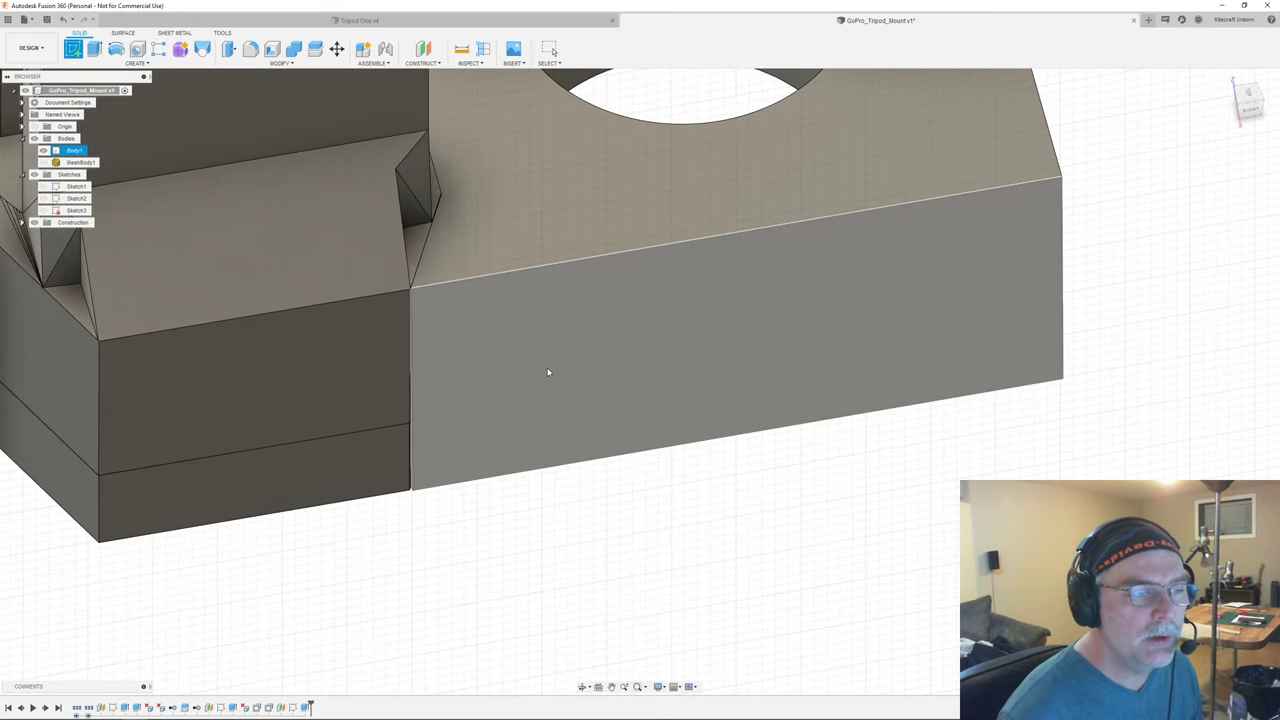
click(547, 379)
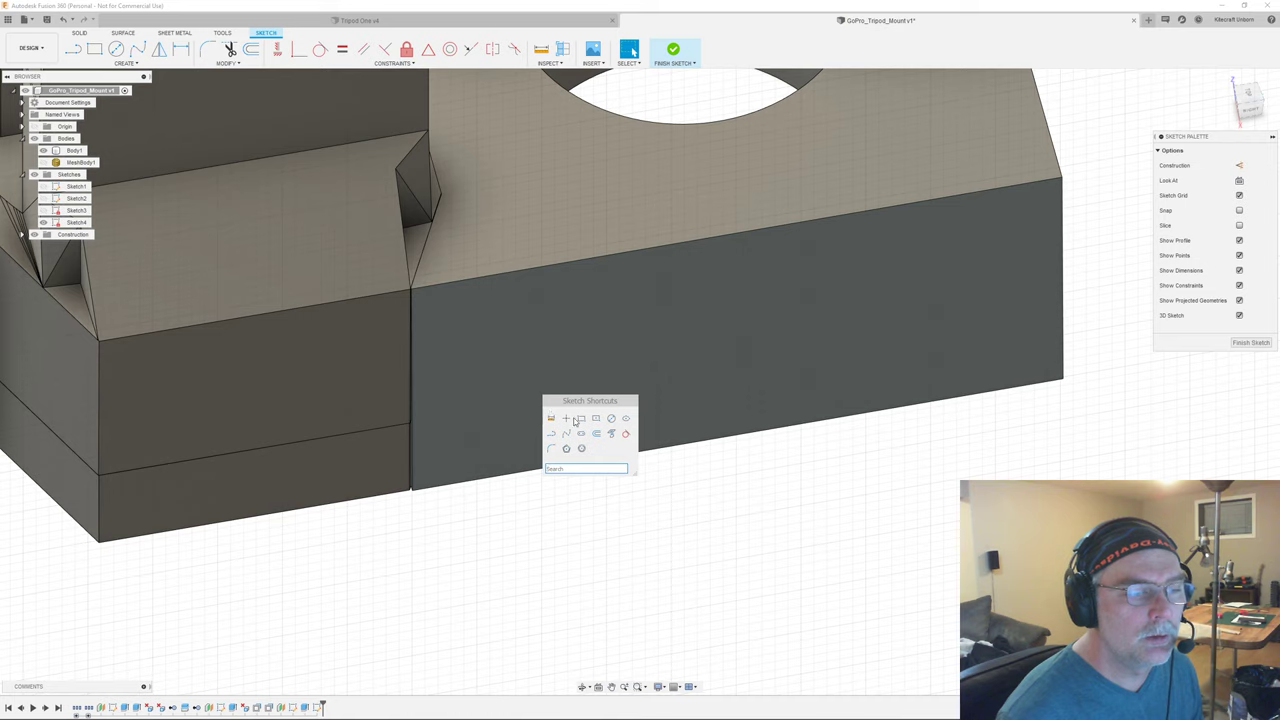
click(581, 418)
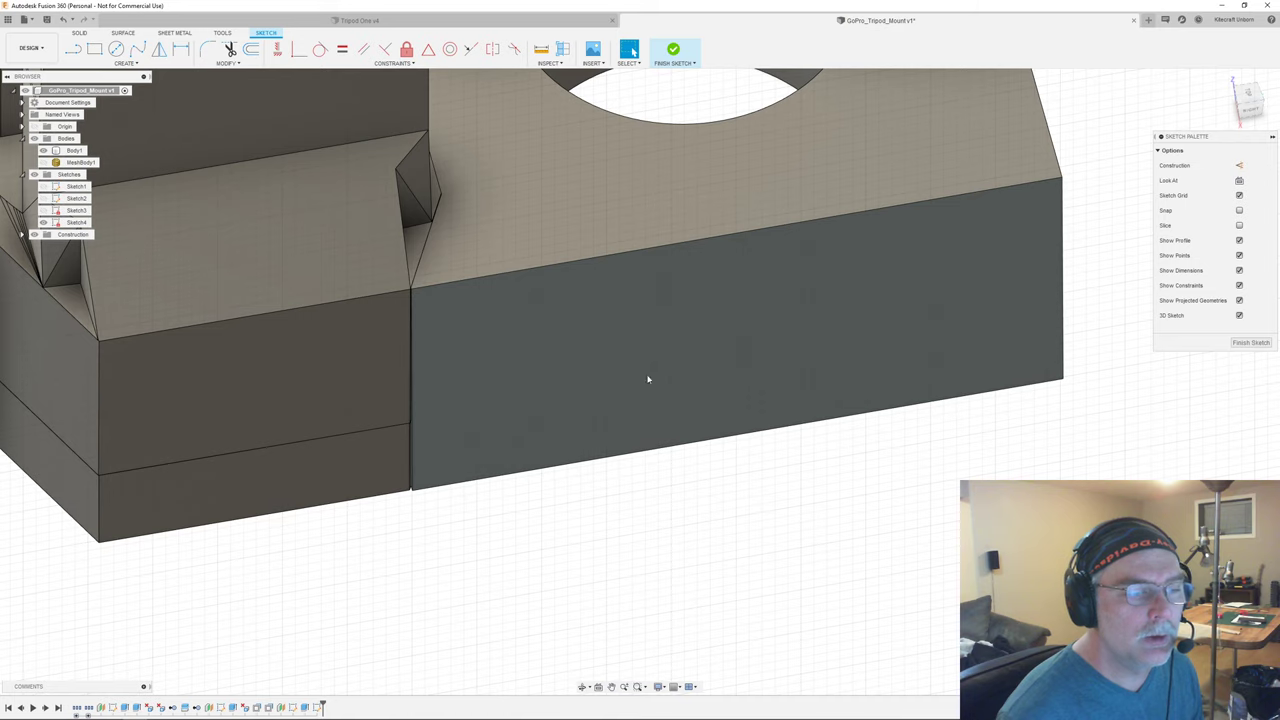
click(1064, 182)
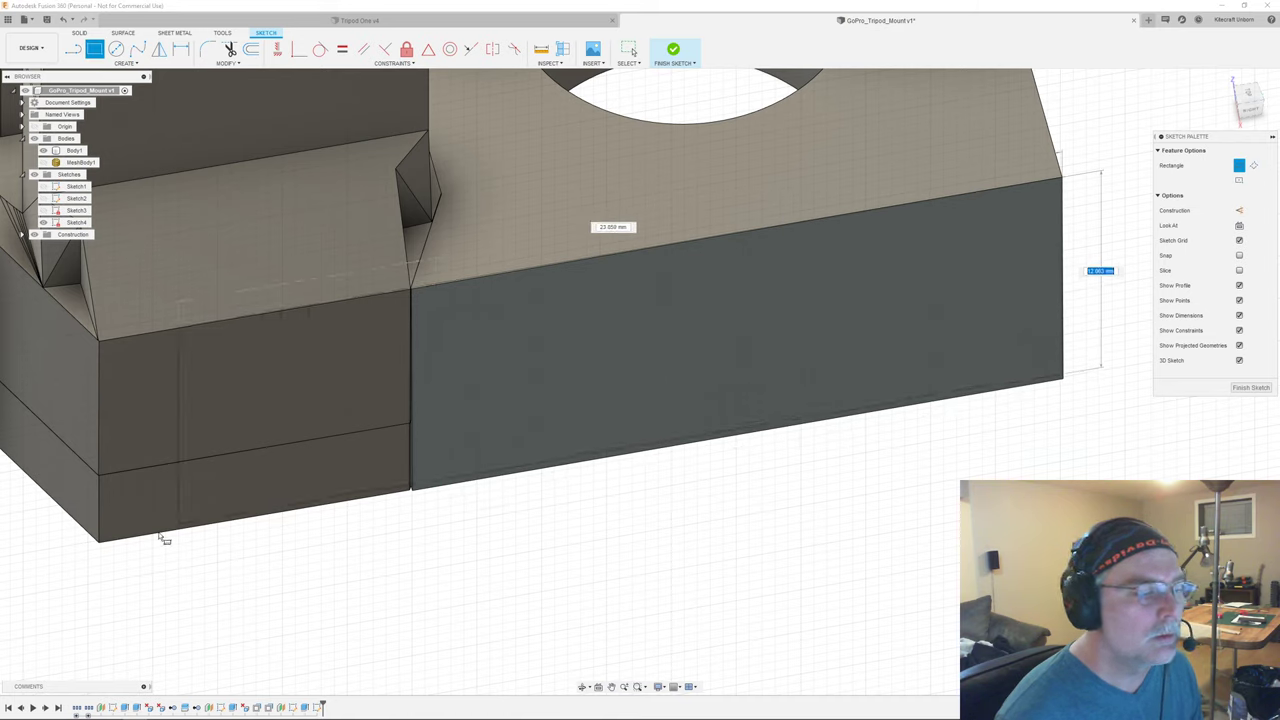
click(78, 549)
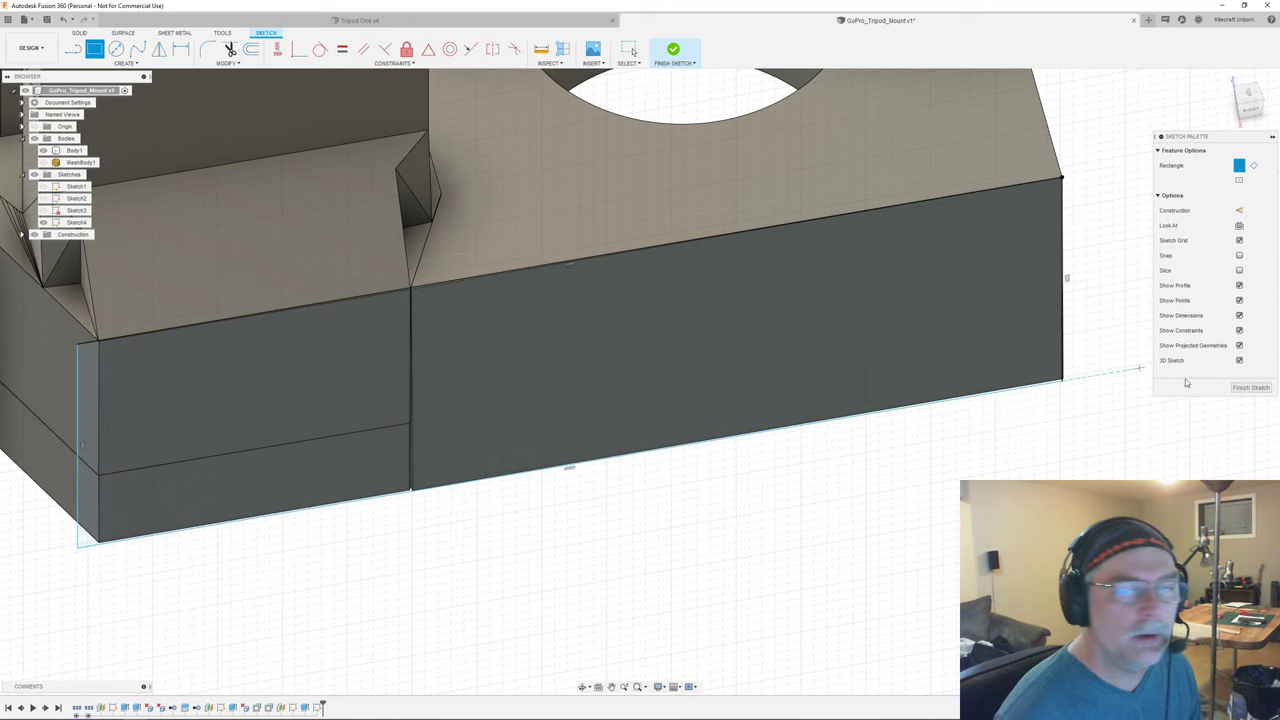
click(1250, 387)
- Press Pull both side rectangle profiles 0.5 mm inward as a cut to trim the block and mount
click(786, 308)
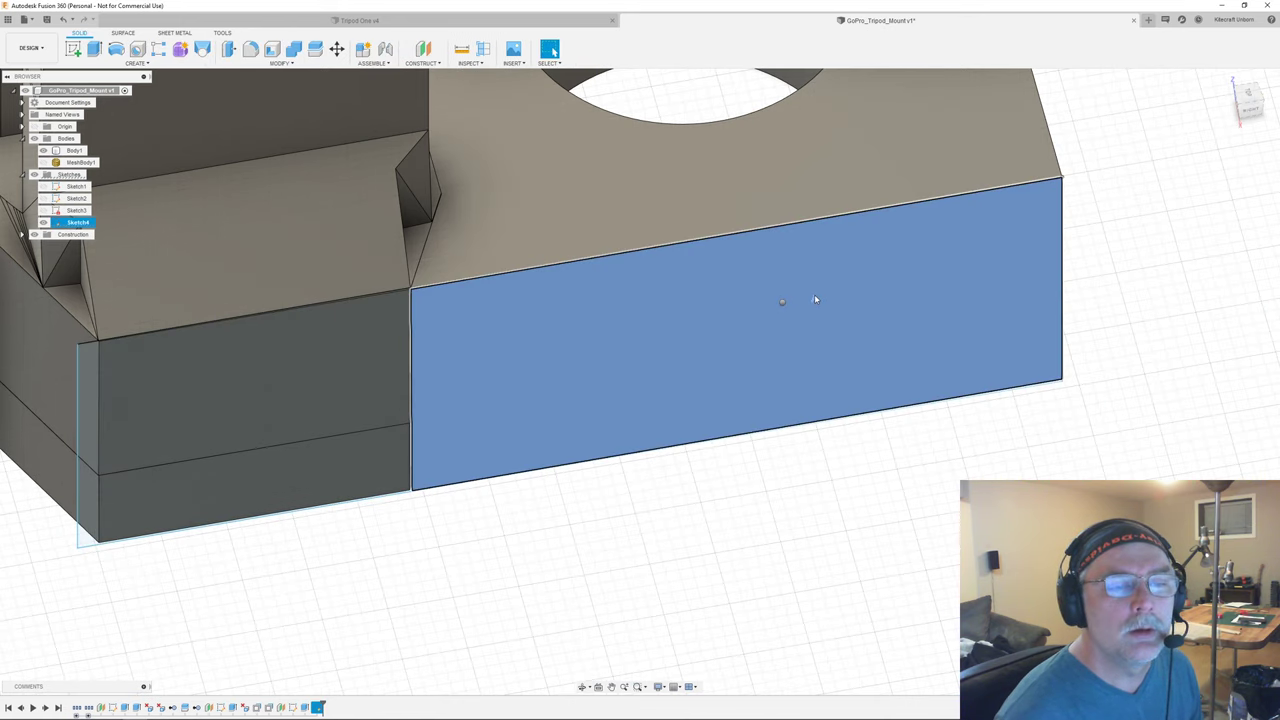
right_click(783, 302)
click(818, 290)
click(380, 316)
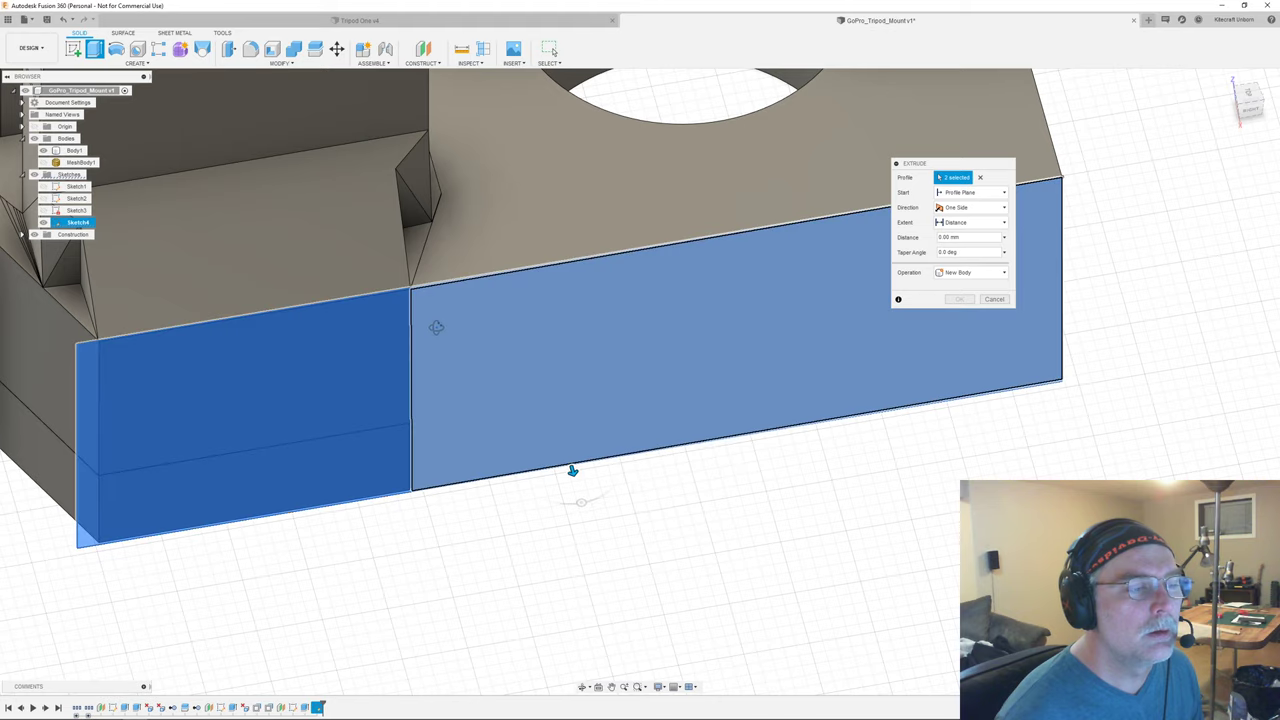
shift+middle_drag(572, 470, 469, 251)
drag(452, 227, 437, 228)
shift+middle_drag(557, 271, 418, 238)
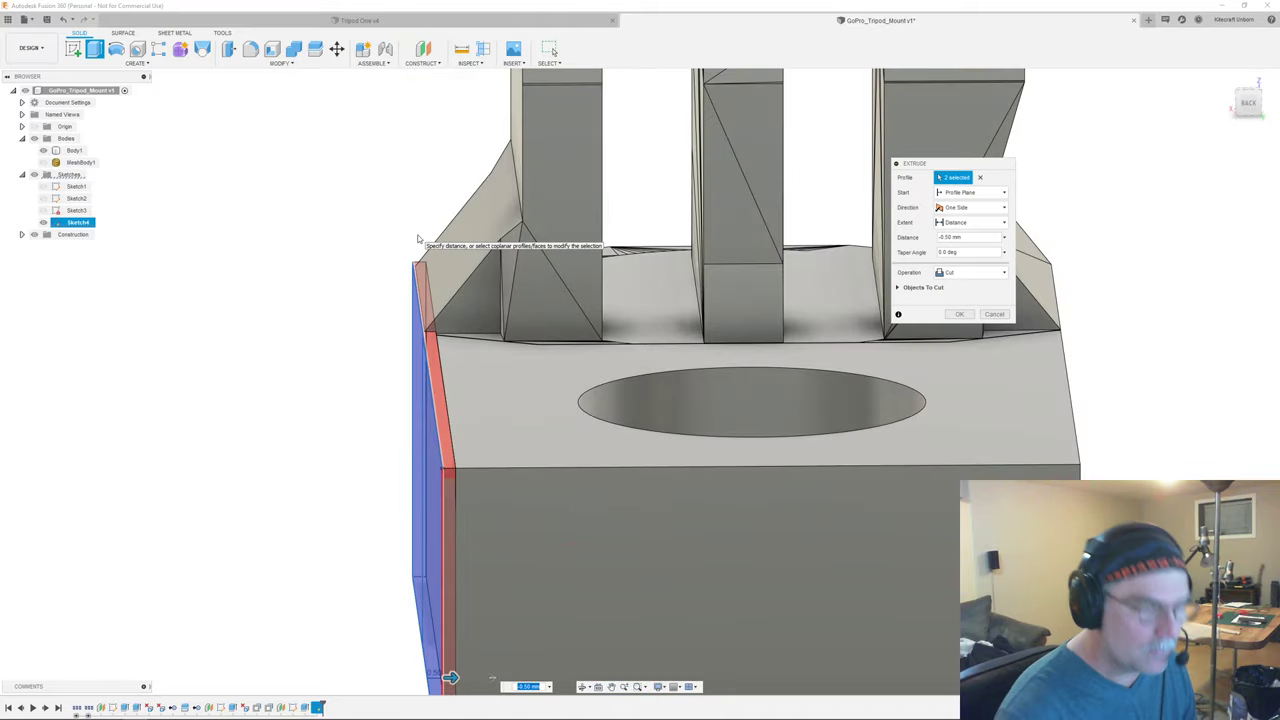
key(Return)
- Offset the narrow ledge face left along the trimmed side by -0.70 mm with Press Pull
scroll(349, 301, up, 5)
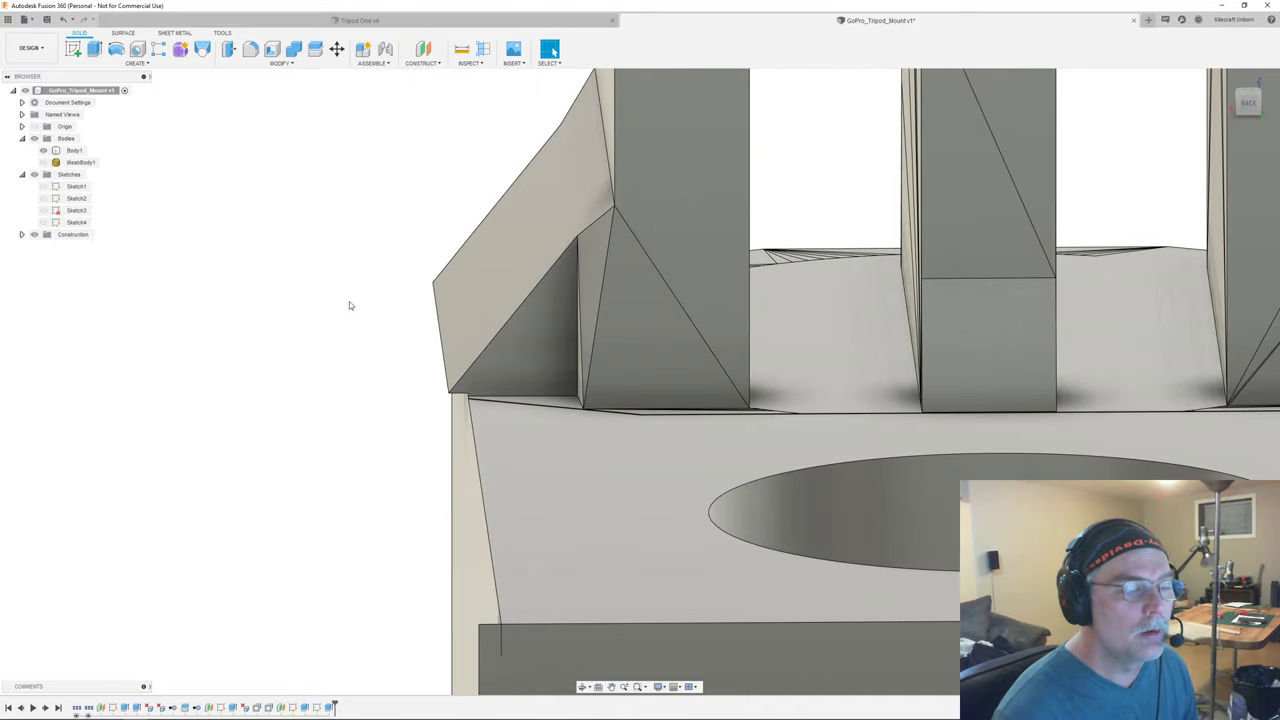
shift+middle_drag(379, 262, 375, 266)
scroll(432, 362, up, 2)
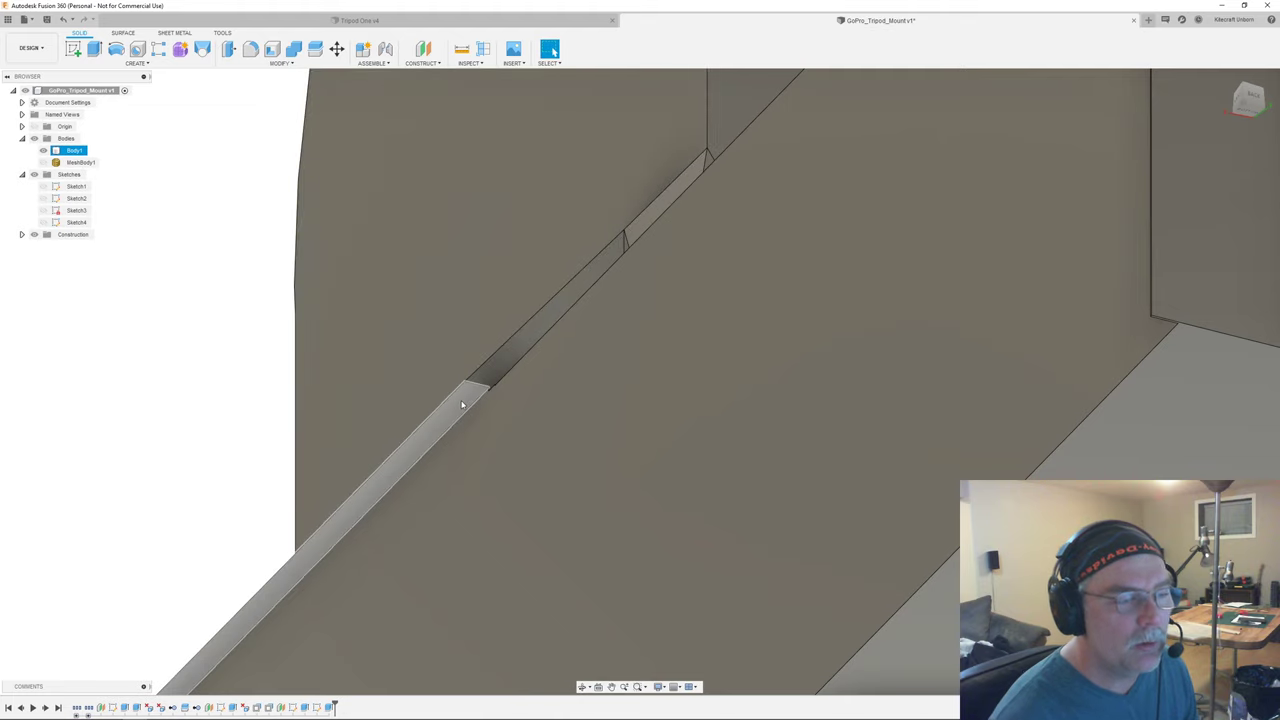
click(463, 399)
right_click(461, 400)
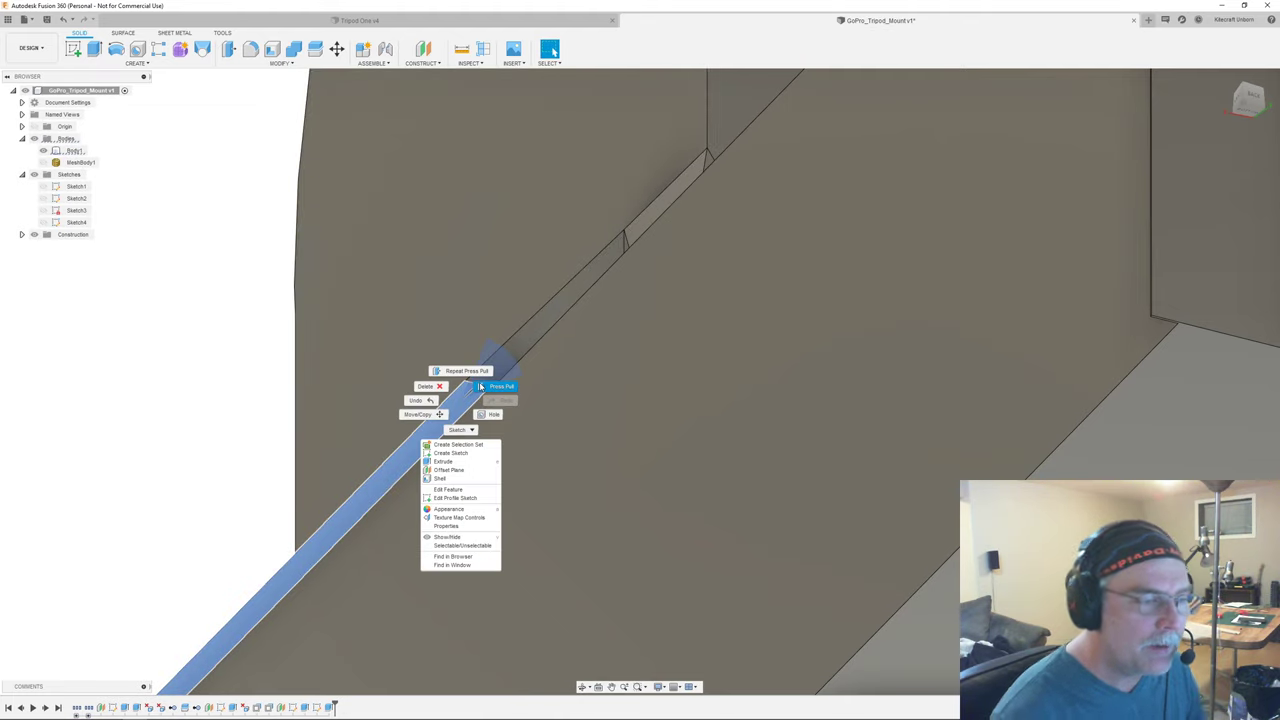
click(486, 387)
drag(461, 408, 463, 375)
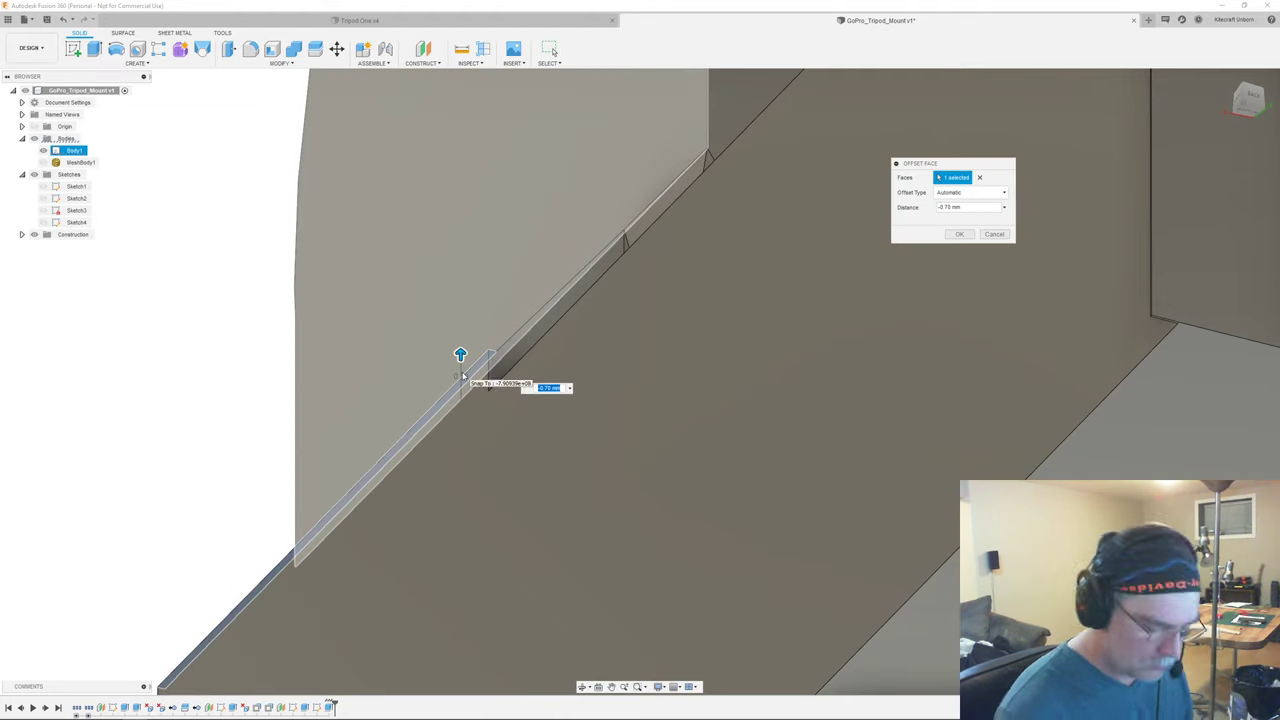
key(Return)
- Delete the leftover thin sliver face at the block's outer vertical corner
shift+middle_drag(463, 374, 638, 456)
scroll(645, 470, down, 3)
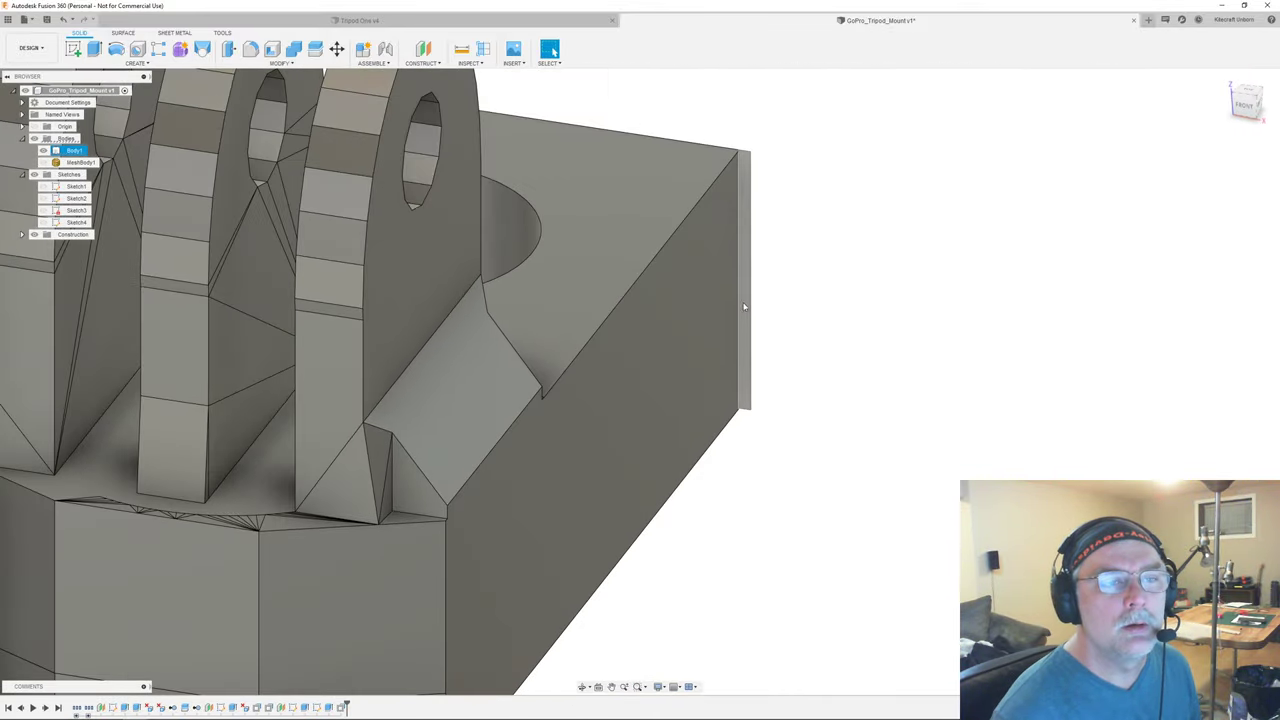
middle_drag(830, 285, 668, 437)
scroll(661, 388, up, 5)
click(526, 293)
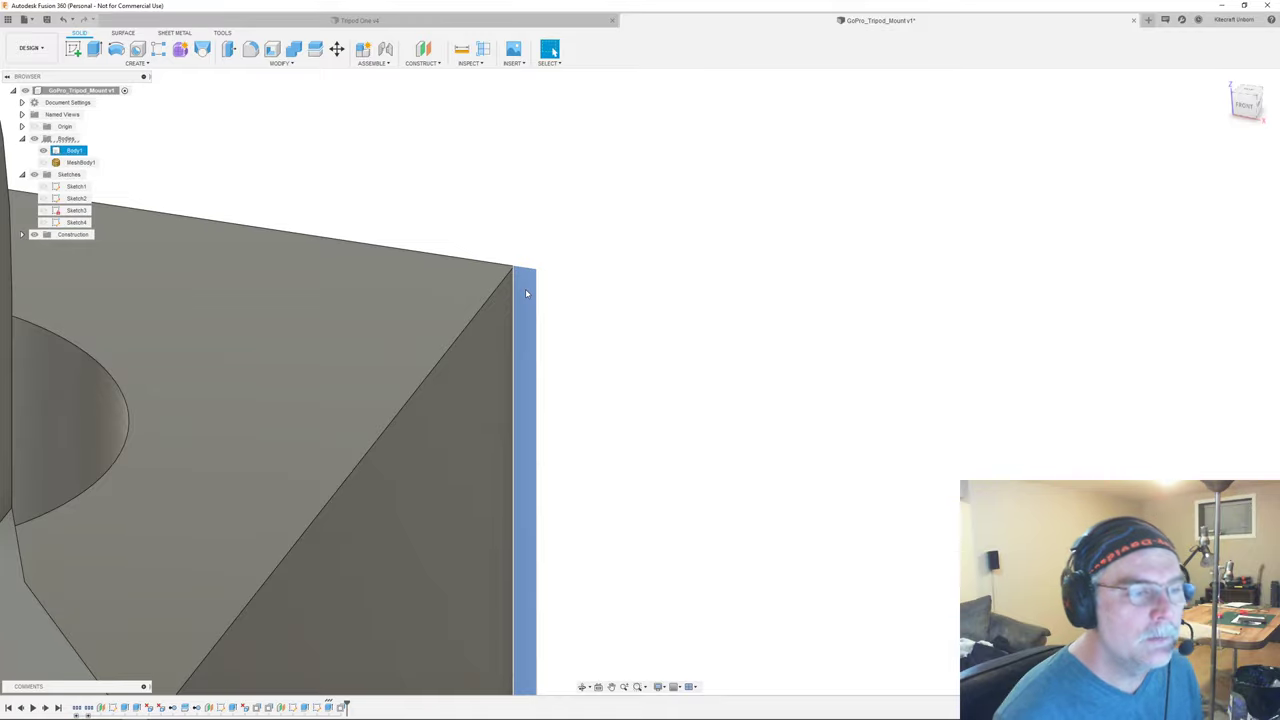
key(Escape)
- Sketch a two-point rectangle on the block's opposite side face, from its outer upper corner to just past the mount's far end
shift+middle_drag(528, 301, 394, 286)
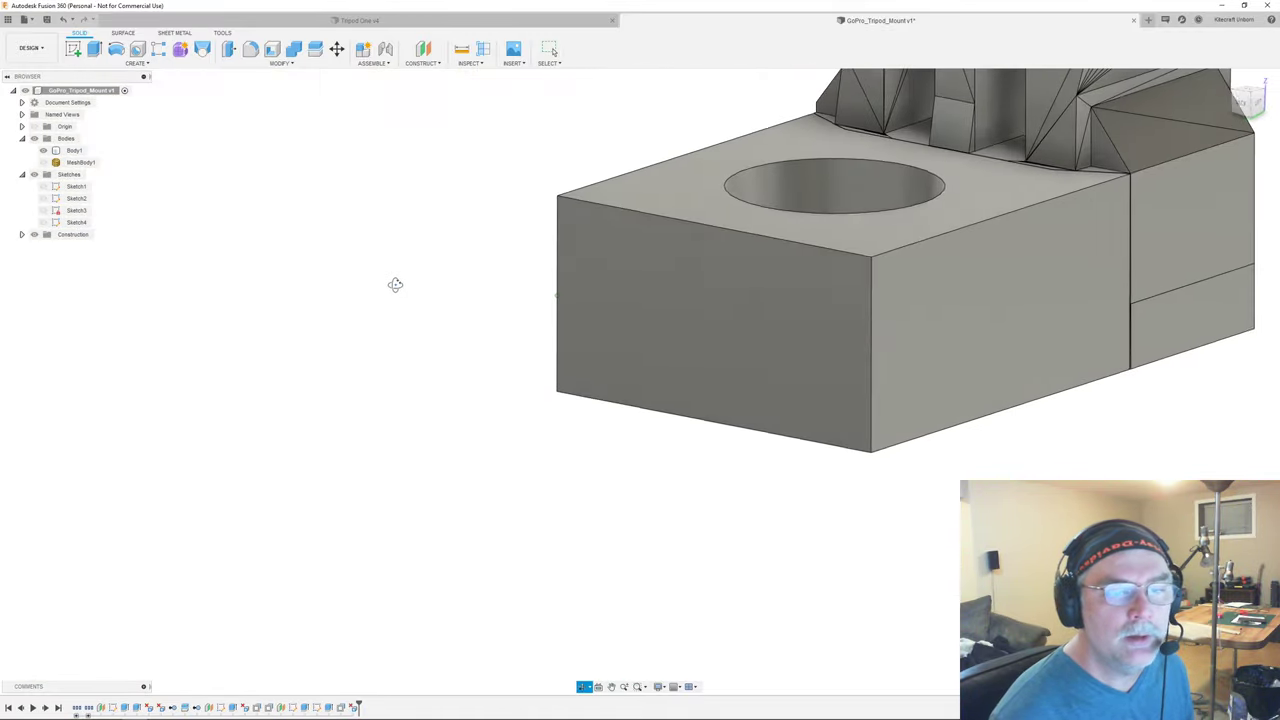
middle_drag(725, 320, 461, 313)
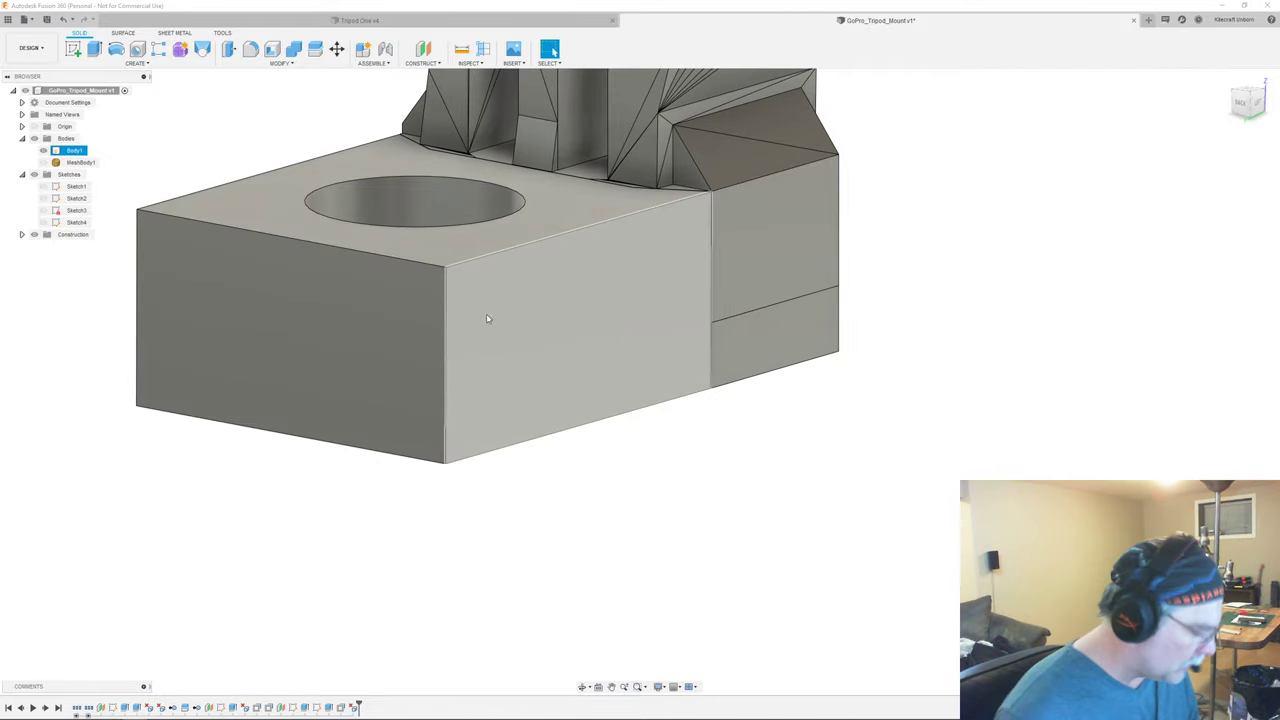
key(s)
click(496, 340)
click(513, 311)
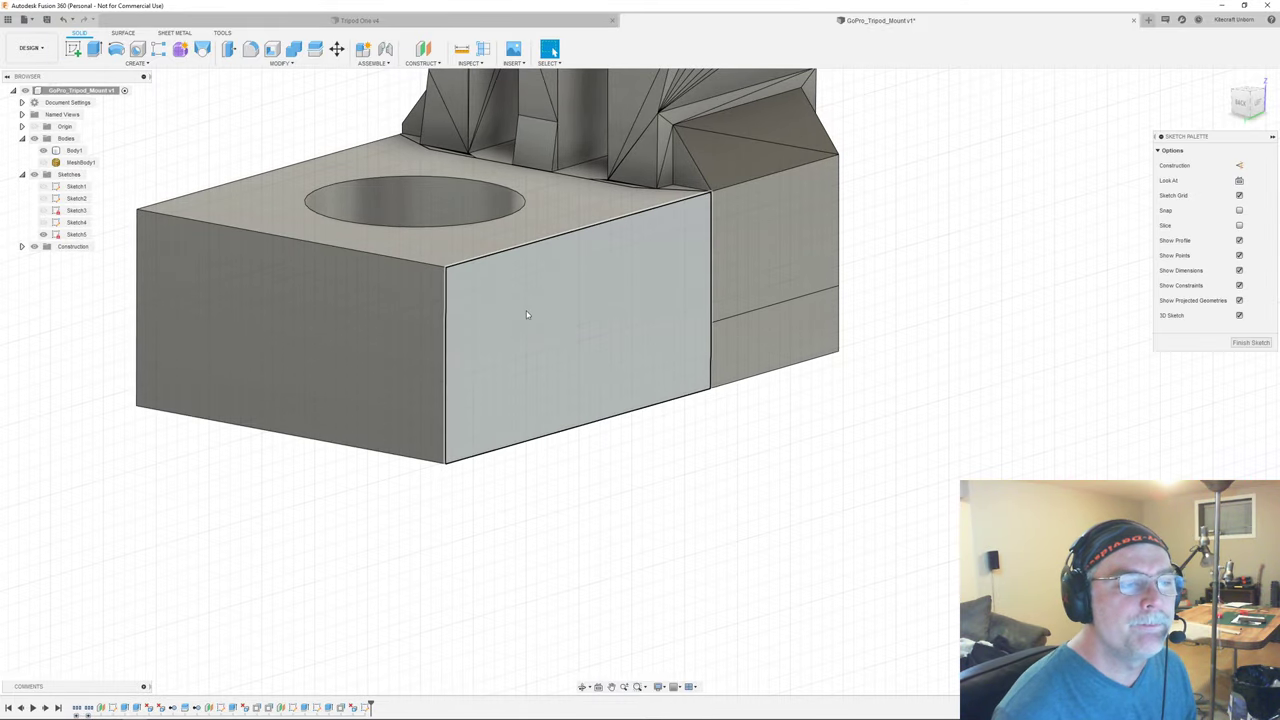
key(s)
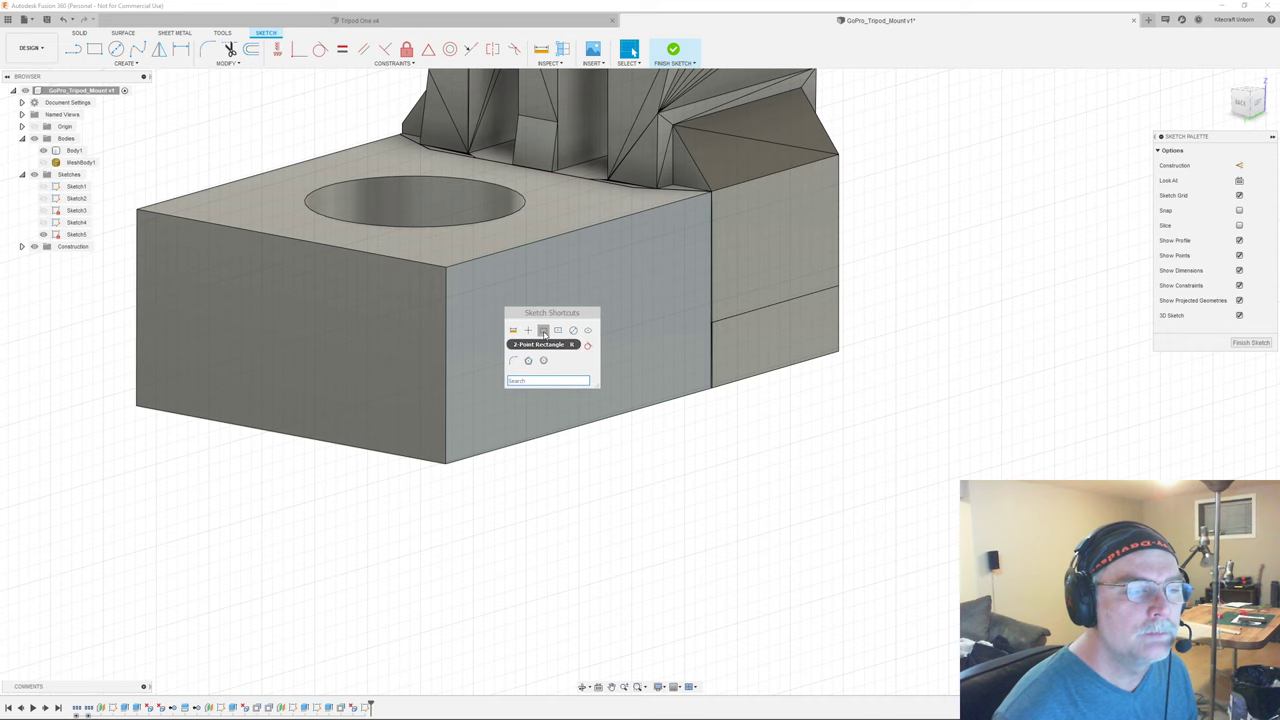
click(557, 332)
shift+middle_drag(446, 270, 540, 297)
middle_drag(217, 216, 563, 338)
click(257, 285)
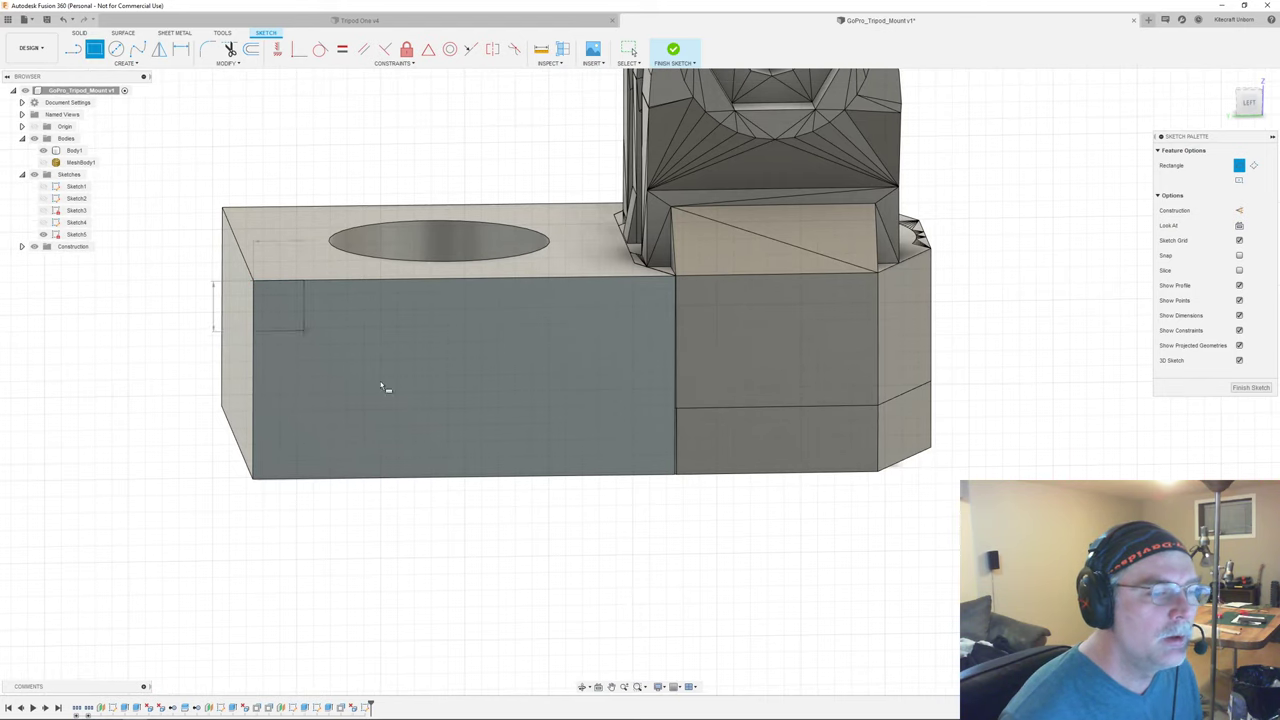
click(955, 471)
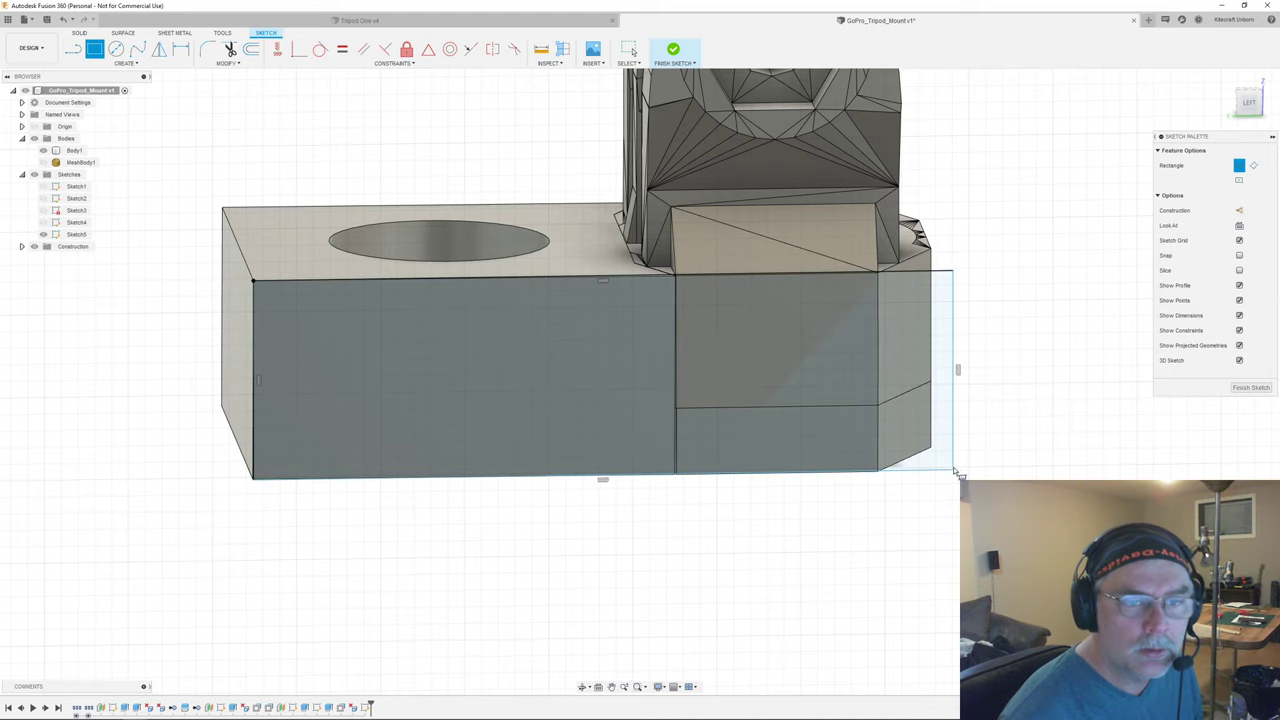
key(Escape)
key(Escape)
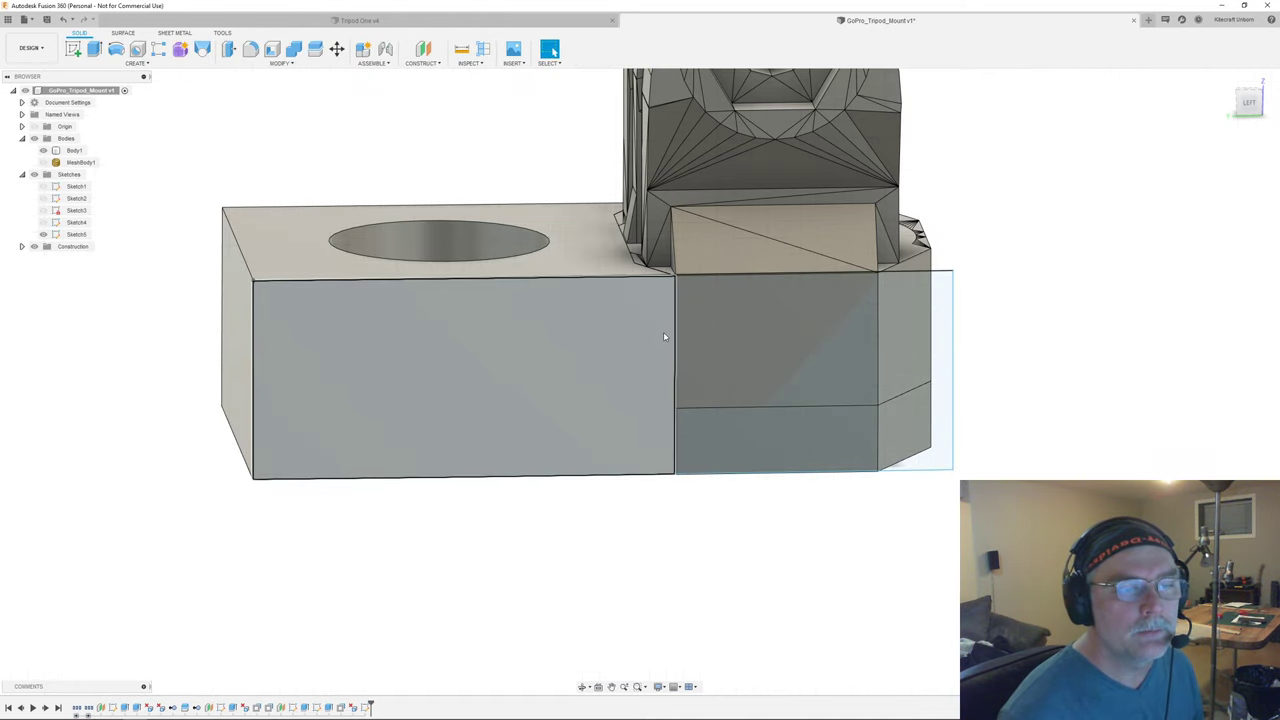
- Try to cut both rectangle profiles slightly inward from the opposite side face with Press Pull
click(664, 333)
right_click(680, 330)
click(712, 318)
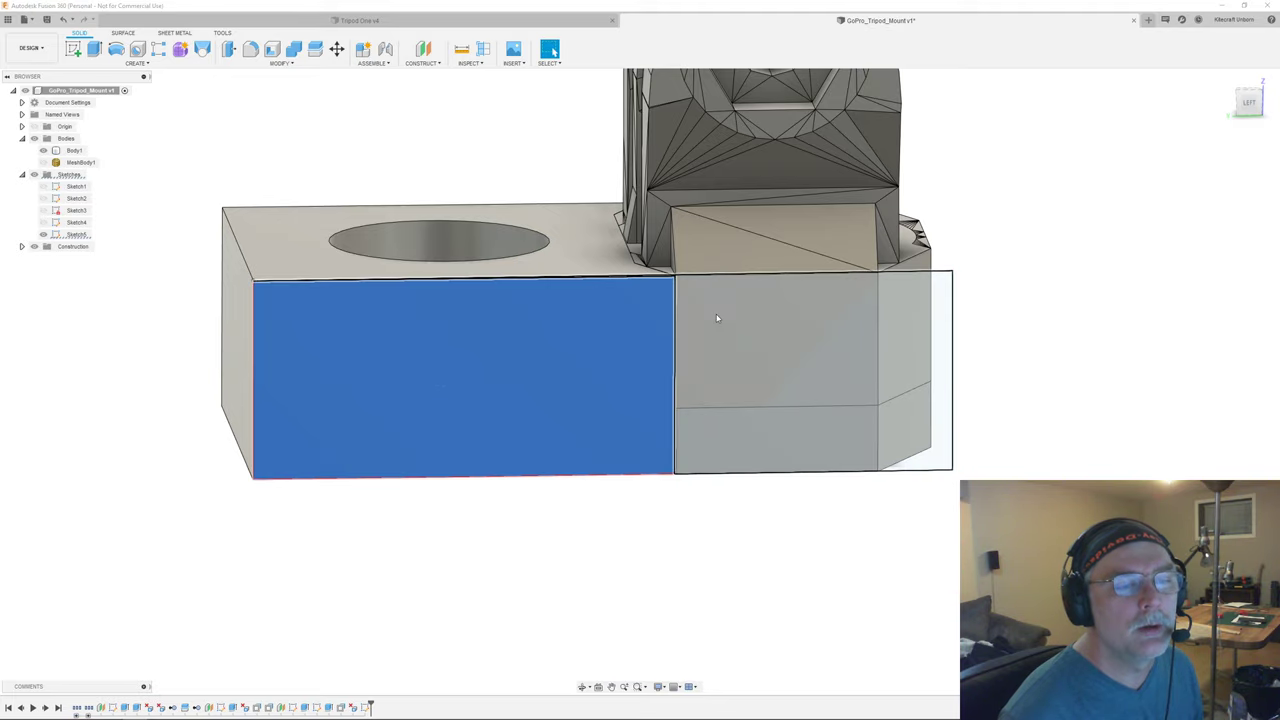
click(942, 381)
shift+middle_drag(942, 381, 838, 451)
scroll(789, 461, up, 5)
scroll(789, 461, up, 3)
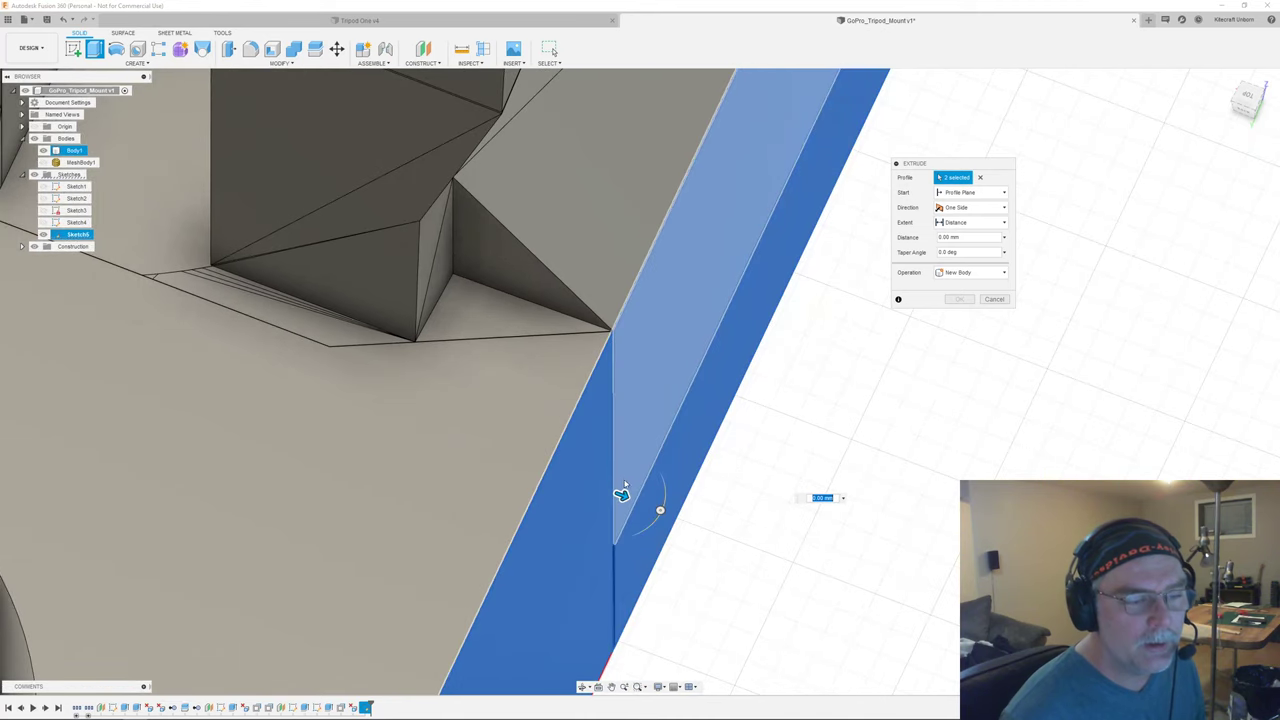
mouse_move(623, 491)
mouse_down()
mouse_move(598, 487)
mouse_move(611, 491)
mouse_up()
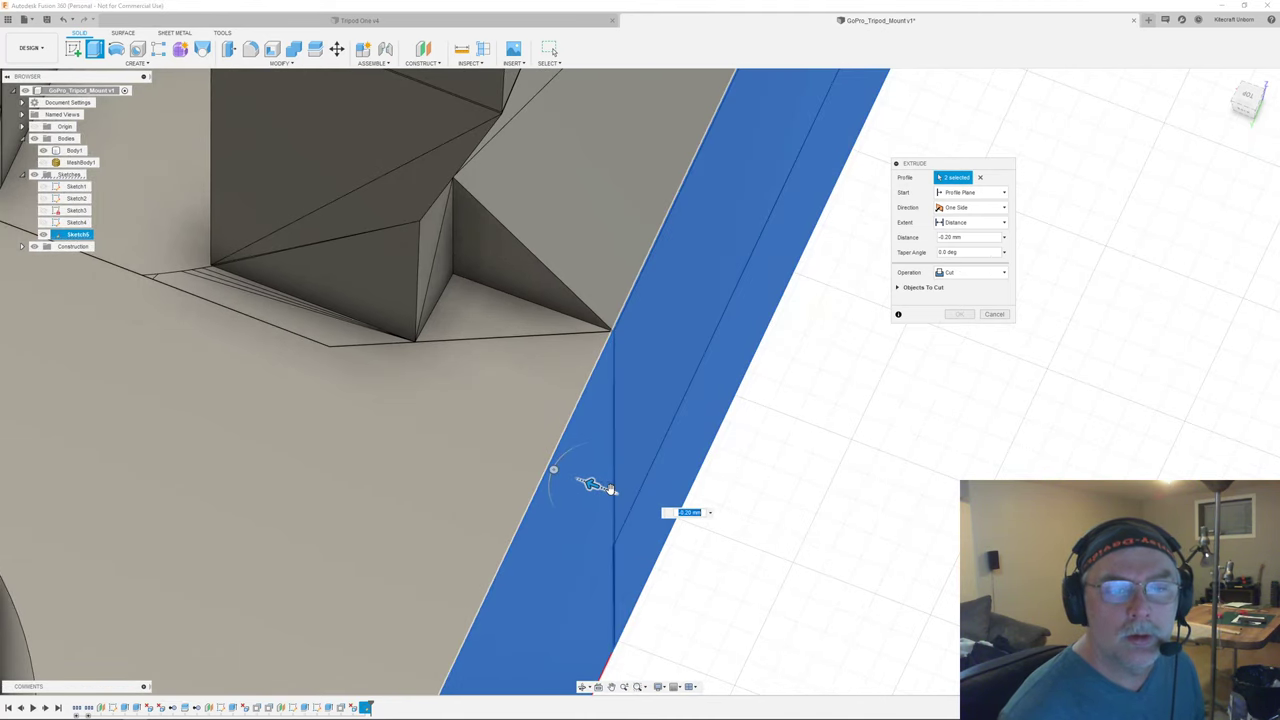
scroll(551, 470, down, 5)
scroll(531, 495, down, 2)
shift+middle_drag(531, 495, 553, 480)
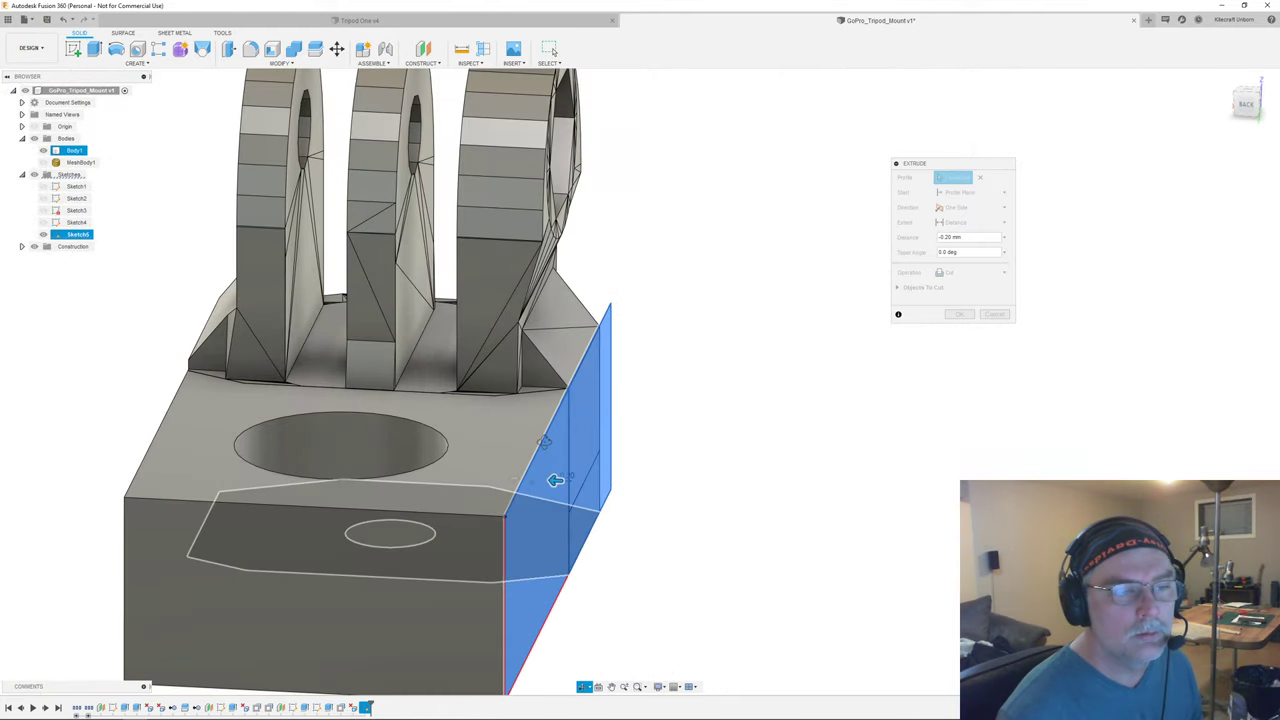
drag(553, 480, 510, 479)
key(Return)
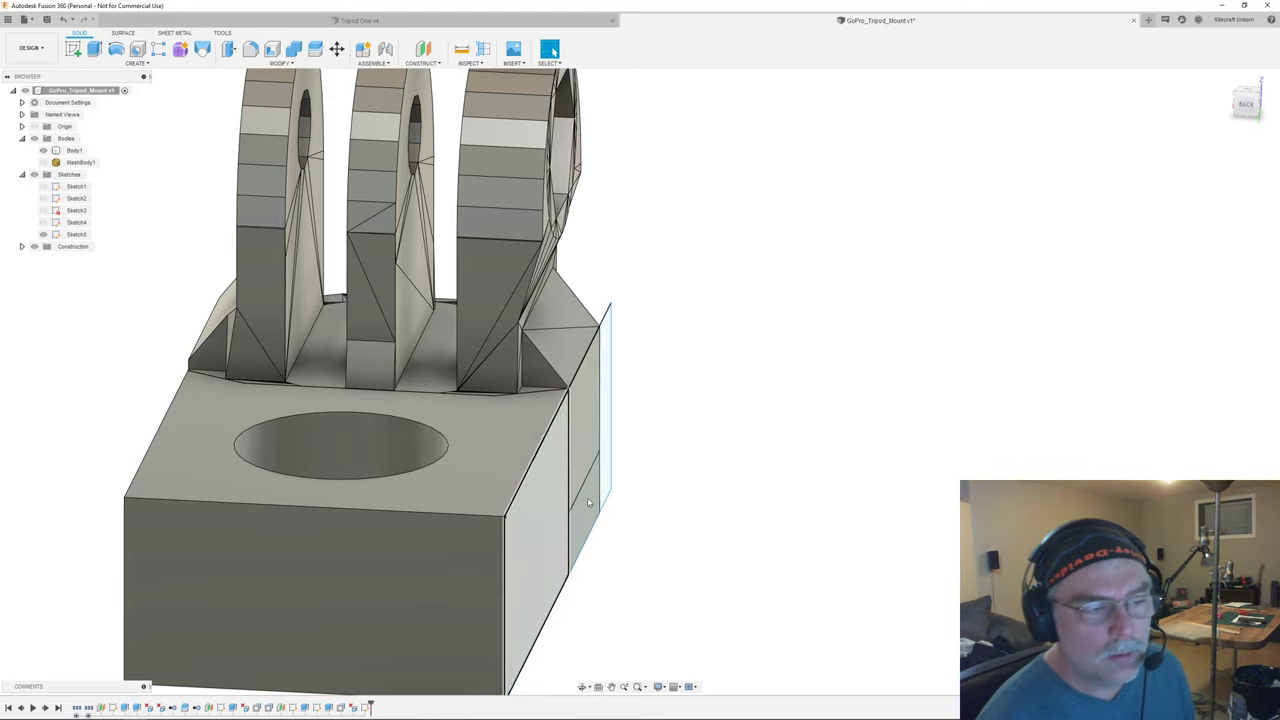
- Hide the mount's solid body to isolate the opposite side's rectangle sketch, and clear the profile selection
scroll(610, 427, up, 3)
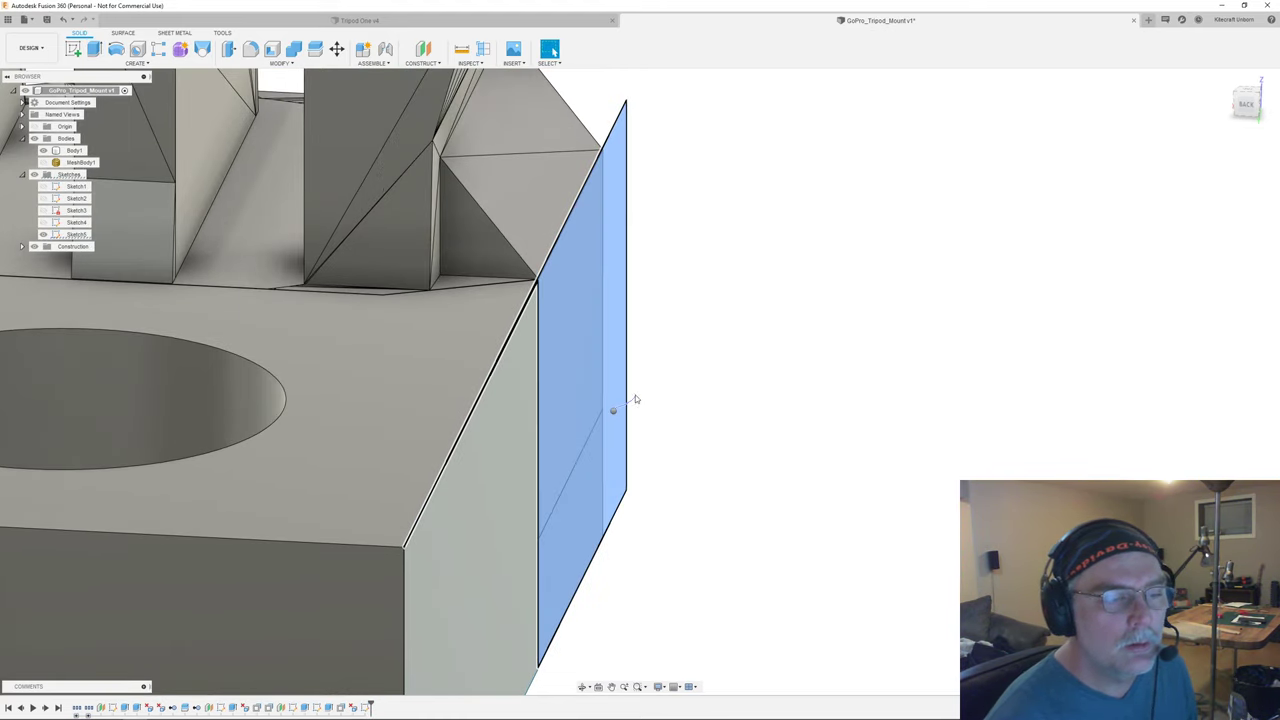
right_click(634, 400)
click(42, 150)
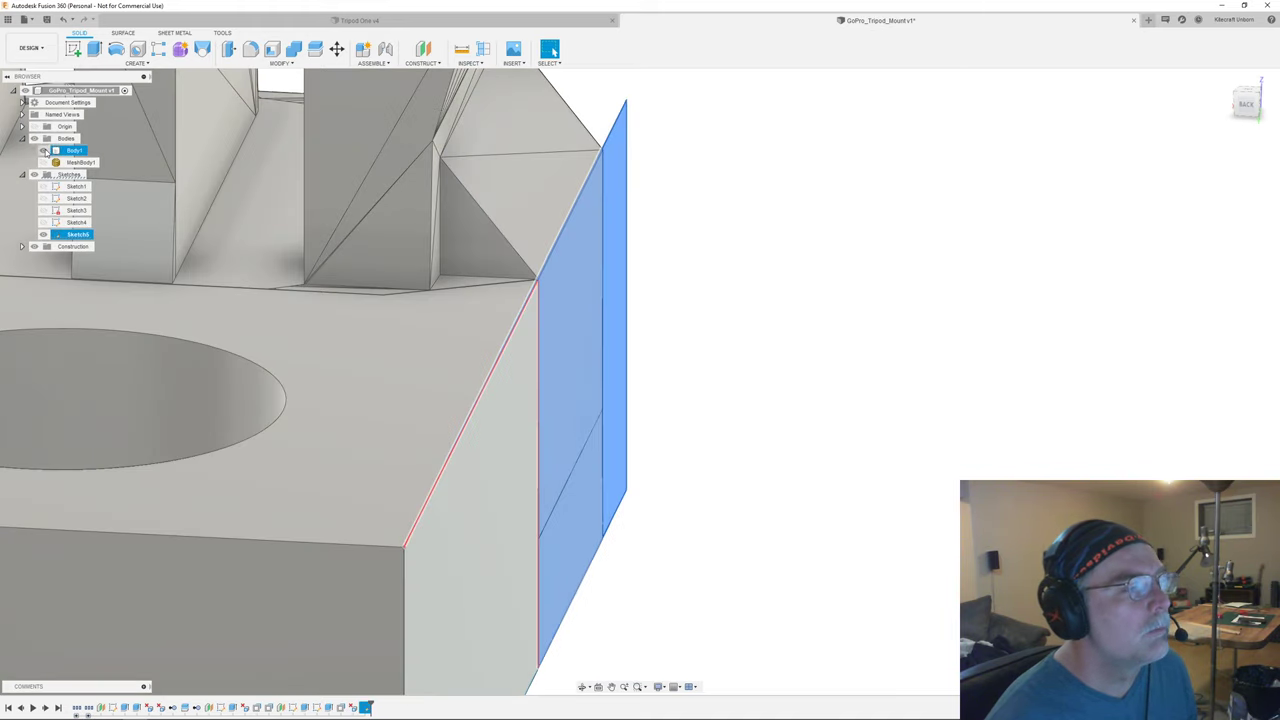
click(43, 150)
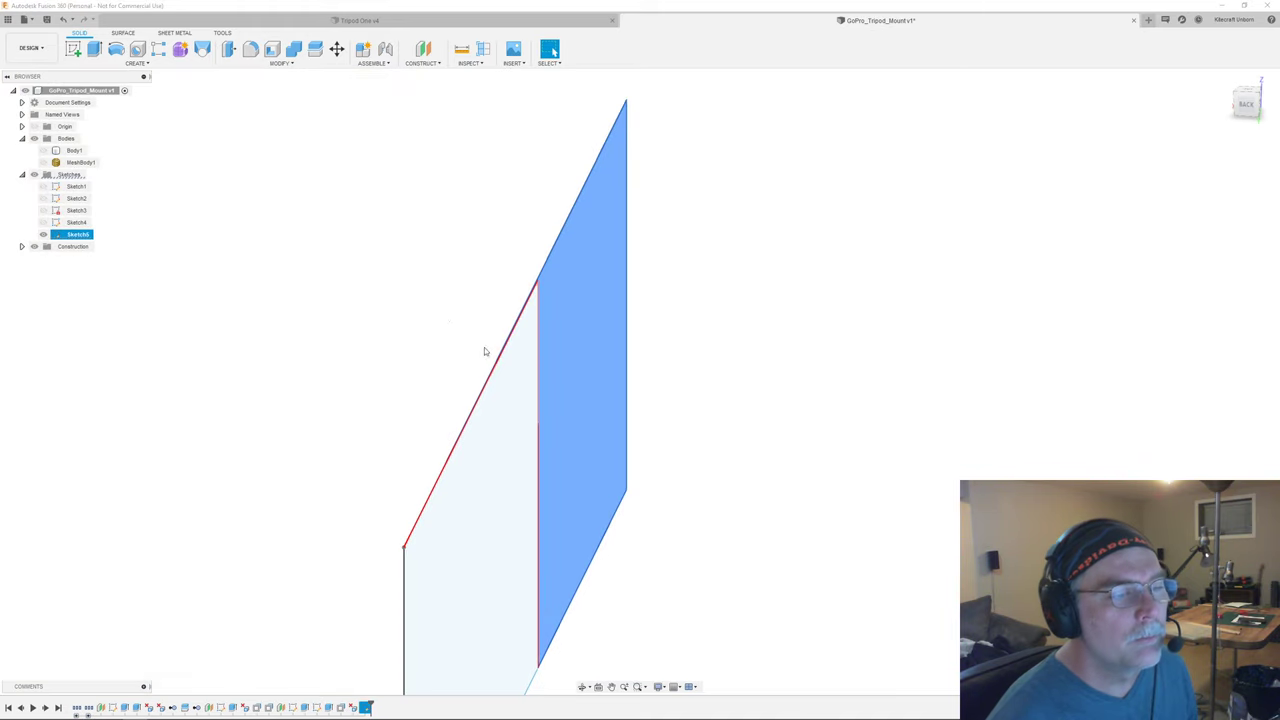
click(819, 323)
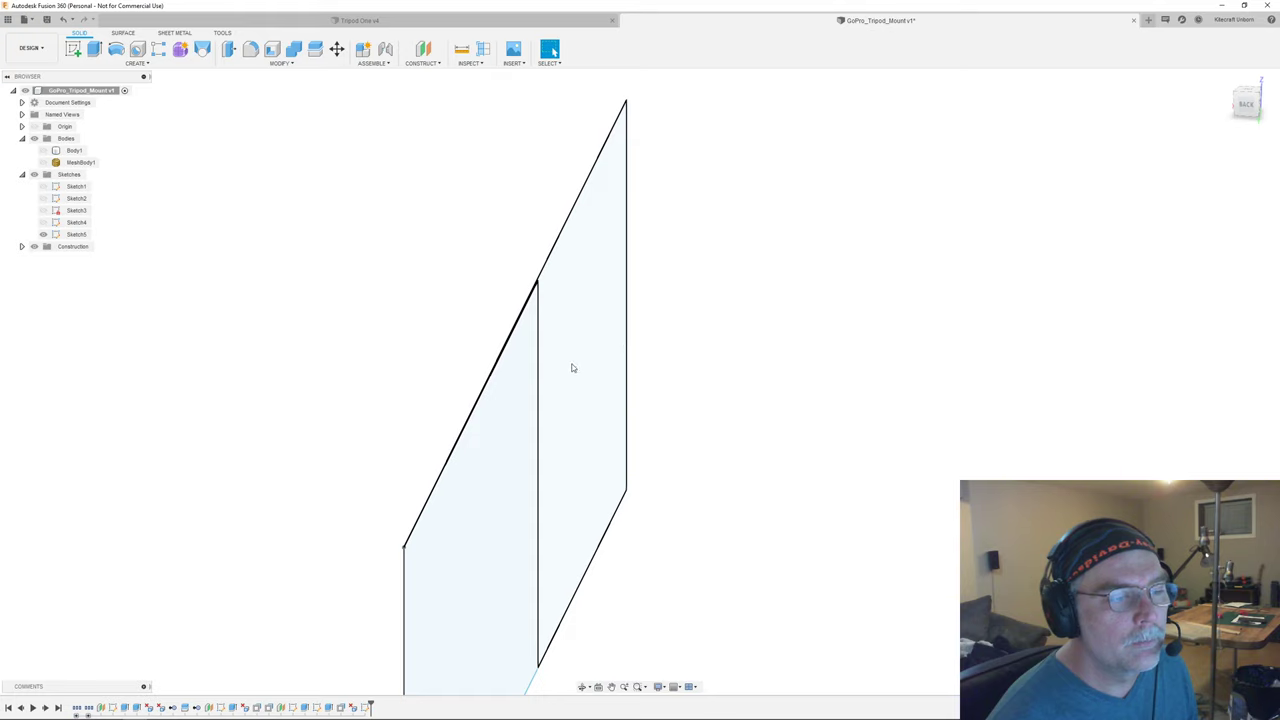
- Try to Press Pull both rectangle profiles outward from the opposite side face with the mount's body shown again
click(541, 378)
right_click(541, 378)
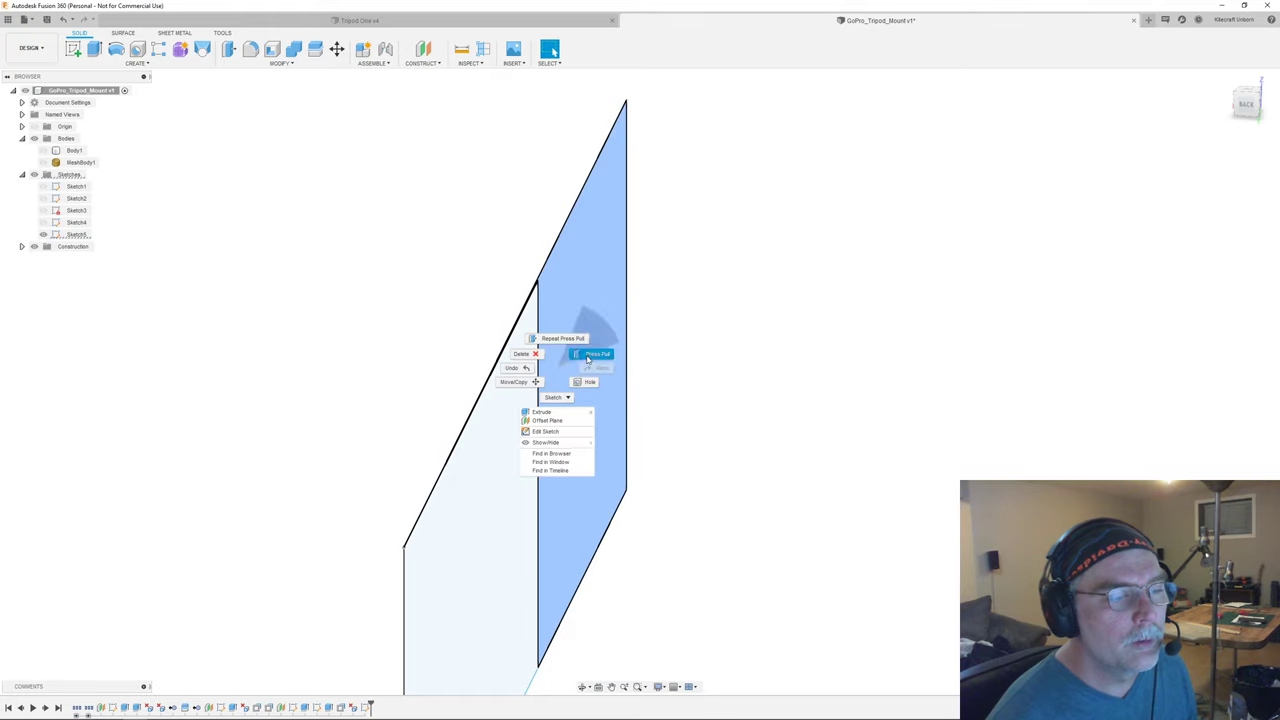
click(588, 345)
click(526, 417)
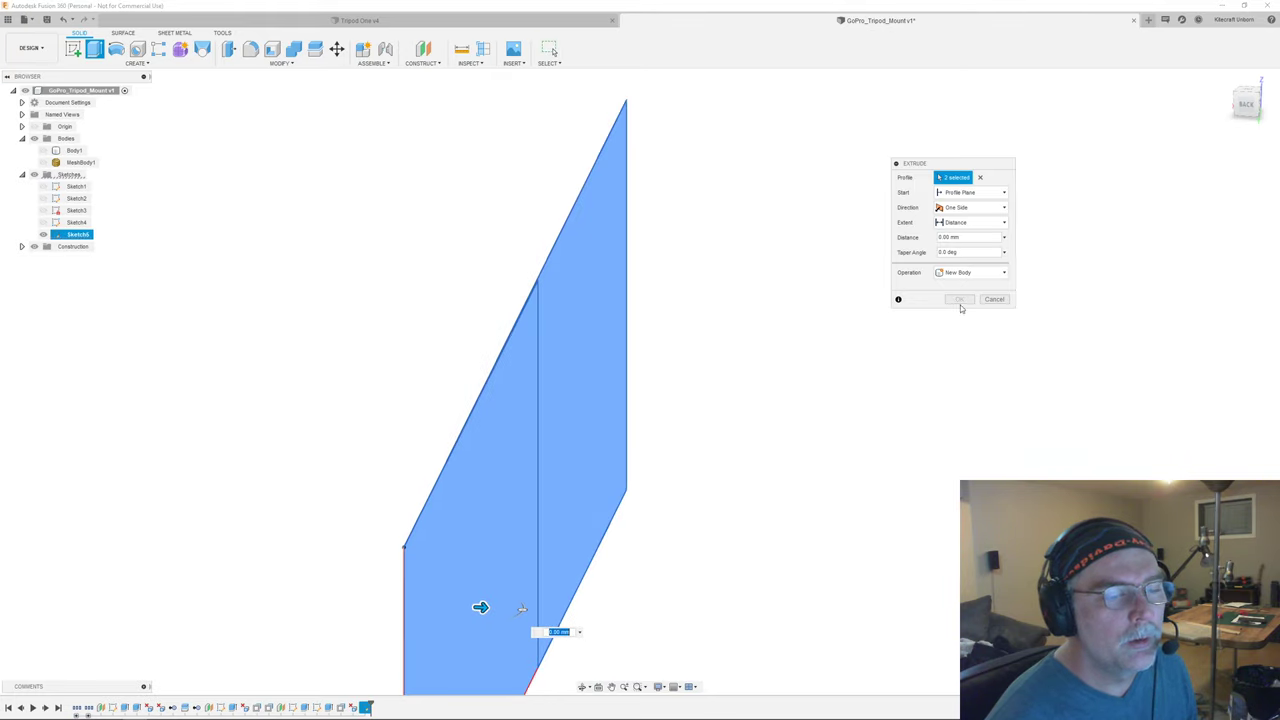
click(44, 150)
drag(443, 486, 645, 490)
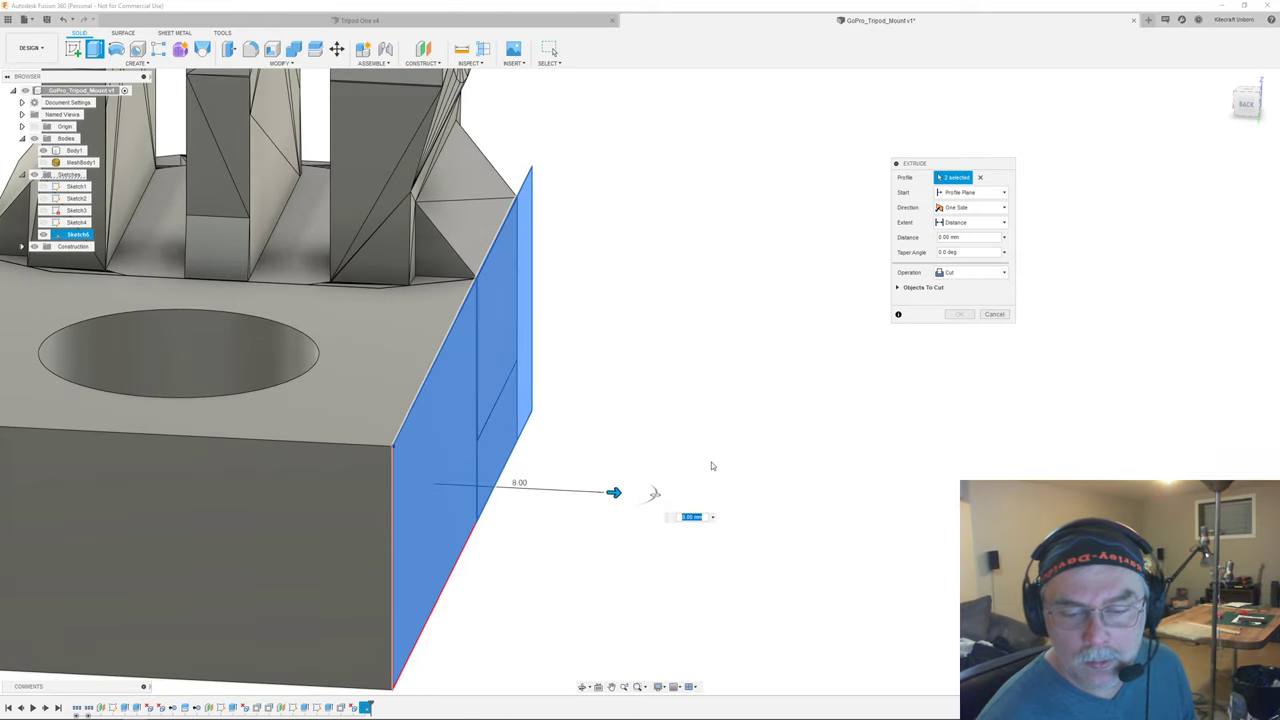
click(997, 316)
- Try to Press Pull only the rectangle profile covering the original mount's side
scroll(727, 418, down, 1)
middle_drag(775, 394, 903, 362)
click(43, 150)
scroll(845, 400, up, 5)
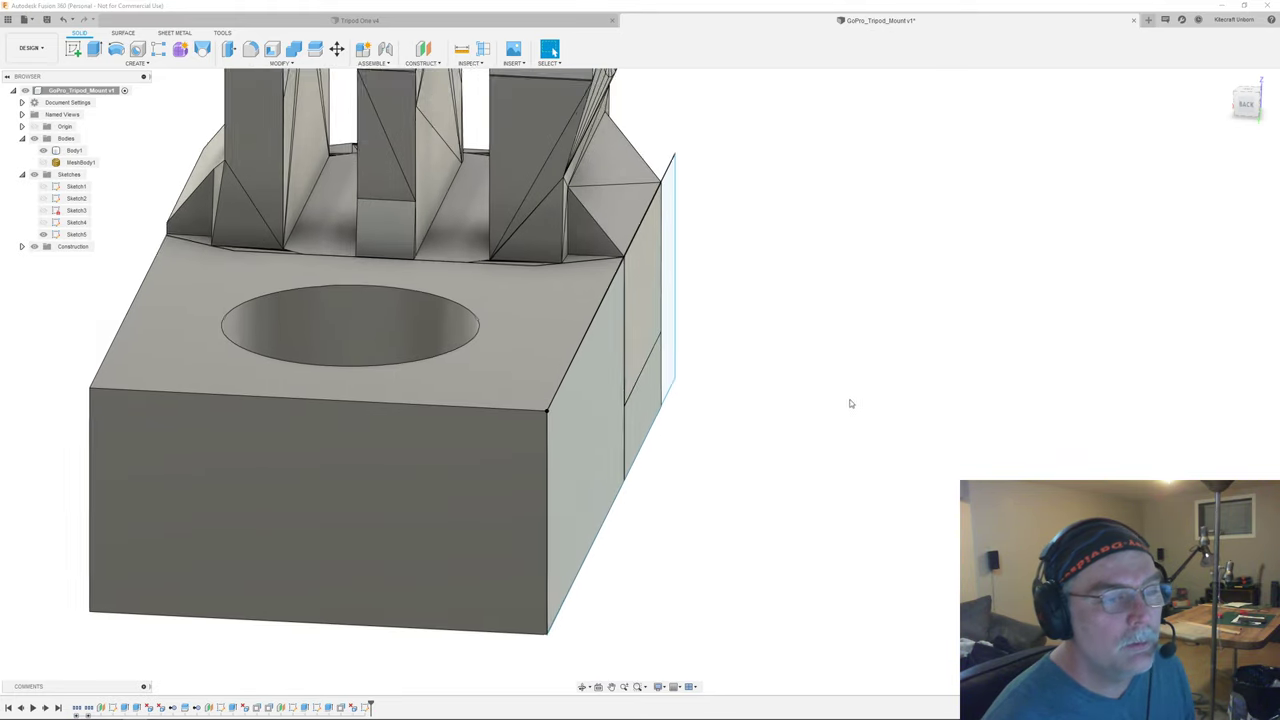
click(605, 232)
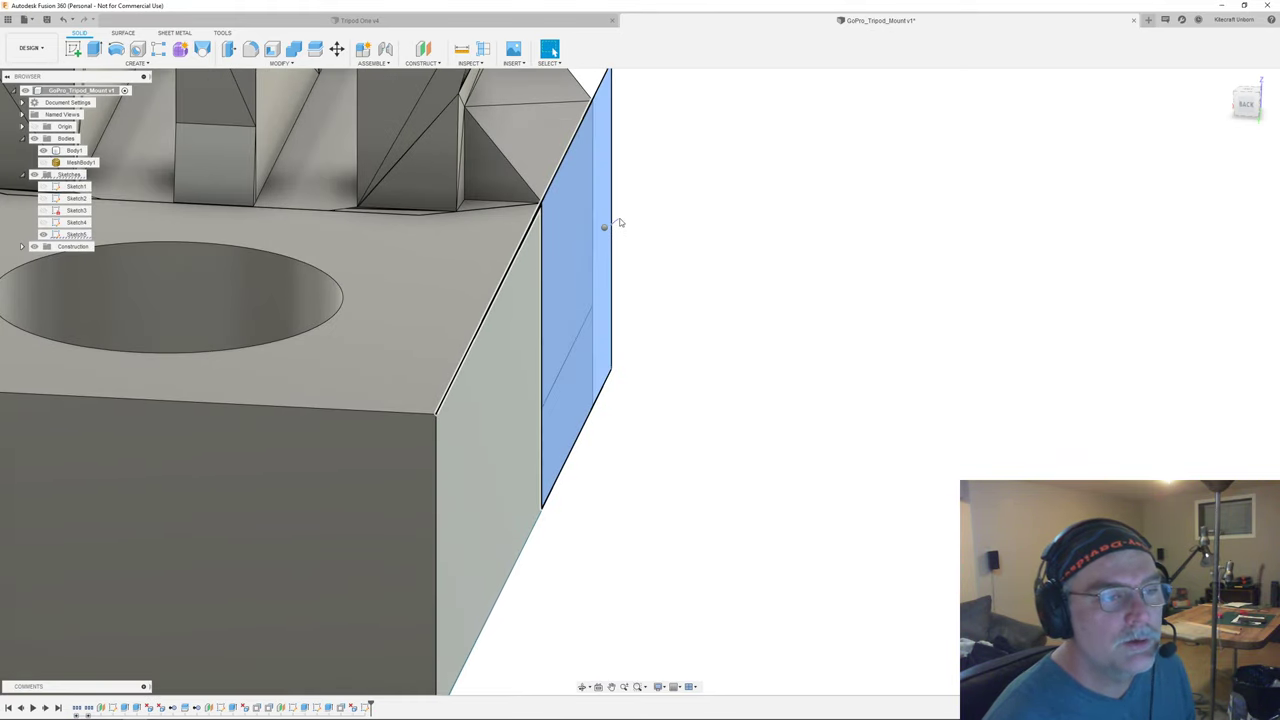
right_click(620, 222)
click(635, 212)
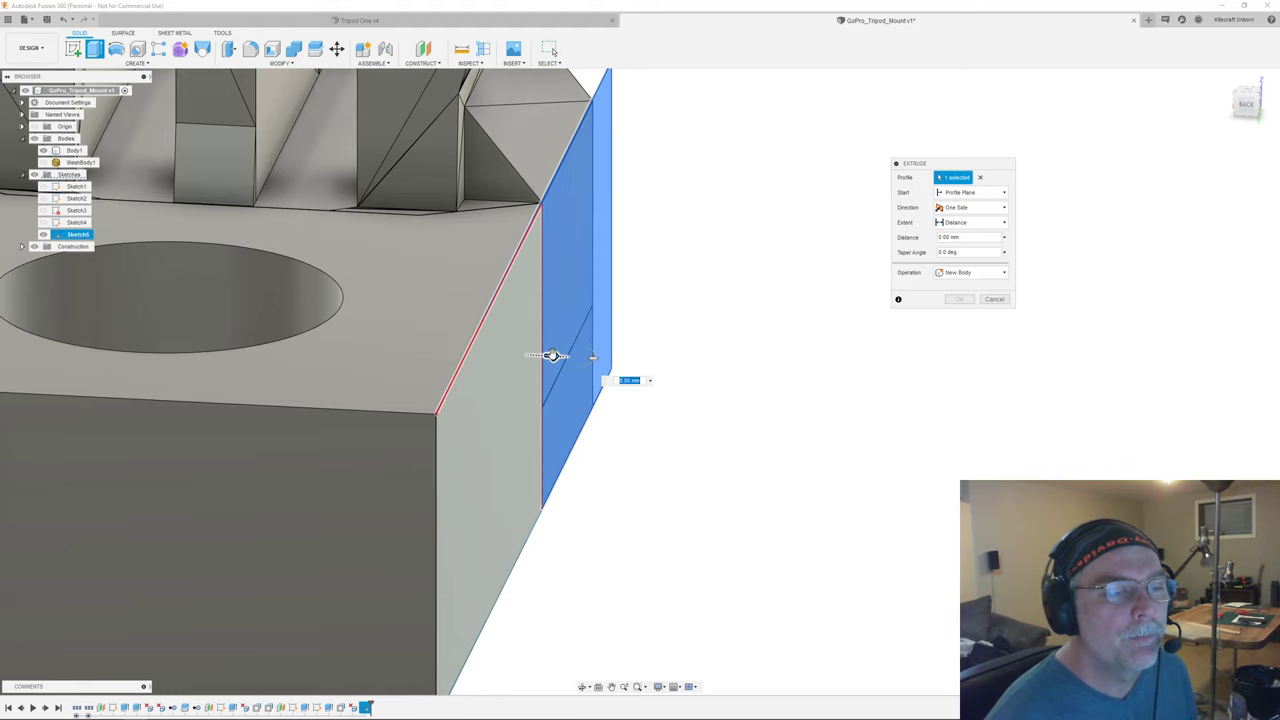
click(999, 316)
- Undo the rectangle sketch on the block's opposite side face, keeping the earlier sliver face deletion
mouse_move(653, 330)
shift+middle_down()
mouse_move(562, 328)
mouse_move(959, 390)
shift+middle_up()
scroll(959, 390, down, 2)
shift+middle_drag(874, 417, 857, 446)
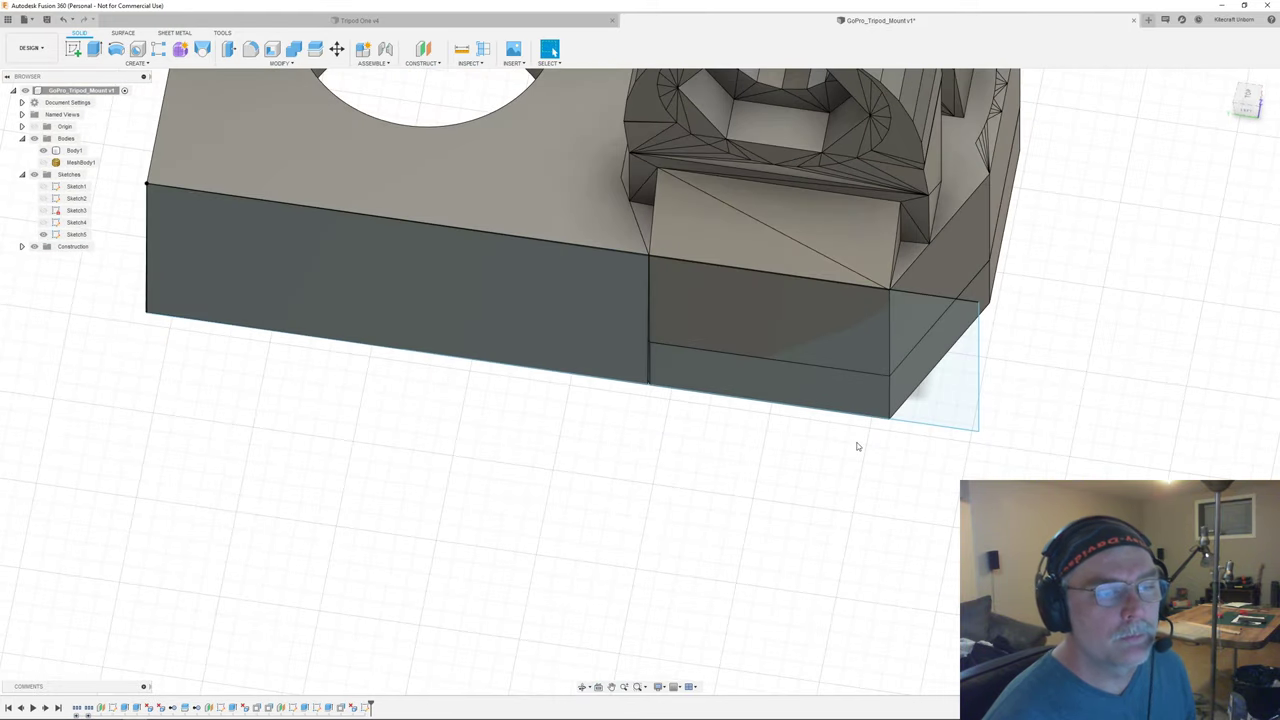
key(v)
key(ctrl+z)
key(ctrl+z)
key(ctrl+z)
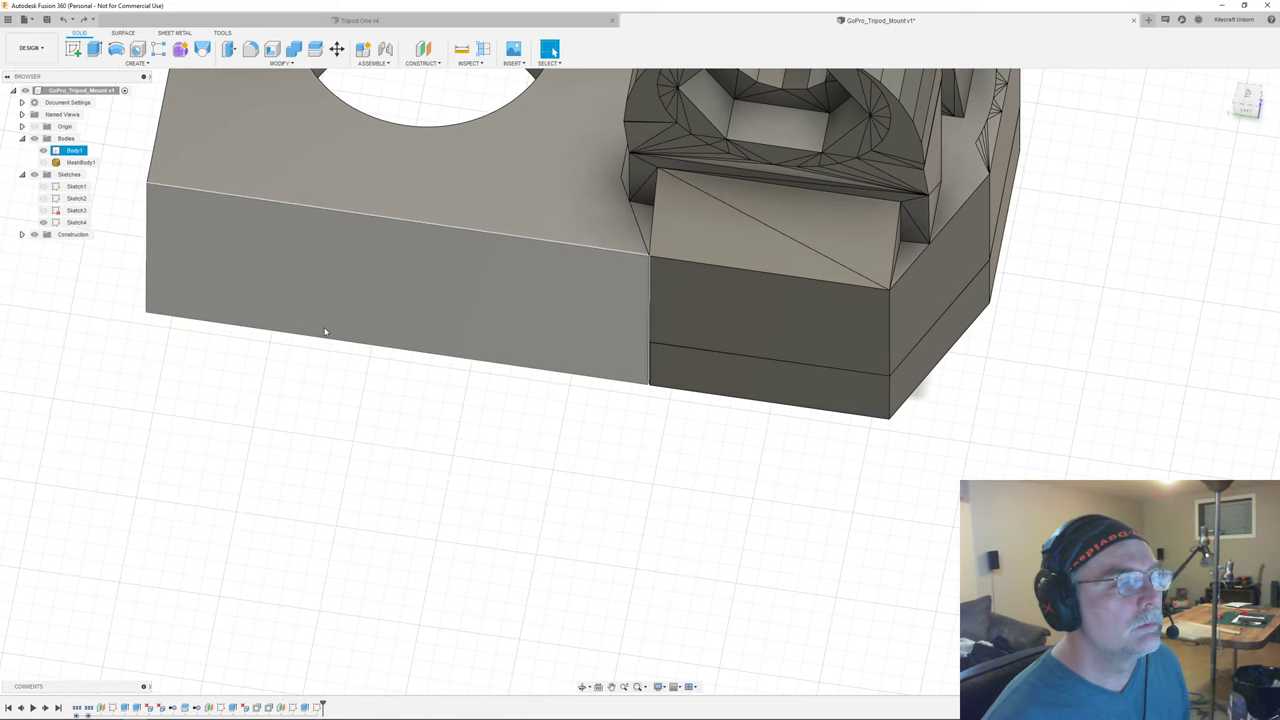
click(330, 336)
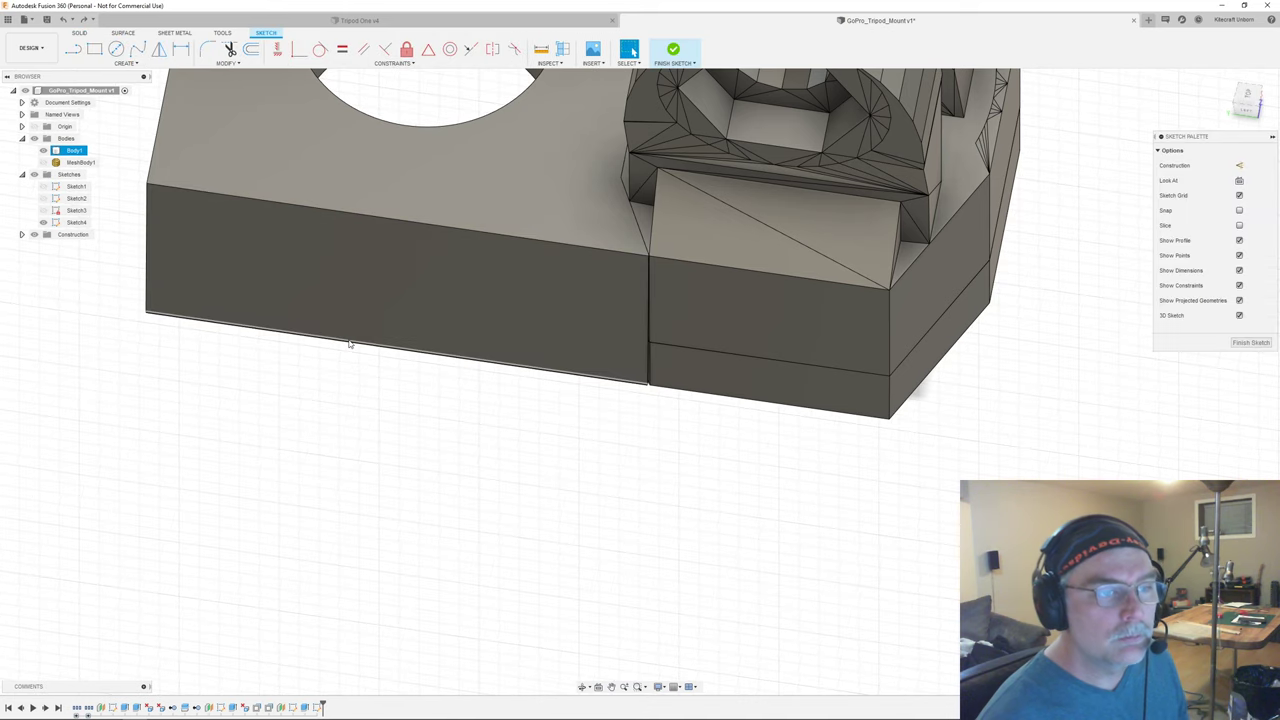
scroll(568, 334, down, 4)
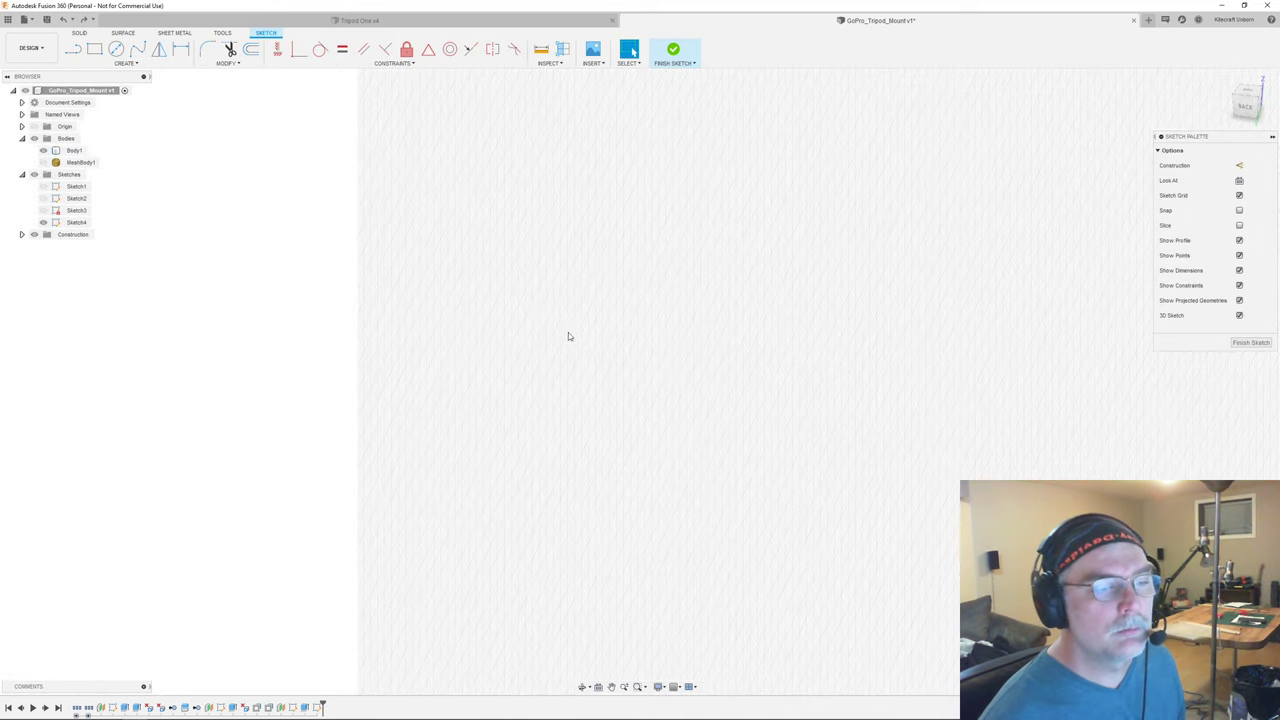
middle_drag(690, 330, 408, 212)
shift+middle_drag(829, 313, 860, 325)
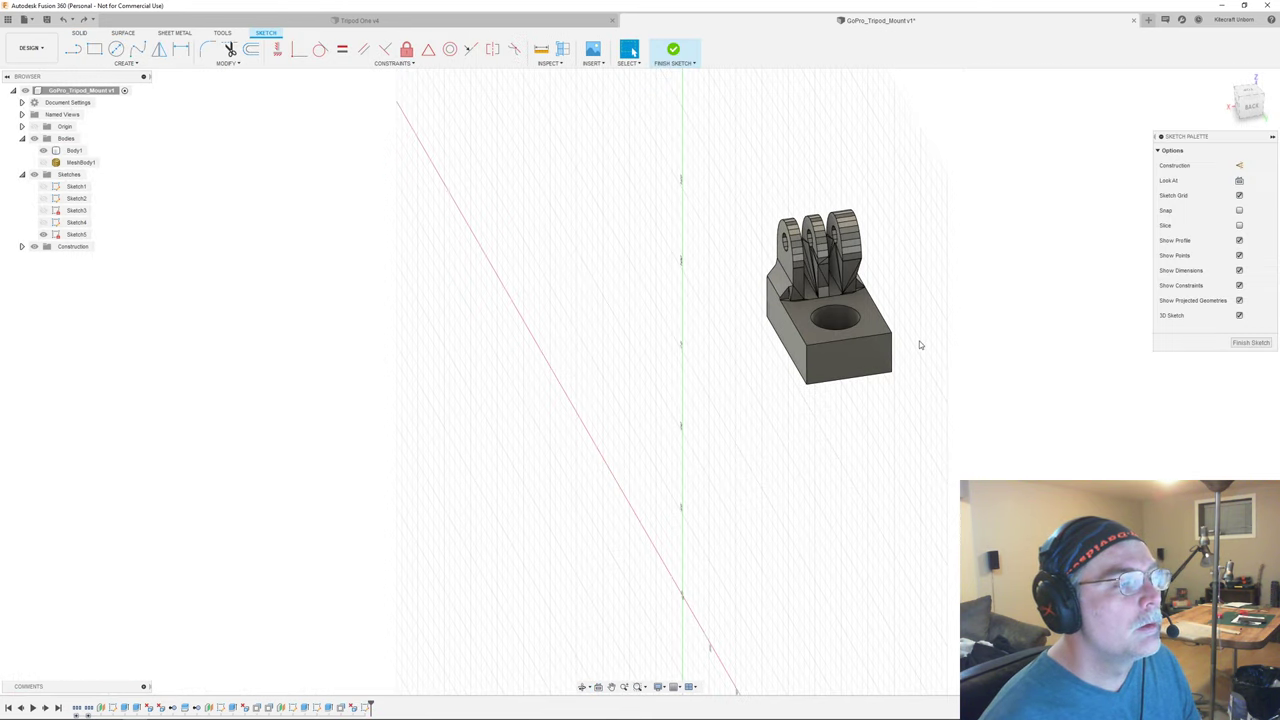
key(ctrl+z)
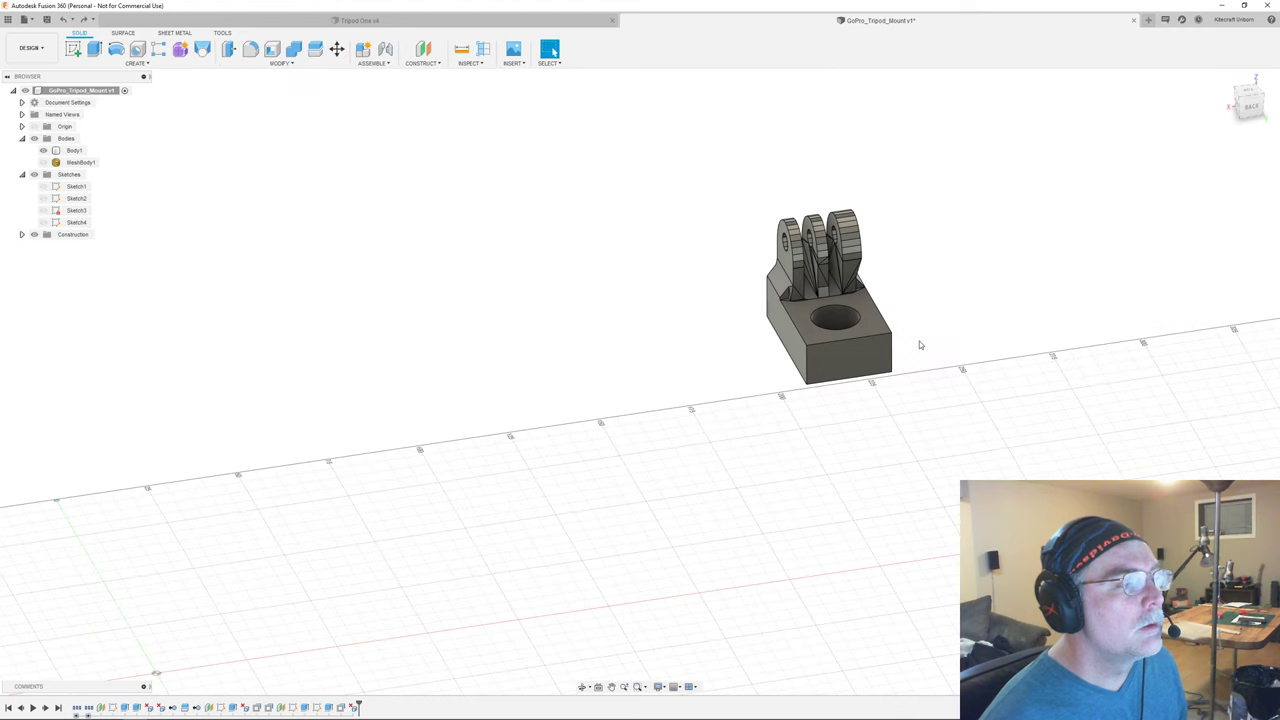
- Inspect the trimmed mount from several angles, including straight top and side views, to check its shape
middle_drag(930, 345, 826, 364)
scroll(814, 340, up, 8)
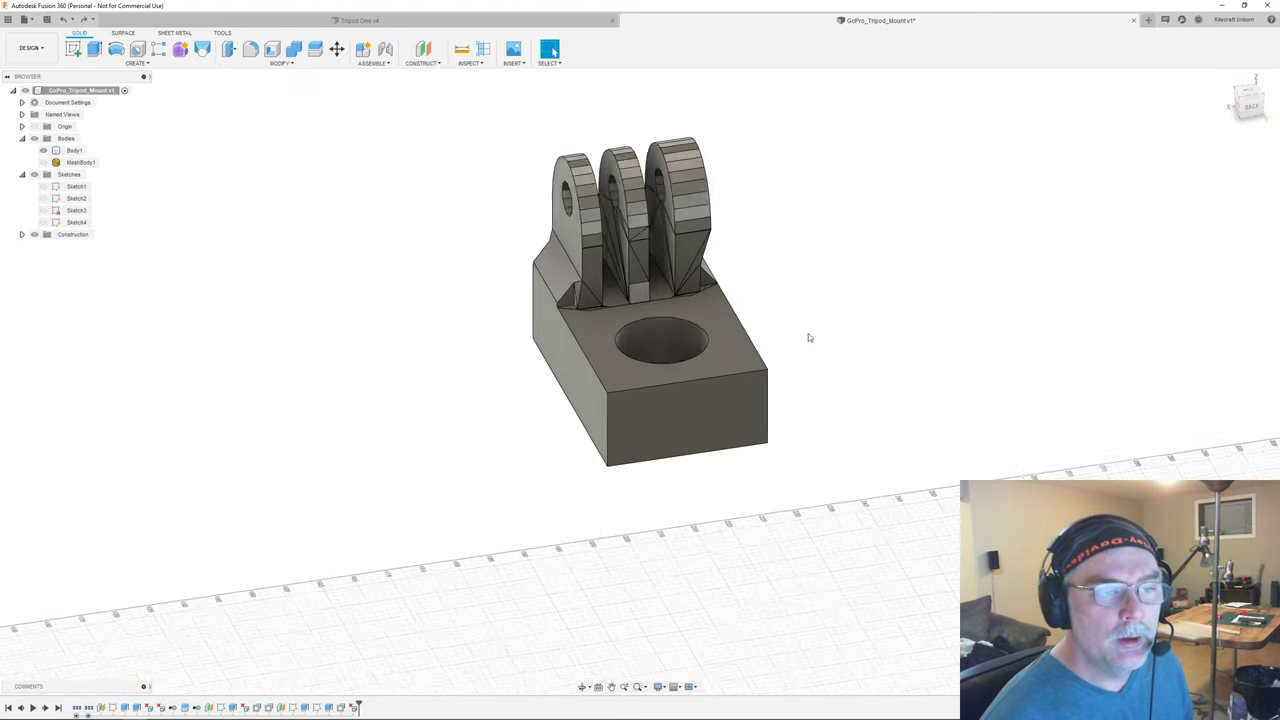
shift+middle_drag(744, 343, 789, 355)
scroll(780, 350, down, 10)
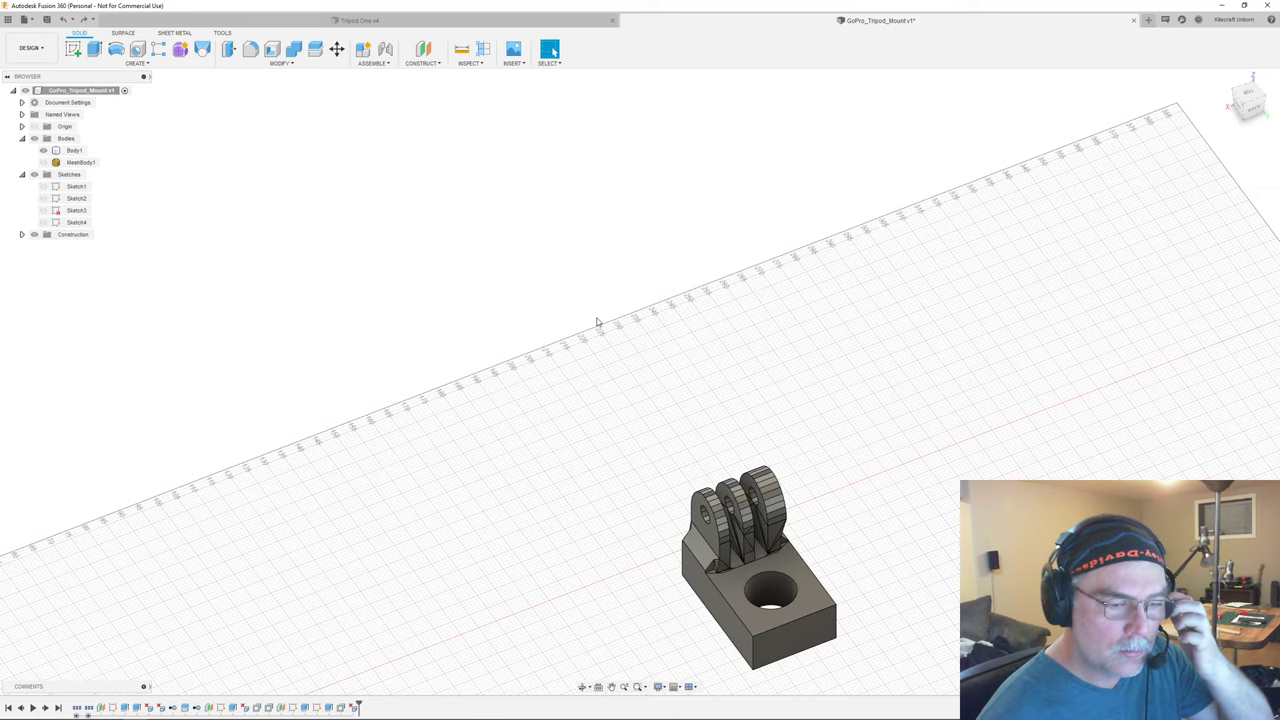
shift+middle_drag(751, 366, 809, 371)
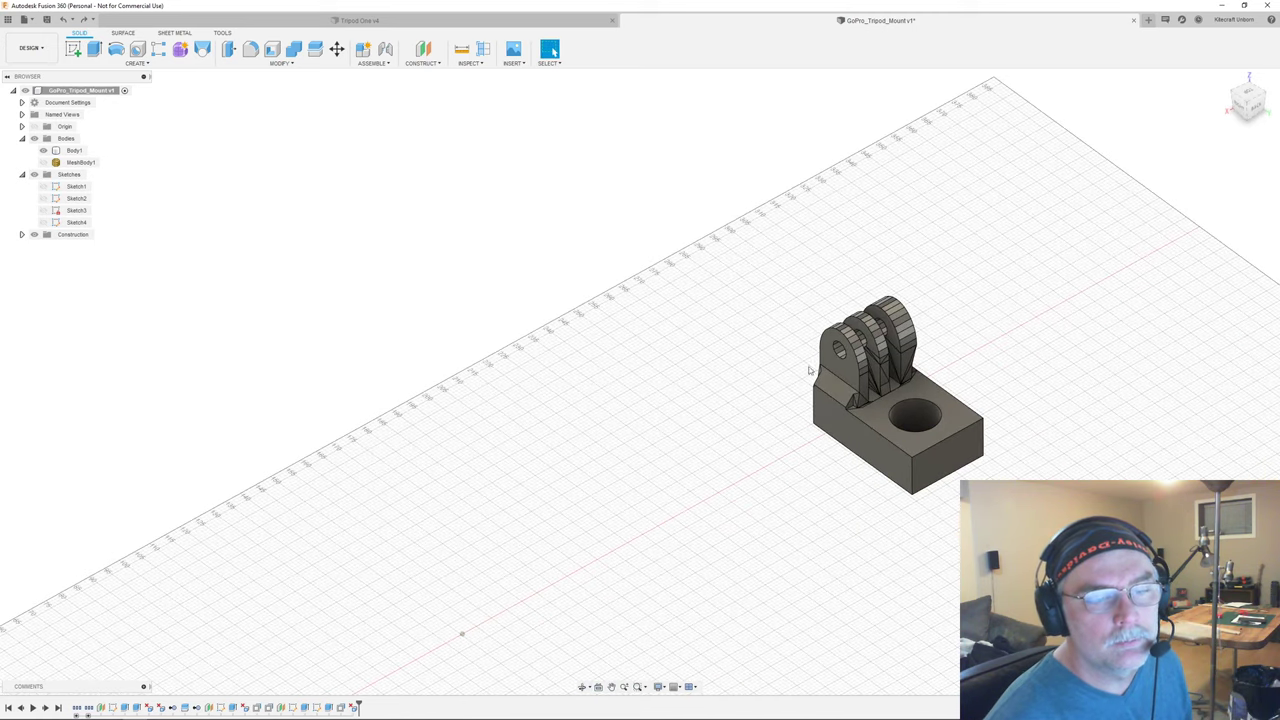
middle_click(888, 374)
middle_click(888, 374)
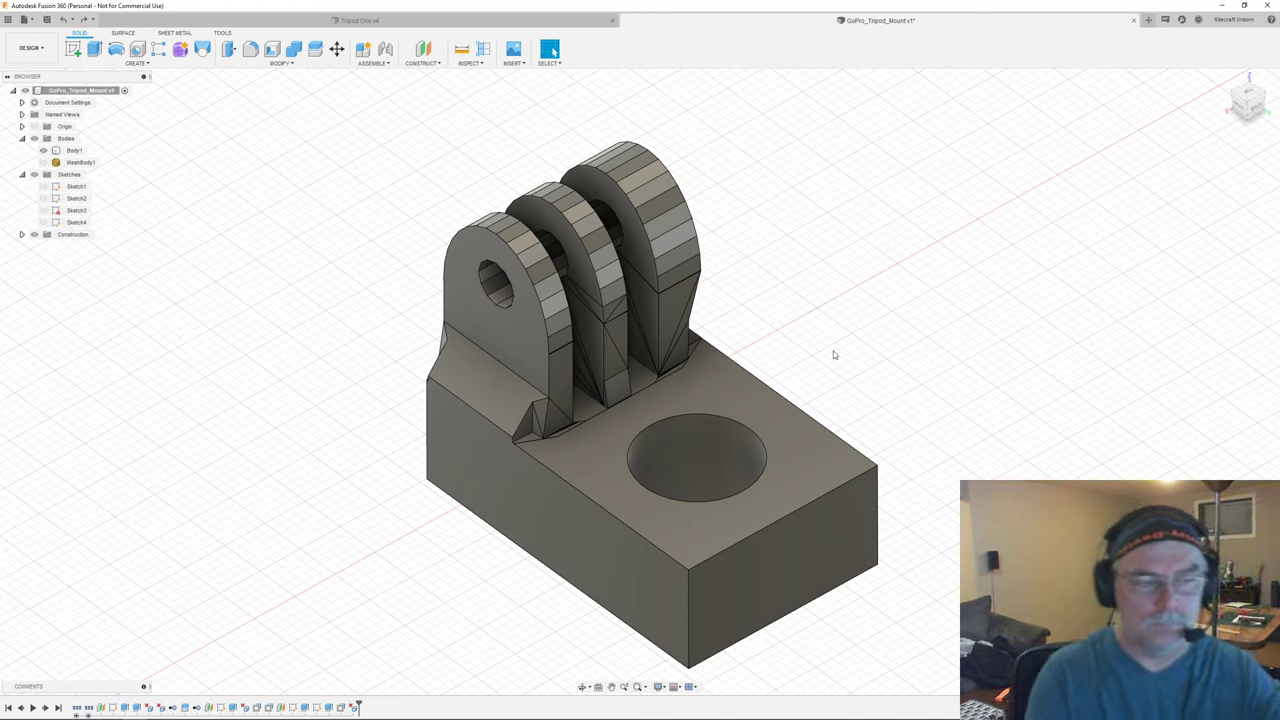
shift+middle_drag(856, 360, 807, 420)
click(553, 50)
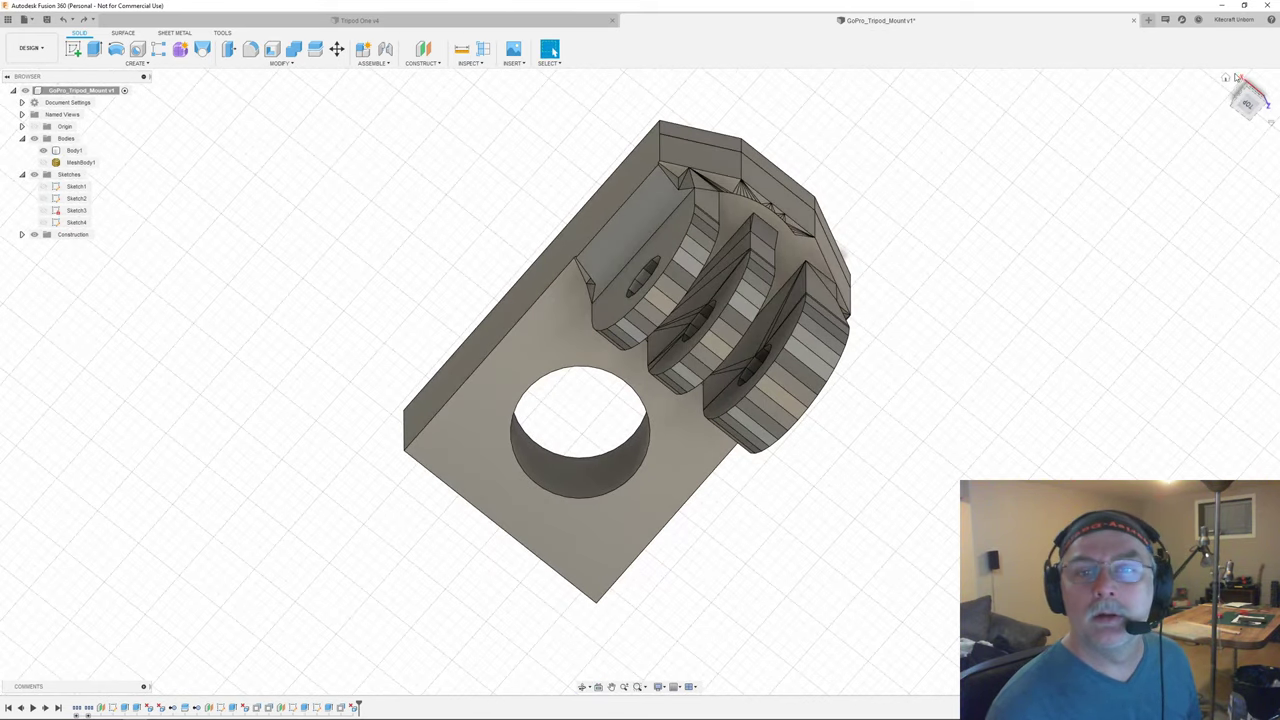
click(1248, 104)
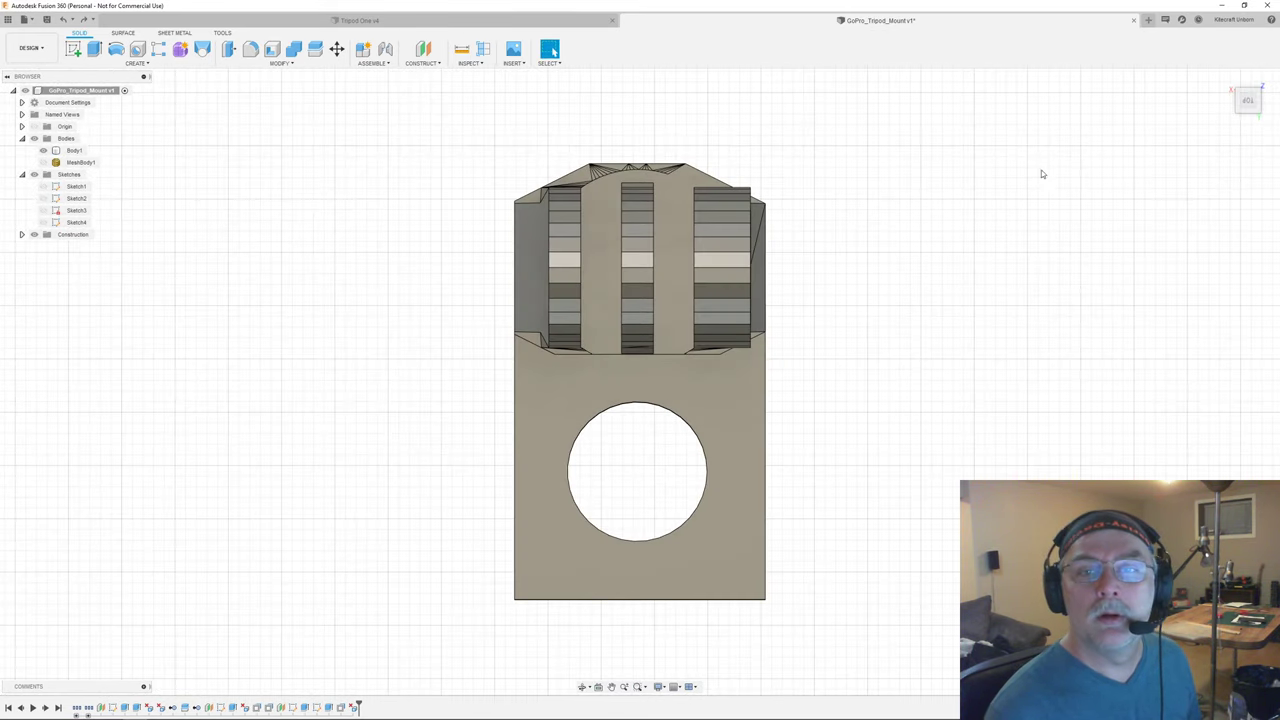
shift+middle_drag(1040, 171, 1100, 195)
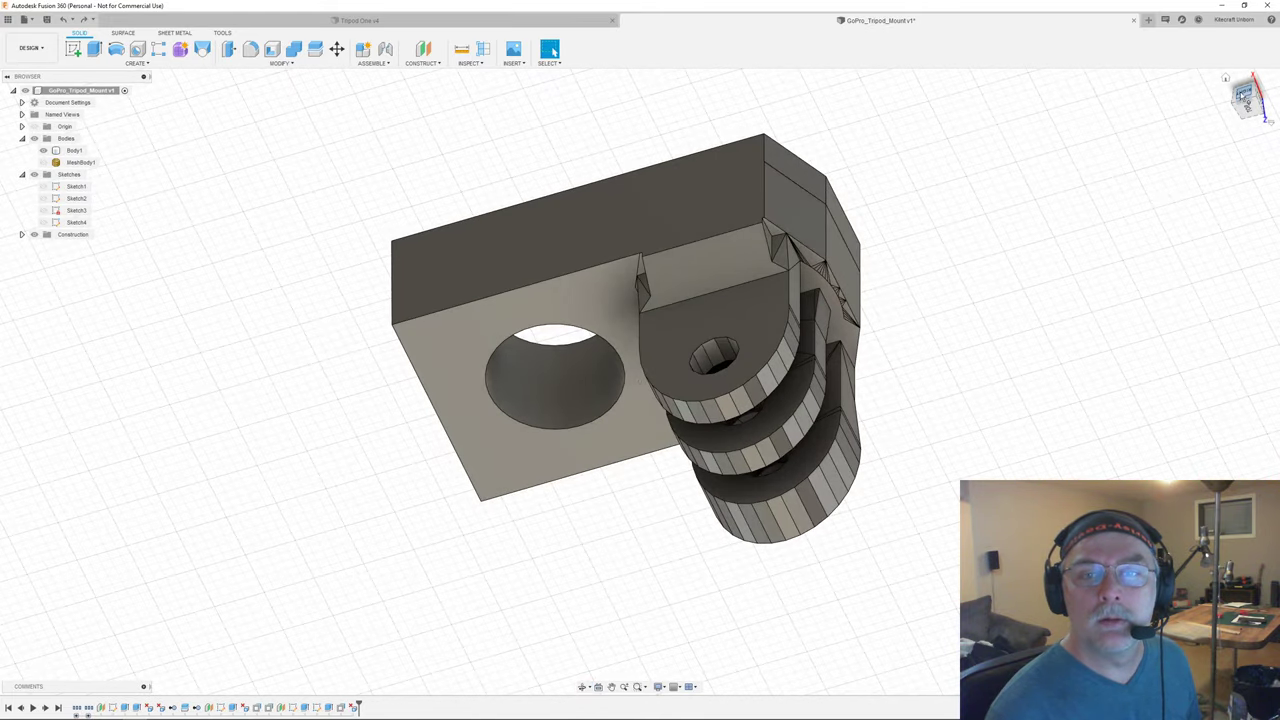
click(1244, 96)
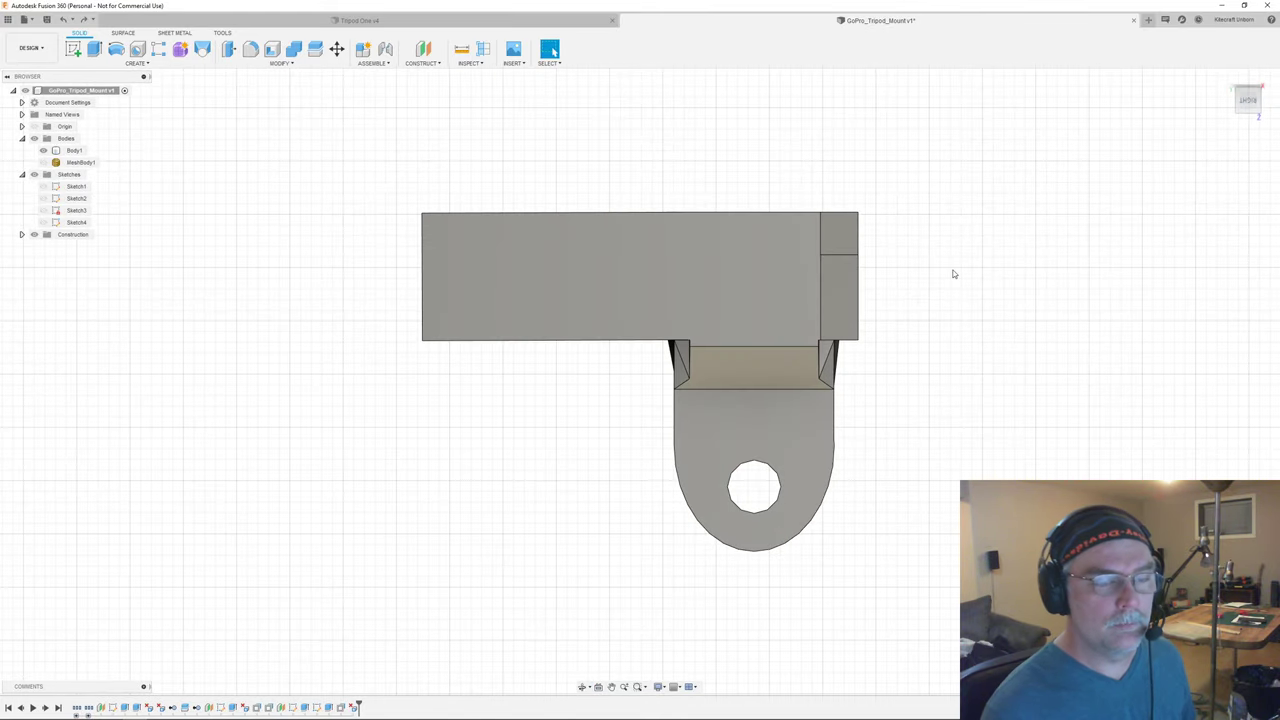
scroll(970, 272, down, 4)
shift+middle_drag(969, 280, 1031, 323)
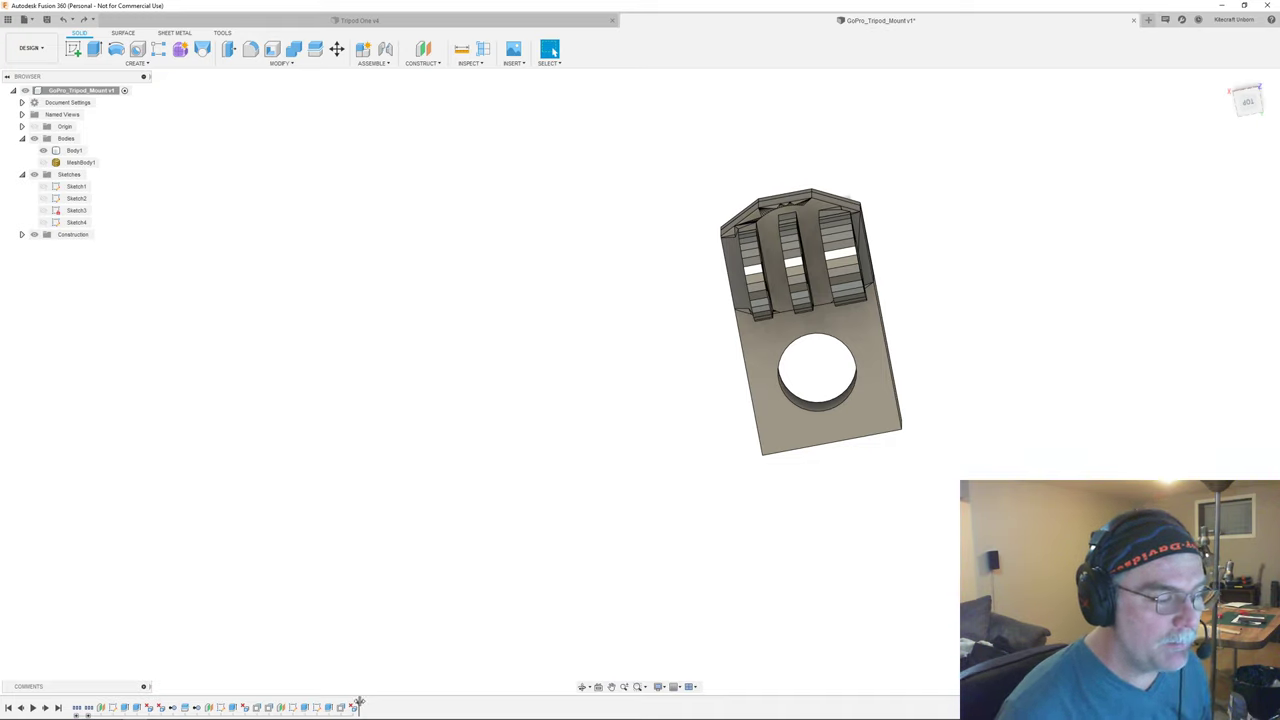
- Roll the timeline back past the block extension to just before Plane2
drag(358, 705, 298, 706)
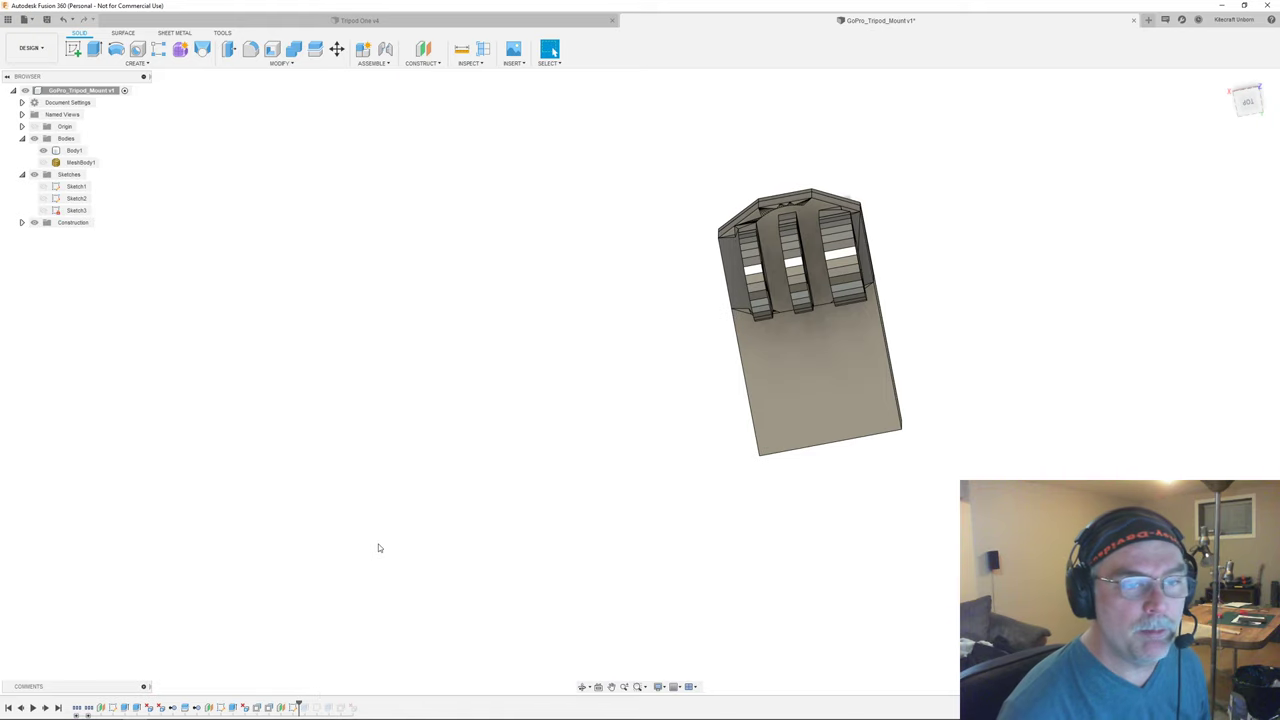
shift+middle_drag(378, 548, 440, 535)
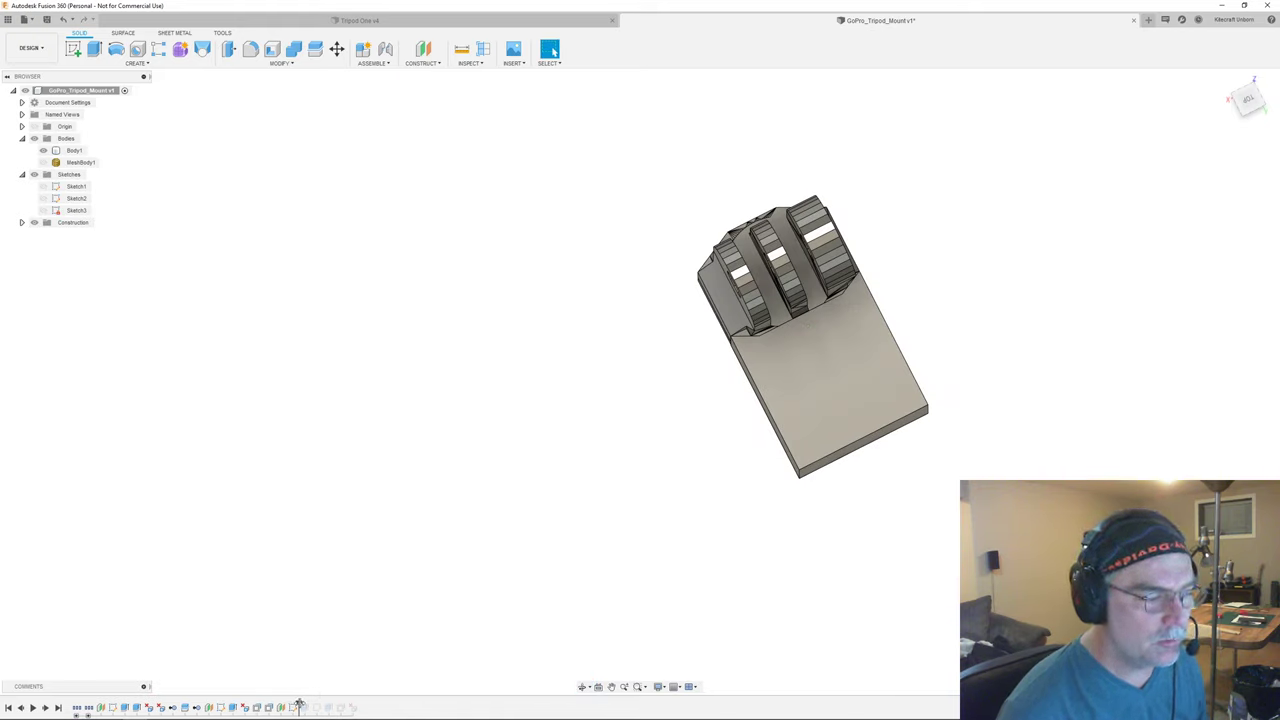
drag(298, 706, 227, 706)
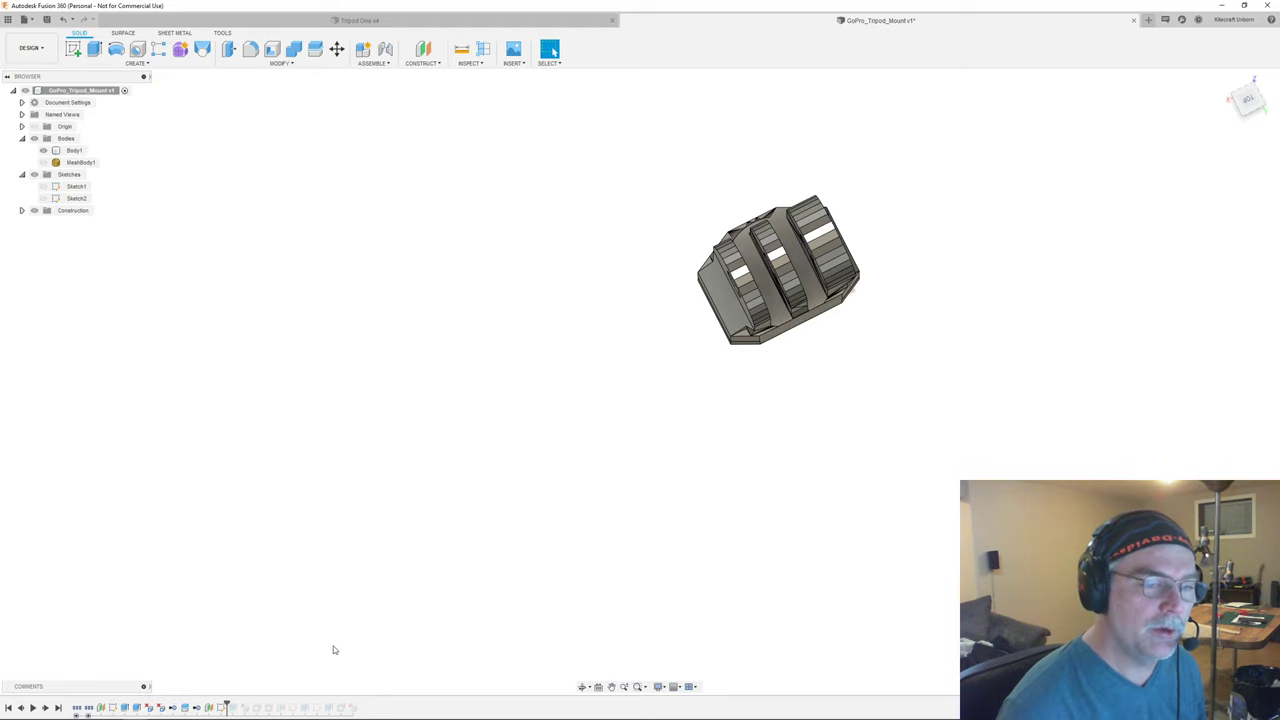
shift+middle_drag(334, 650, 378, 587)
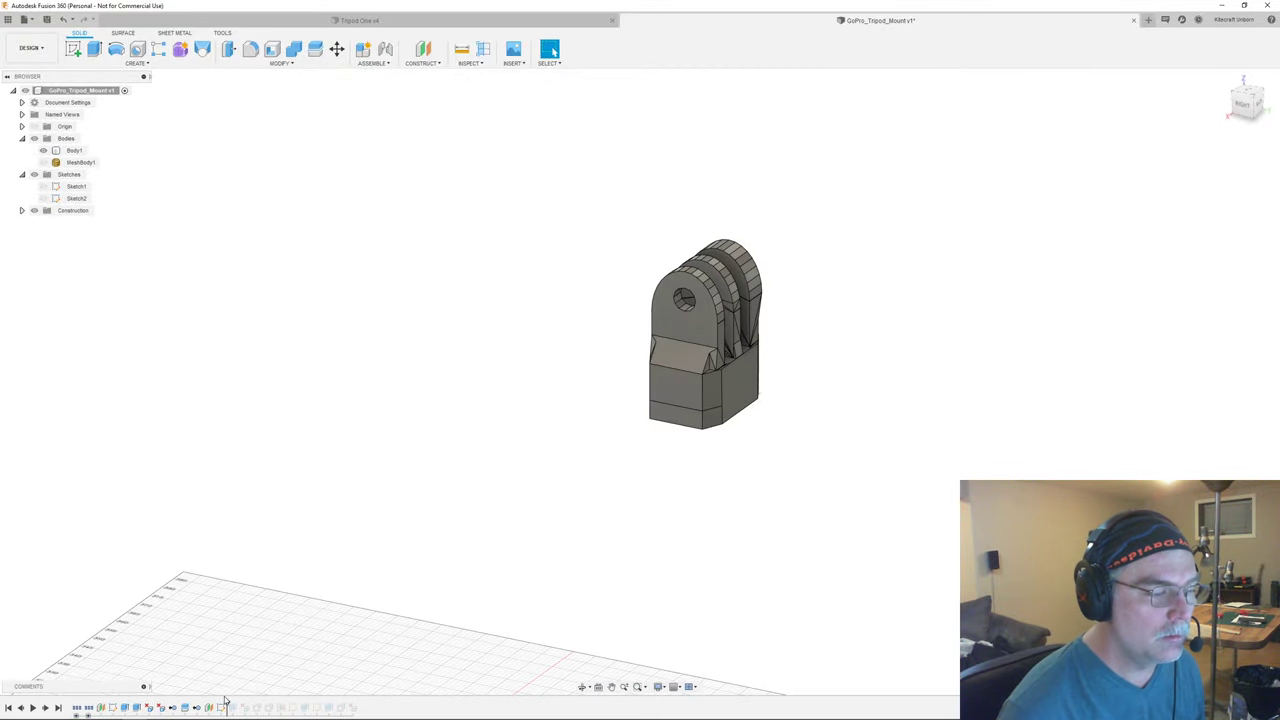
click(222, 707)
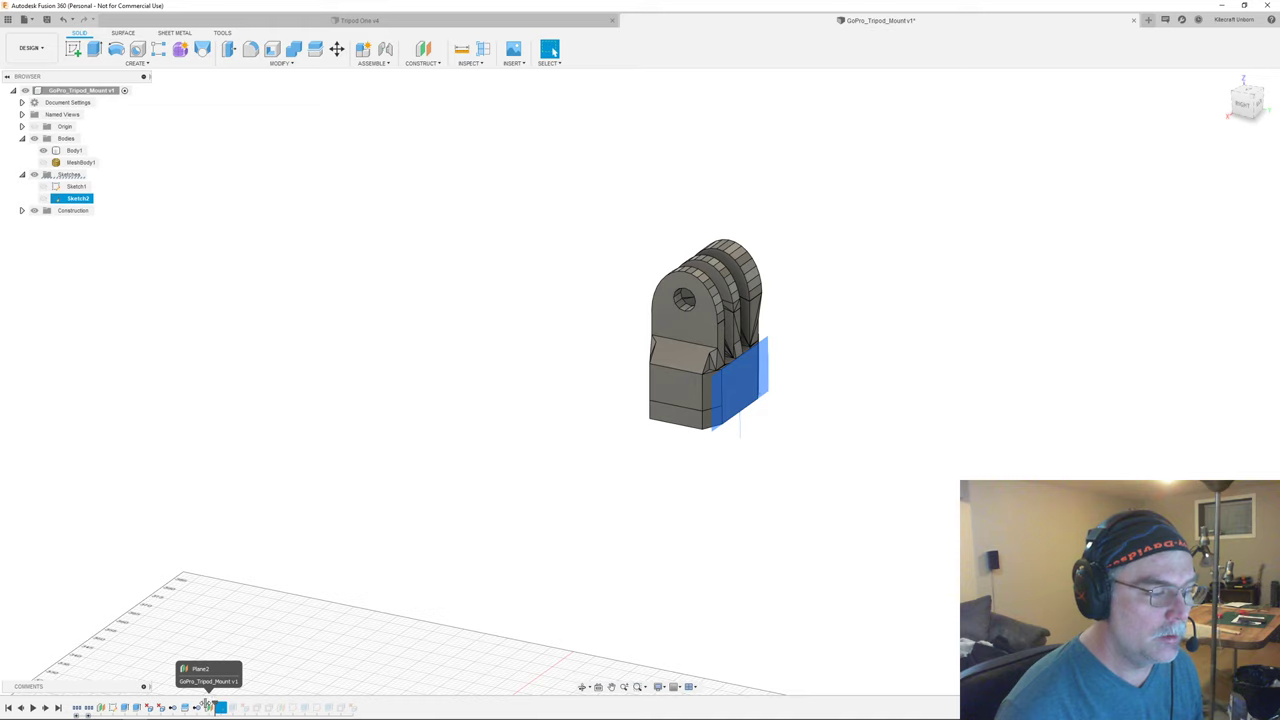
key(Delete)
click(218, 693)
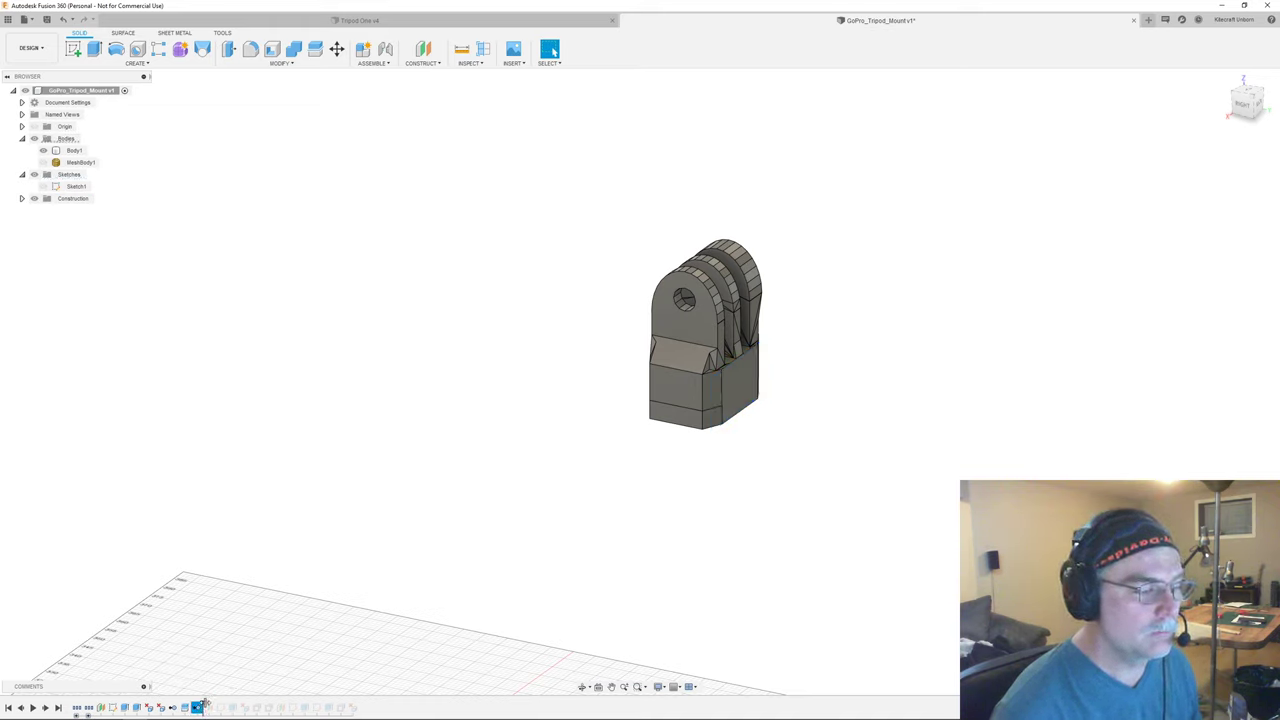
mouse_move(203, 705)
mouse_down()
mouse_move(187, 705)
mouse_move(204, 706)
mouse_up()
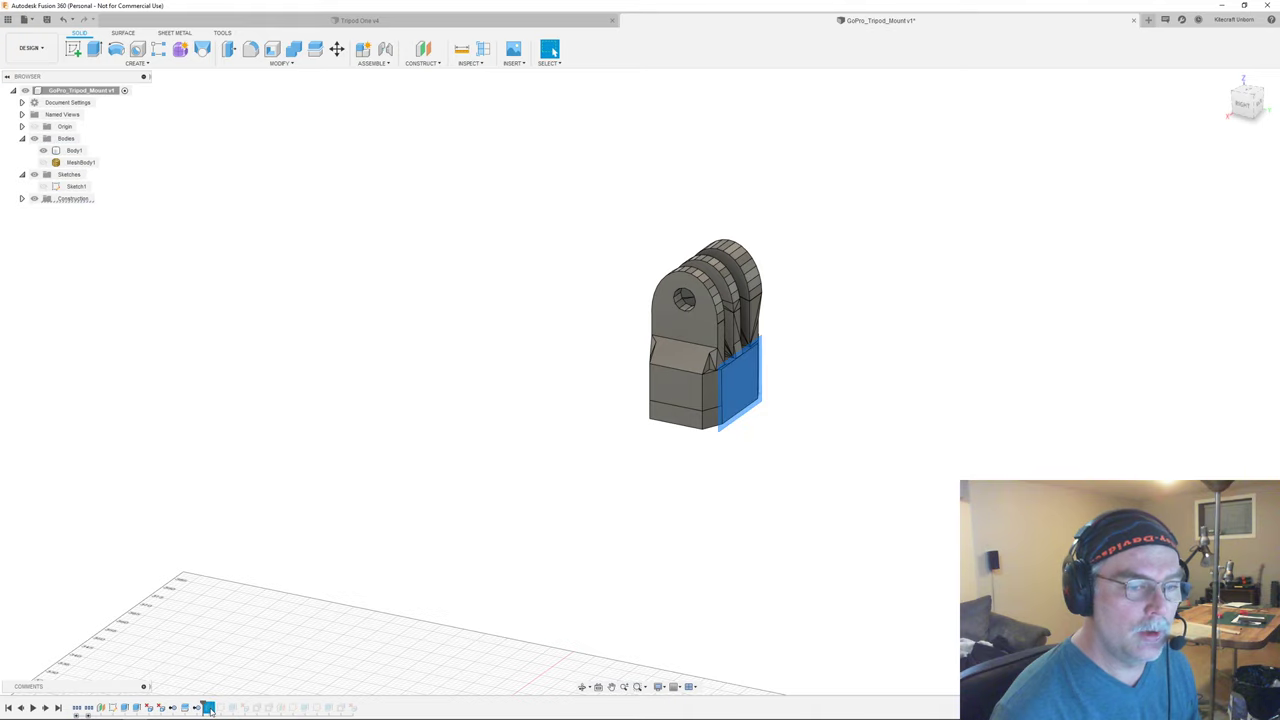
shift+middle_drag(828, 567, 811, 567)
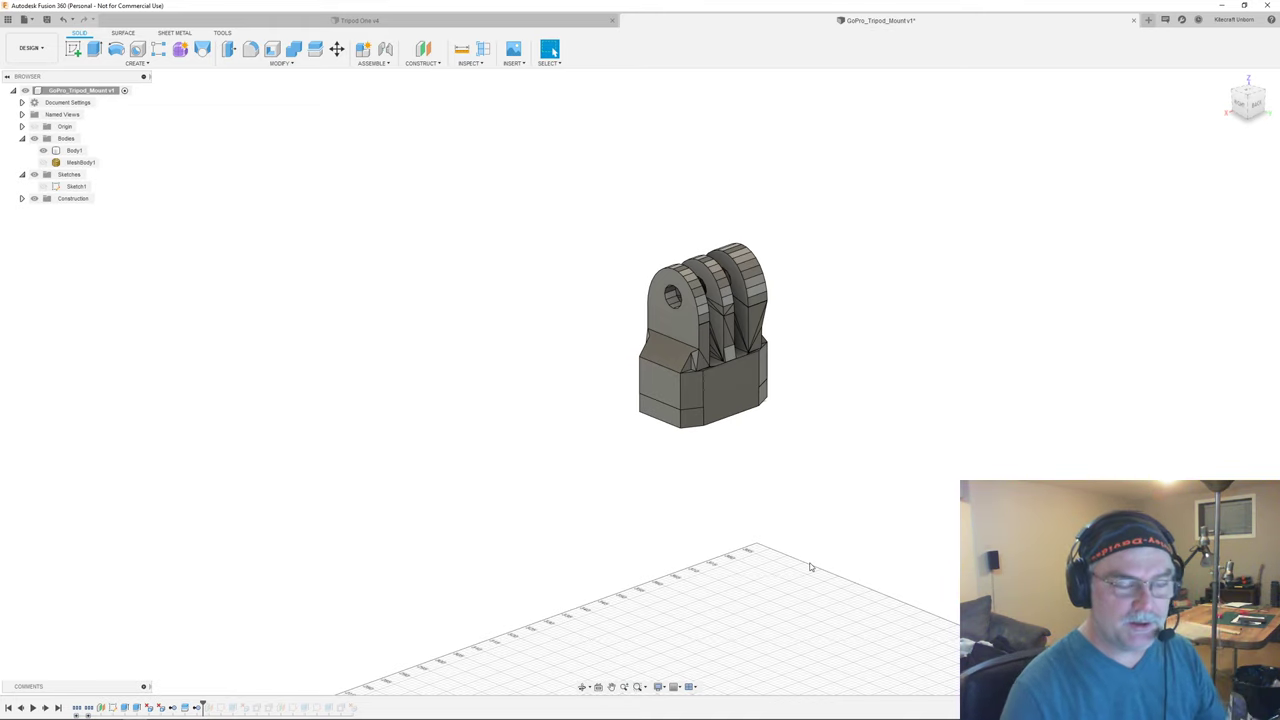
- Start a new sketch on the flat underside of the original mount
shift+middle_drag(801, 476, 691, 440)
scroll(700, 390, up, 5)
key(Escape)
key(s)
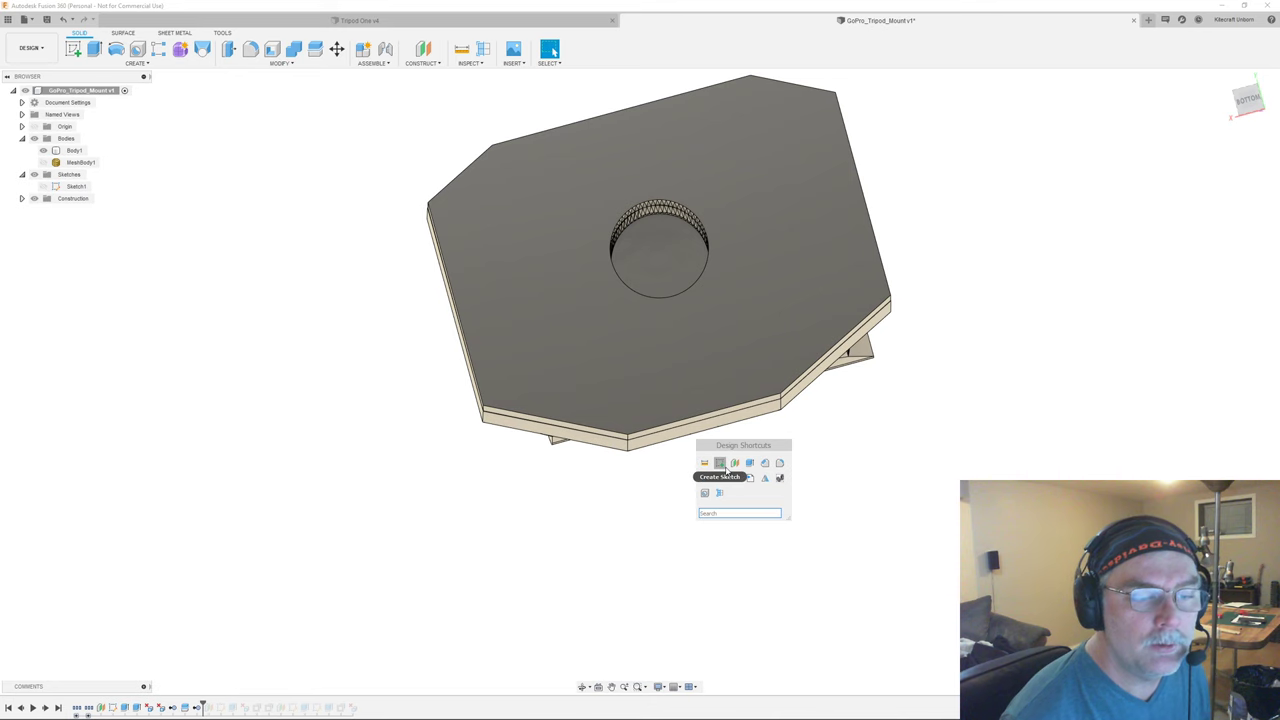
click(720, 467)
click(710, 346)
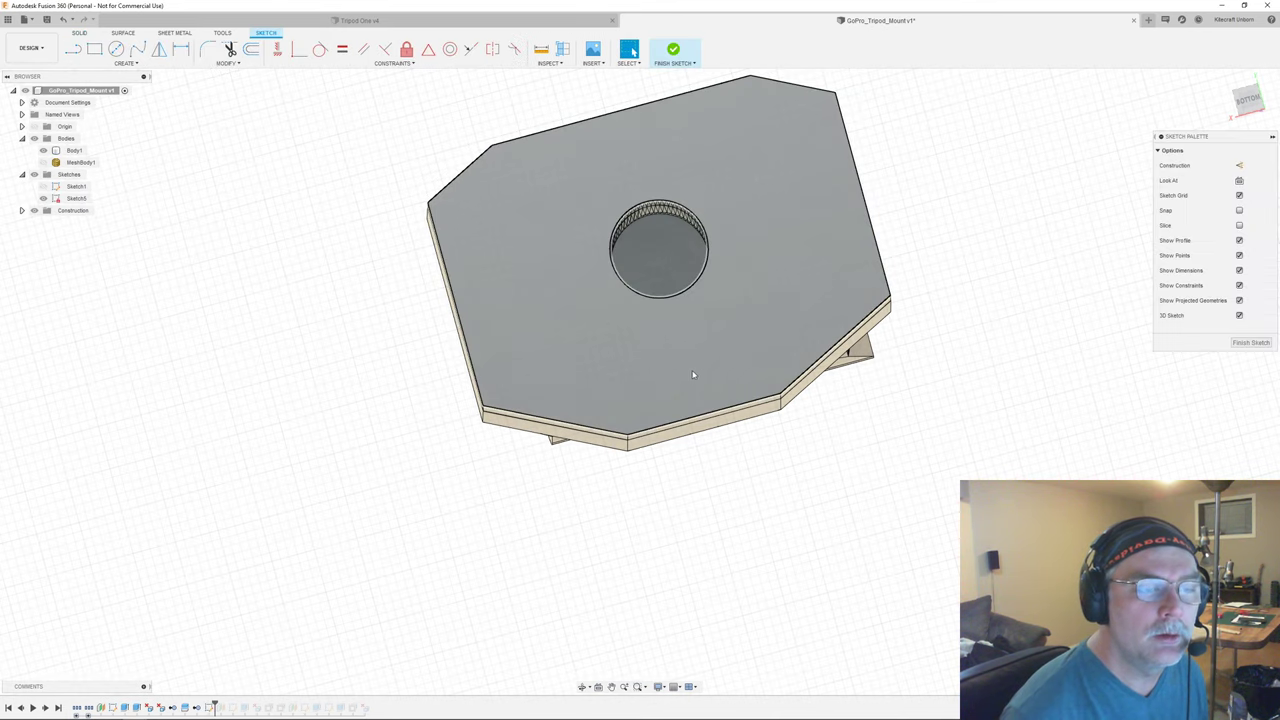
- Sketch a center diameter circle at the middle of the underside's round recess, larger than the recess opening
key(s)
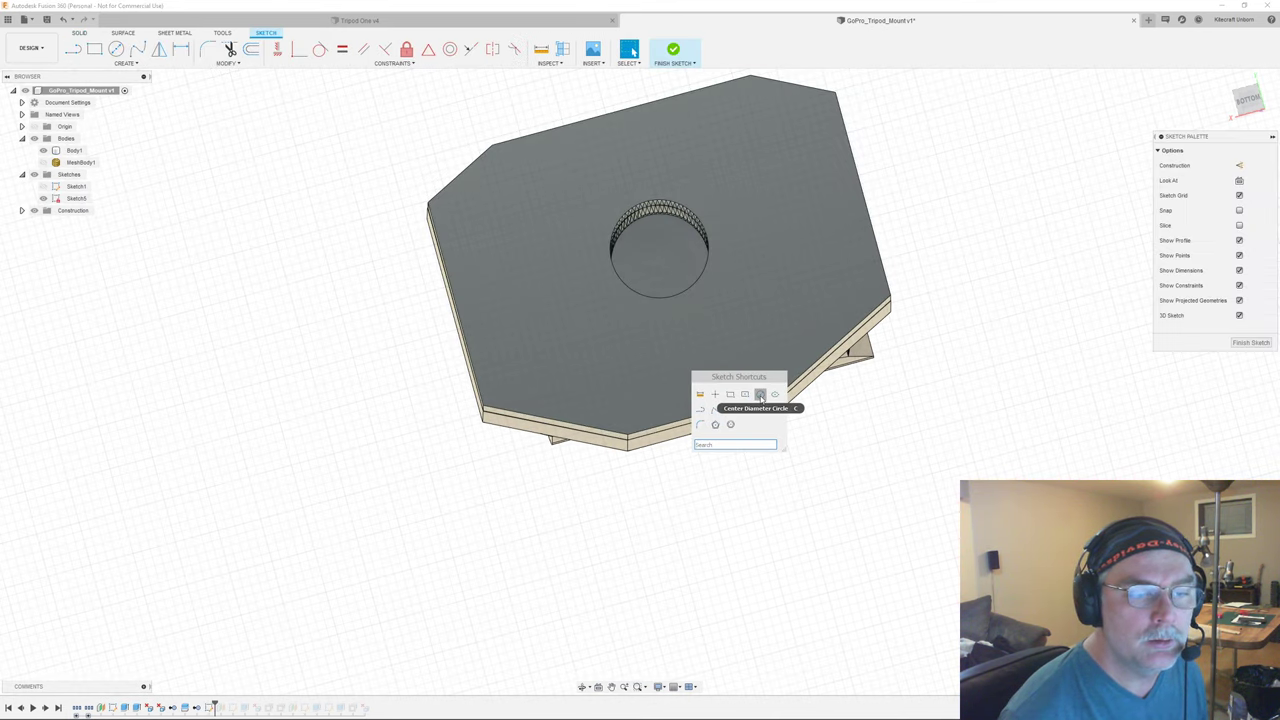
click(760, 395)
mouse_move(720, 309)
shift+middle_down()
mouse_move(717, 323)
mouse_move(617, 297)
mouse_move(628, 308)
shift+middle_up()
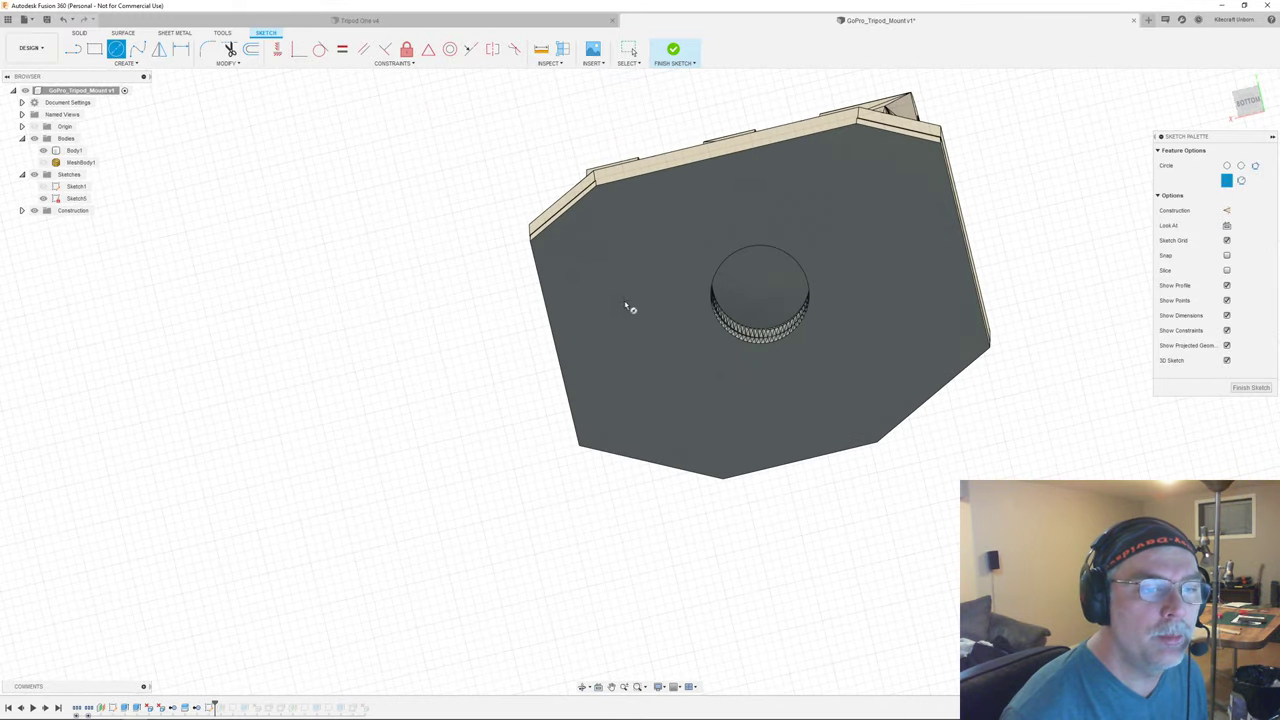
shift+middle_drag(672, 344, 720, 311)
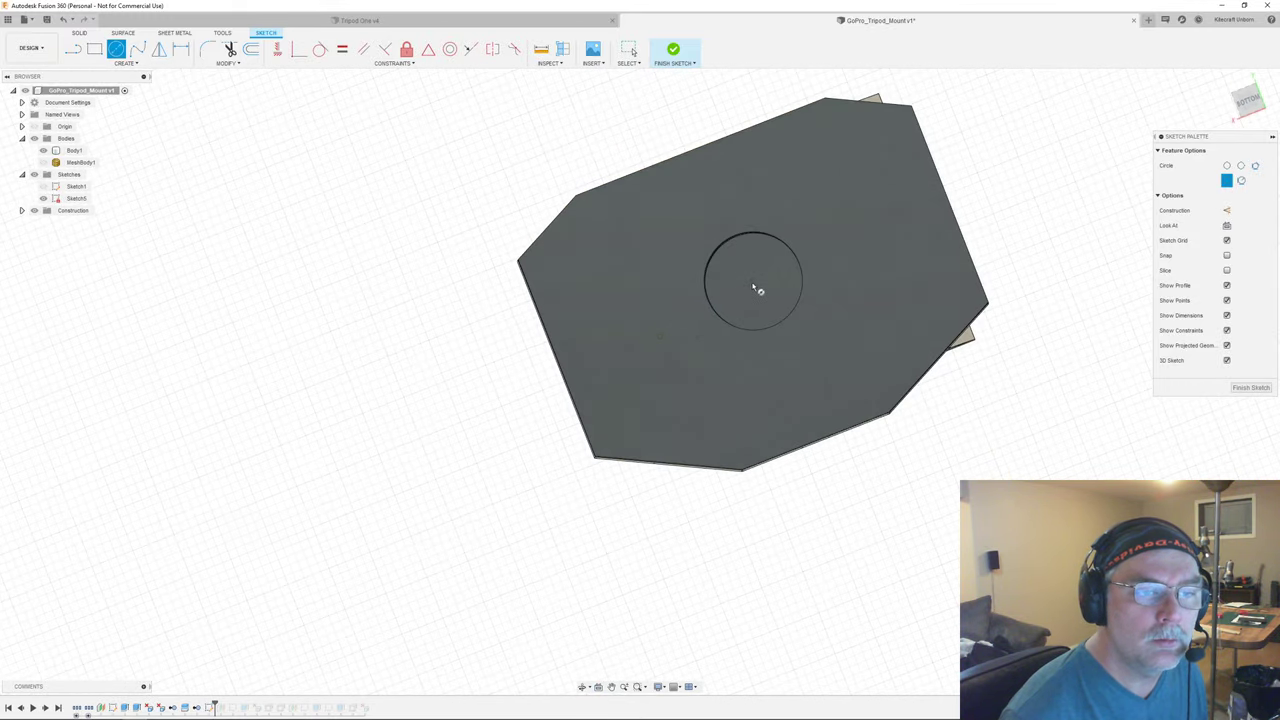
click(752, 284)
click(818, 318)
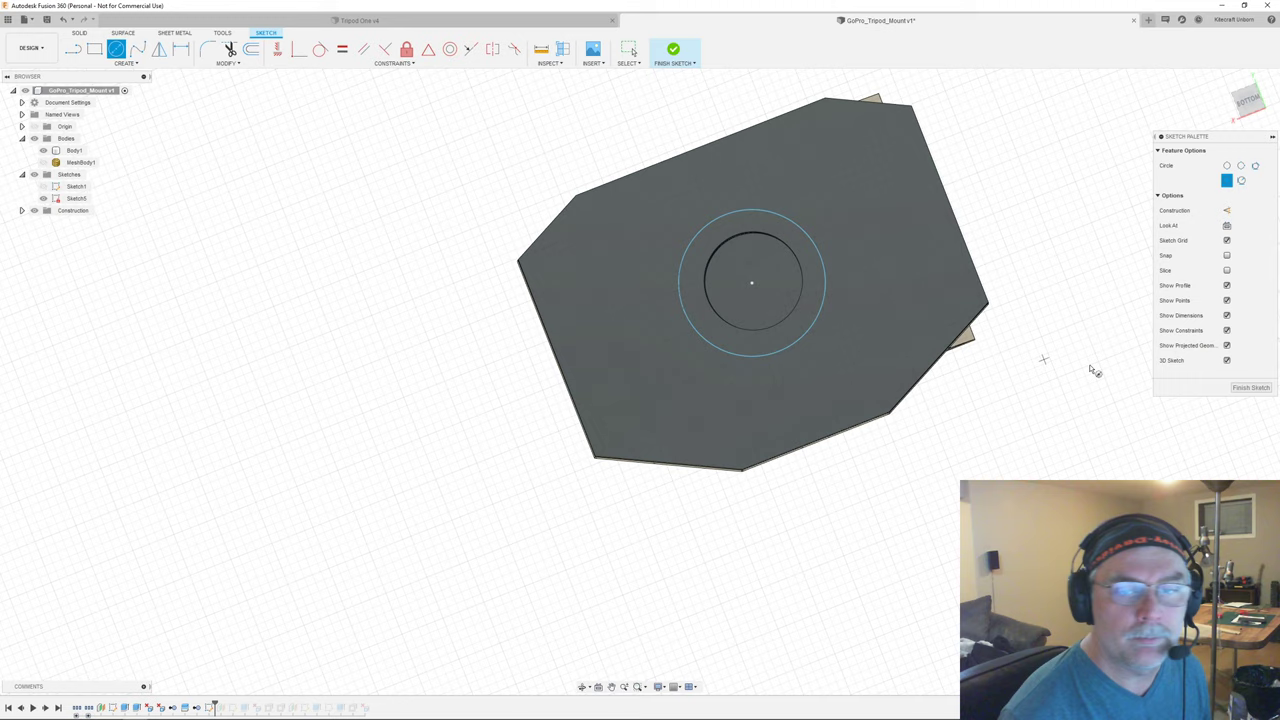
- Finish the circle sketch and measure the depth of the round recess from the underside to its floor
click(1252, 388)
key(s)
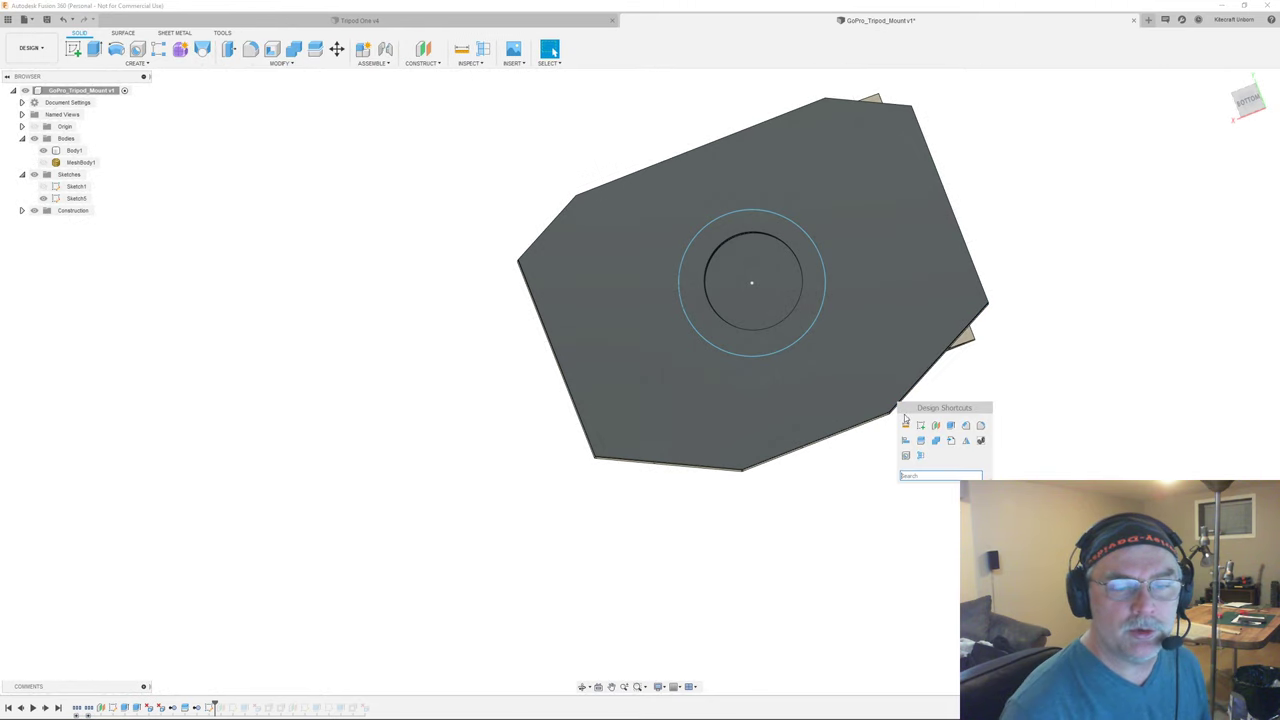
click(905, 425)
click(851, 333)
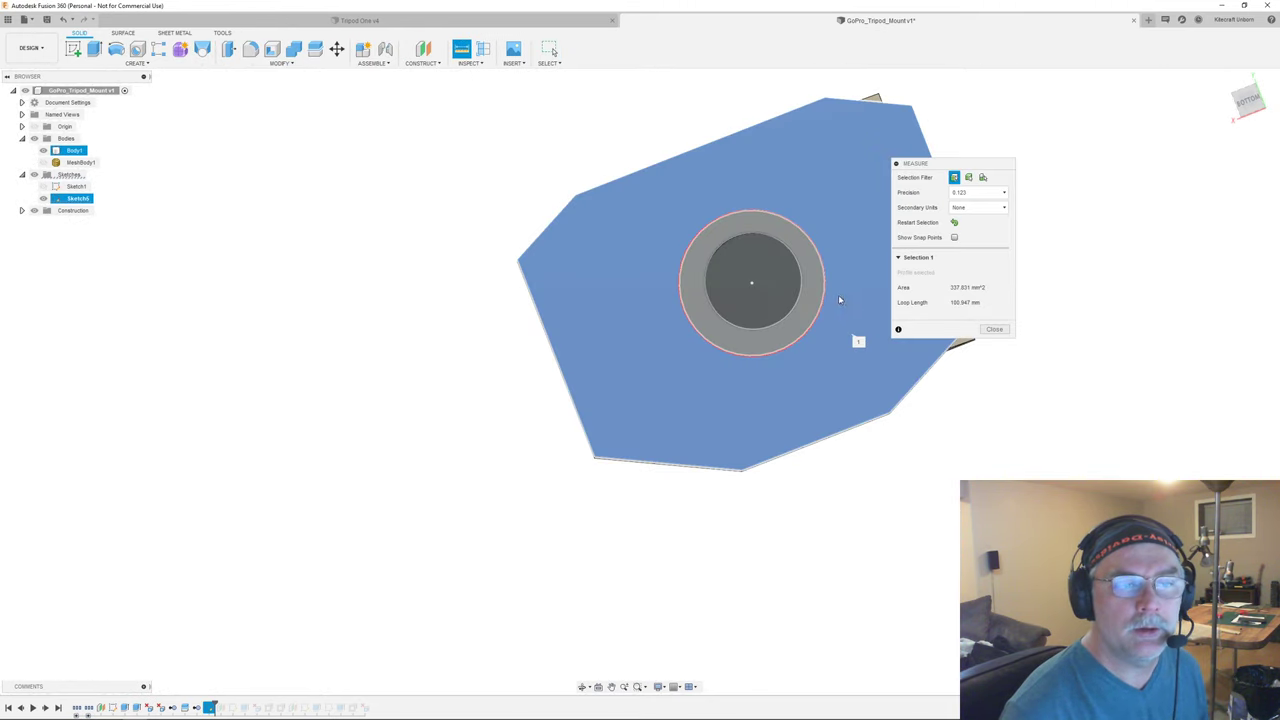
scroll(840, 305, up, 2)
shift+middle_drag(774, 312, 768, 290)
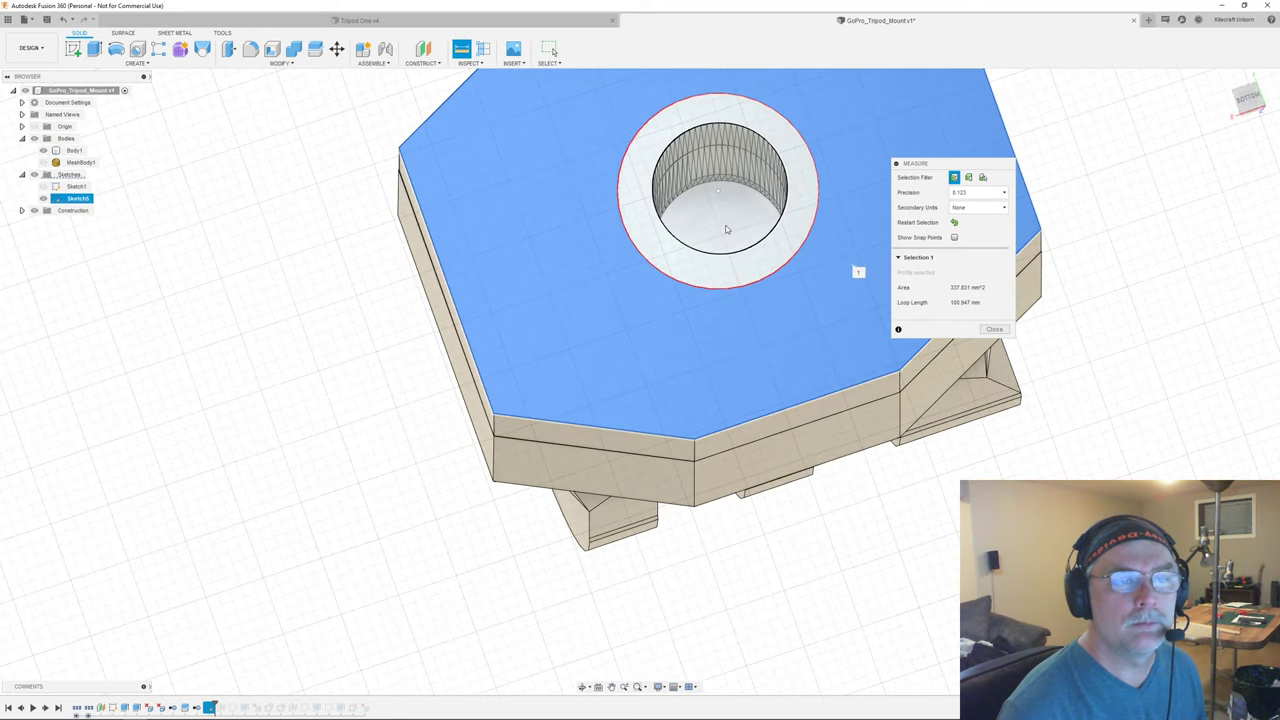
key(Escape)
key(s)
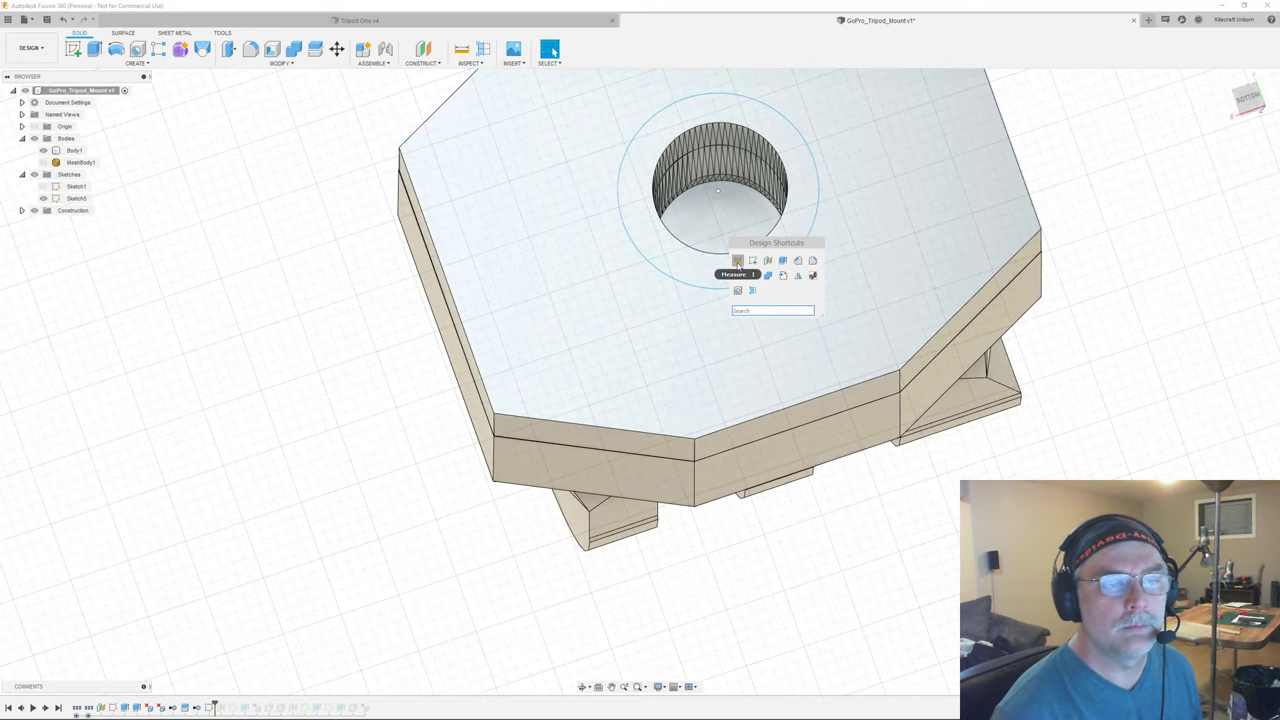
click(738, 261)
click(739, 226)
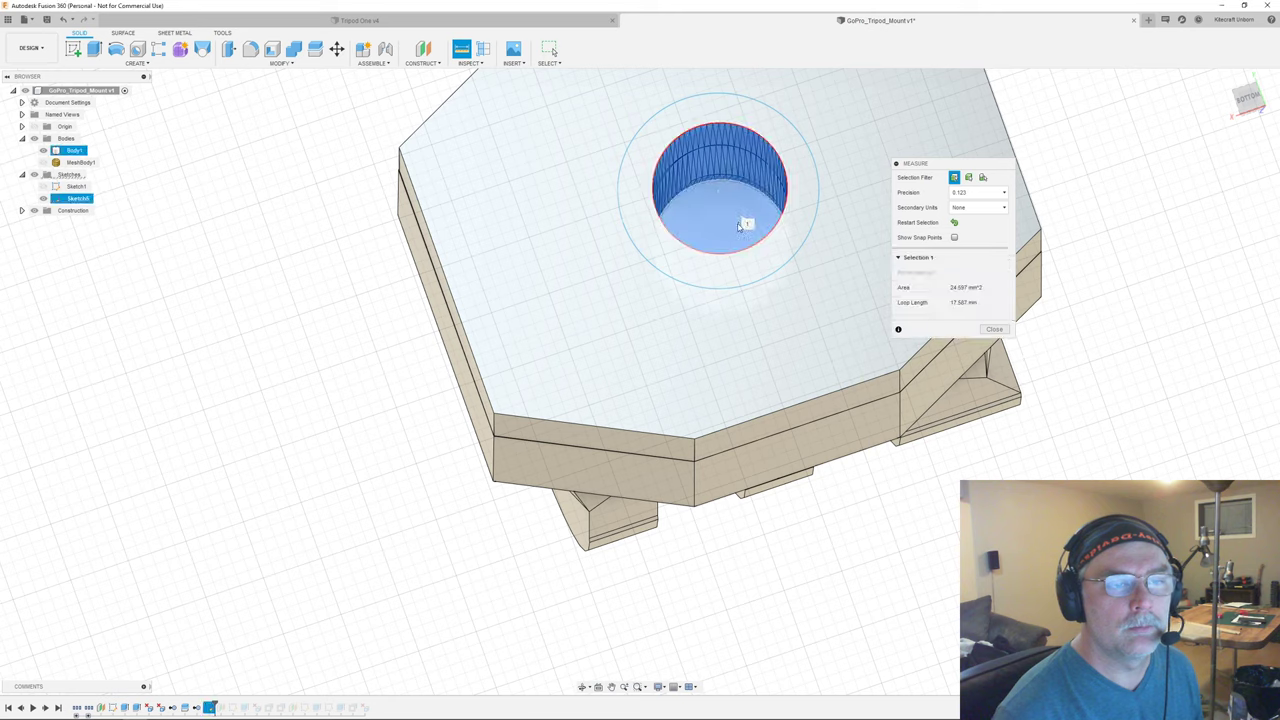
click(737, 230)
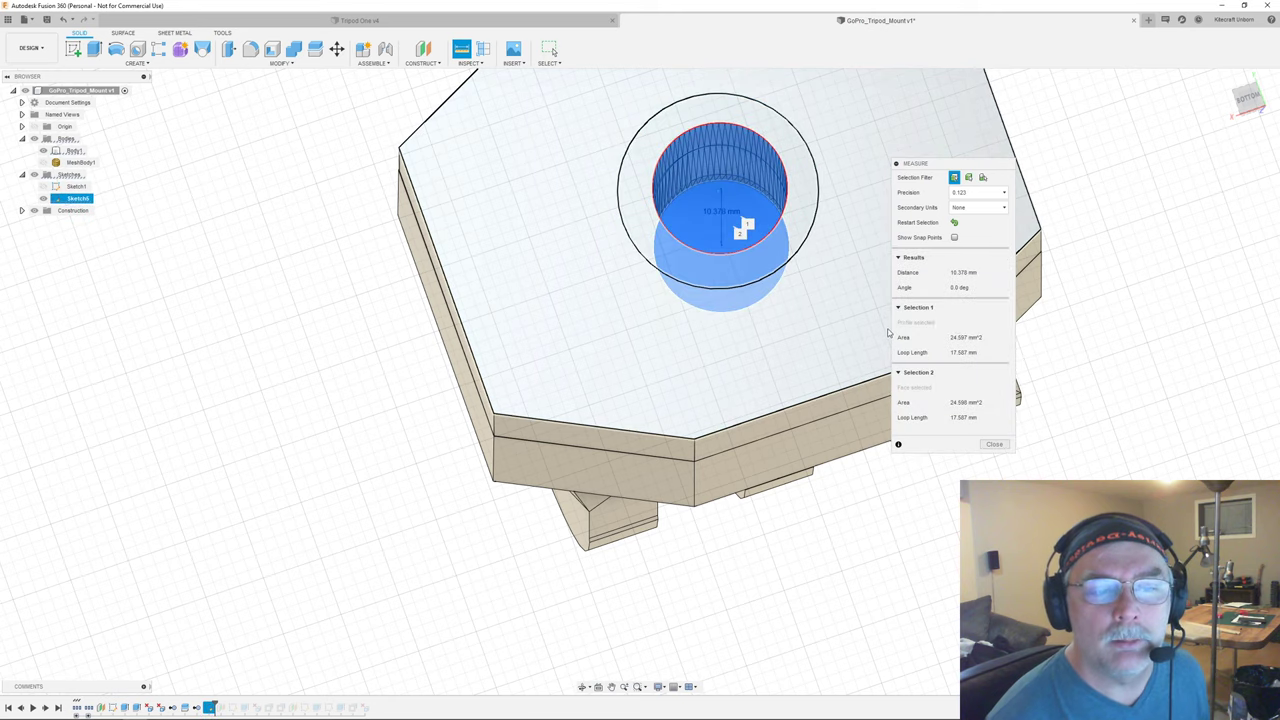
key(Escape)
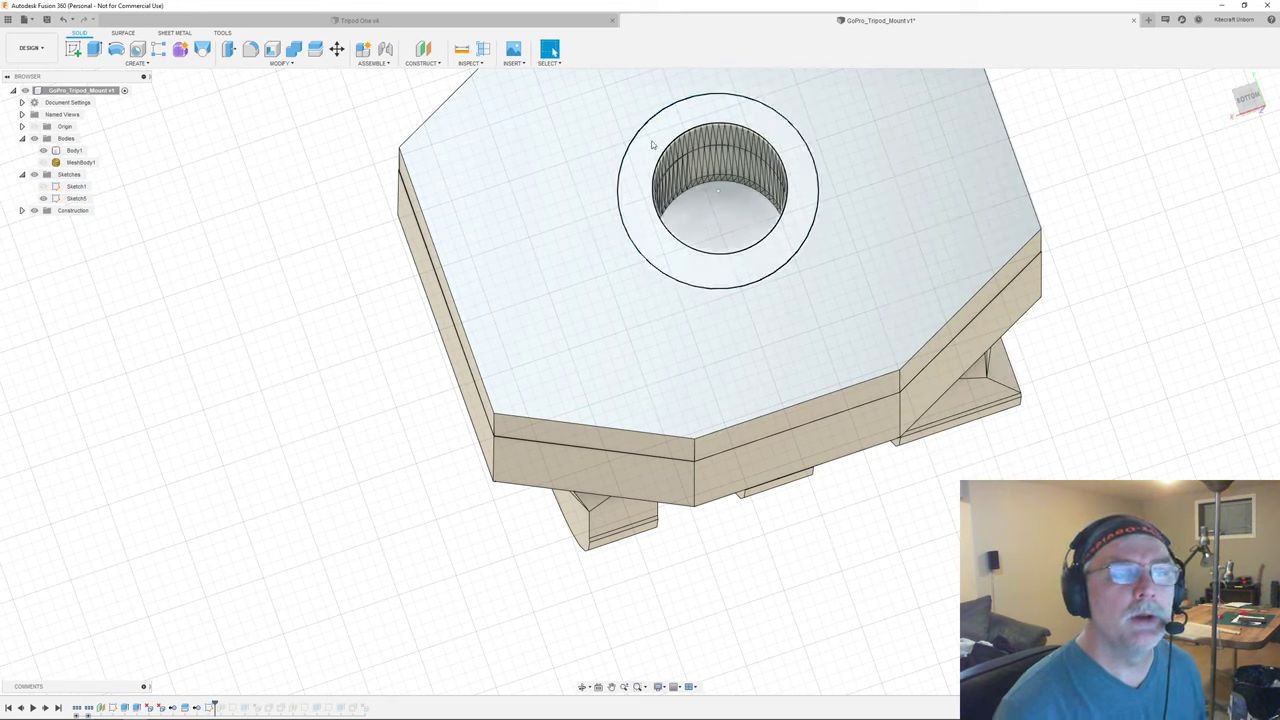
- Extrude the ring and inner circle profiles 11 mm into the mount as a Join to fill the round recess
click(667, 139)
click(680, 133)
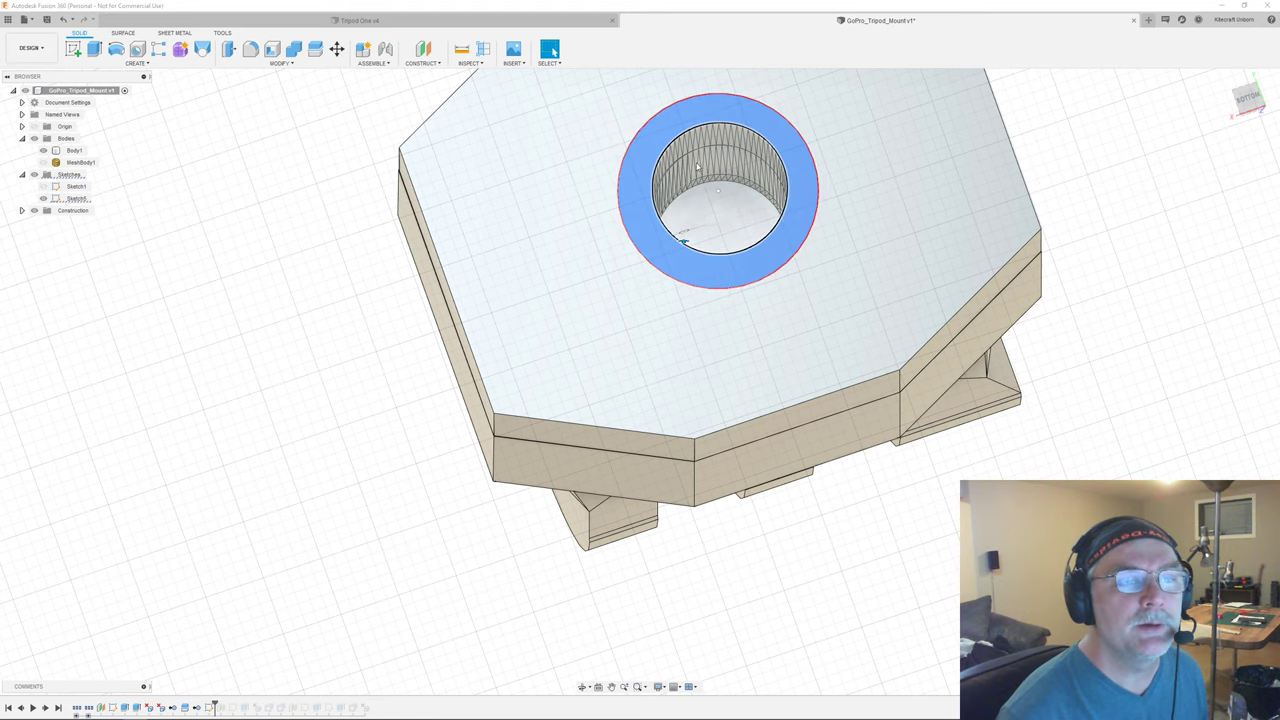
click(727, 191)
shift+middle_drag(724, 225, 723, 206)
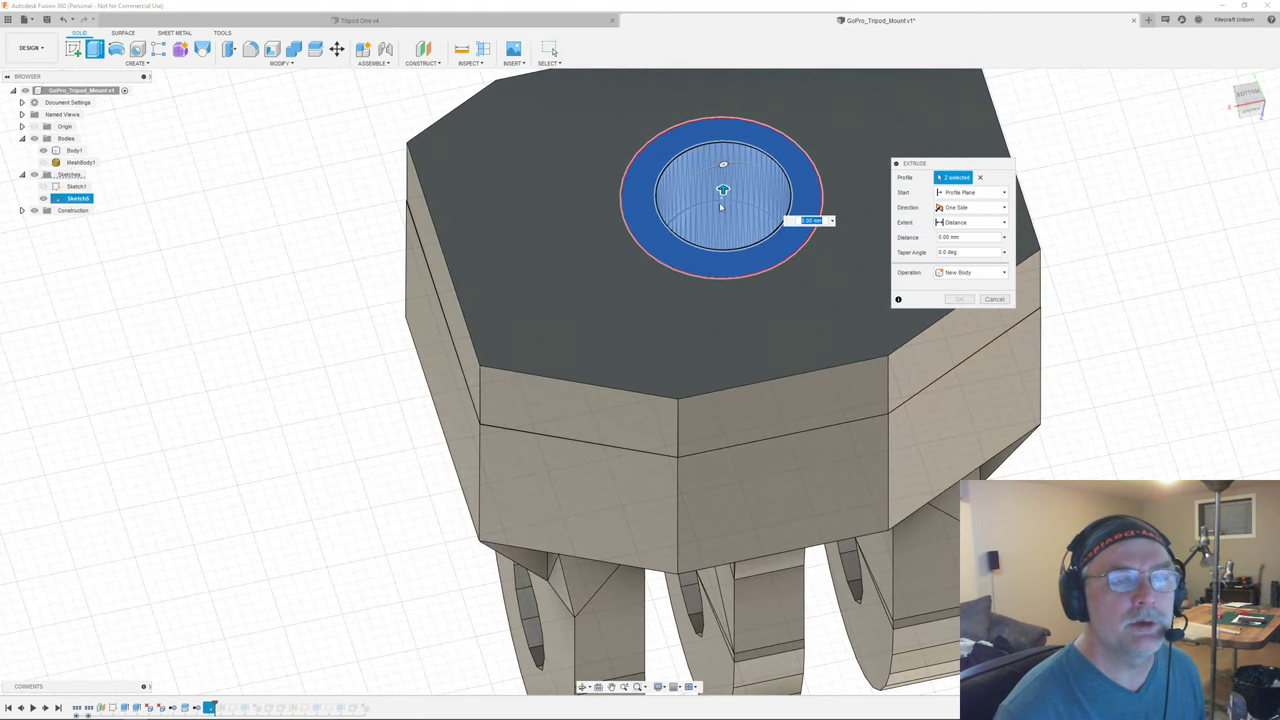
drag(723, 190, 728, 368)
scroll(749, 399, down, 2)
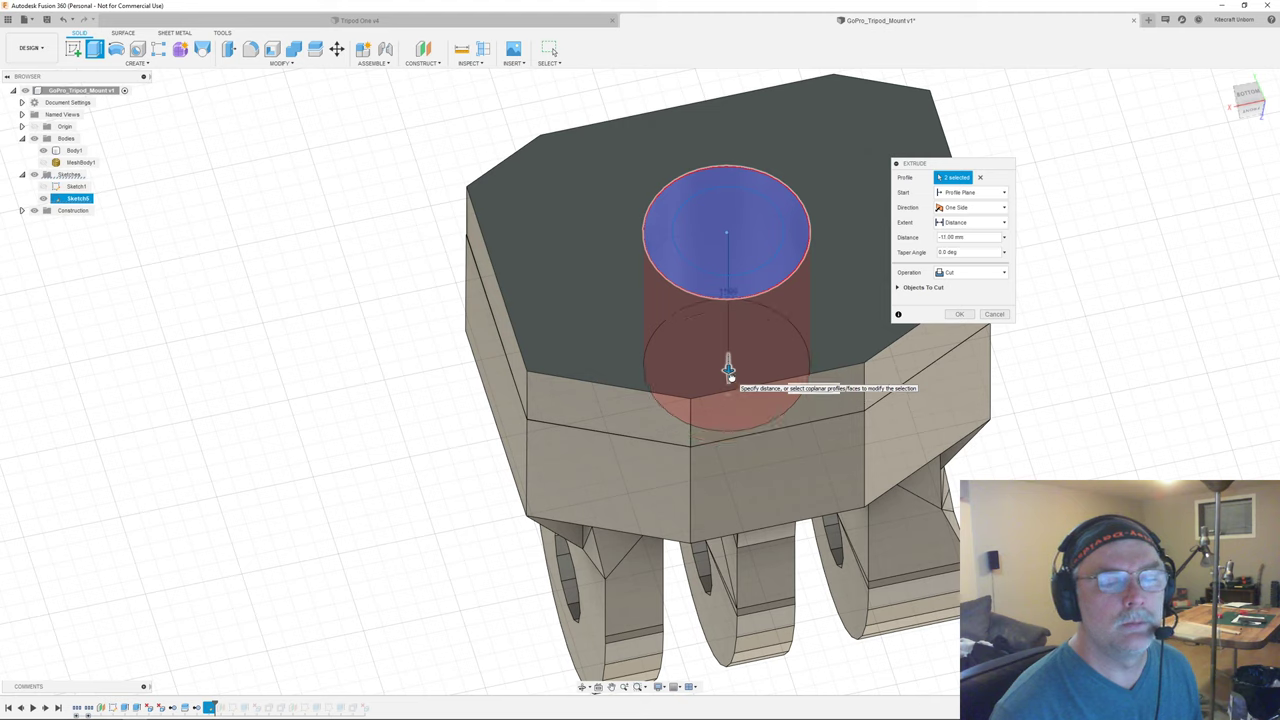
click(980, 273)
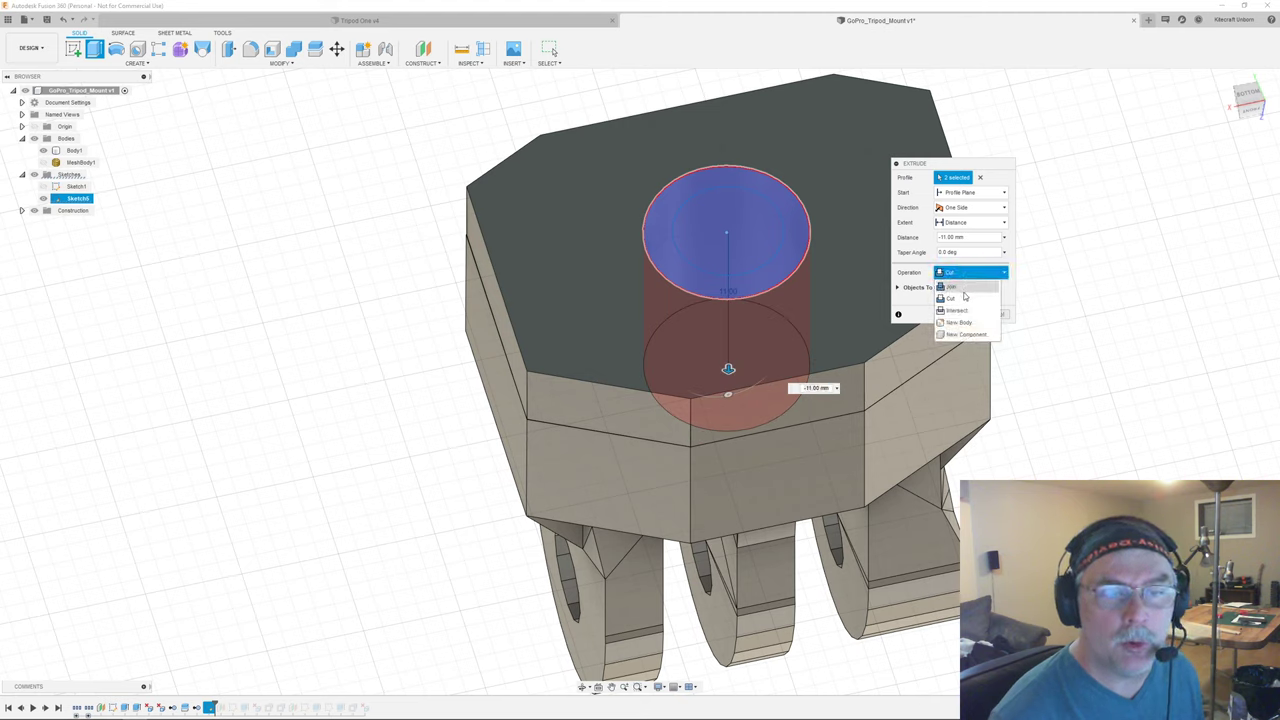
click(962, 289)
click(963, 300)
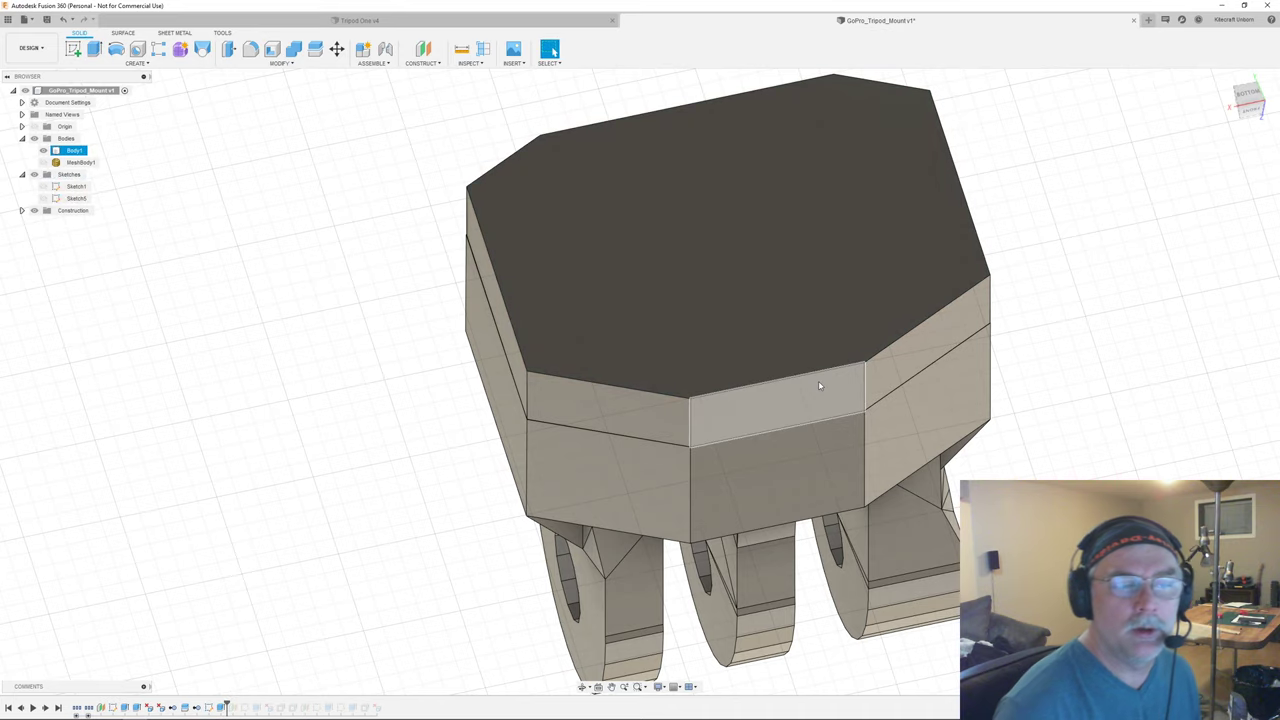
- Measure the height of the base block between the top and bottom edges of its broad side face
scroll(812, 383, down, 2)
shift+middle_drag(812, 383, 931, 486)
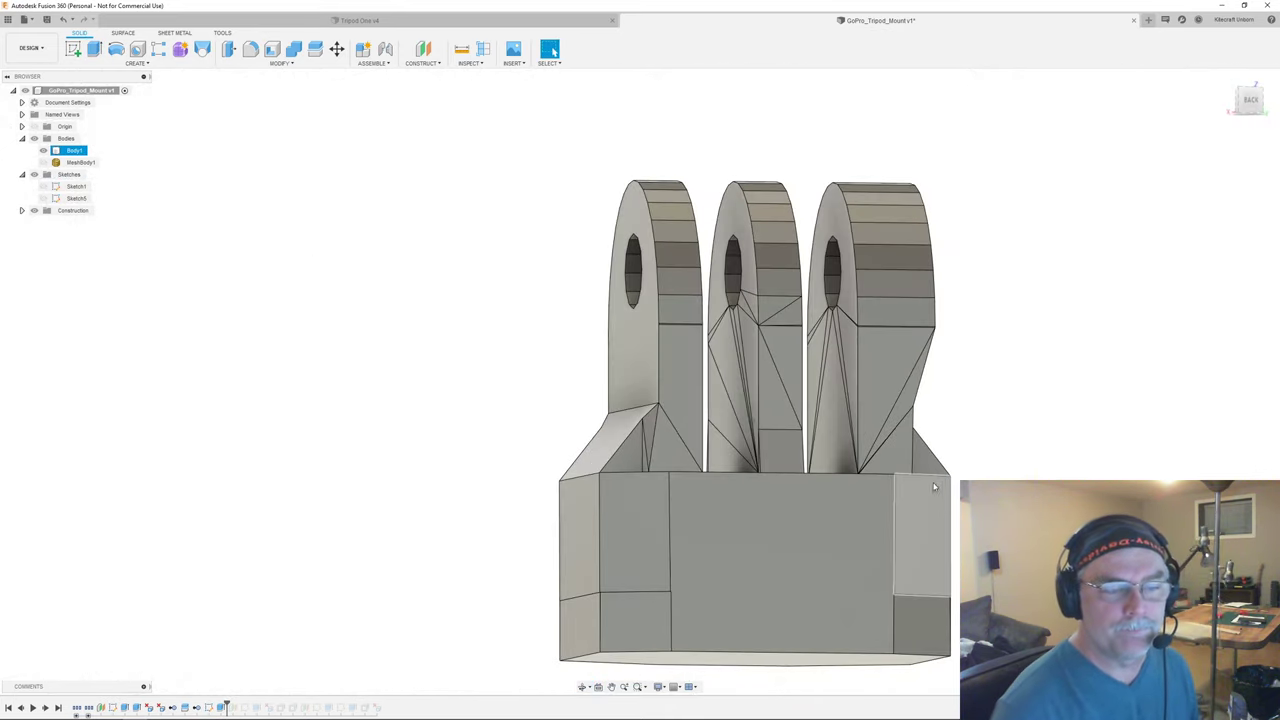
scroll(834, 357, down, 2)
middle_drag(882, 556, 817, 398)
key(s)
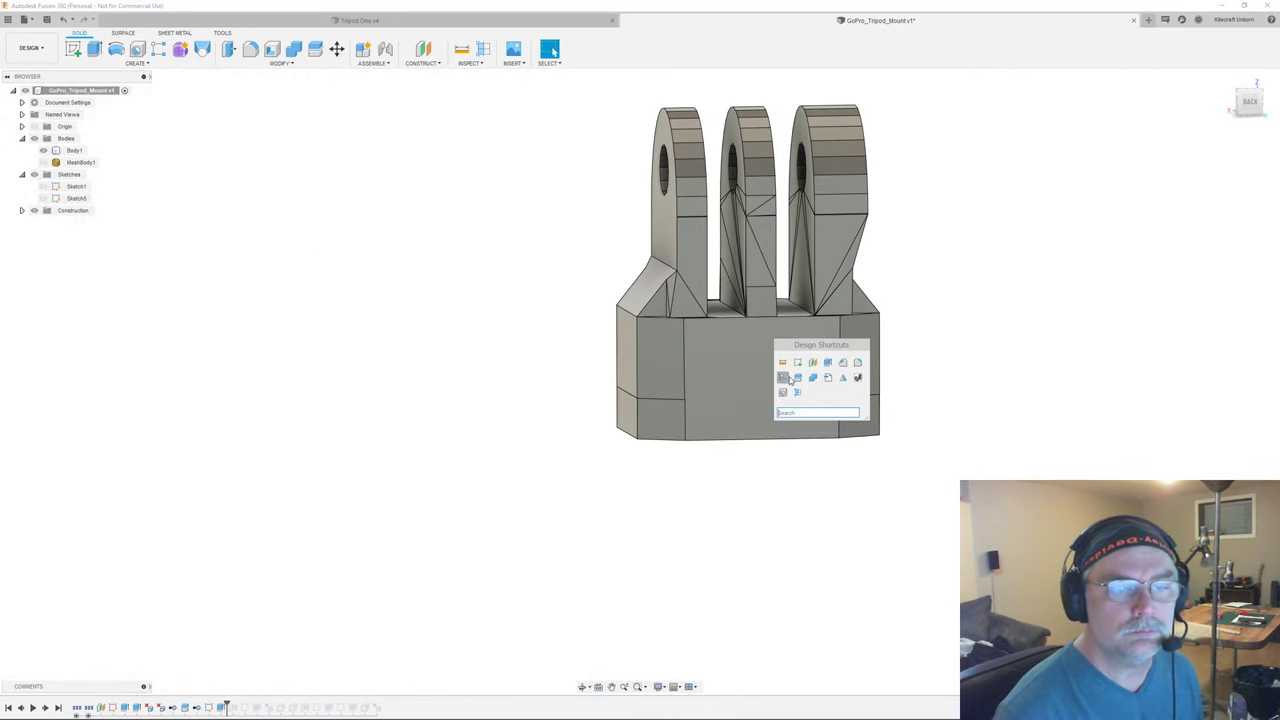
click(783, 362)
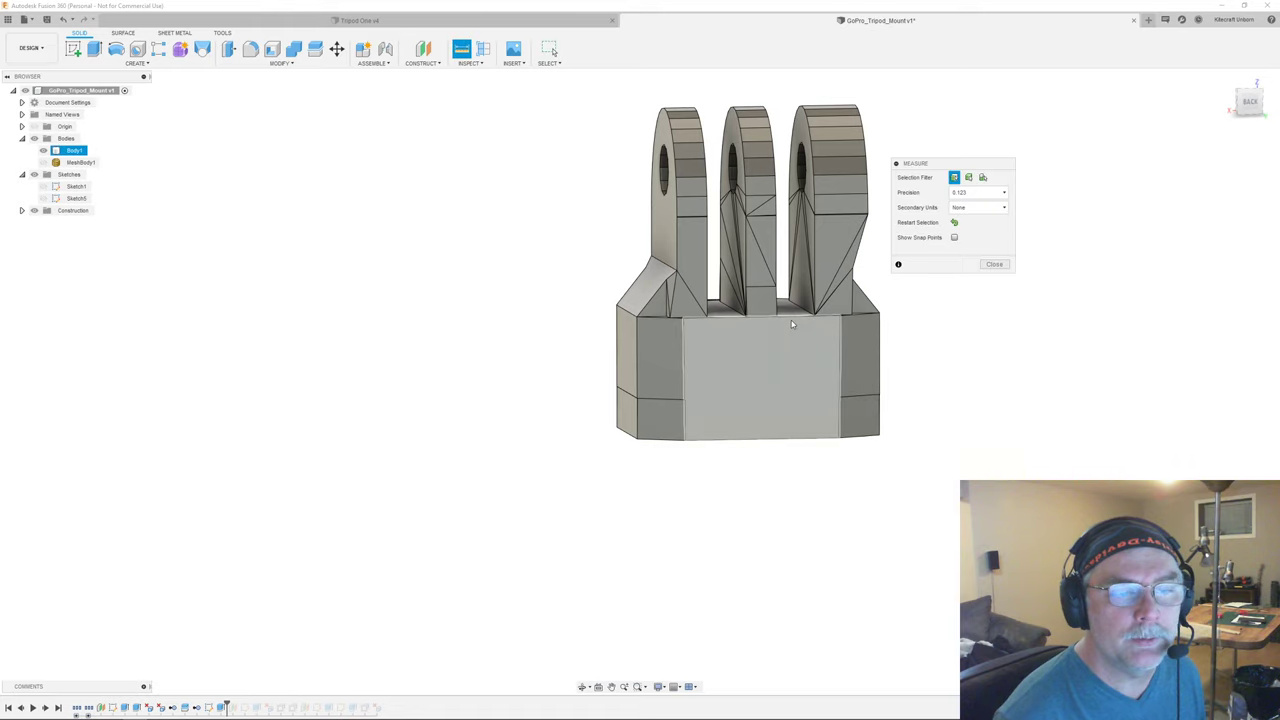
click(790, 318)
click(793, 439)
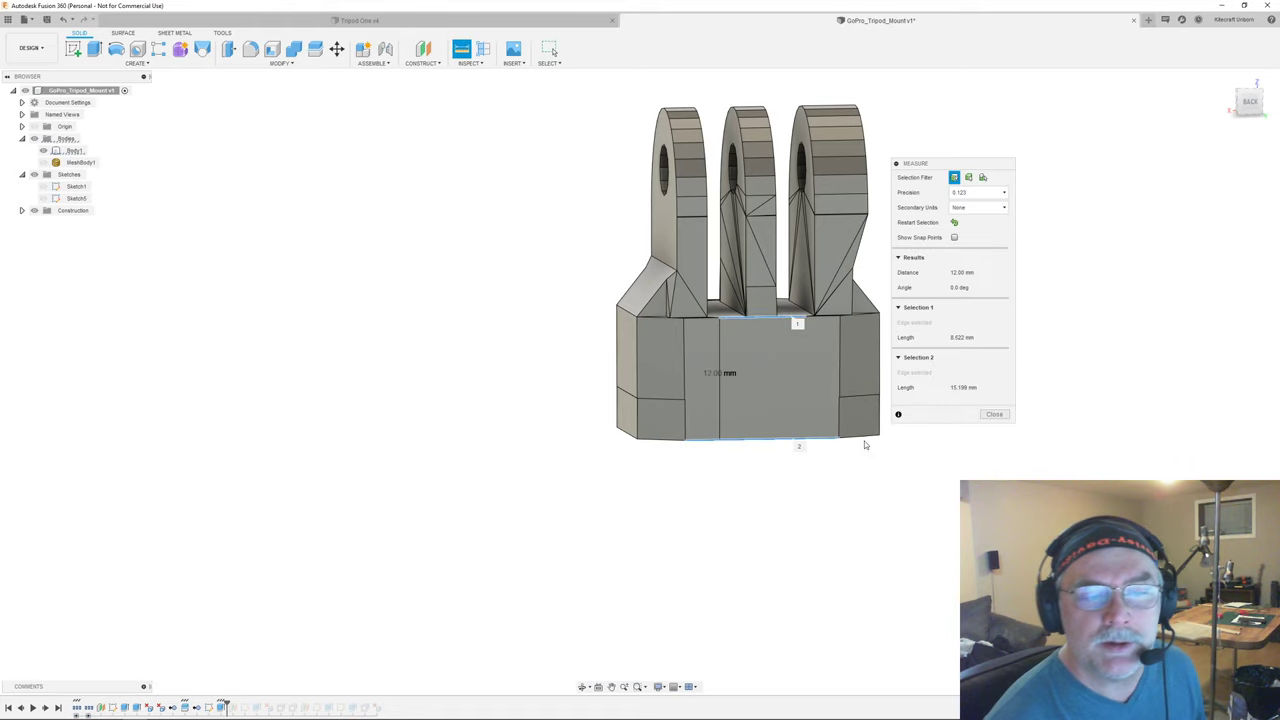
key(Escape)
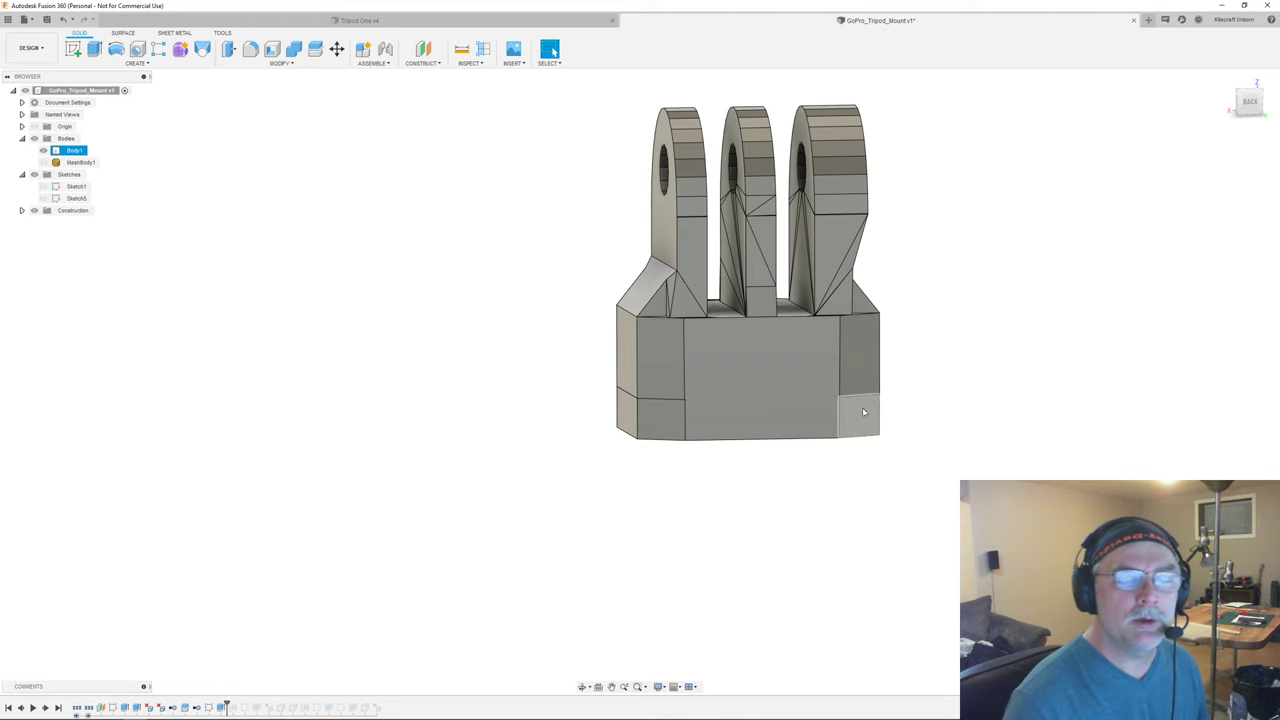
shift+middle_drag(862, 407, 803, 402)
right_click(805, 403)
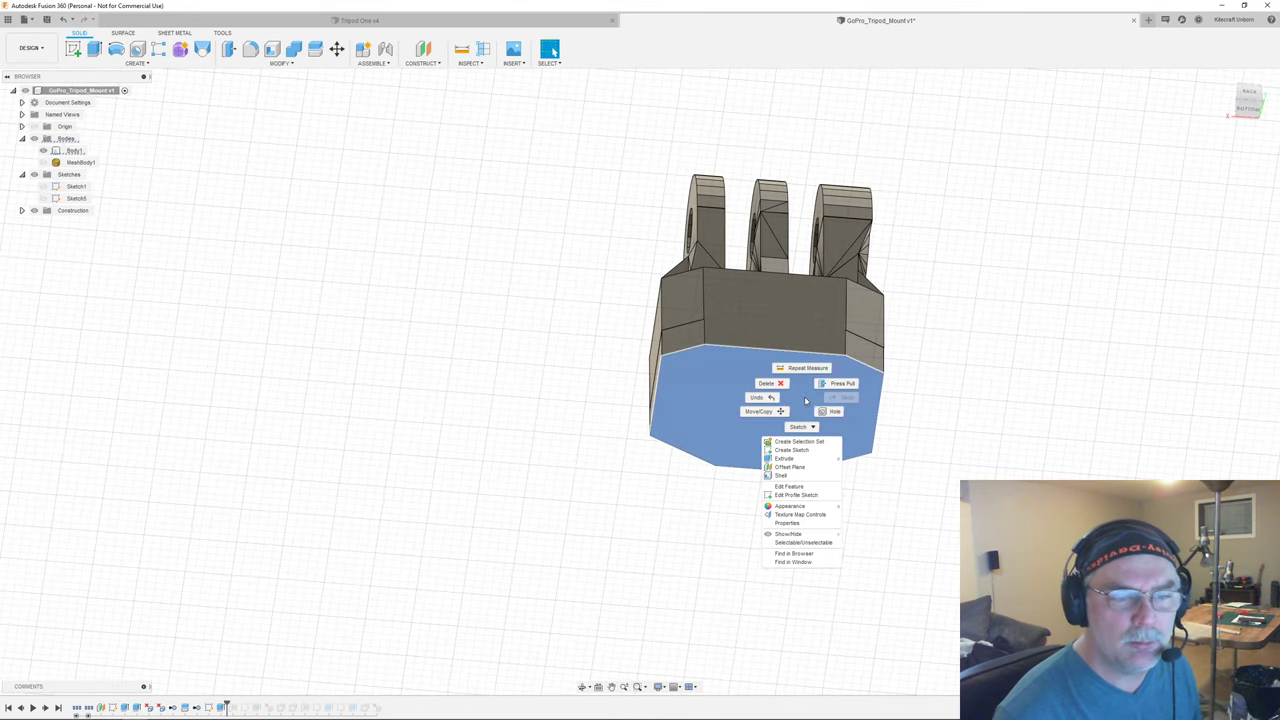
key(Escape)
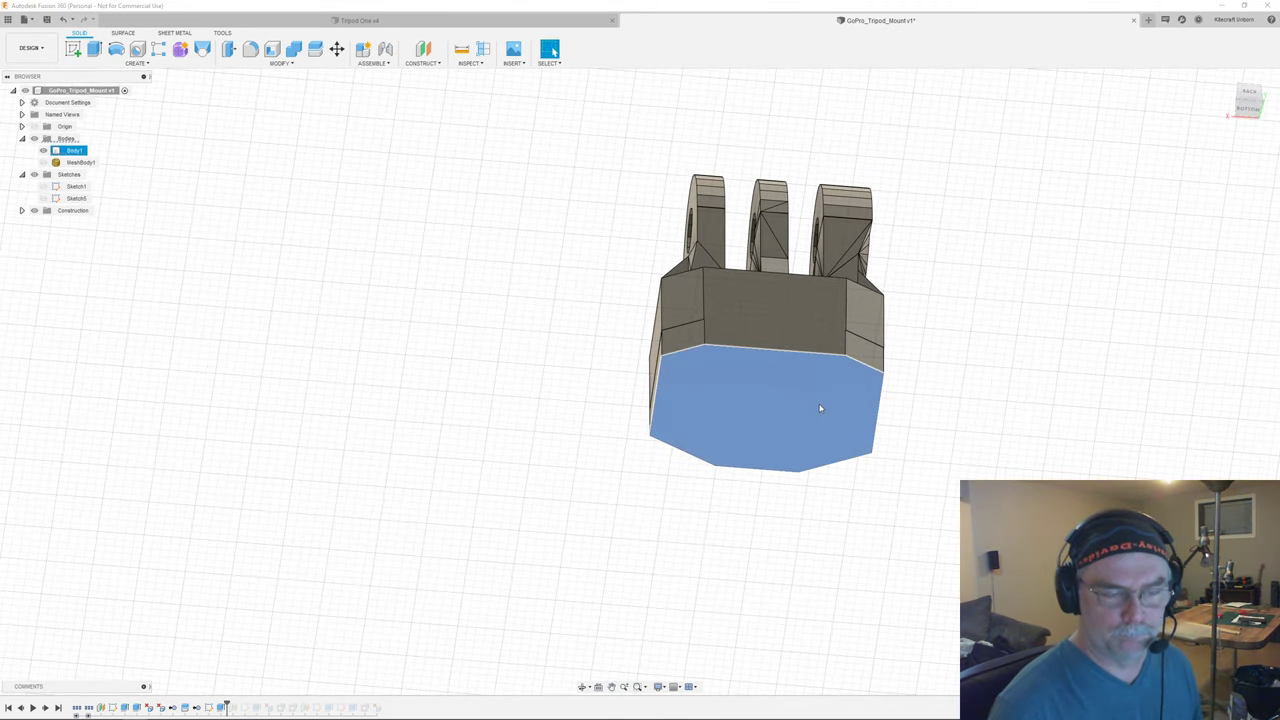
key(q)
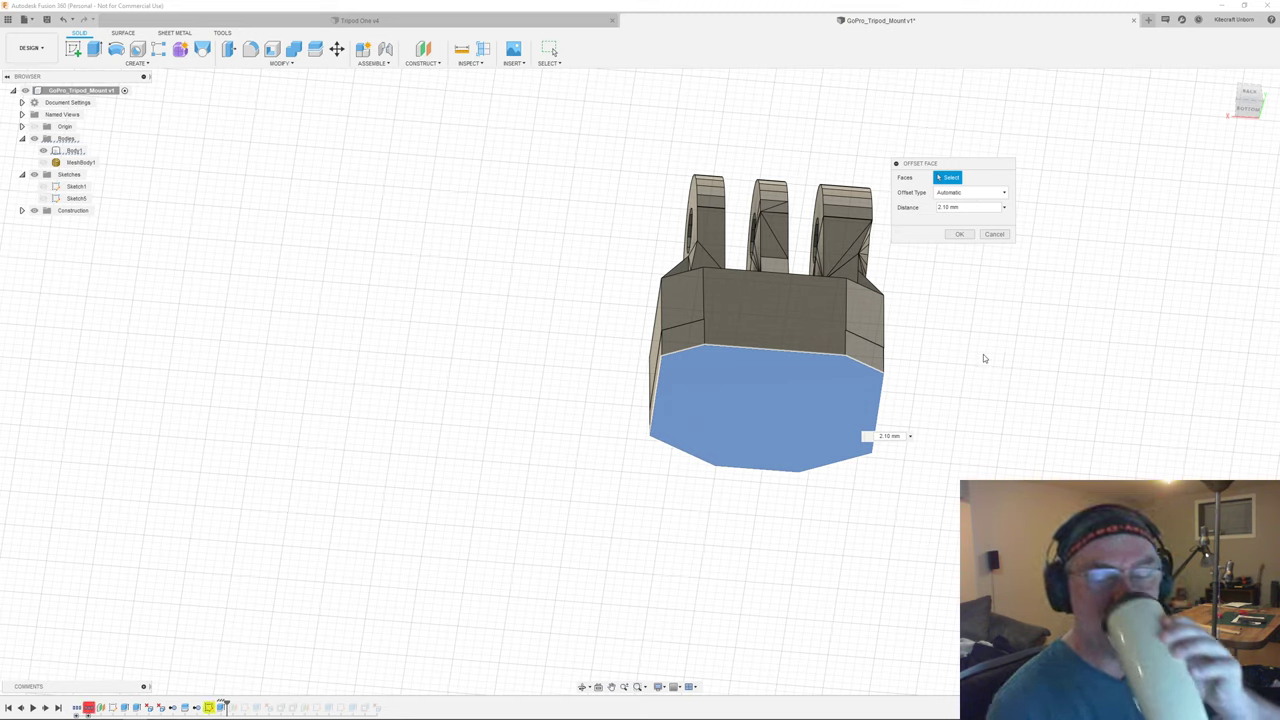
key(Return)
click(848, 387)
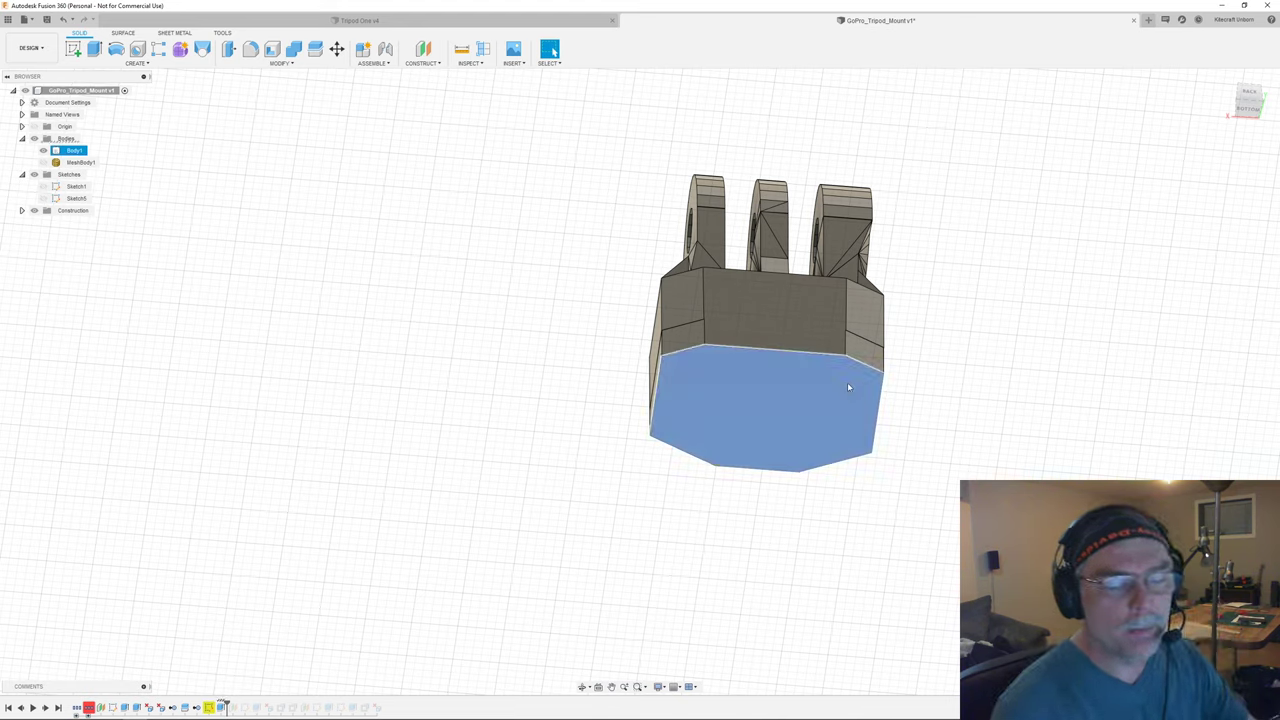
key(Escape)
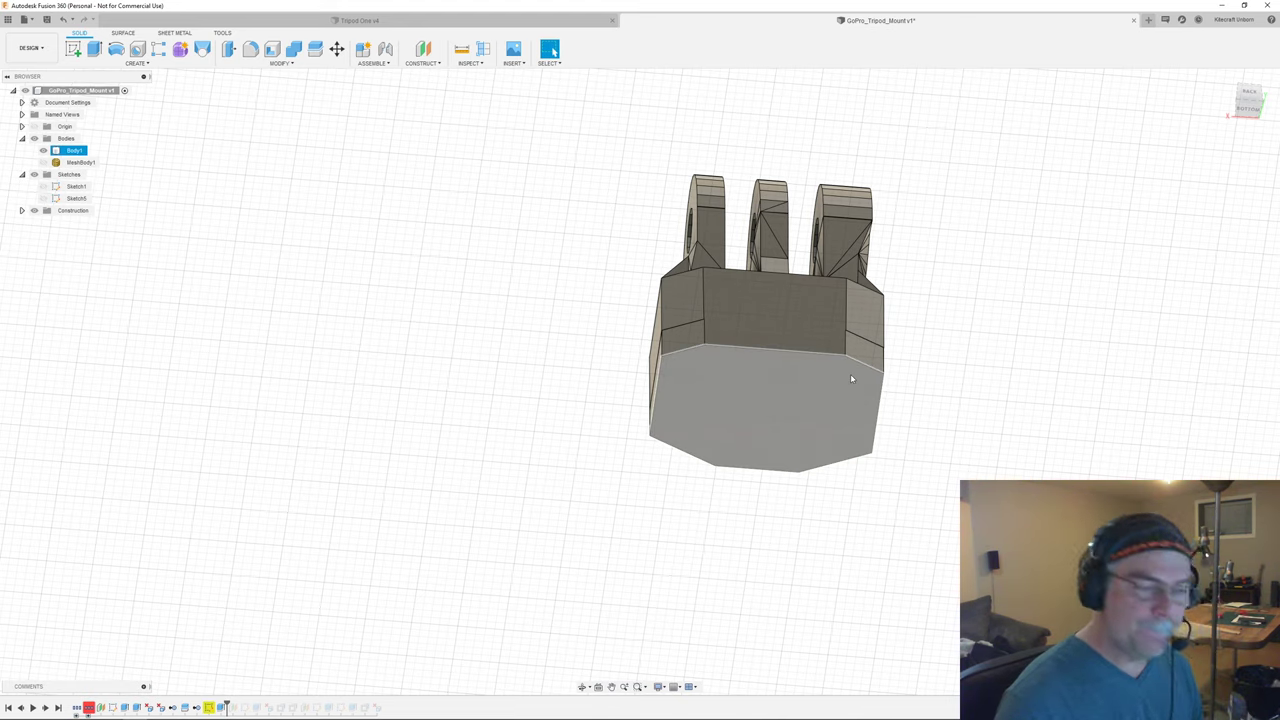
- Create a sketch from the flat bottom face's outline and extrude that profile outward to extend the base
key(s)
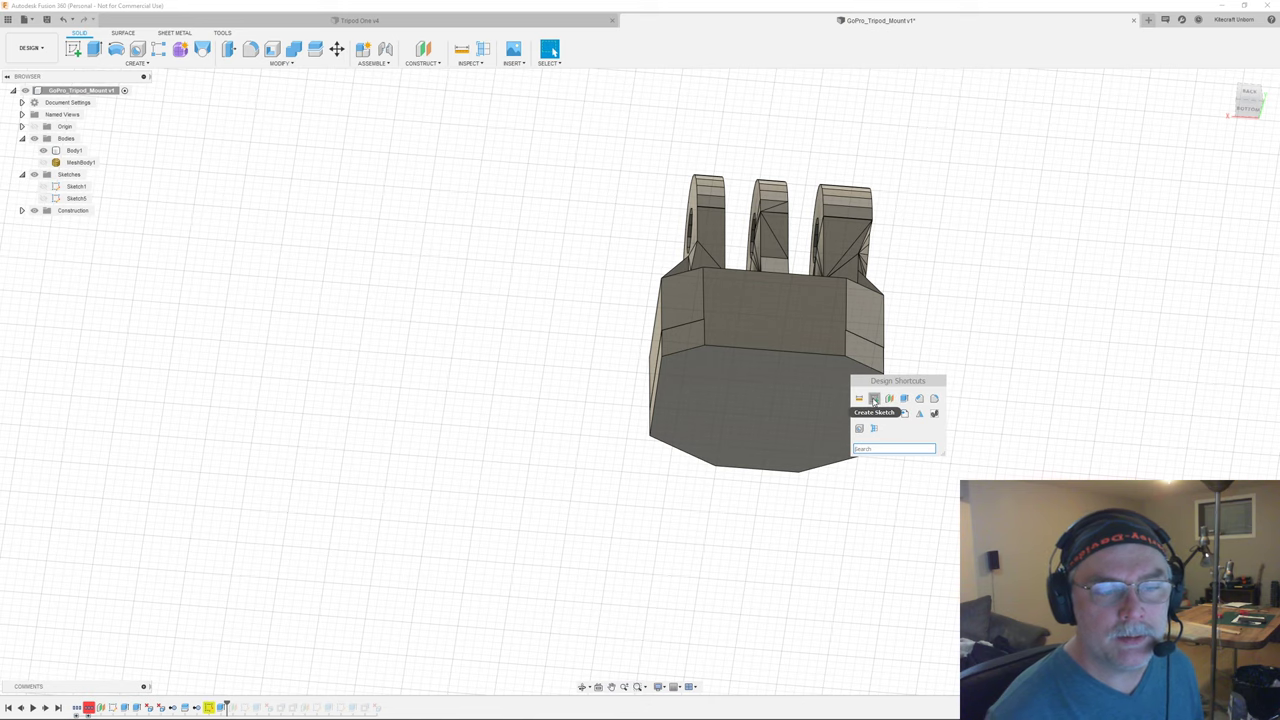
click(874, 398)
click(850, 384)
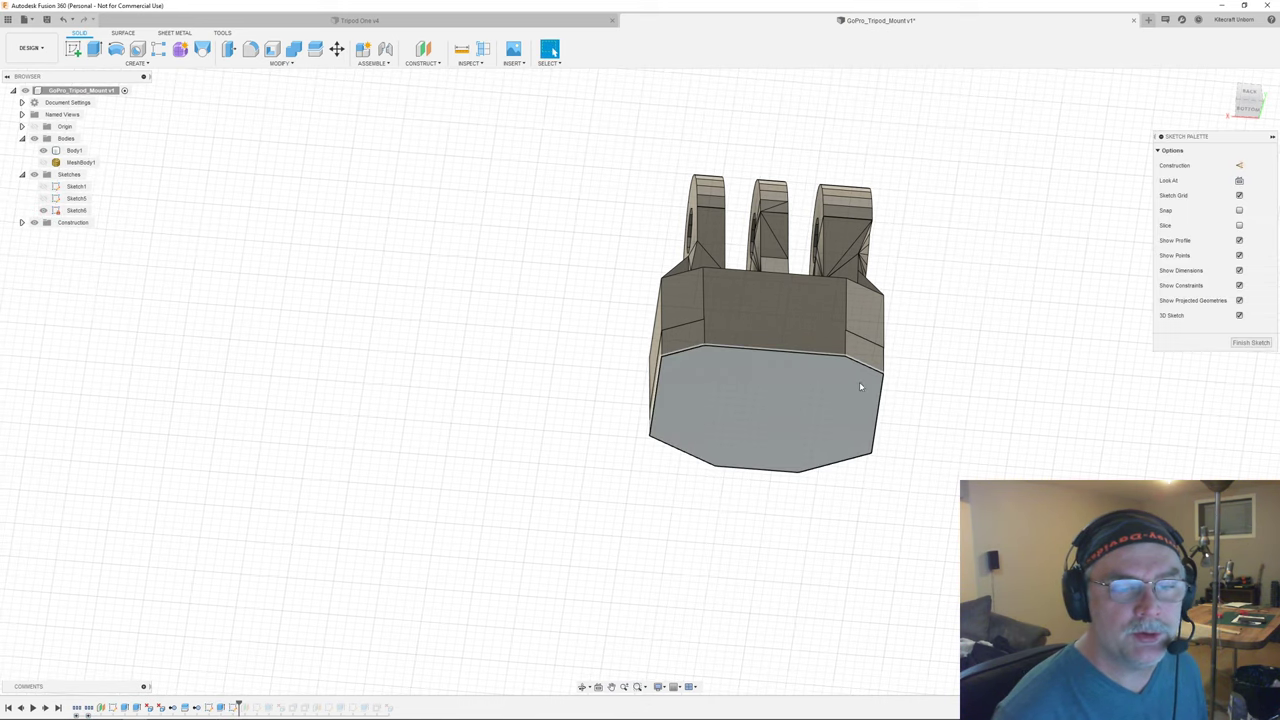
click(1250, 342)
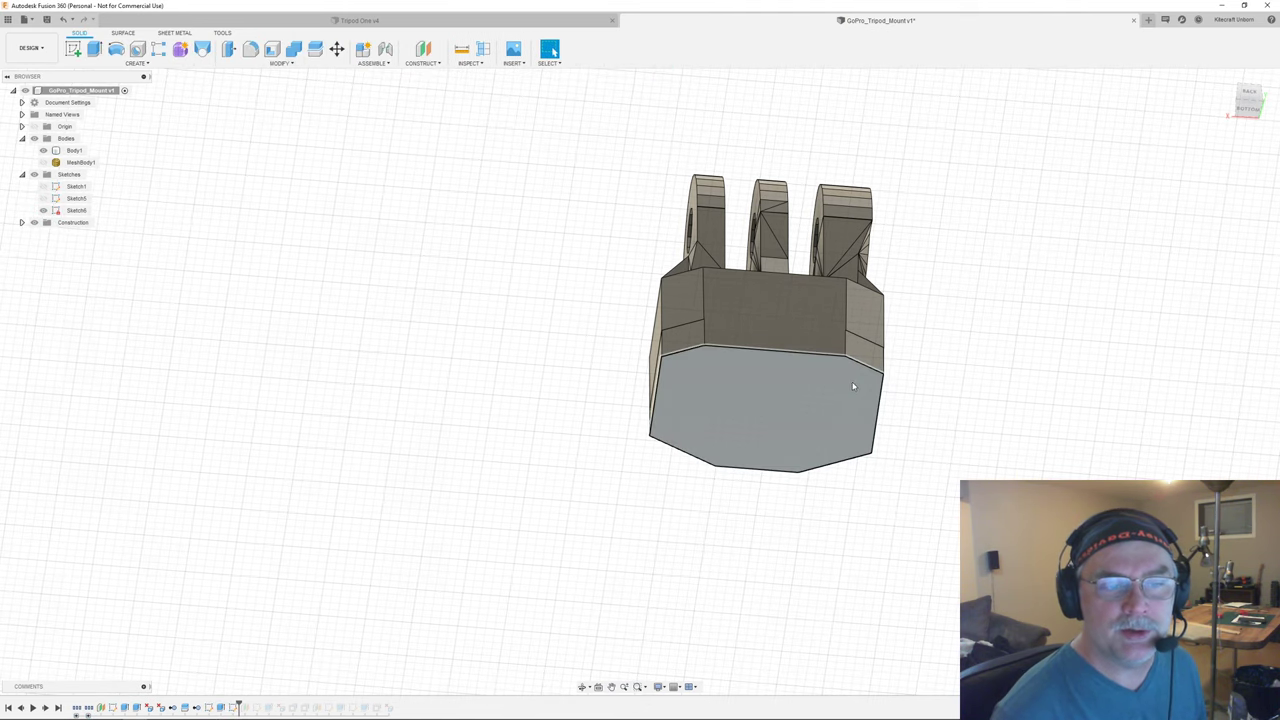
right_click(898, 355)
click(898, 368)
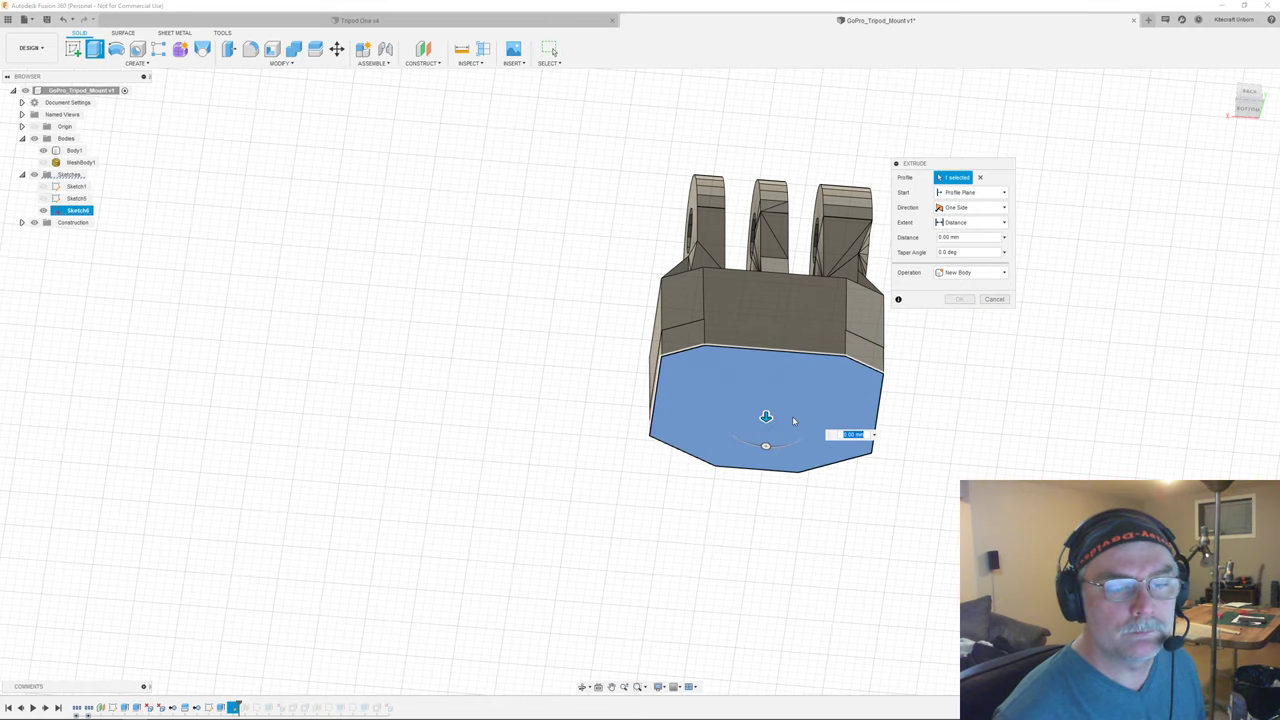
key(Return)
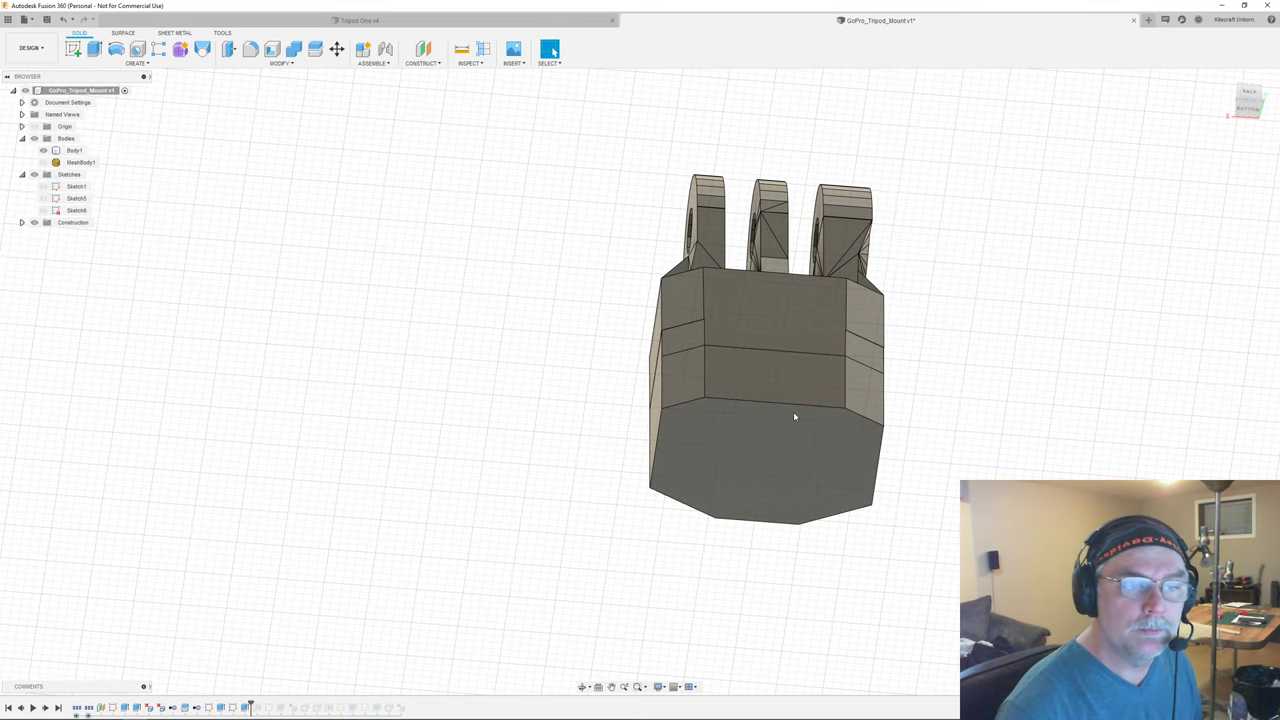
- Start a new sketch on the extension's flat side face, directly below the original base's broad side
shift+middle_drag(764, 388, 816, 399)
key(s)
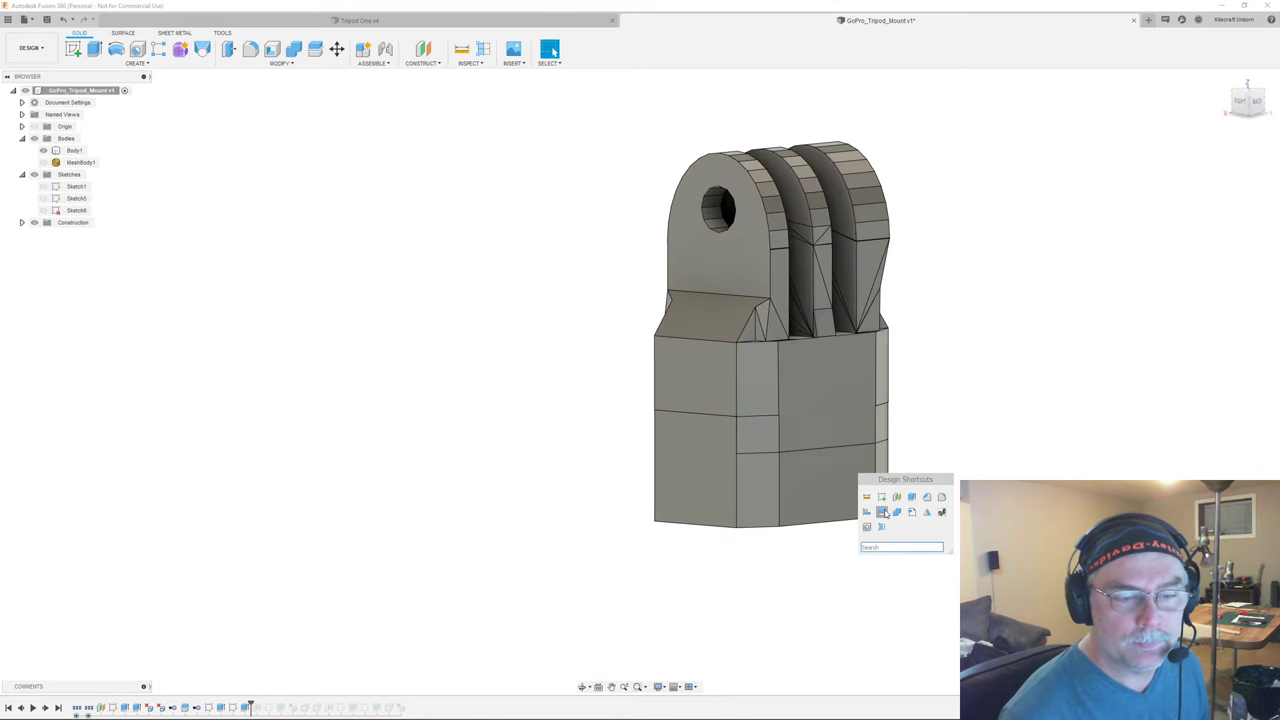
click(883, 499)
click(857, 488)
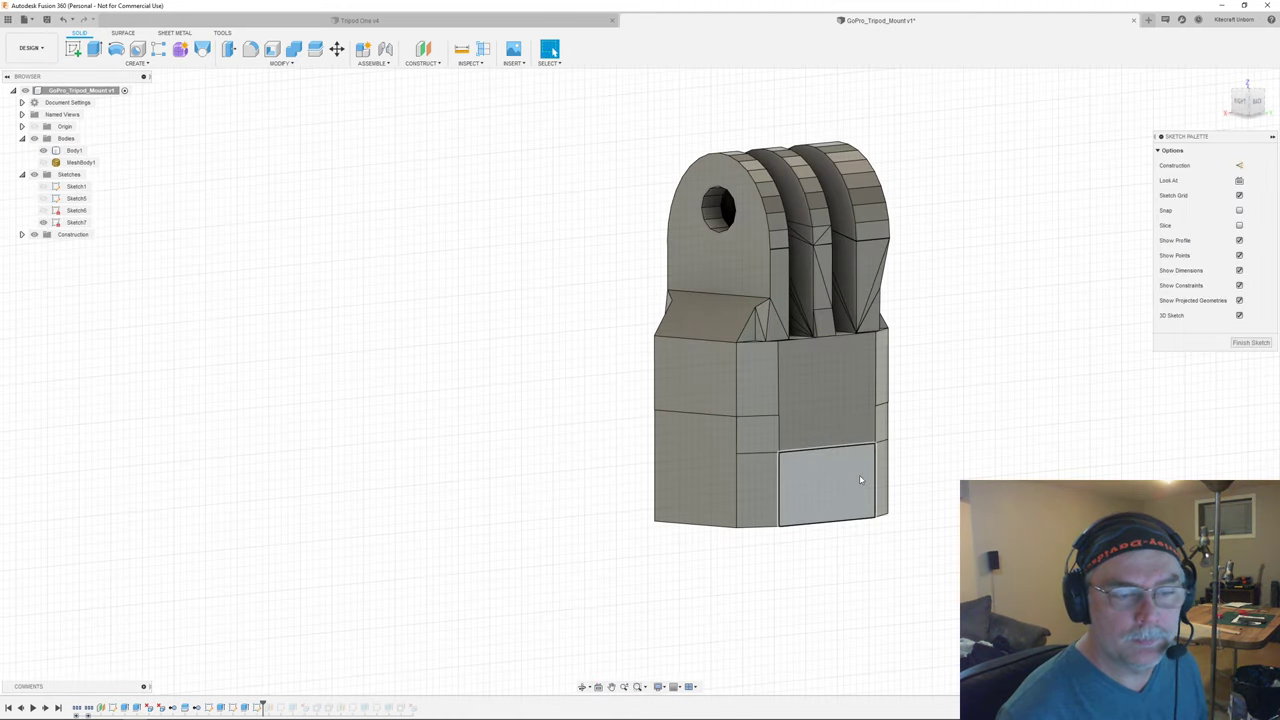
key(c)
key(Escape)
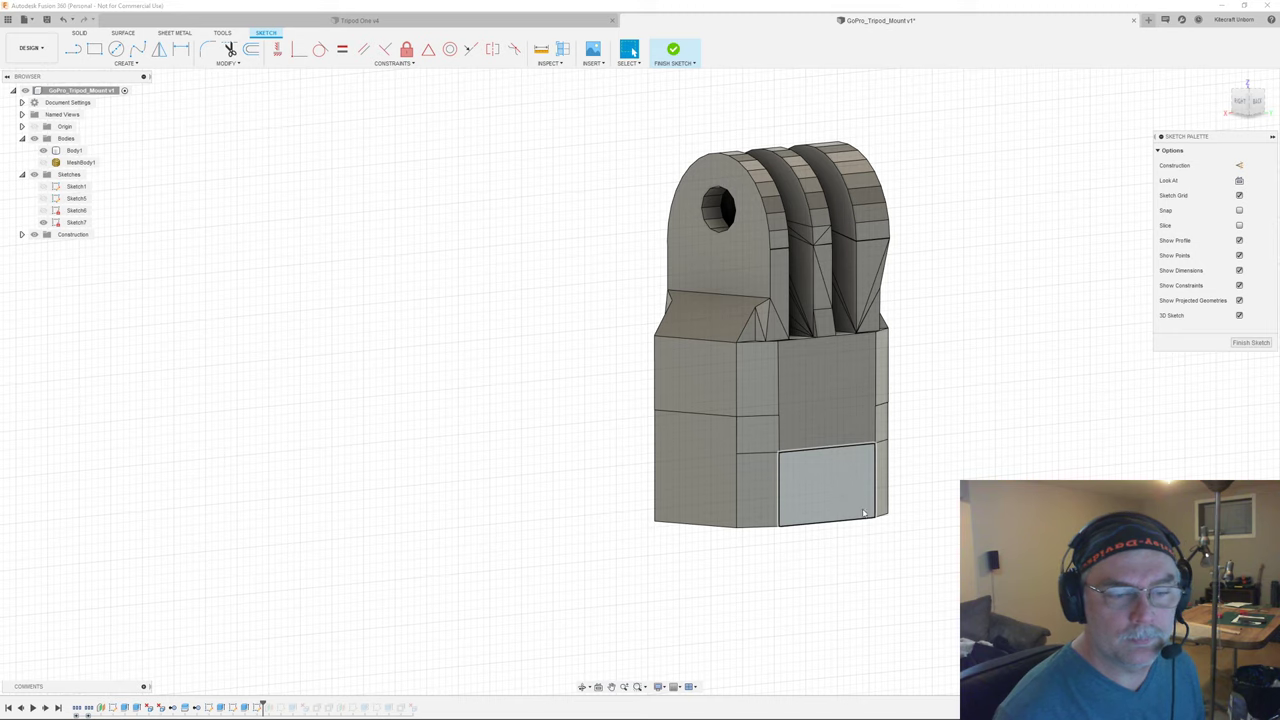
- Sketch a rectangle about 15.2 mm wide from the side face's bottom corner up to the base's top edge and finish the sketch
key(s)
click(892, 515)
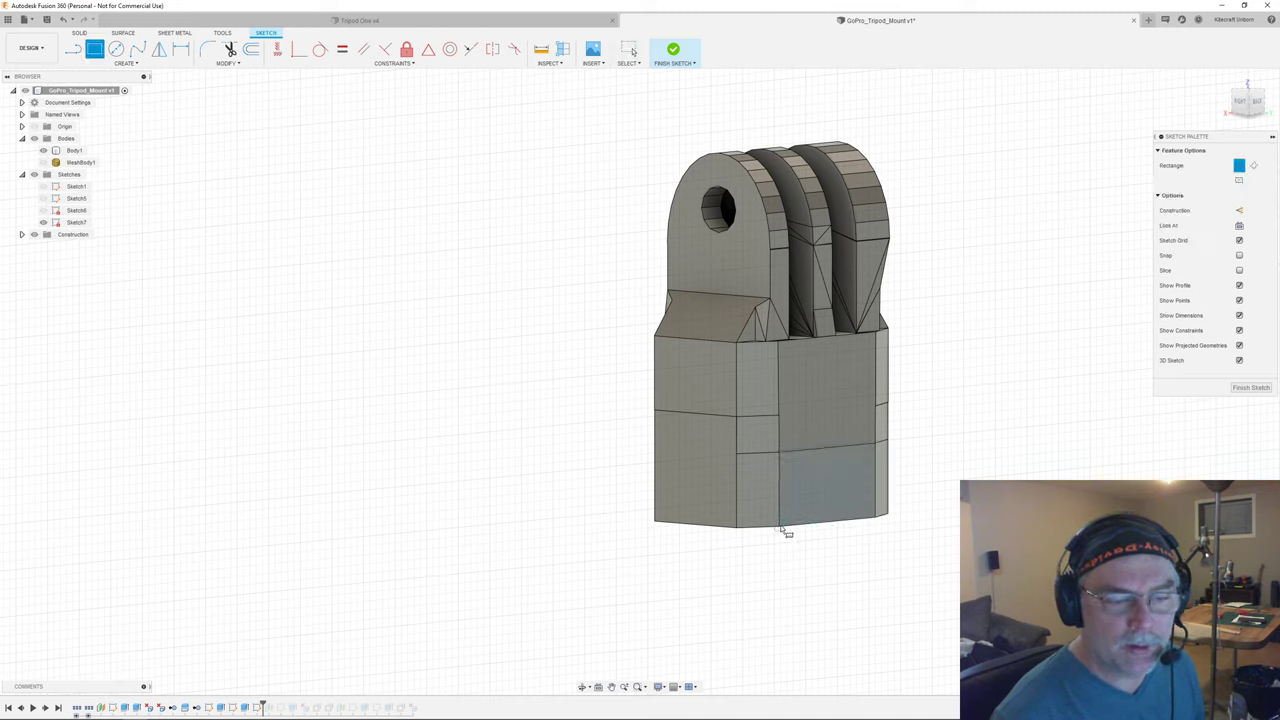
click(781, 528)
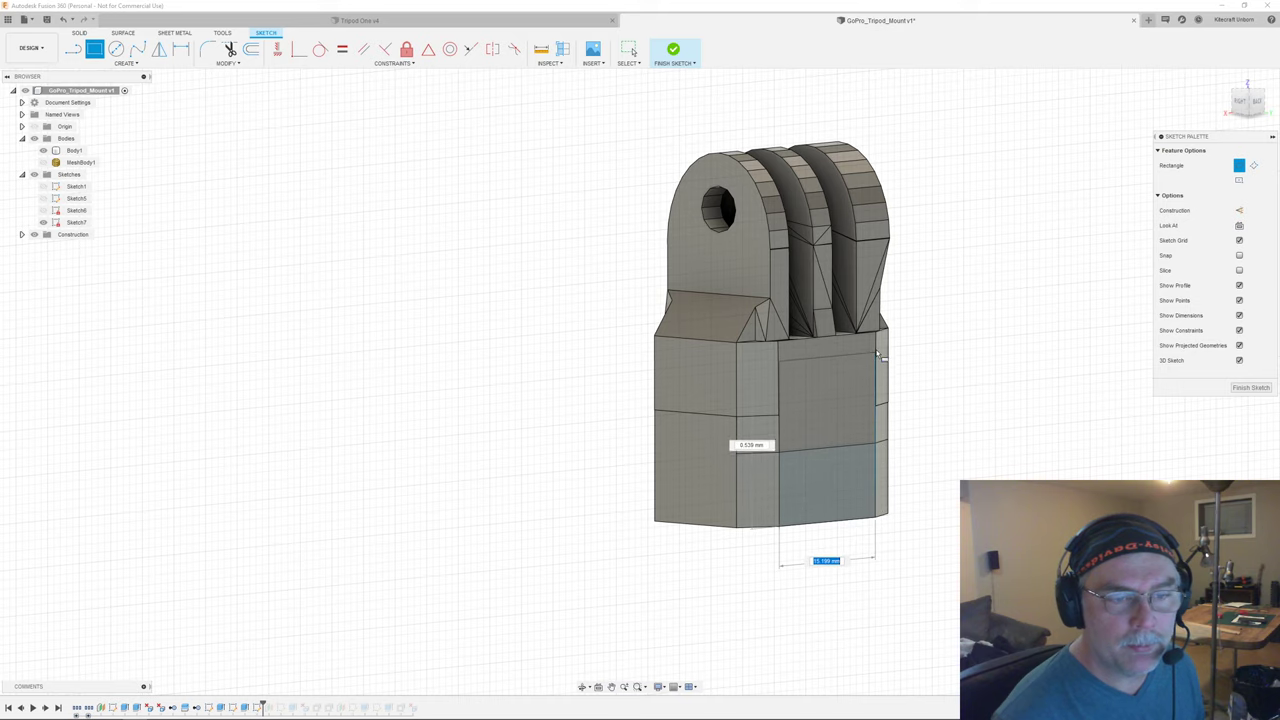
key(Tab)
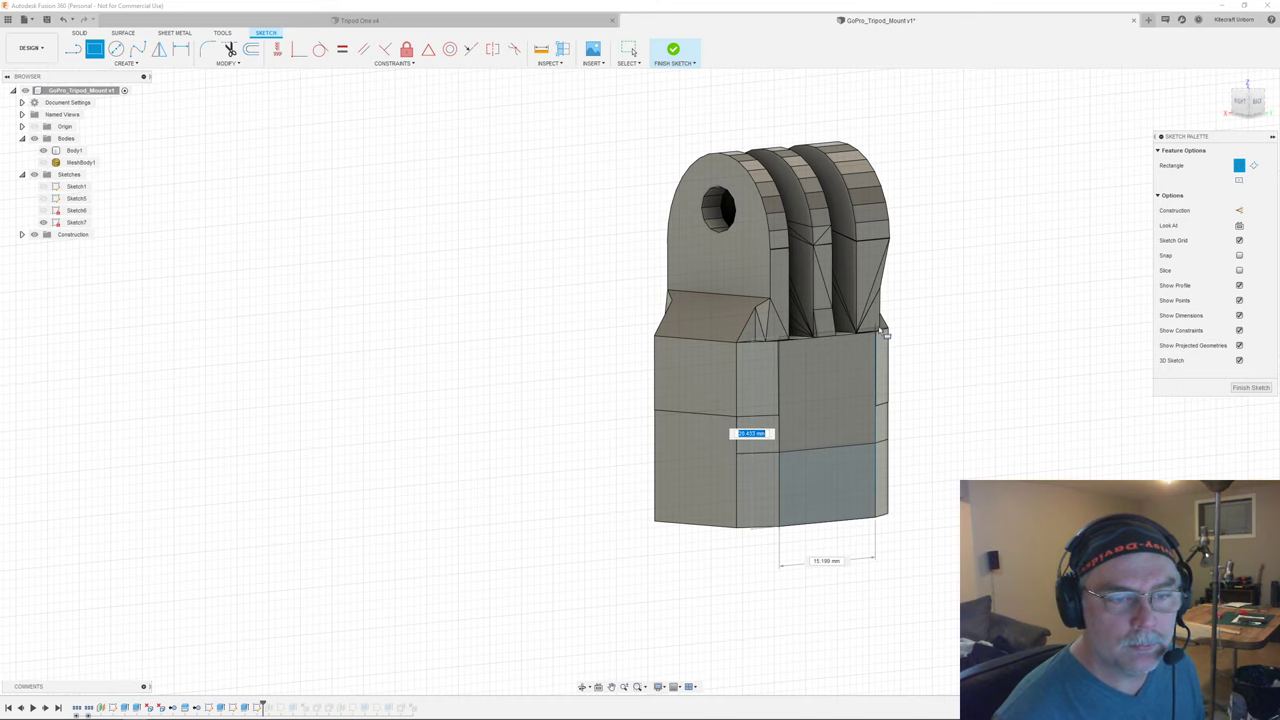
click(884, 331)
click(1250, 387)
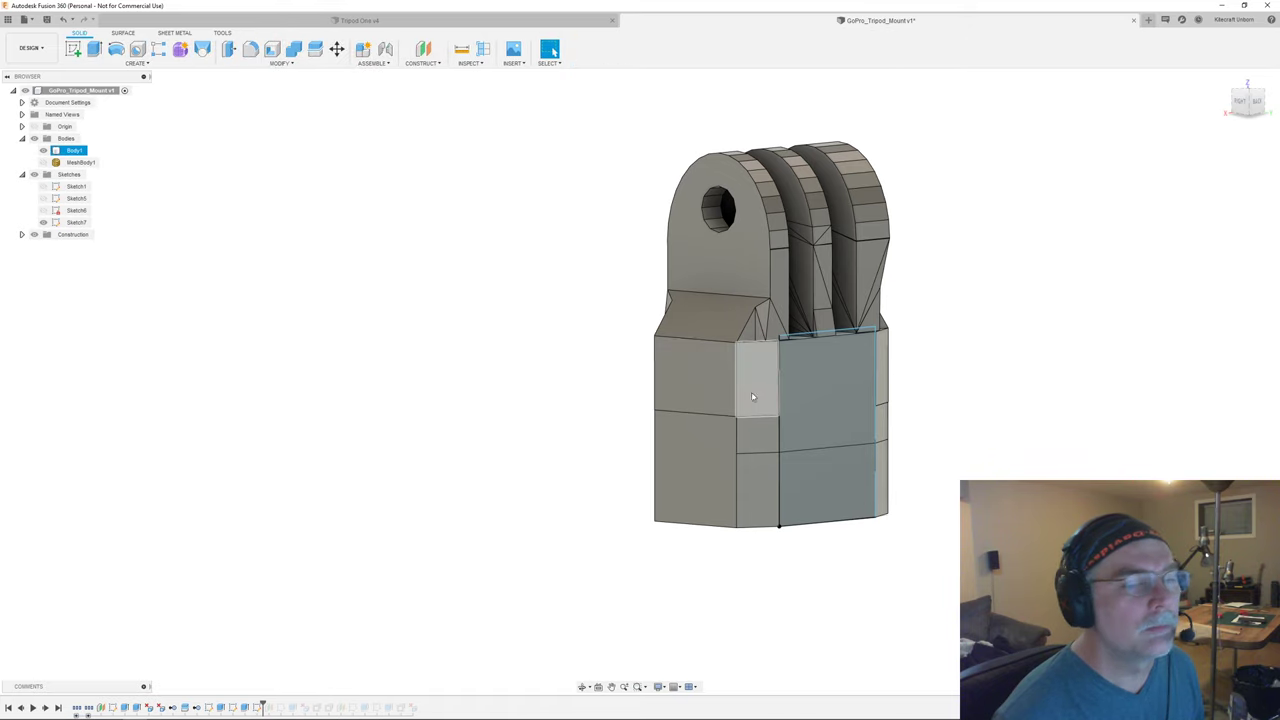
- Extrude both rectangle profiles on the base's side inward as a shallow cut through the full height of the side
click(830, 385)
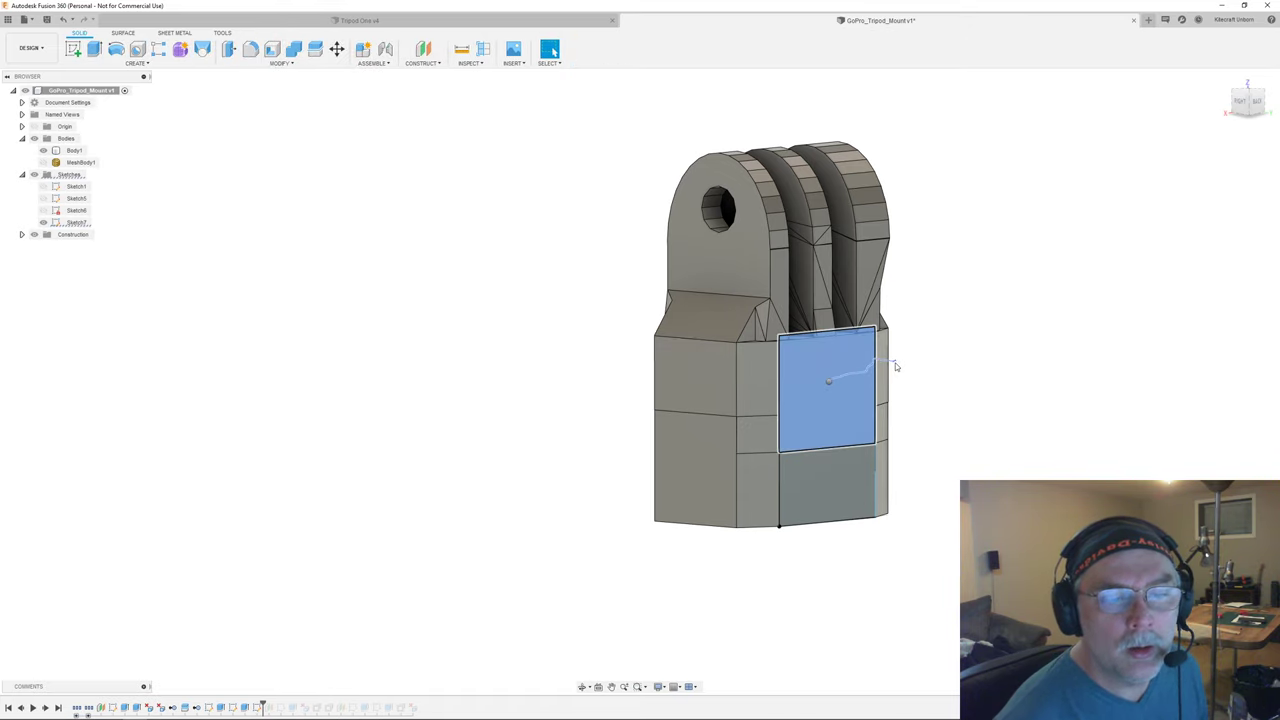
right_drag(895, 365, 894, 369)
click(878, 370)
click(814, 460)
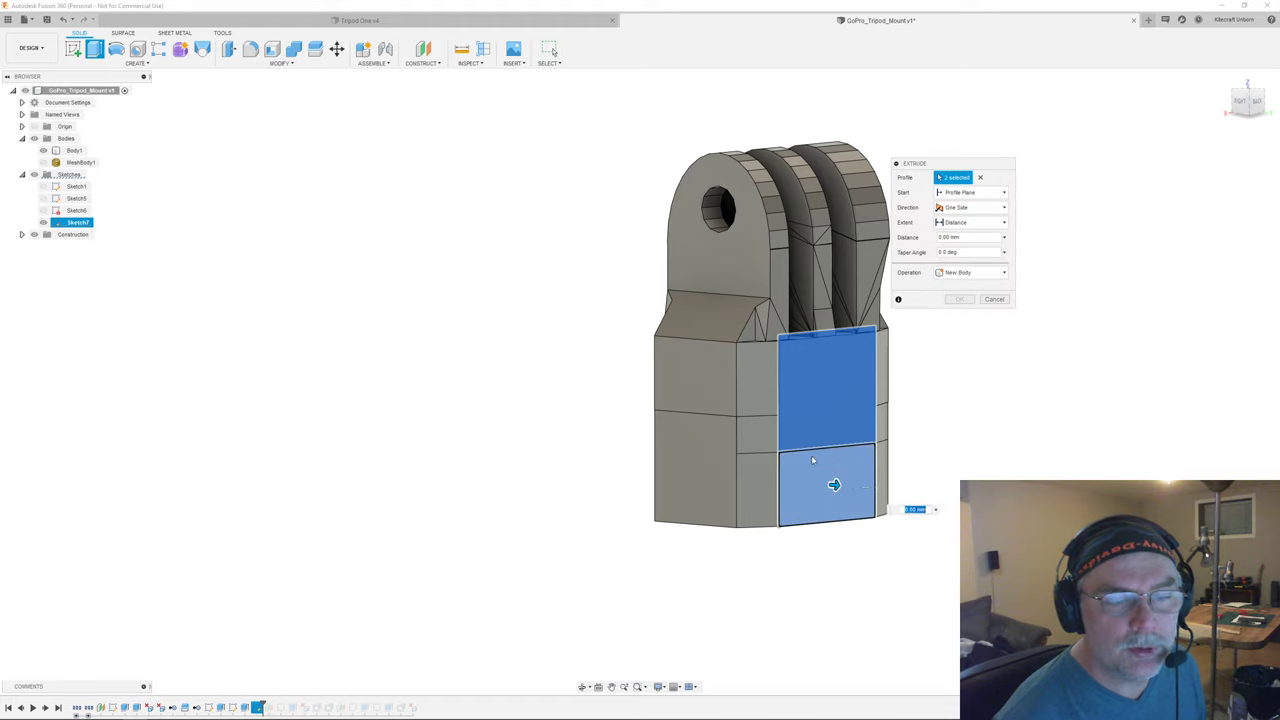
shift+middle_drag(812, 460, 862, 470)
drag(861, 478, 830, 478)
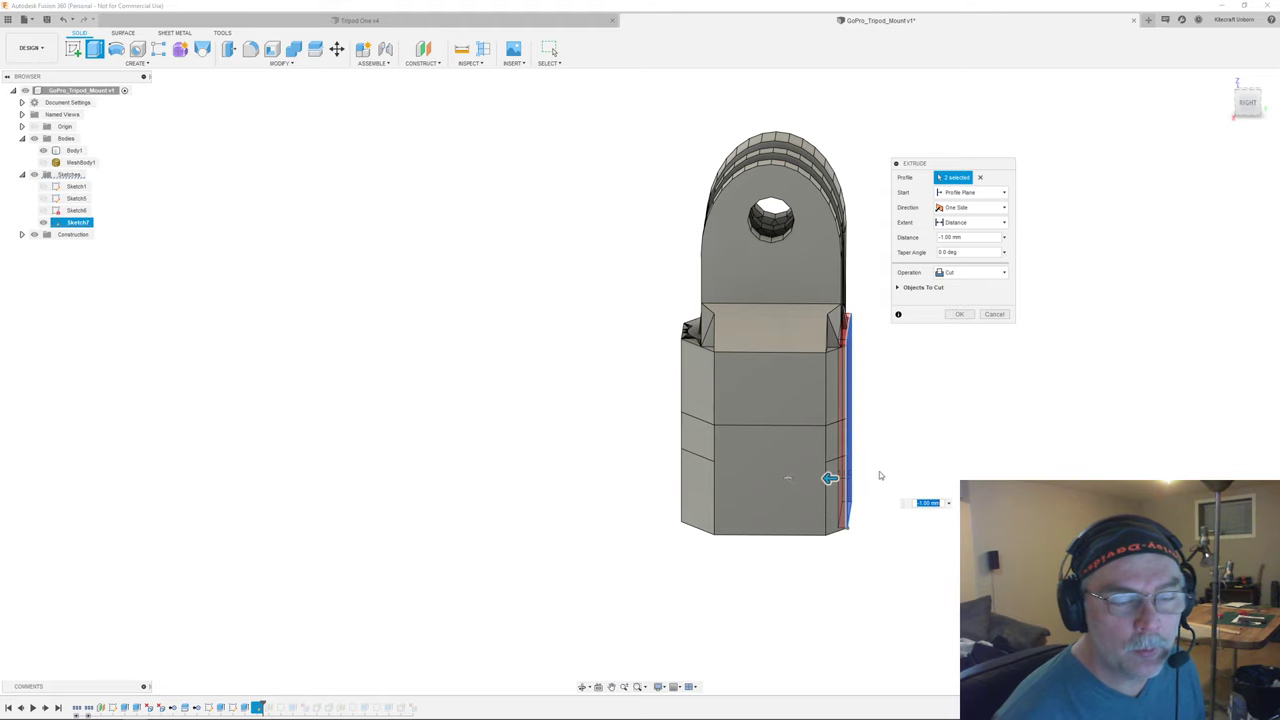
scroll(879, 471, up, 6)
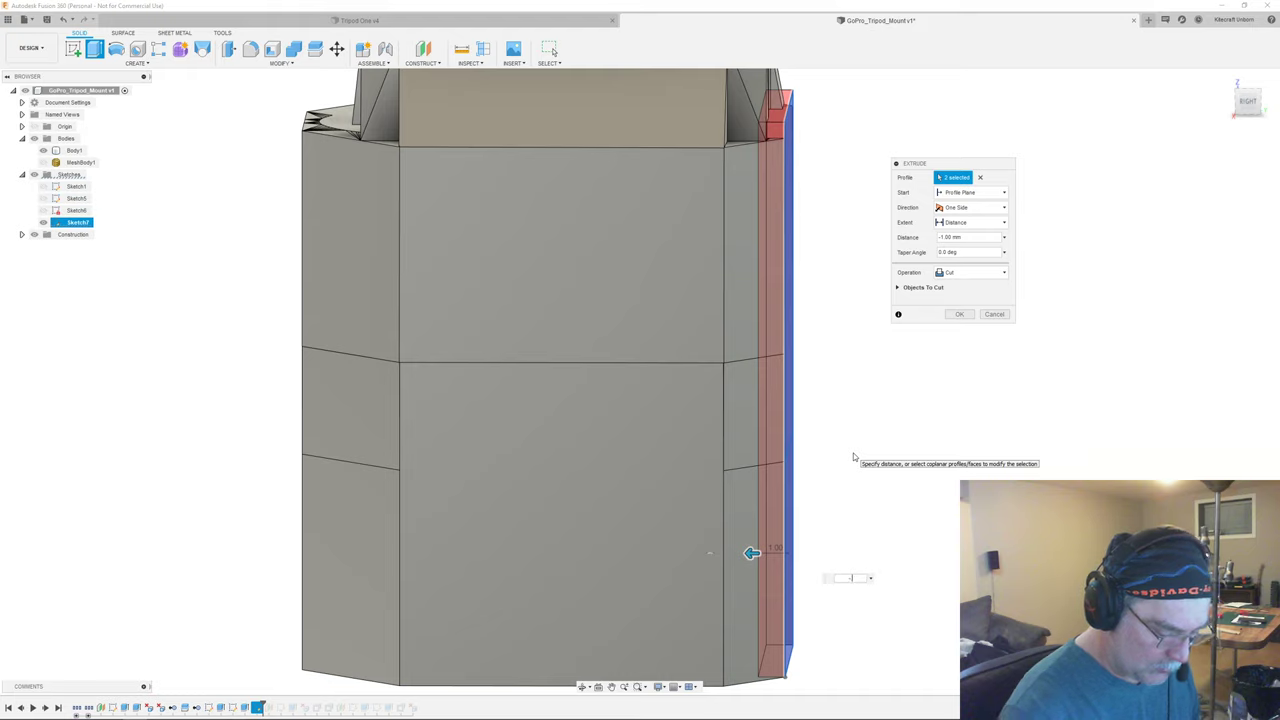
key(BackSpace)
text(.6)
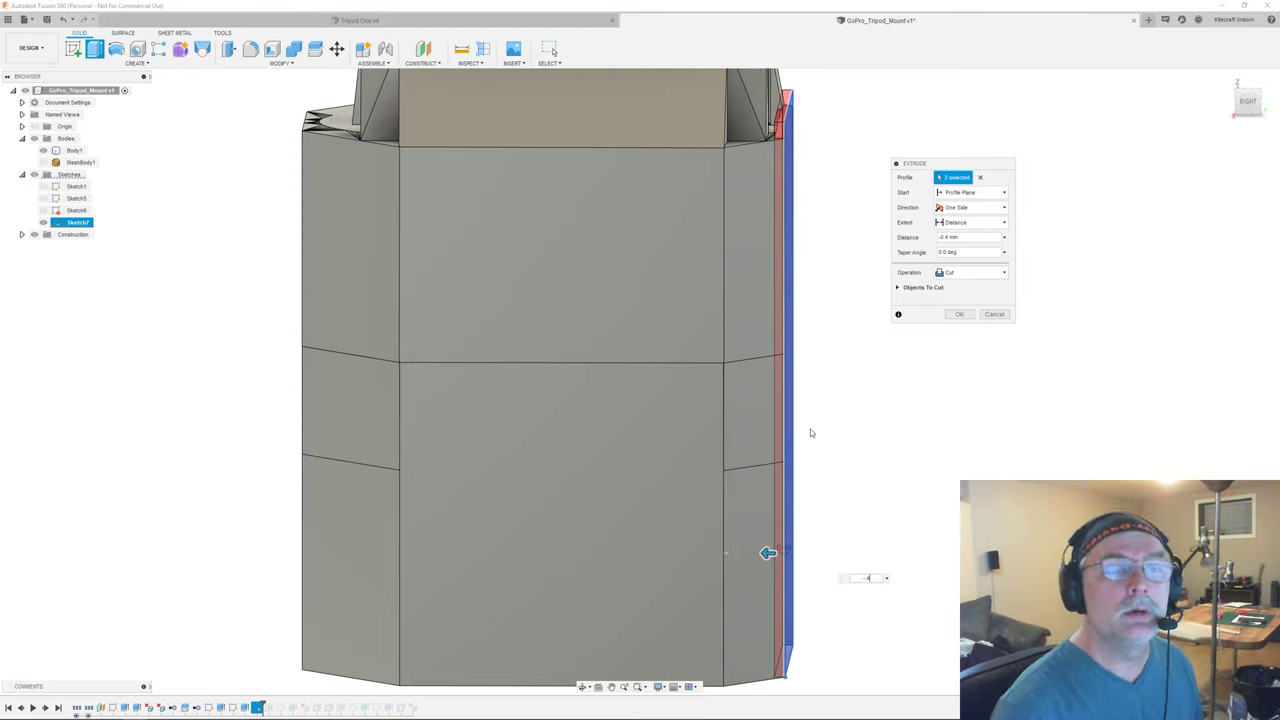
middle_drag(798, 243, 739, 275)
scroll(766, 343, up, 2)
scroll(740, 303, down, 2)
shift+middle_drag(732, 331, 729, 341)
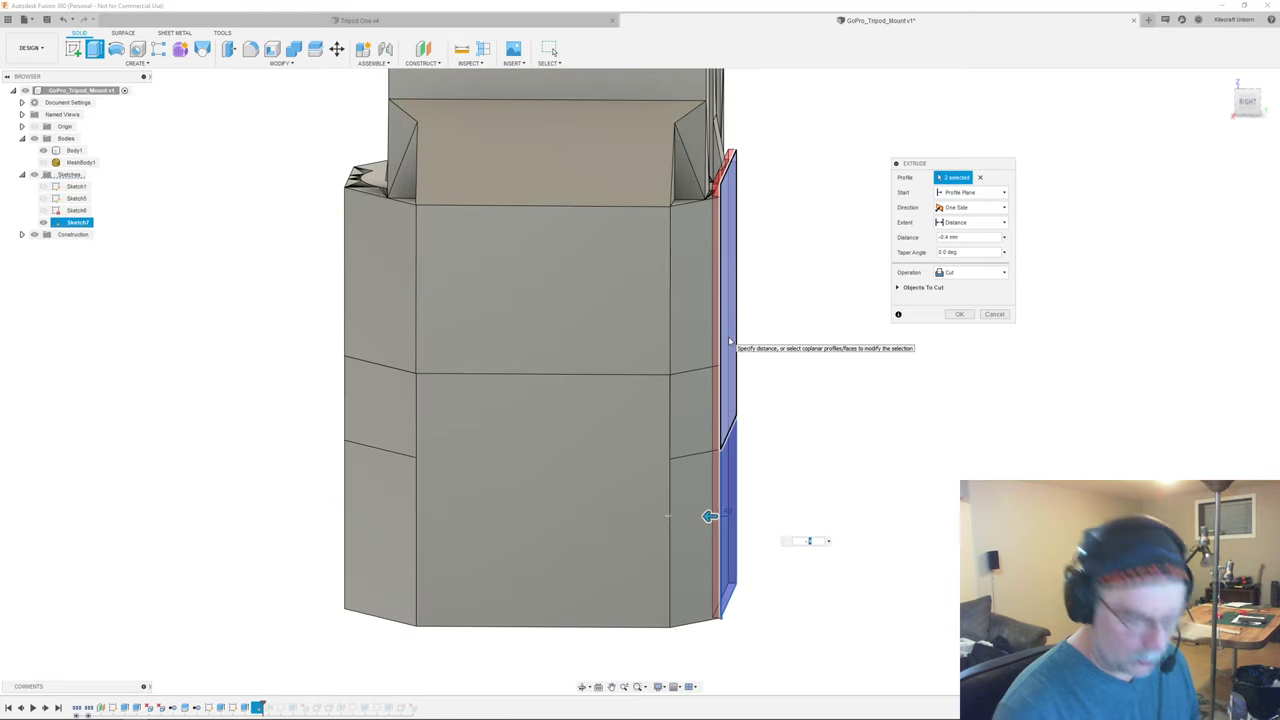
key(Return)
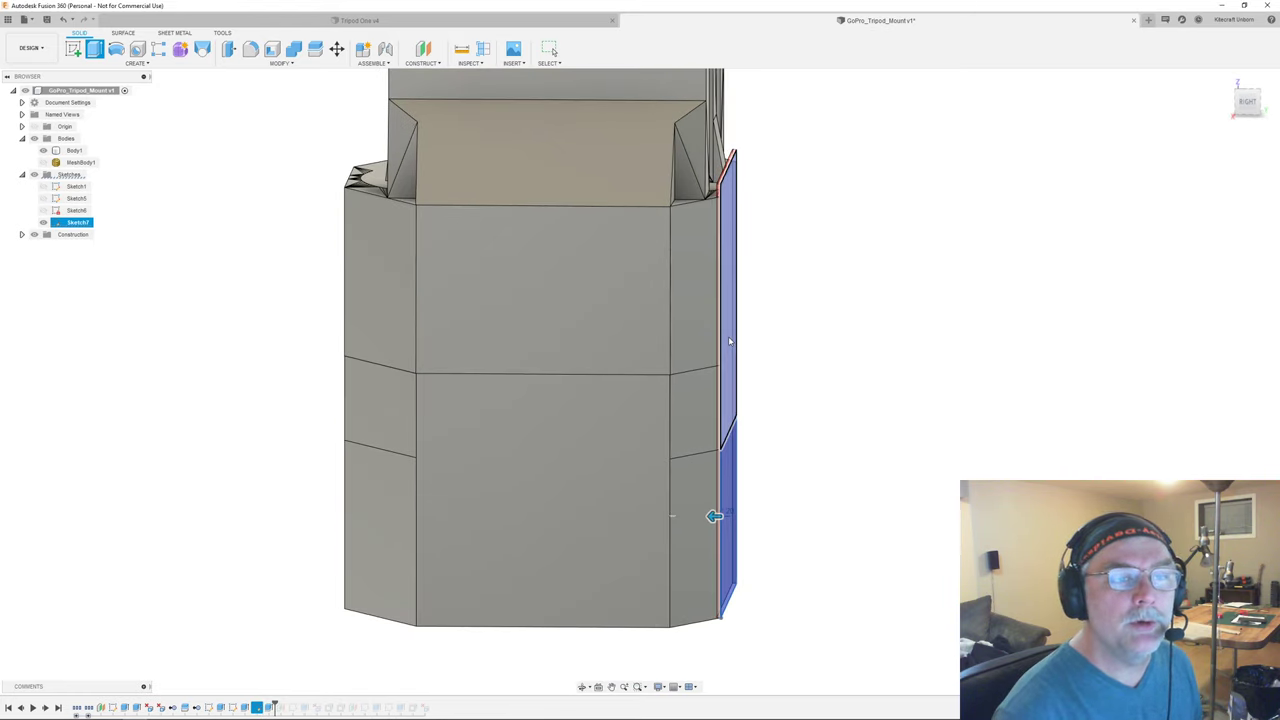
- Offset the narrow strip face left beside the cut on the base's side by -1 mm
scroll(697, 378, down, 2)
shift+middle_drag(697, 378, 657, 371)
middle_drag(734, 366, 496, 311)
scroll(586, 374, up, 3)
scroll(495, 214, up, 3)
middle_drag(497, 123, 412, 448)
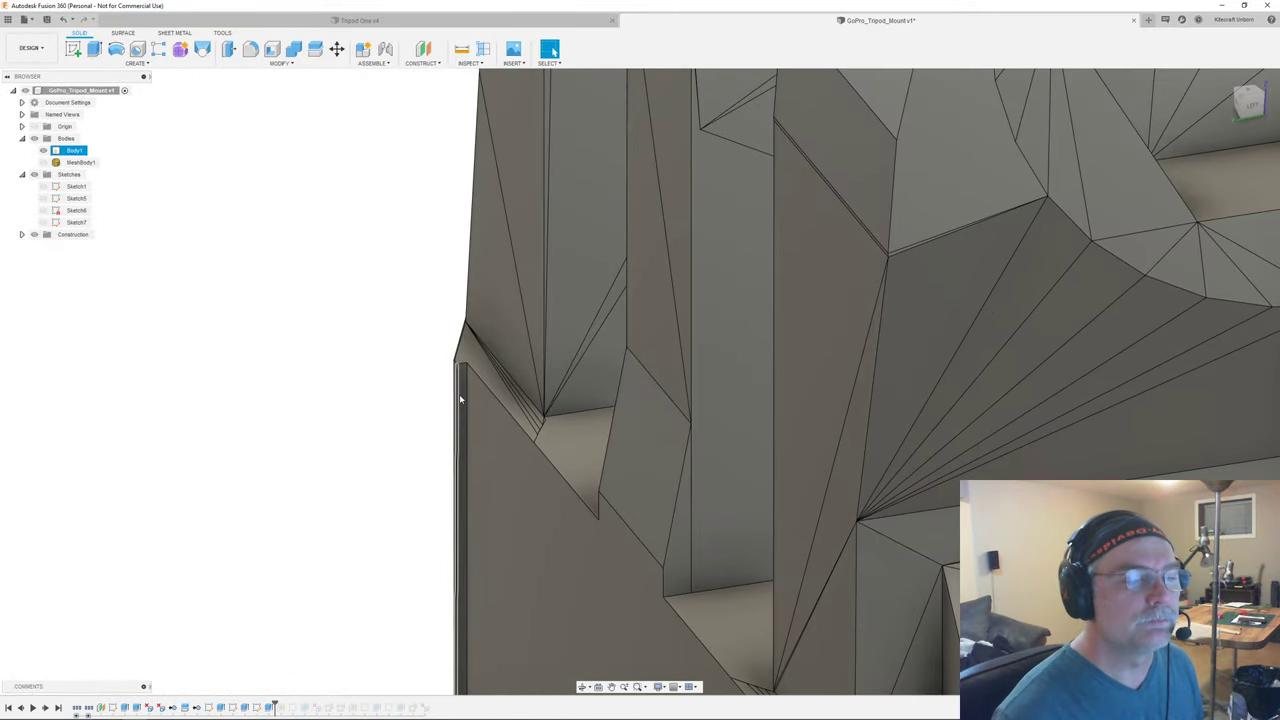
scroll(461, 396, up, 2)
scroll(459, 376, up, 1)
click(462, 375)
right_click(462, 375)
click(494, 357)
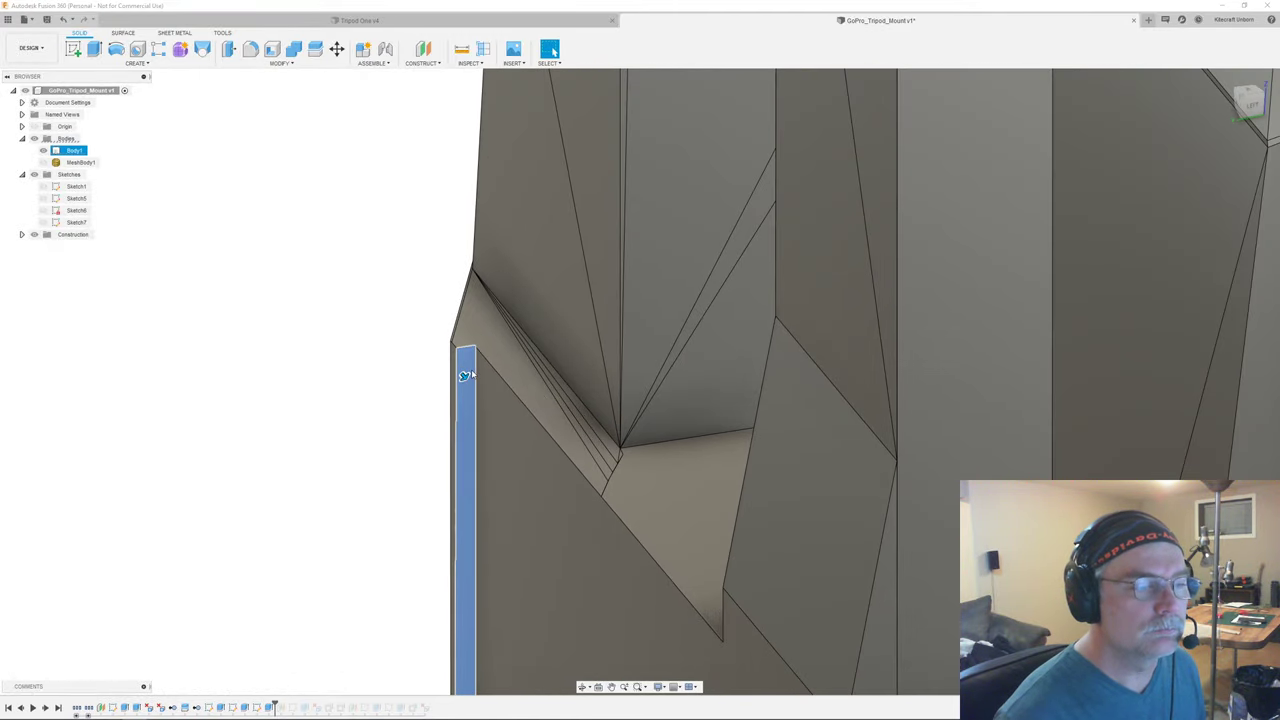
drag(462, 376, 411, 343)
scroll(373, 374, down, 2)
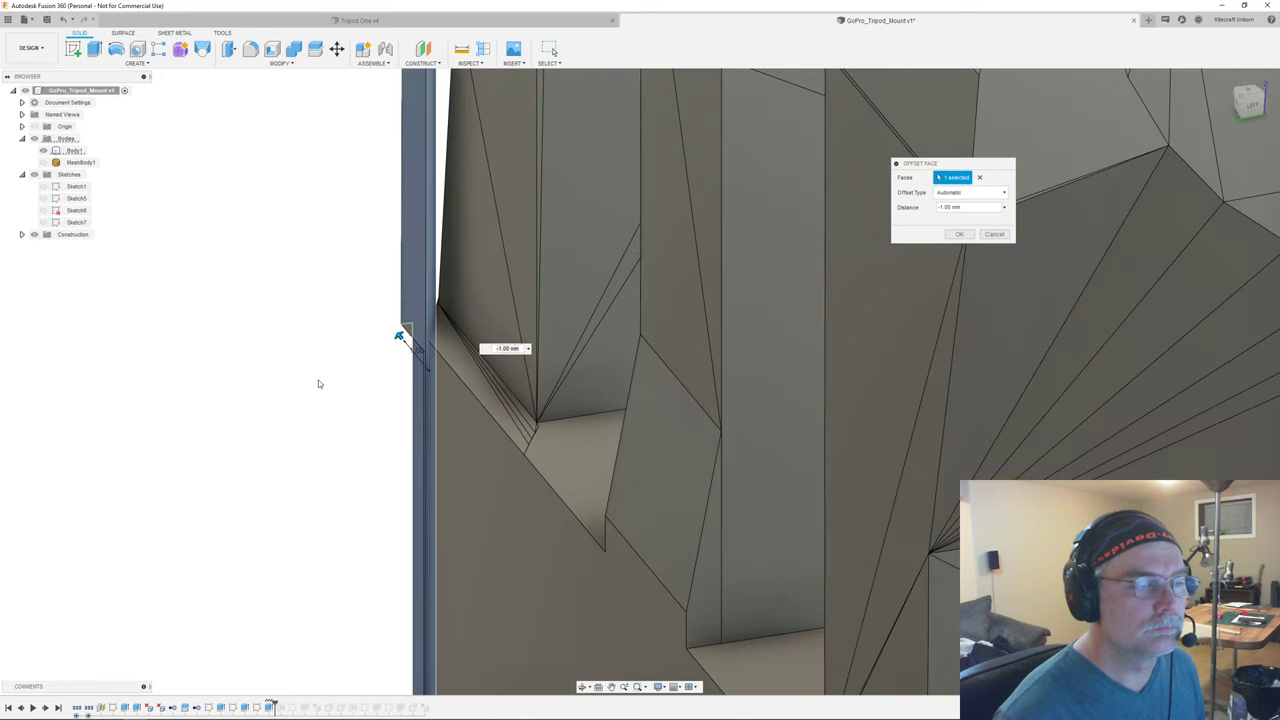
scroll(334, 470, down, 1)
key(Return)
scroll(357, 437, down, 1)
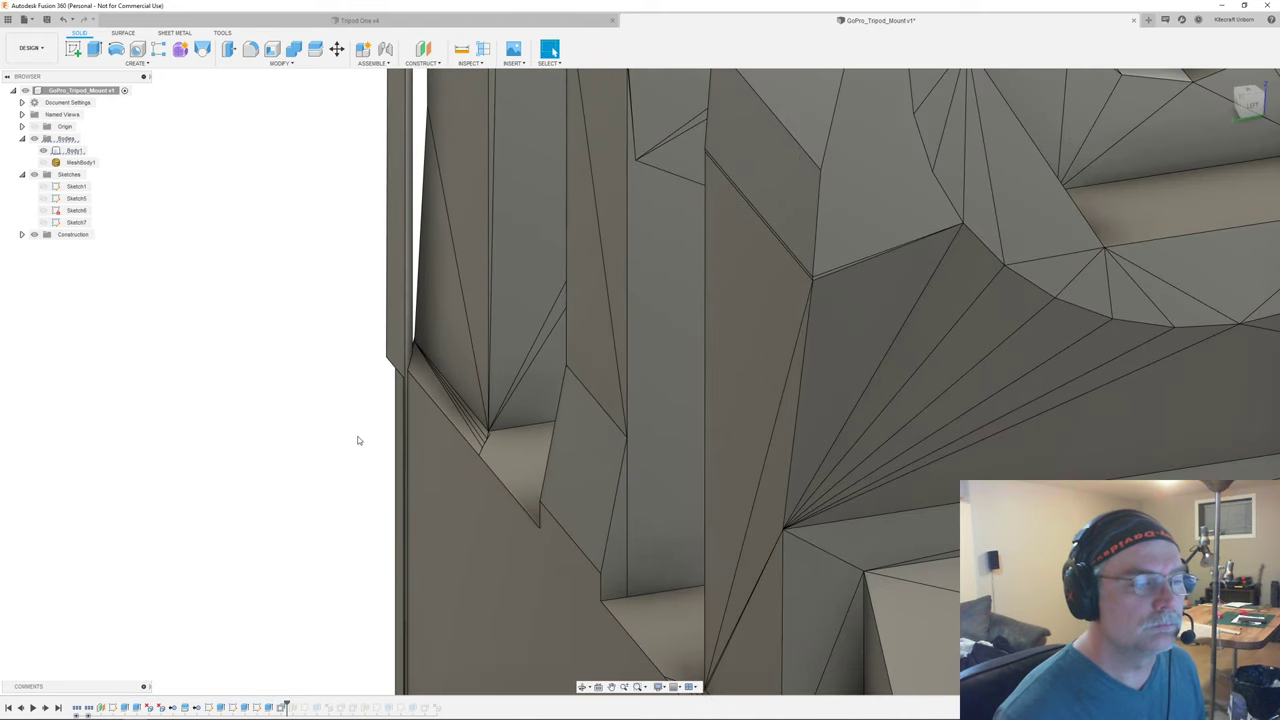
- Undo the last face offset and show the rectangle sketch on the base's side again
key(ctrl+z)
scroll(410, 442, up, 1)
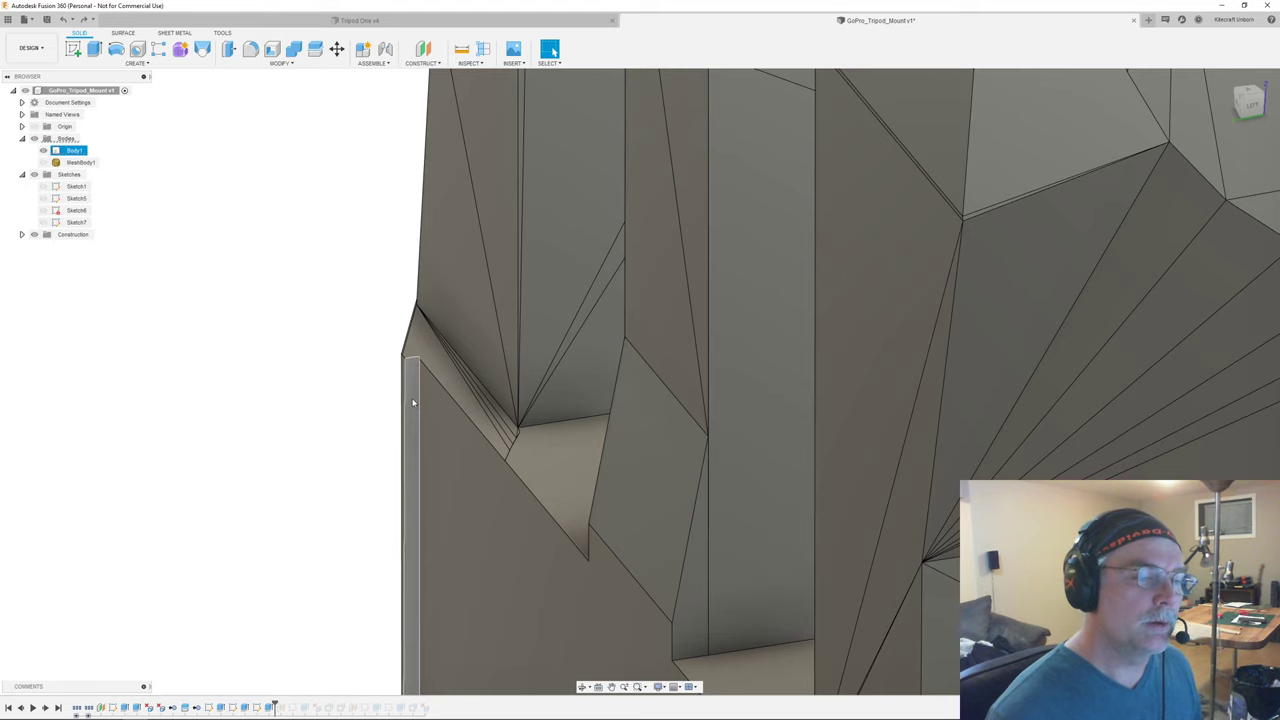
click(411, 402)
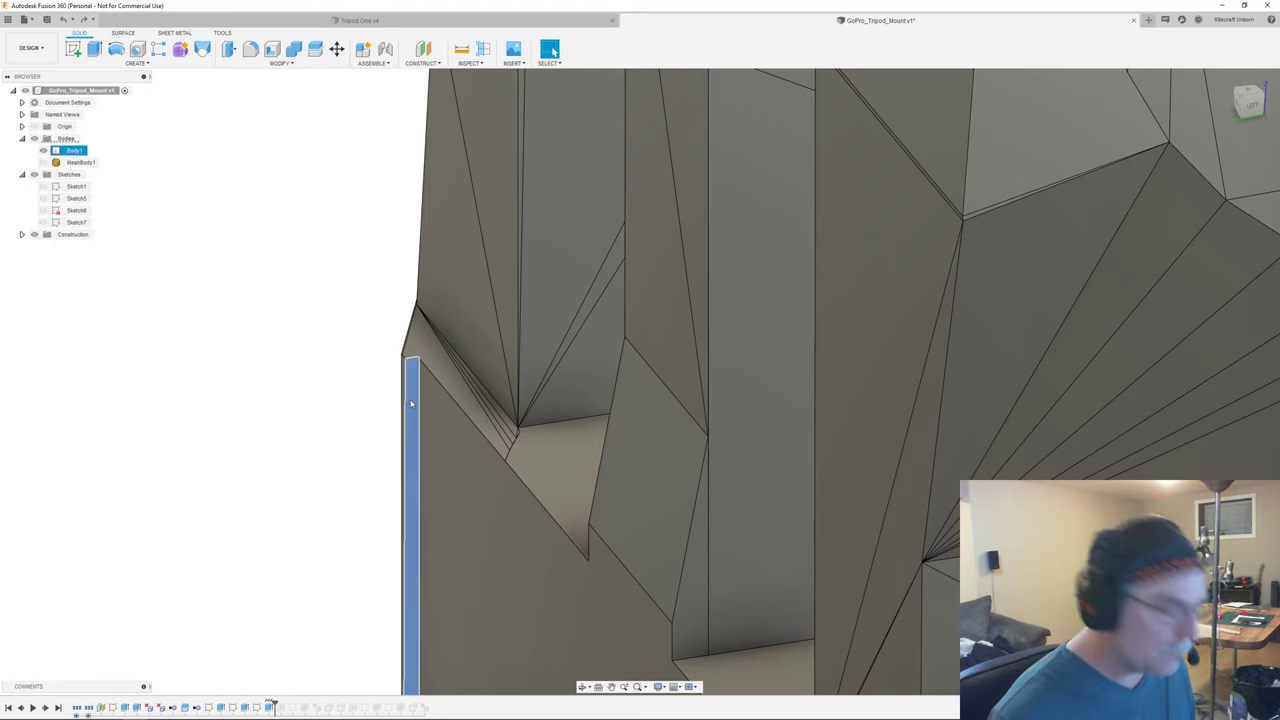
shift+middle_drag(410, 403, 633, 406)
key(ctrl+y)
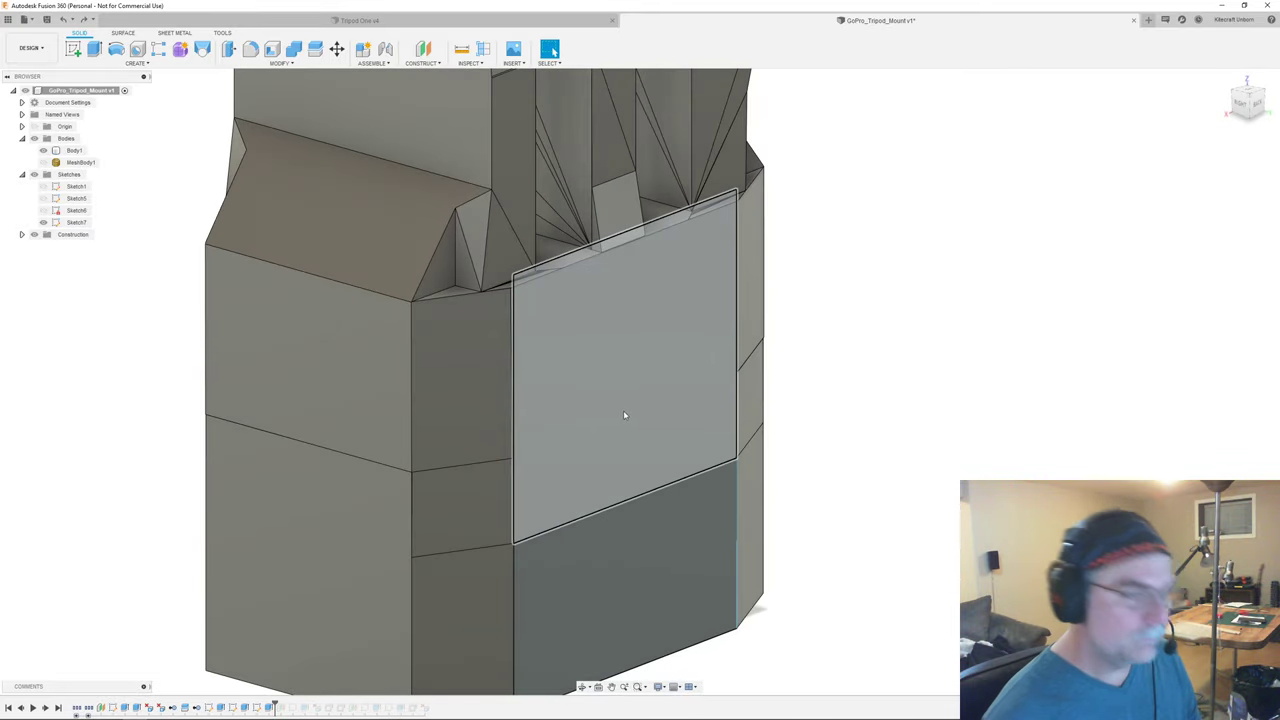